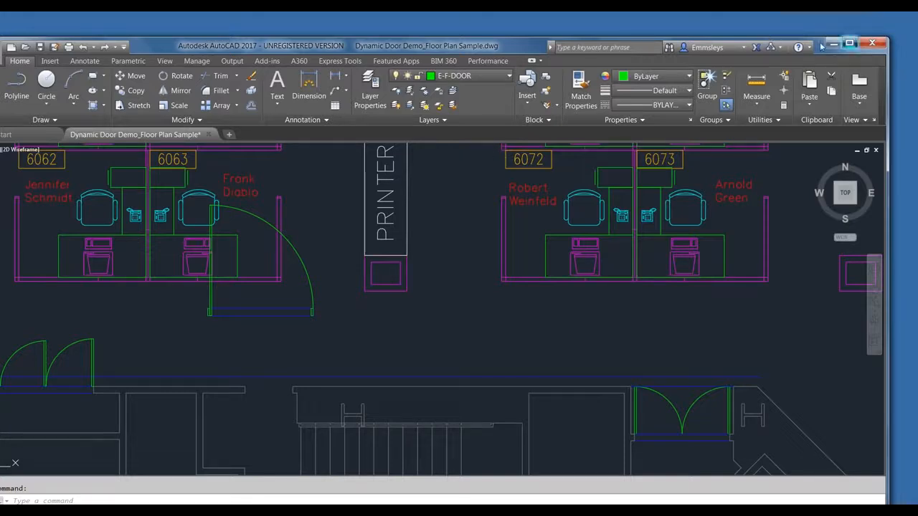
# - Shrink the dynamic door below desk 6063 to about half its width and flip its swing downward
pyautogui.click(850, 44)
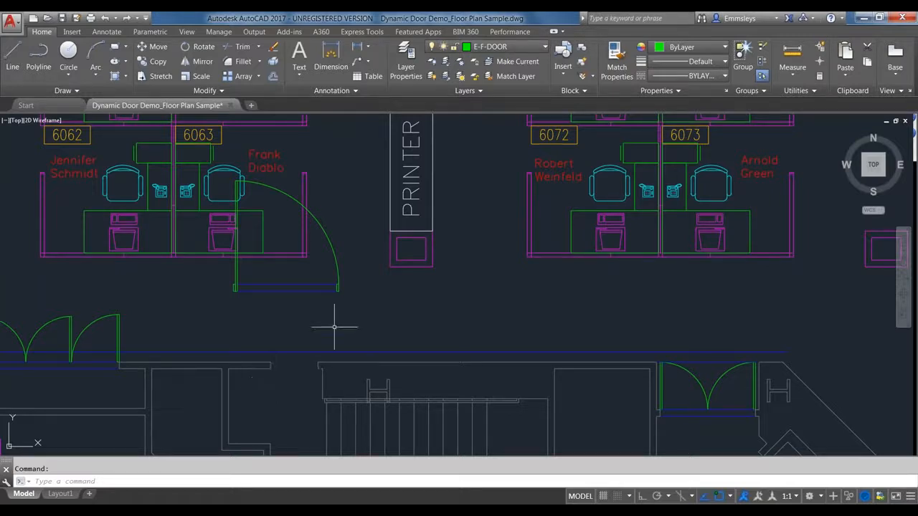
pyautogui.click(336, 290)
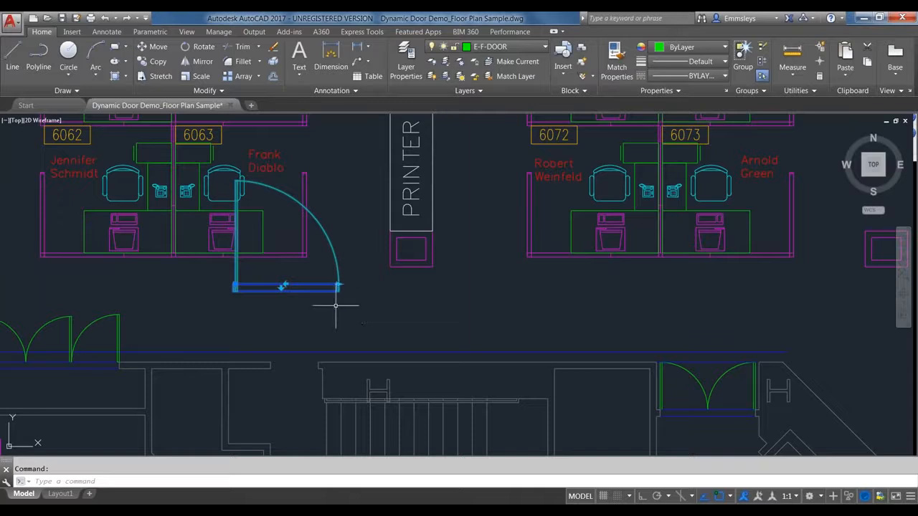
pyautogui.press('Escape')
pyautogui.click(338, 285)
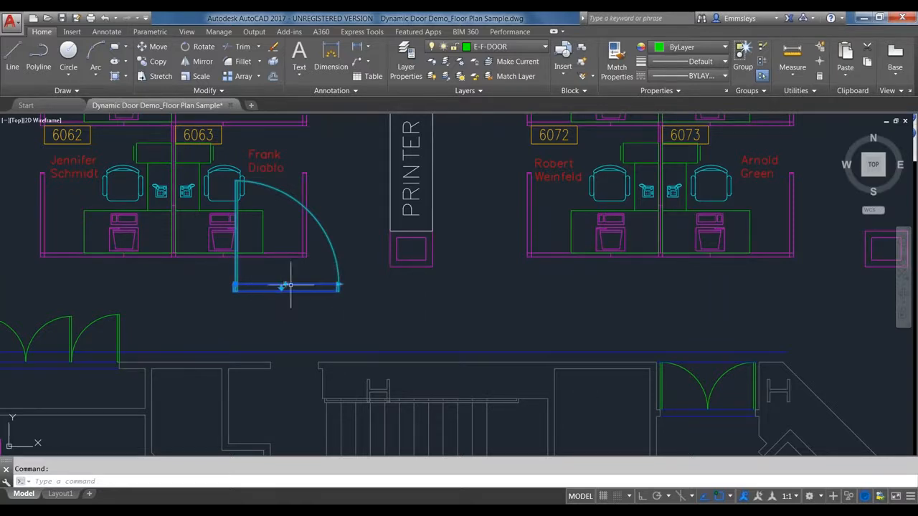
pyautogui.click(338, 285)
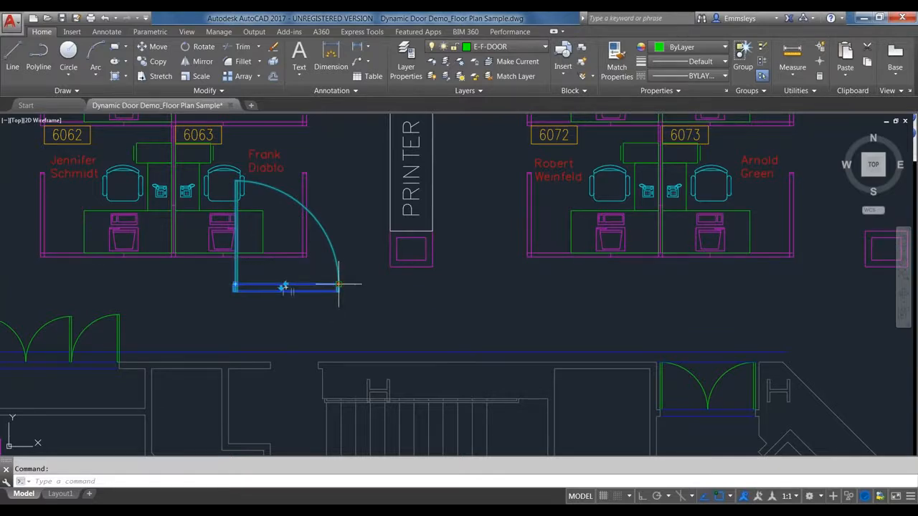
pyautogui.click(285, 287)
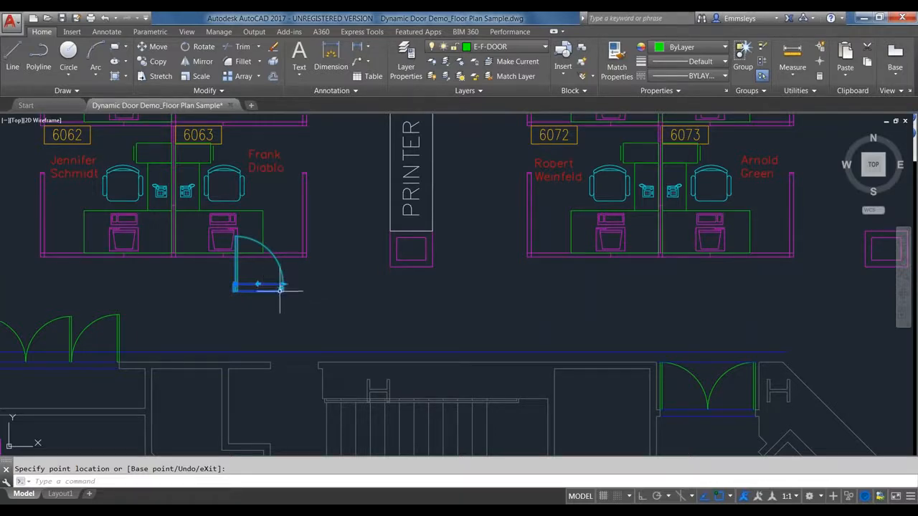
pyautogui.click(258, 286)
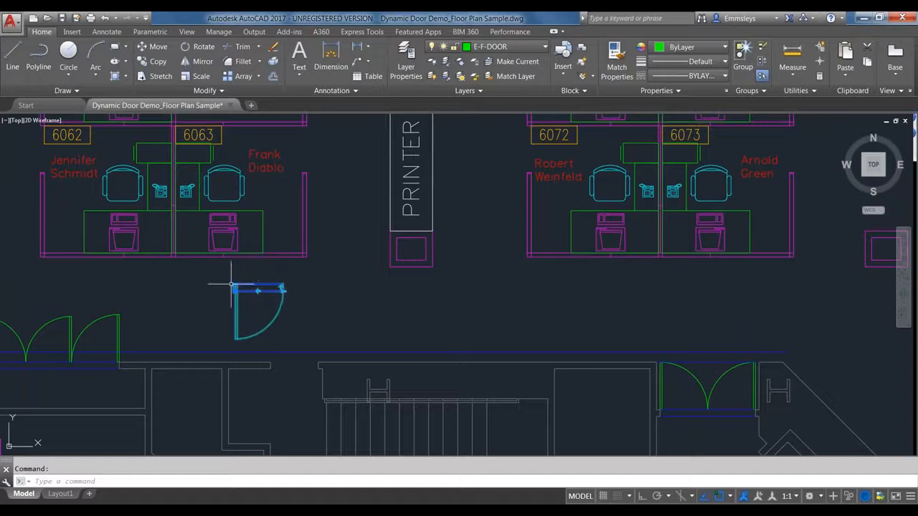
pyautogui.press('Escape')
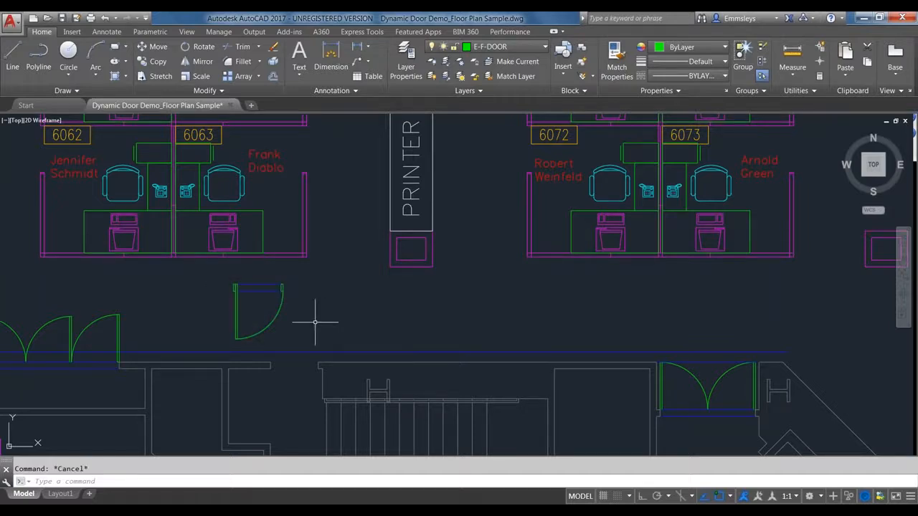
# - Move the door into the wall opening beside the stairs and flip it so it hinges on the stair side
pyautogui.write('m')
pyautogui.press('Return')
pyautogui.click(236, 289)
pyautogui.press('Return')
pyautogui.click(236, 289)
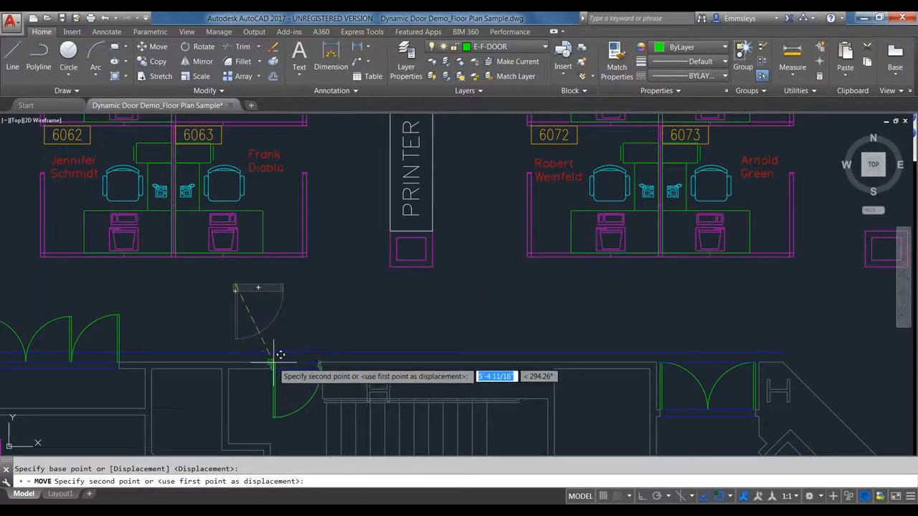
pyautogui.click(279, 354)
pyautogui.click(317, 385)
pyautogui.click(294, 370)
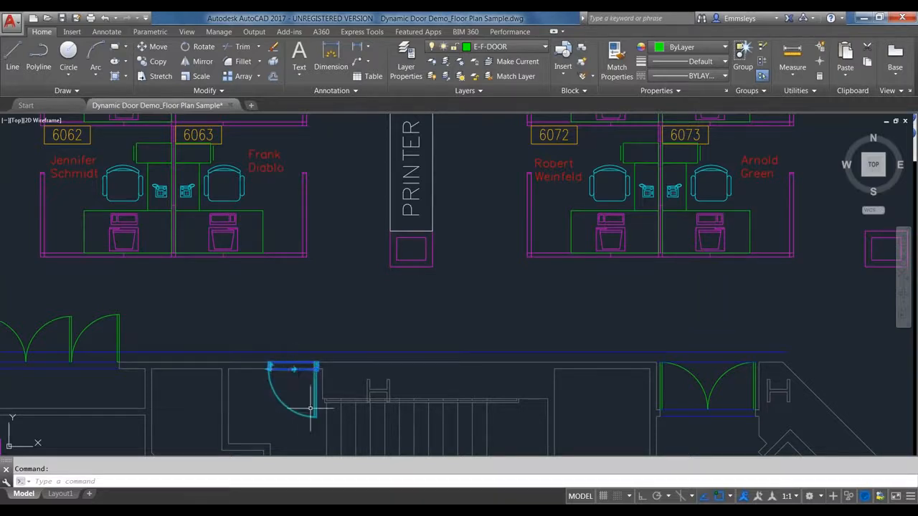
pyautogui.press('Escape')
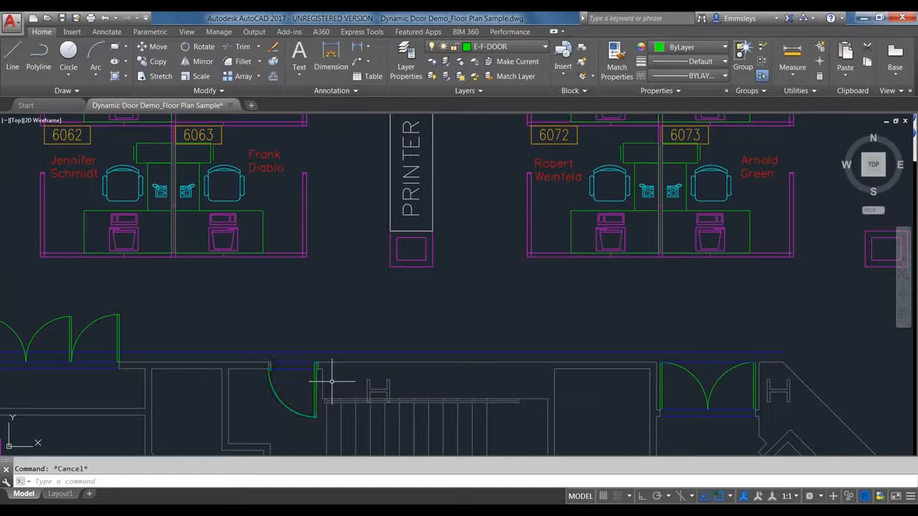
# - Stretch the door in the wall opening to about twice its width, away from the stairs
pyautogui.click(316, 367)
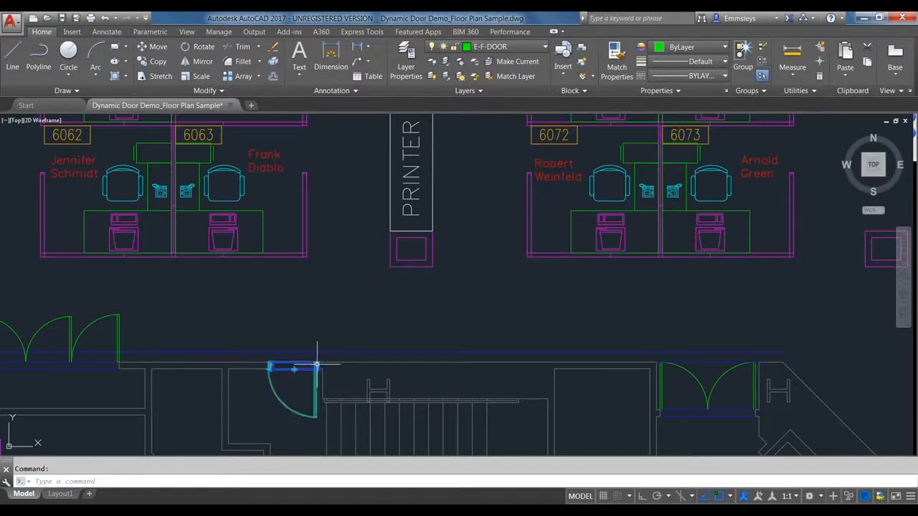
pyautogui.click(272, 367)
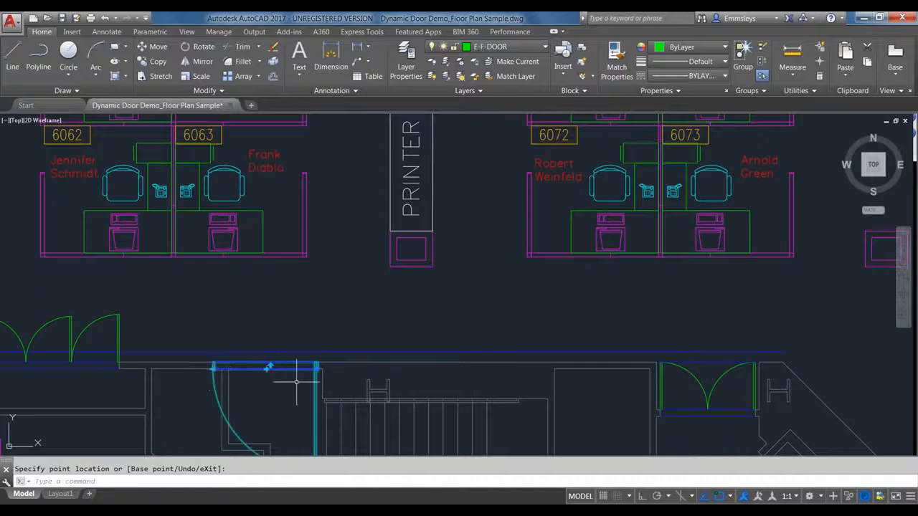
pyautogui.press('Escape')
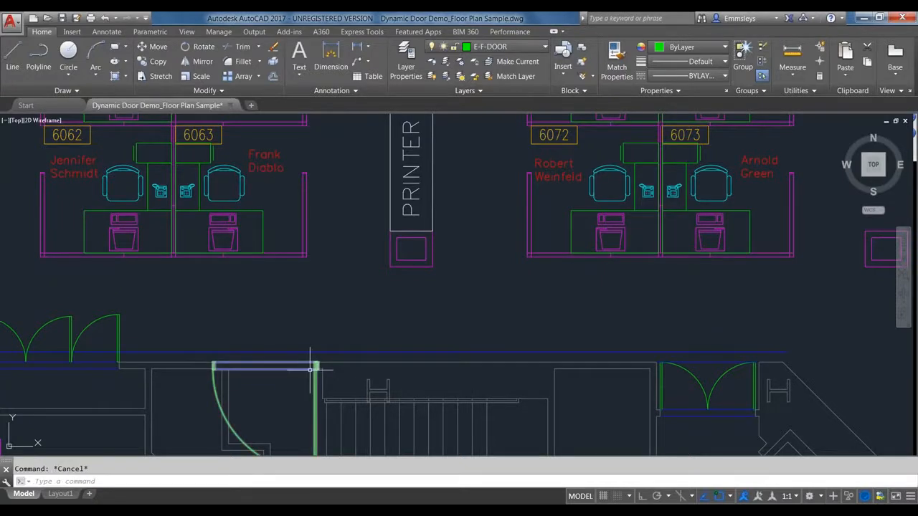
# - Move the widened door out of the wall opening into the space just below the desks
pyautogui.write('m')
pyautogui.press('Return')
pyautogui.click(309, 369)
pyautogui.press('Return')
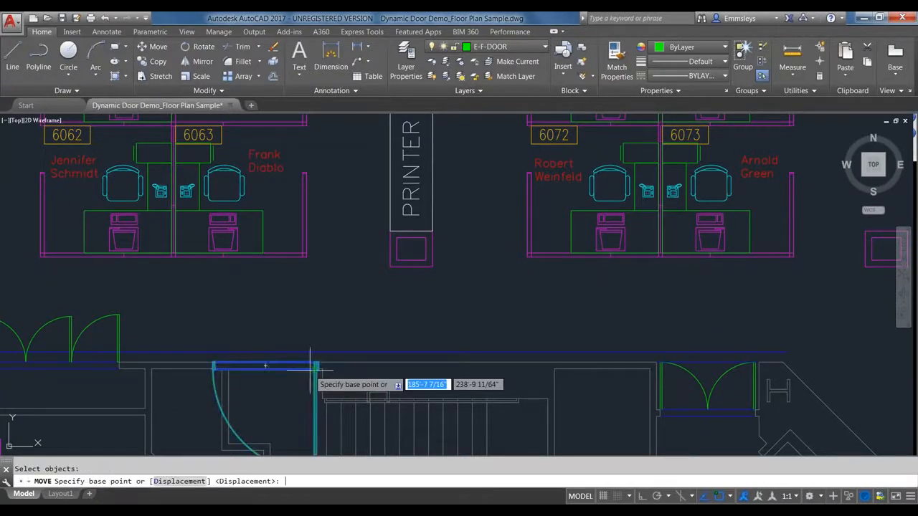
pyautogui.click(316, 364)
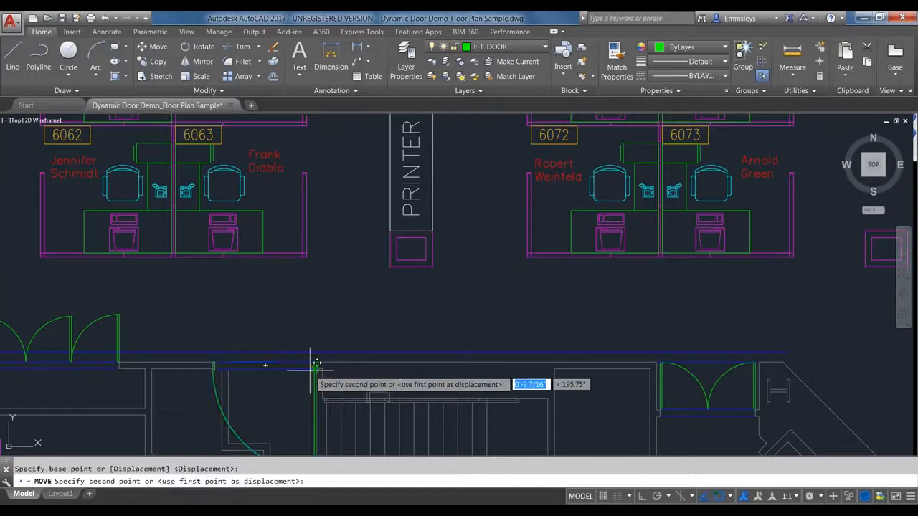
pyautogui.click(215, 265)
pyautogui.press('Escape')
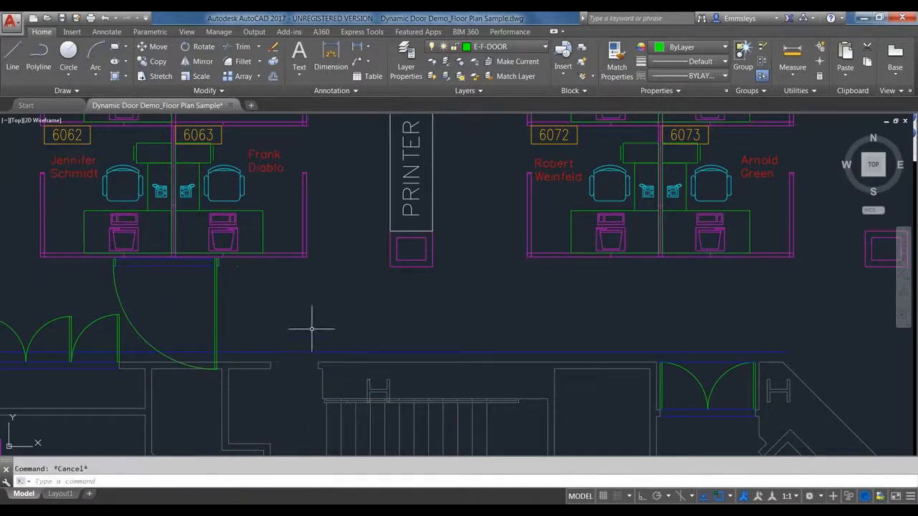
# - Draw a 1.5 by 5.5 inch rectangle just above the empty wall opening as the first door jamb
pyautogui.write('REC')
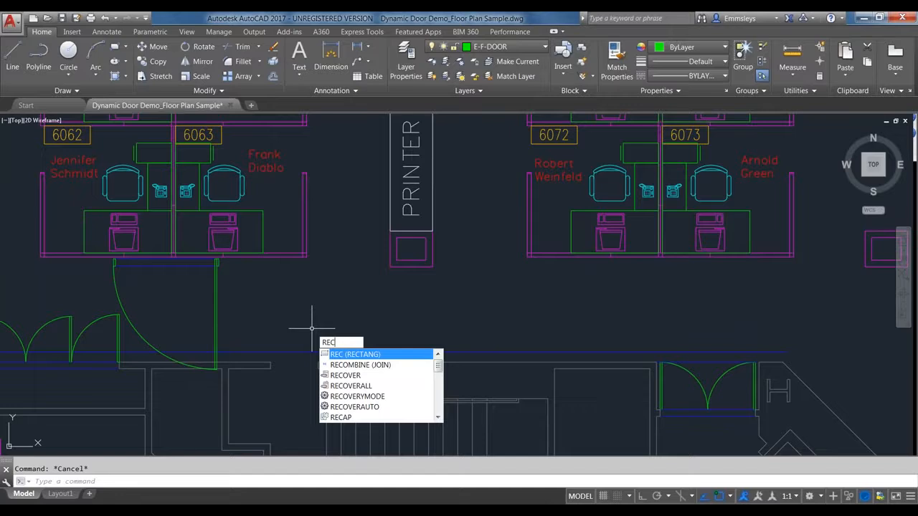
pyautogui.press('Return')
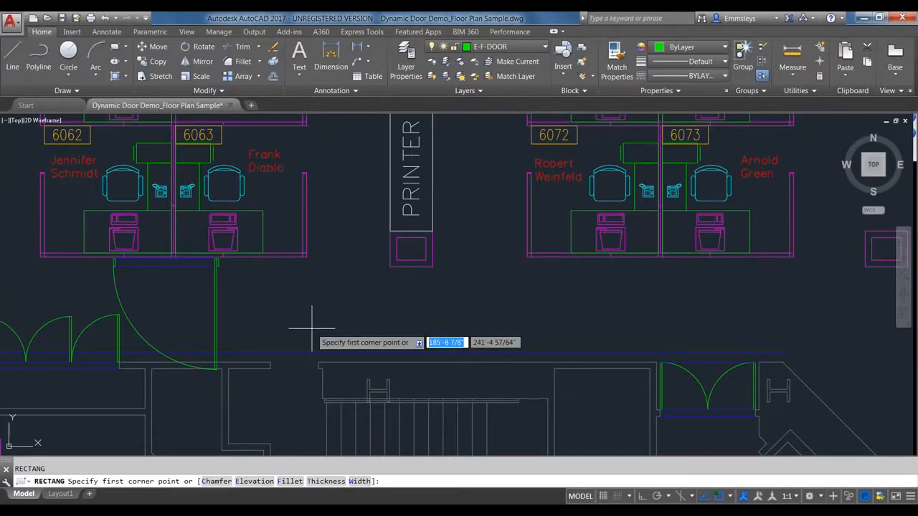
pyautogui.click(275, 338)
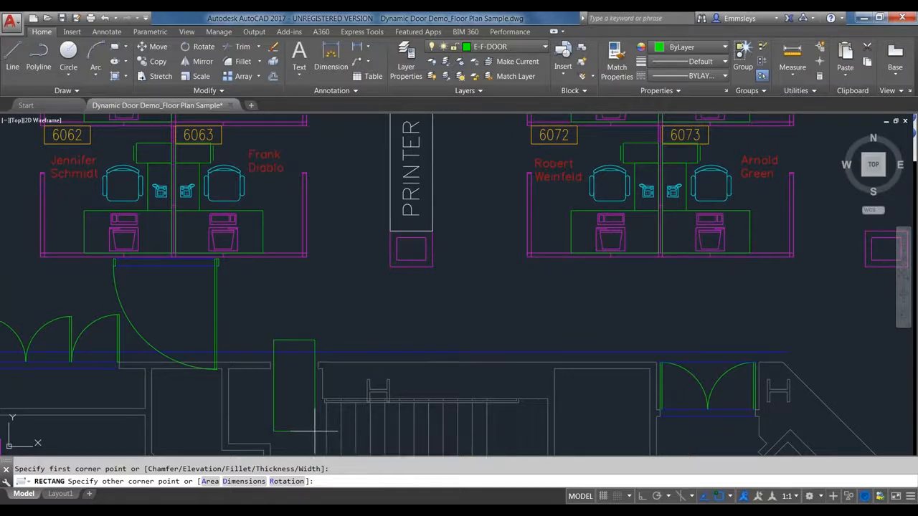
pyautogui.write('1.5')
pyautogui.press('Tab')
pyautogui.write('5.5')
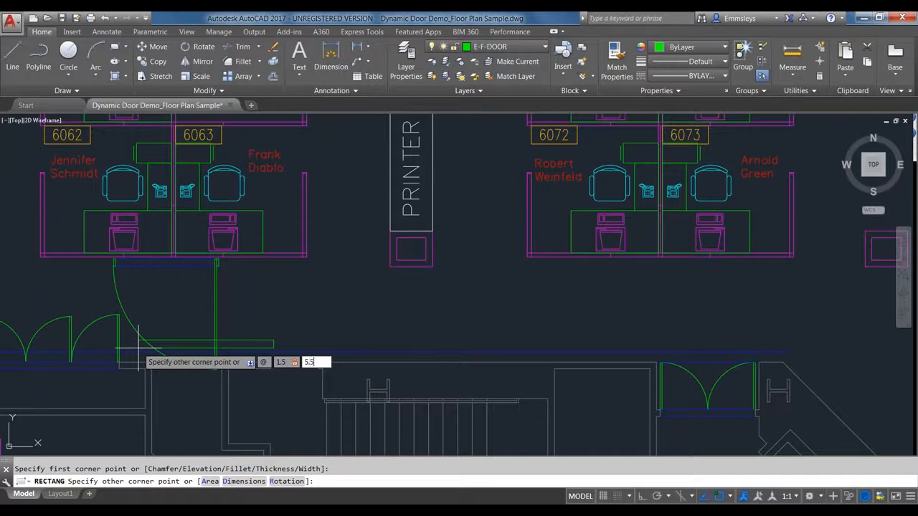
pyautogui.press('Return')
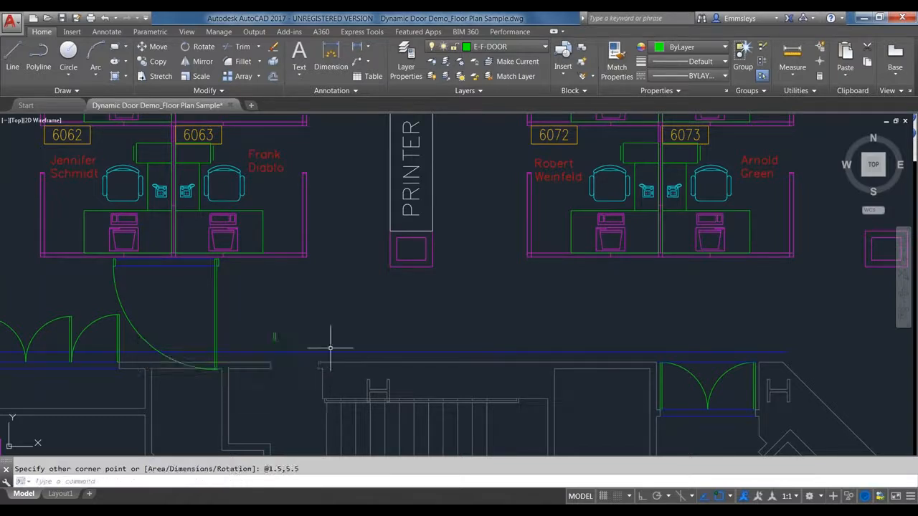
# - Copy the jamb rectangle 3' horizontally to the right with Ortho on
pyautogui.scroll(2, 338, 342)
pyautogui.scroll(2, 338, 326)
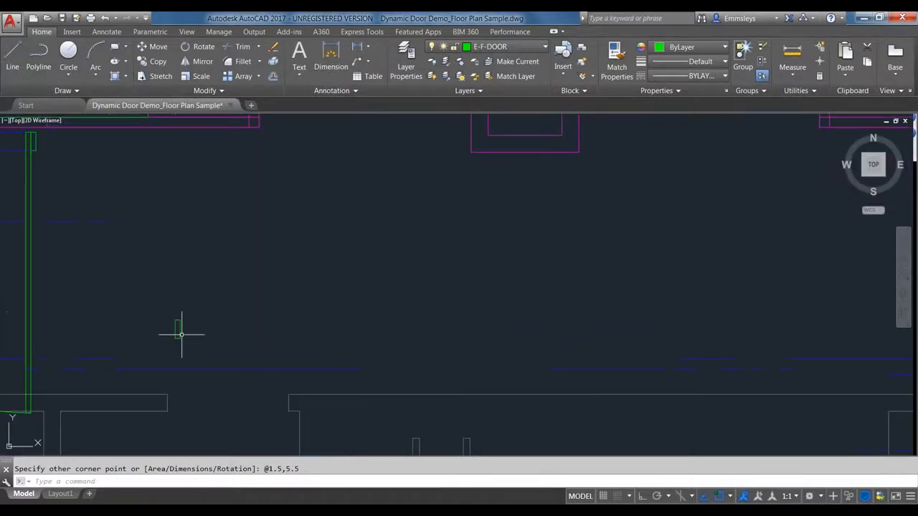
pyautogui.write('co')
pyautogui.press('Return')
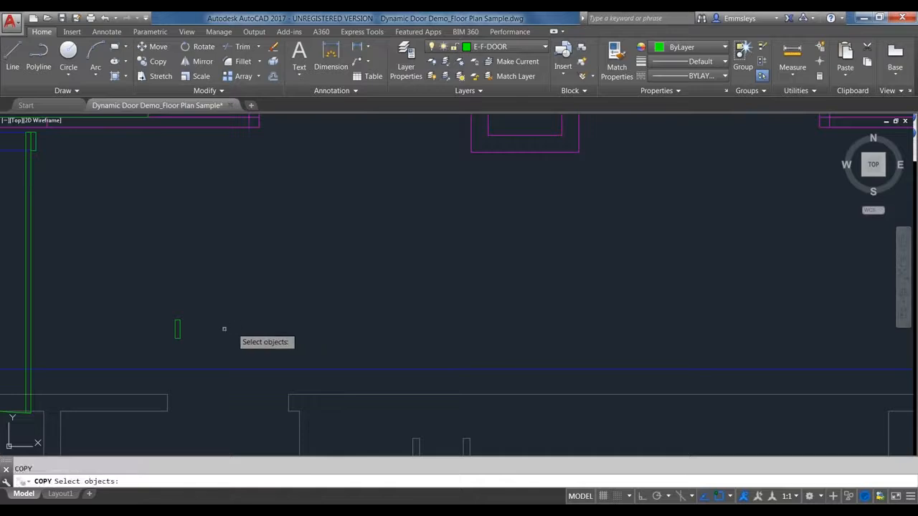
pyautogui.click(176, 337)
pyautogui.press('Return')
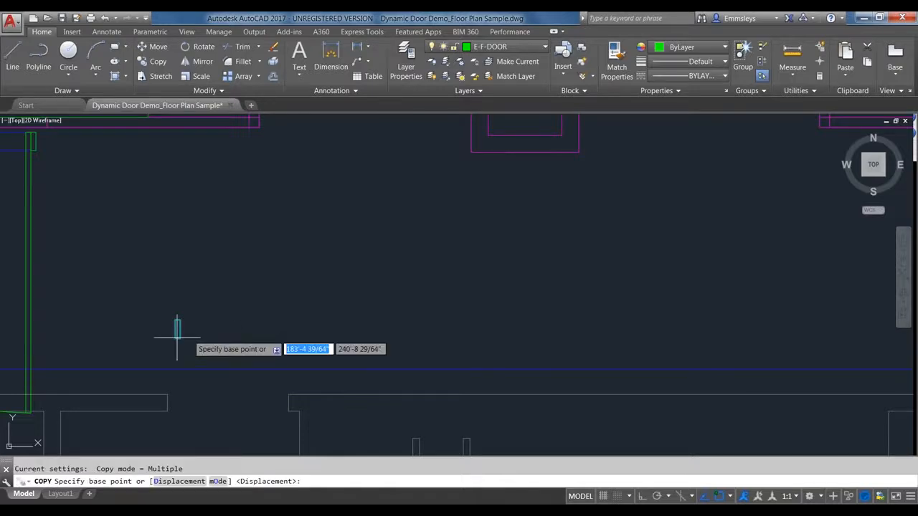
pyautogui.click(642, 498)
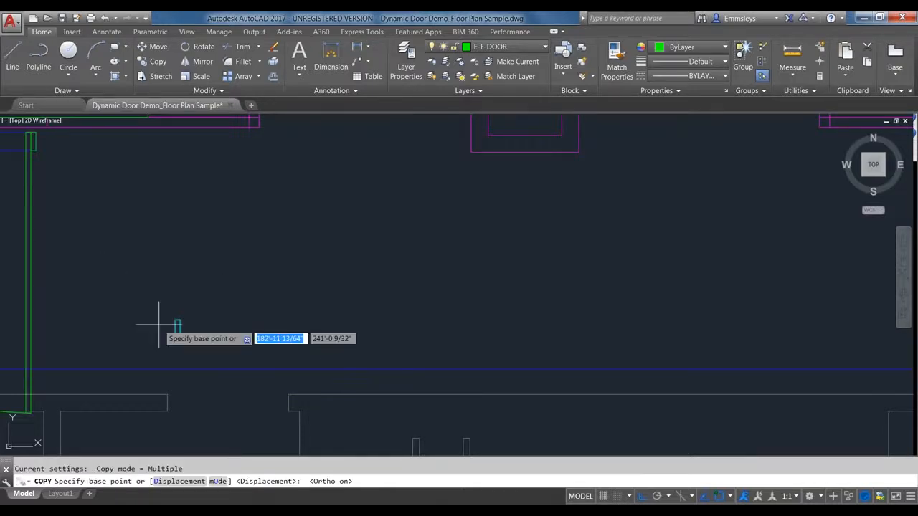
pyautogui.click(180, 337)
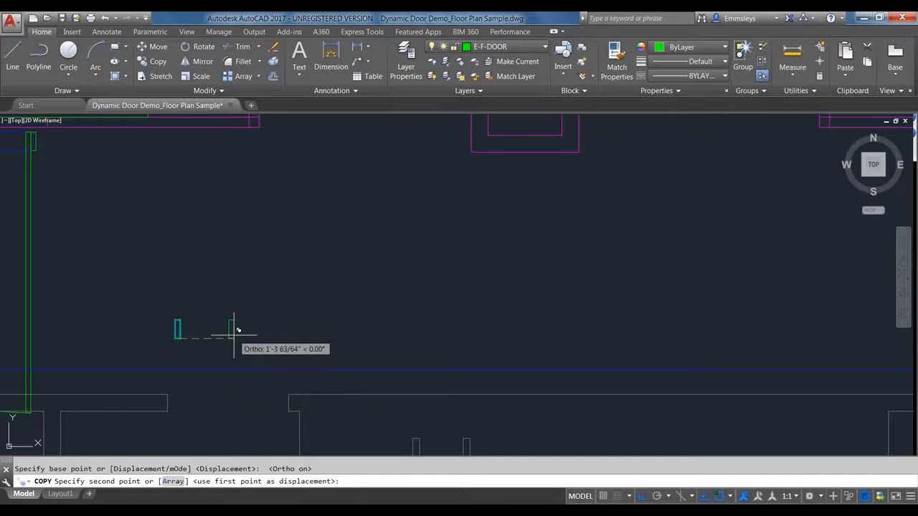
pyautogui.write("3'")
pyautogui.press('Return')
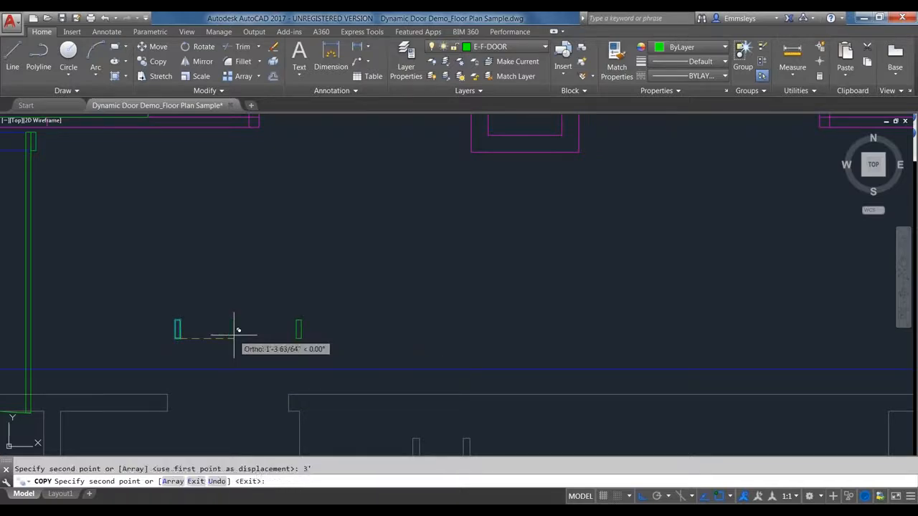
pyautogui.press('Escape')
# - Copy the left jamb rectangle so the duplicate sits directly against its right side
pyautogui.write('ct o')
pyautogui.press('Return')
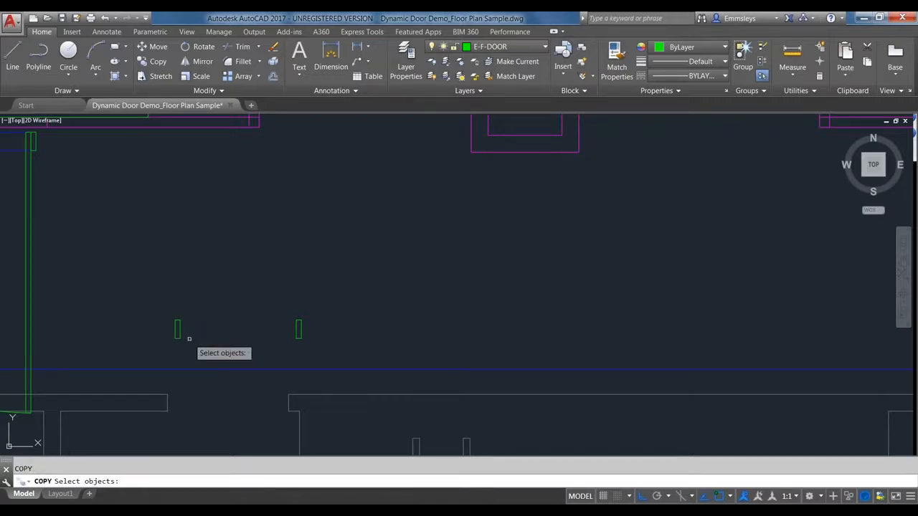
pyautogui.click(177, 329)
pyautogui.press('Return')
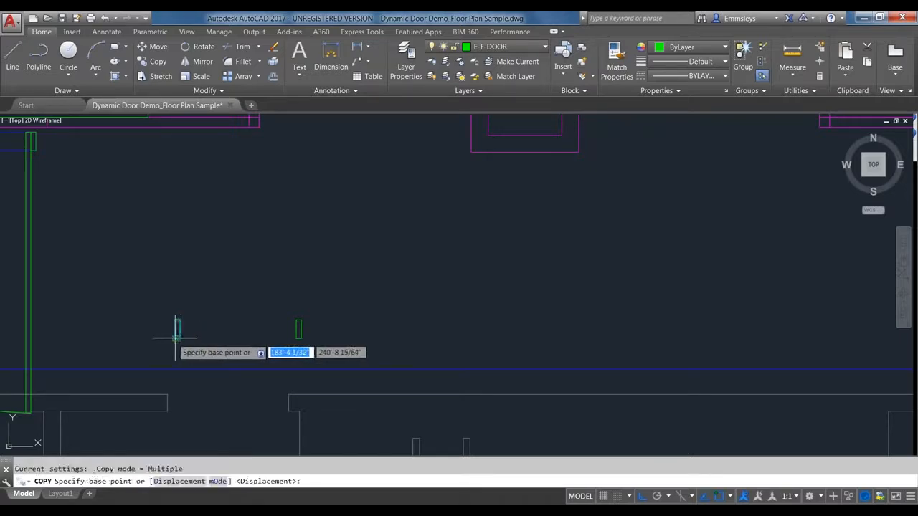
pyautogui.click(178, 332)
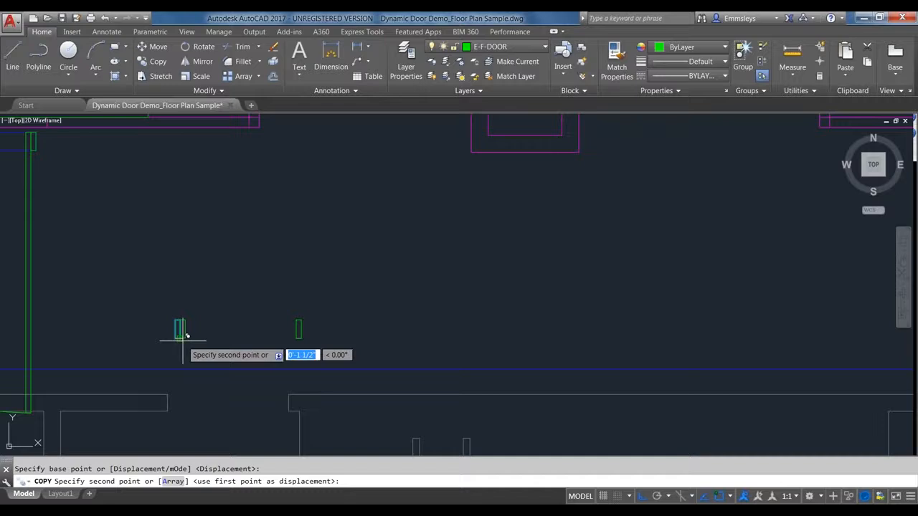
pyautogui.scroll(2, 183, 341)
pyautogui.scroll(2, 185, 334)
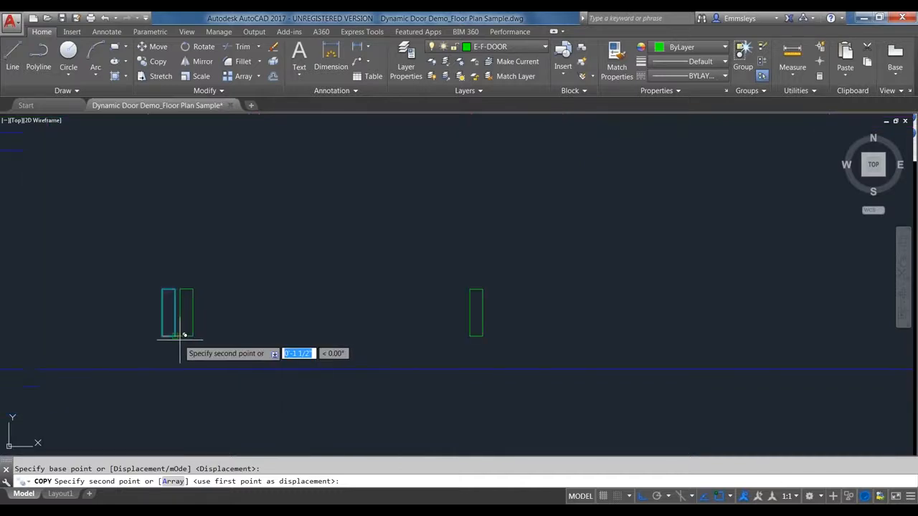
pyautogui.click(178, 332)
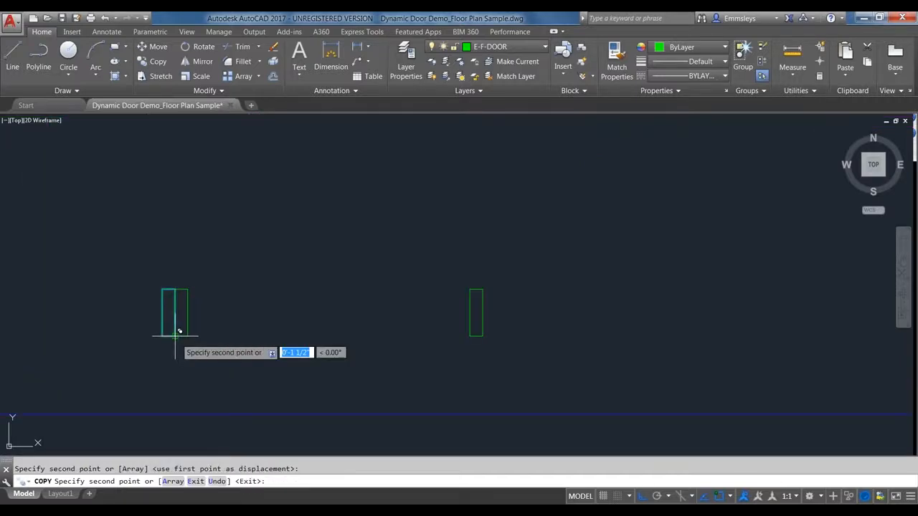
pyautogui.press('Escape')
pyautogui.press('F1')
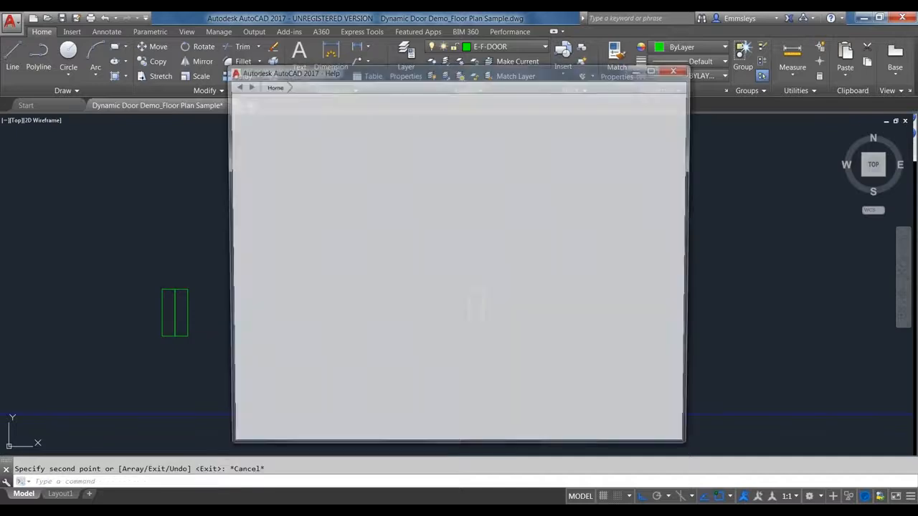
pyautogui.click(680, 73)
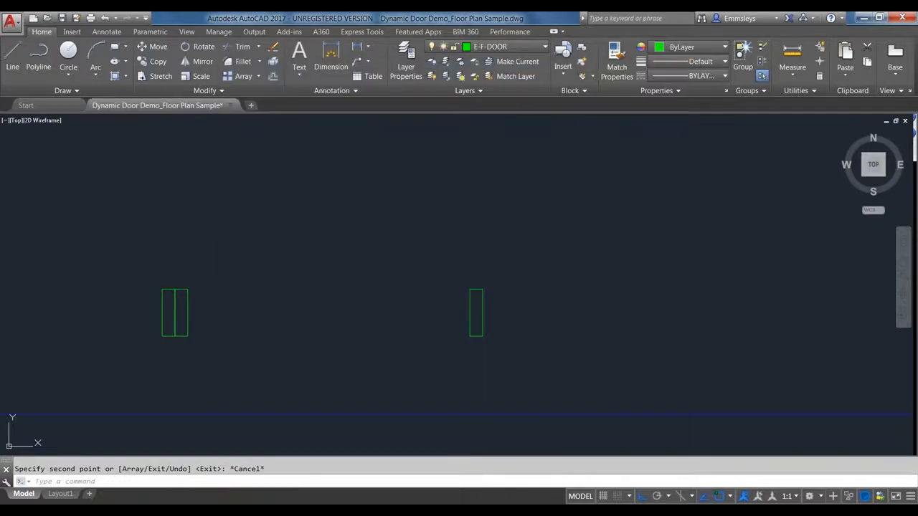
# - Stretch the top edge of the duplicate rectangle beside the left jamb upward by 3' to form the door leaf
pyautogui.click(182, 289)
pyautogui.scroll(-3, 187, 287)
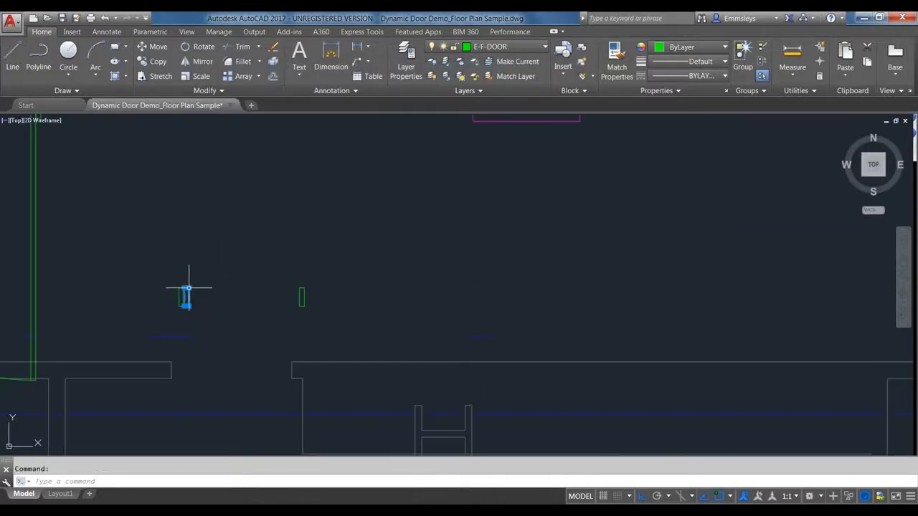
pyautogui.click(187, 286)
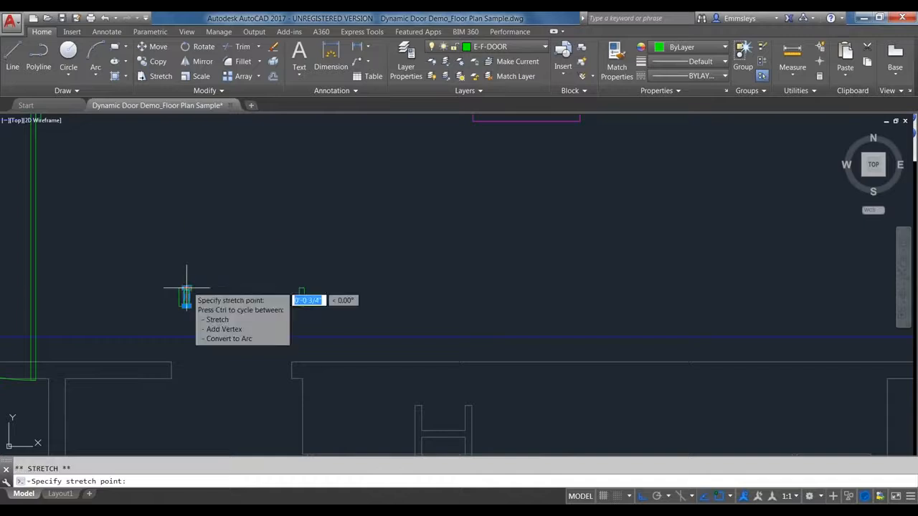
pyautogui.write('3')
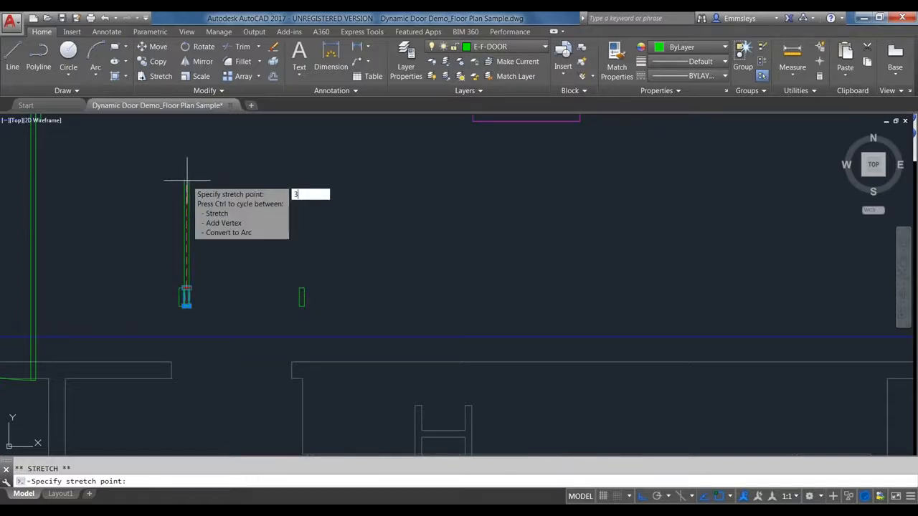
pyautogui.write("'")
pyautogui.press('Return')
pyautogui.press('Return')
pyautogui.press('Escape')
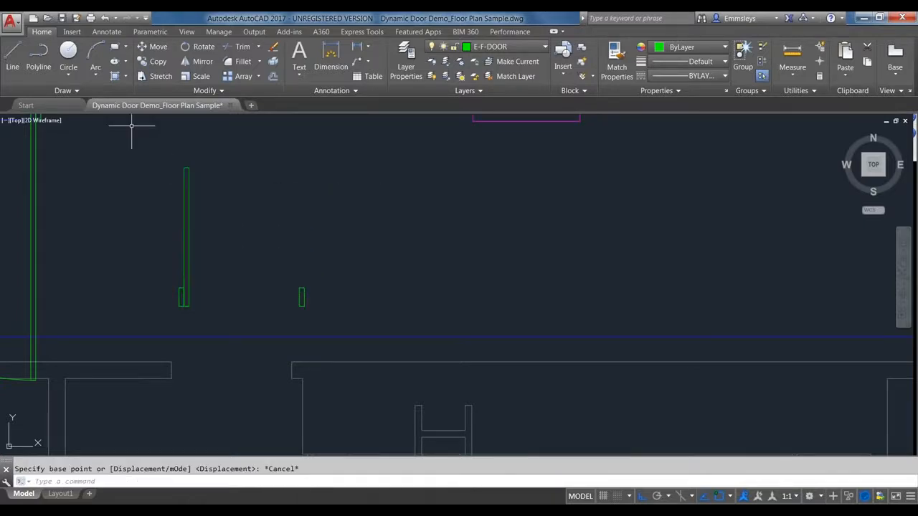
# - Draw the swing as a Start, Center, End arc from the right jamb's outer top corner, centred on the left jamb's inner top corner, to the leaf's top-left corner
pyautogui.click(96, 76)
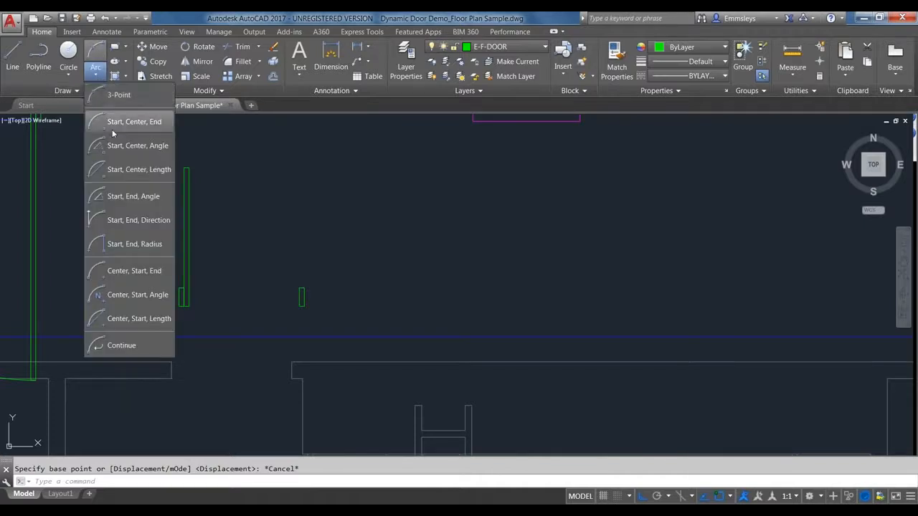
pyautogui.click(113, 127)
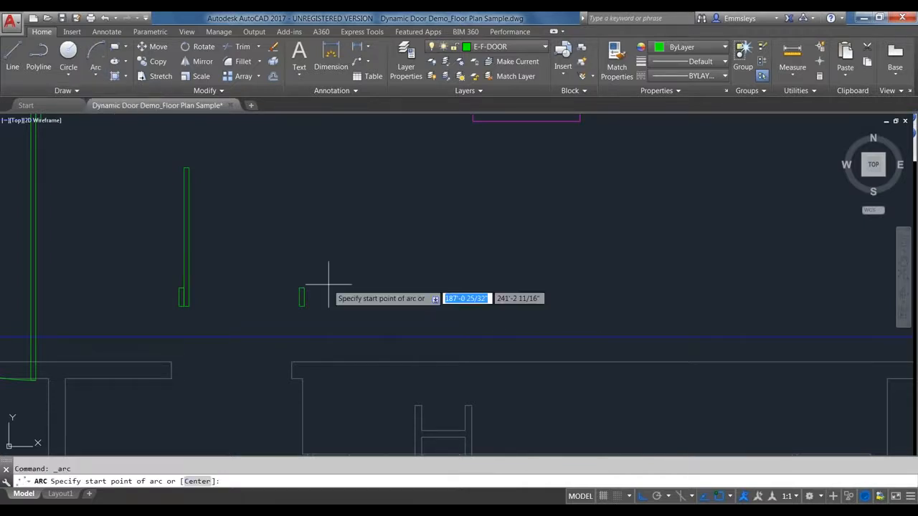
pyautogui.click(303, 288)
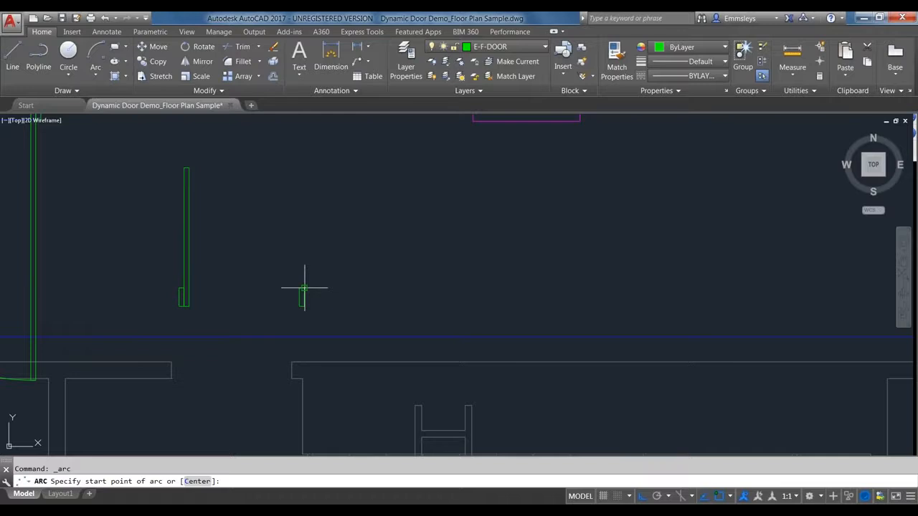
pyautogui.click(184, 289)
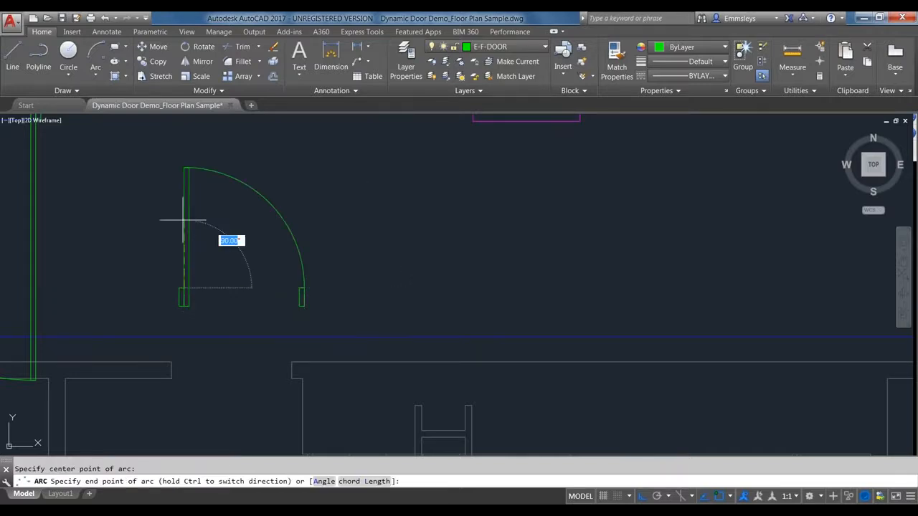
pyautogui.click(185, 168)
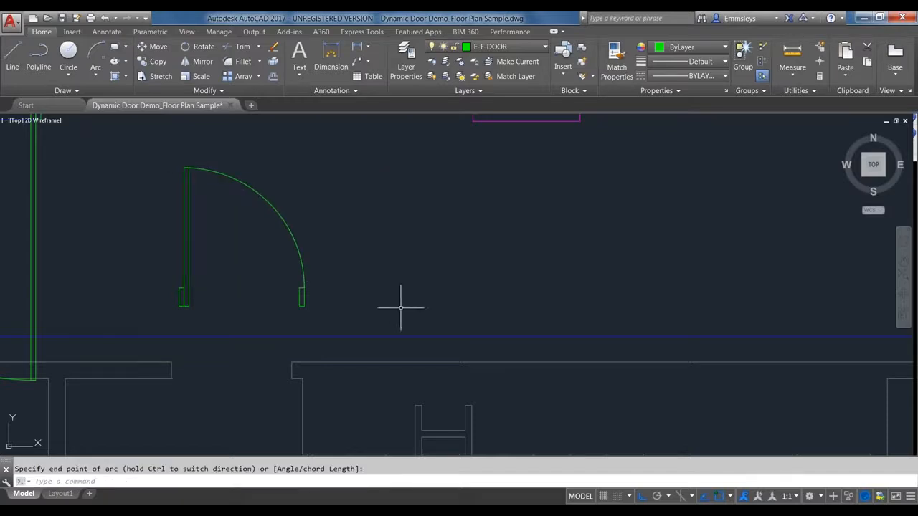
pyautogui.press('Escape')
pyautogui.write('wi')
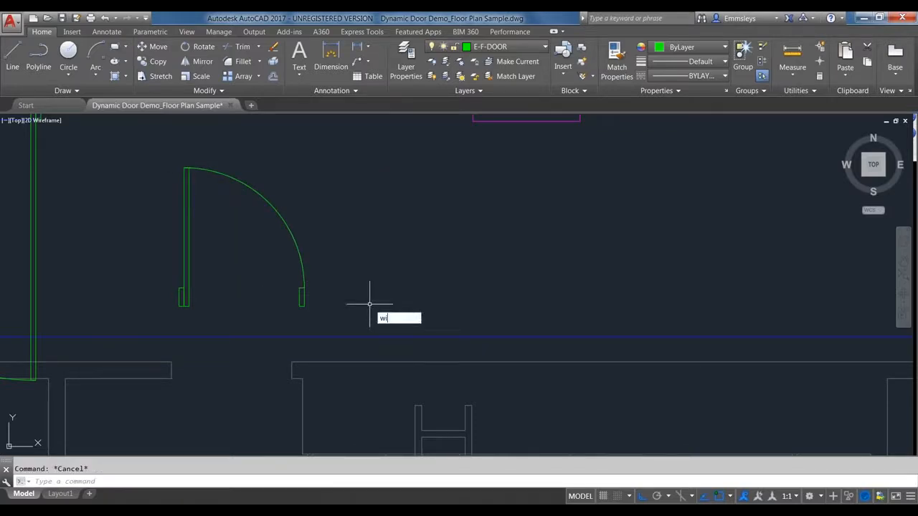
pyautogui.press('Return')
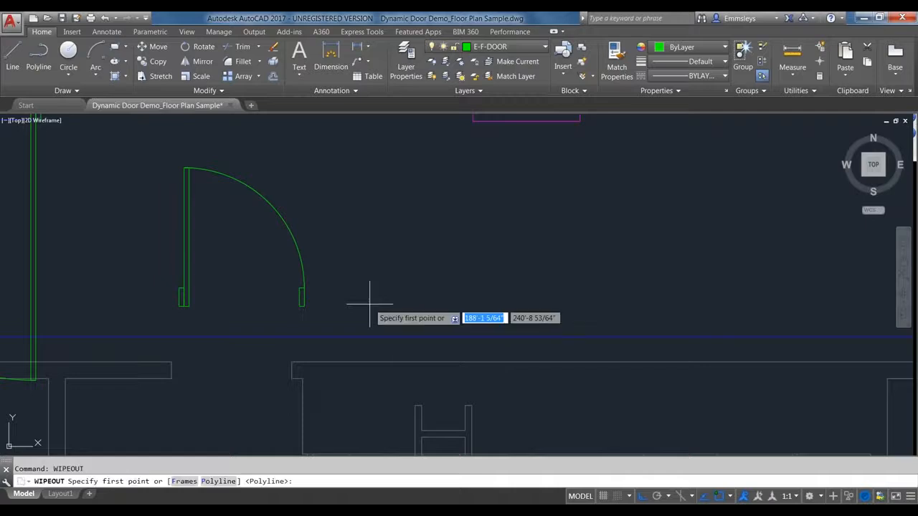
pyautogui.click(304, 293)
pyautogui.scroll(4, 293, 308)
pyautogui.click(287, 309)
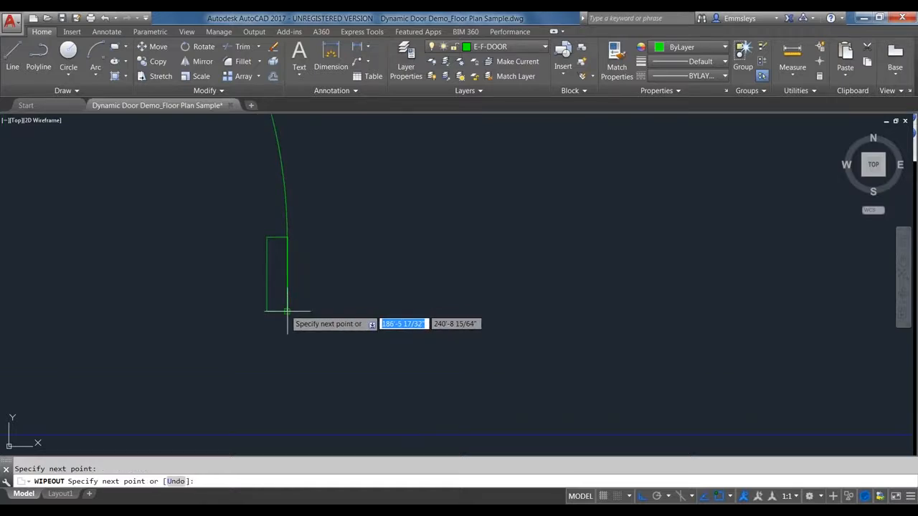
pyautogui.moveTo(108, 305); pyautogui.dragTo(616, 312, button='middle')
pyautogui.click(280, 317)
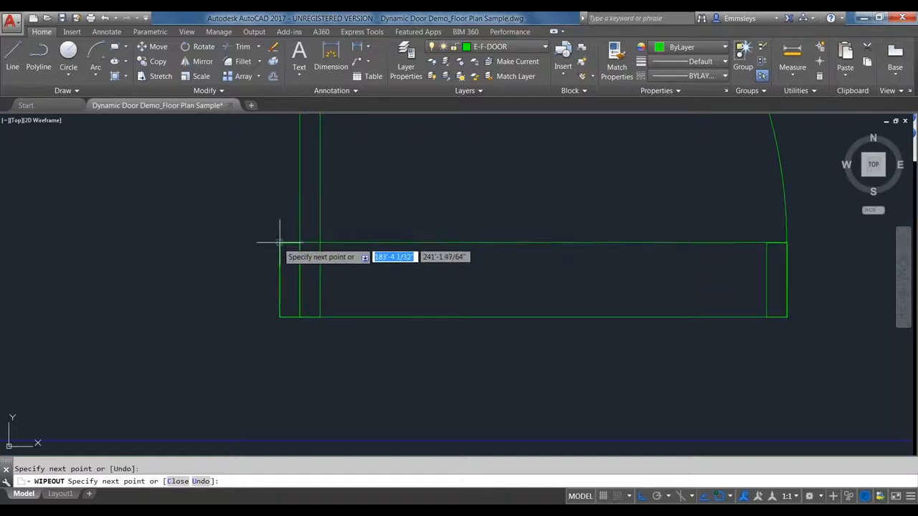
pyautogui.press('Escape')
# - Draw a rectangular wipeout through the outer corners of both jambs, spanning the full width of the door opening
pyautogui.scroll(-1, 524, 242)
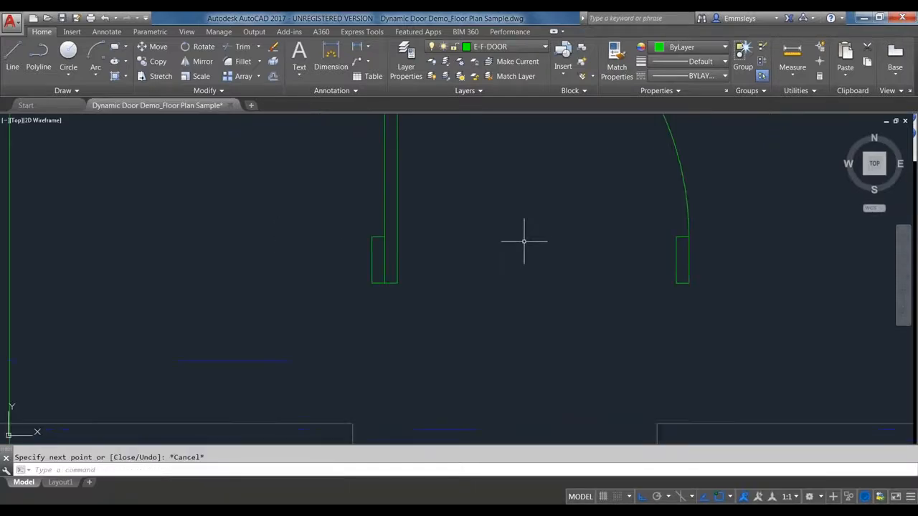
pyautogui.write('wipeout')
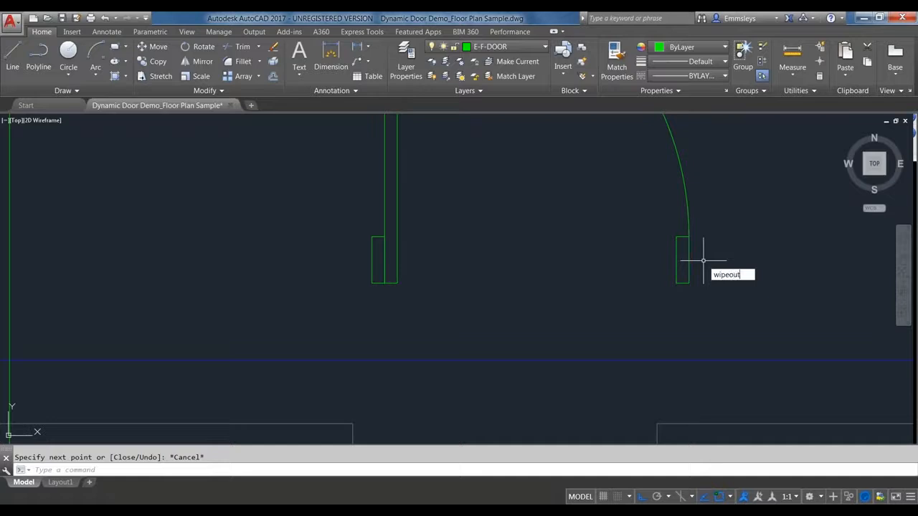
pyautogui.press('Return')
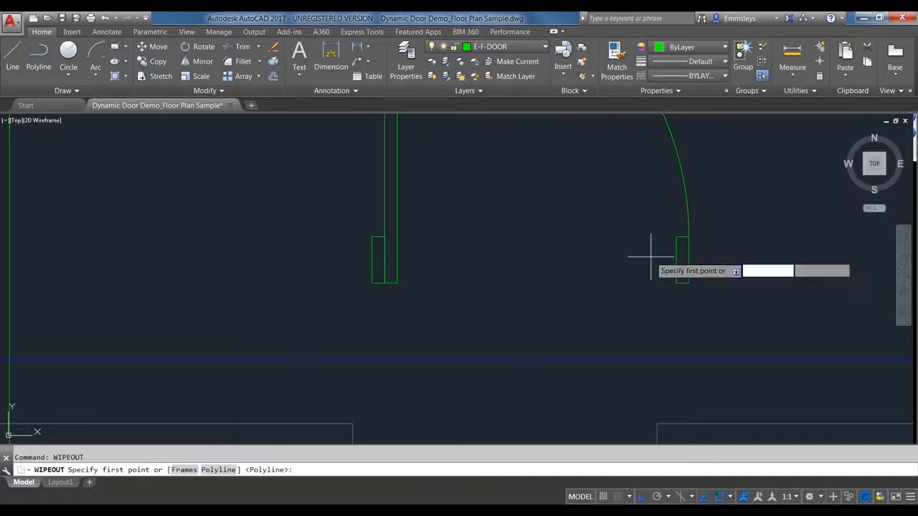
pyautogui.click(688, 238)
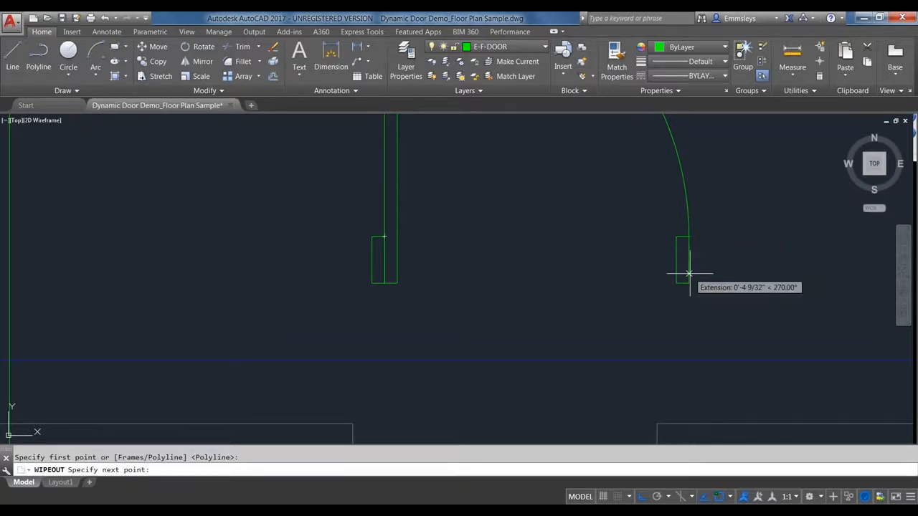
pyautogui.click(689, 284)
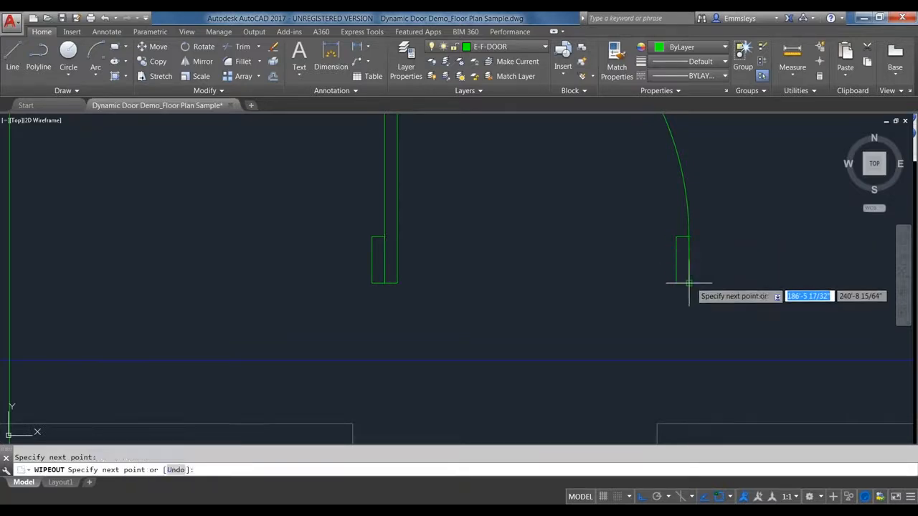
pyautogui.click(373, 283)
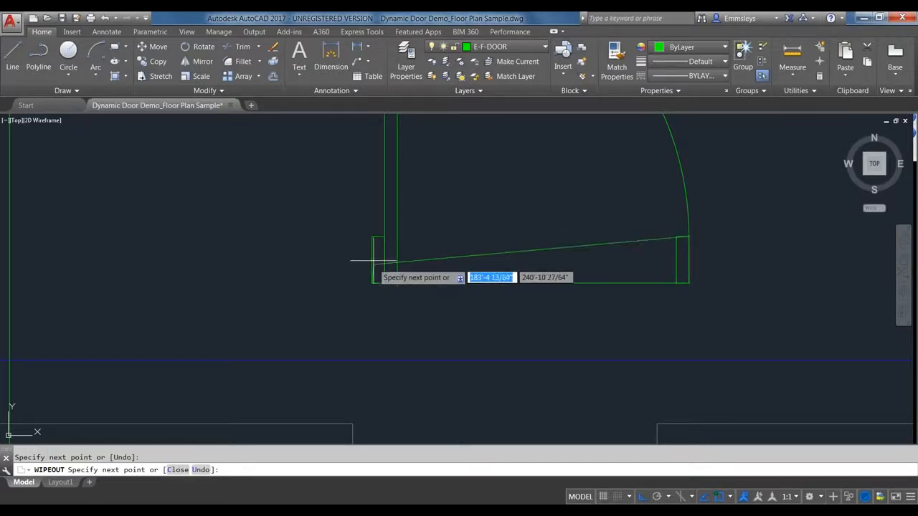
pyautogui.click(373, 236)
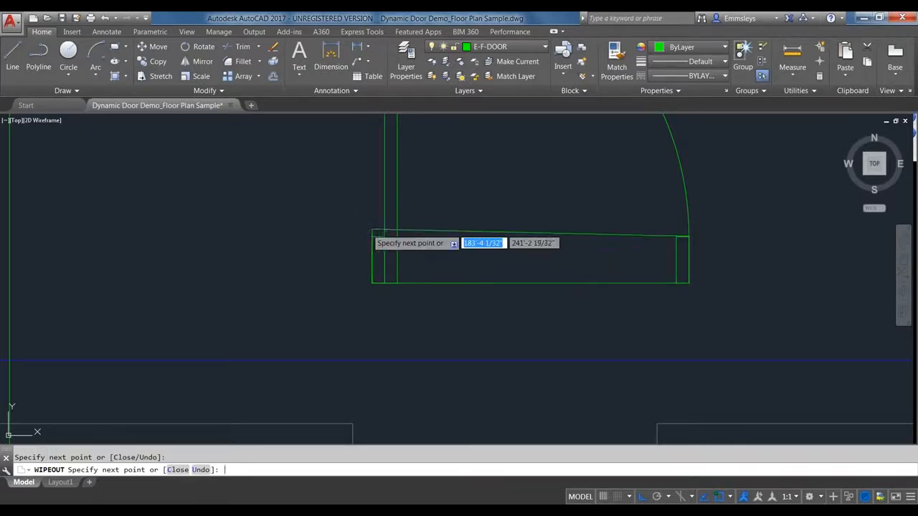
pyautogui.press('Return')
# - Change the wipeout's colour to Blue and send it to the back of the draw order
pyautogui.scroll(-2, 595, 256)
pyautogui.moveTo(616, 241)
pyautogui.mouseDown(button='middle')
pyautogui.moveTo(531, 296)
pyautogui.moveTo(507, 336)
pyautogui.mouseUp(button='middle')
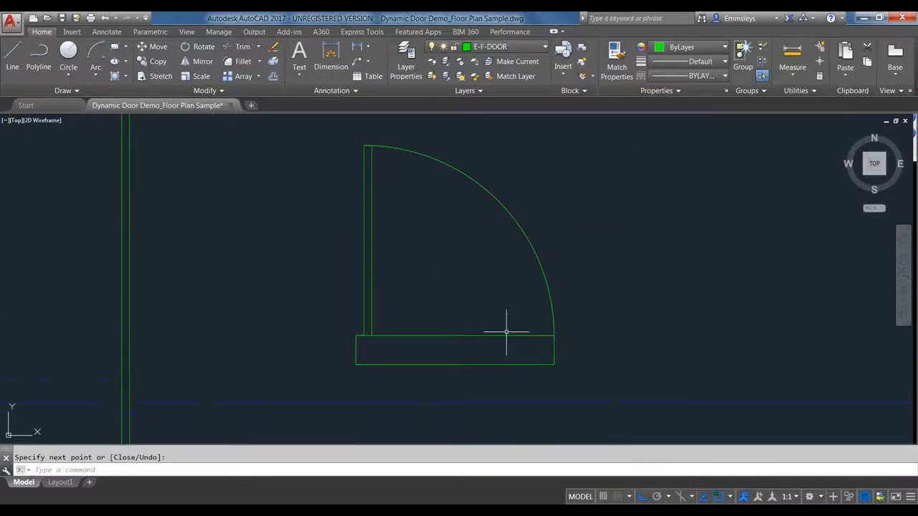
pyautogui.click(506, 335)
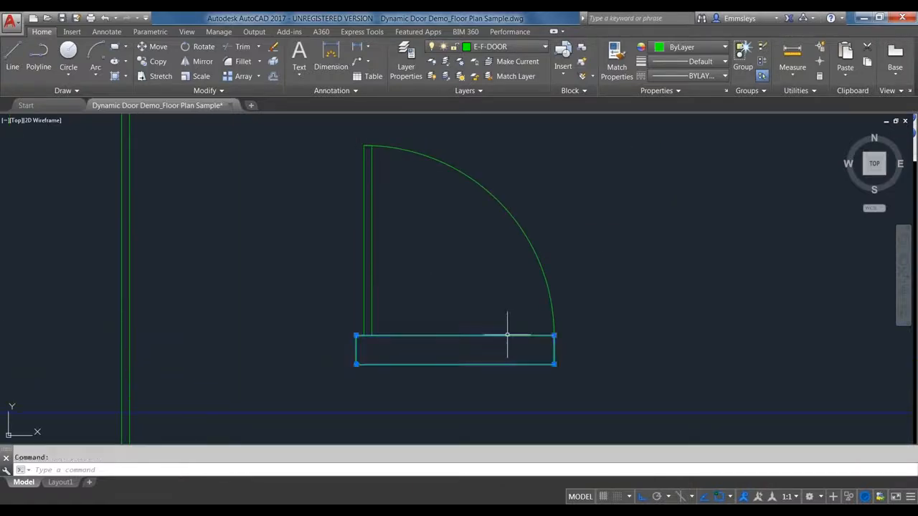
pyautogui.click(724, 47)
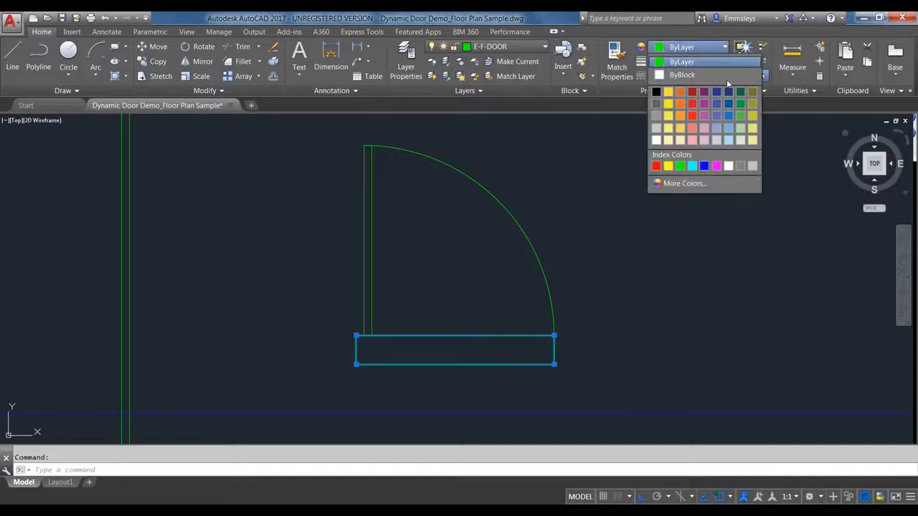
pyautogui.click(704, 166)
pyautogui.rightClick(486, 335)
pyautogui.moveTo(551, 198)
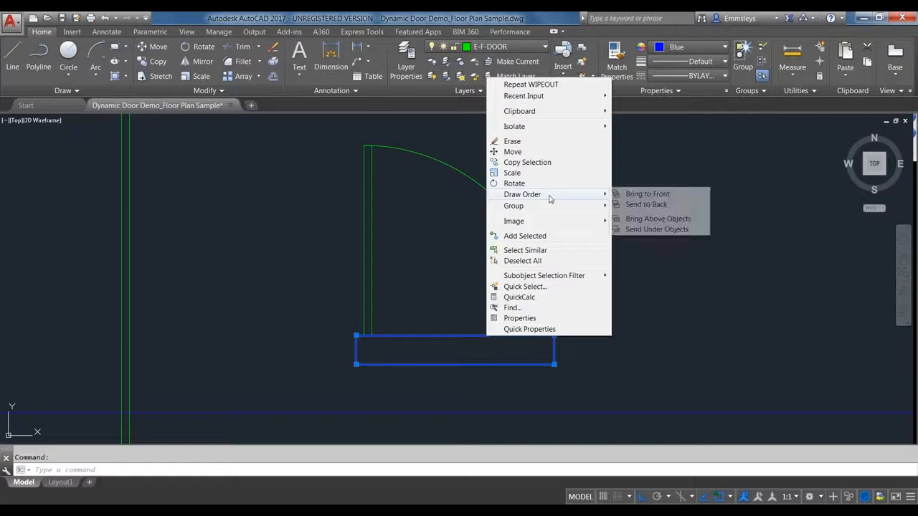
pyautogui.click(646, 205)
pyautogui.press('Escape')
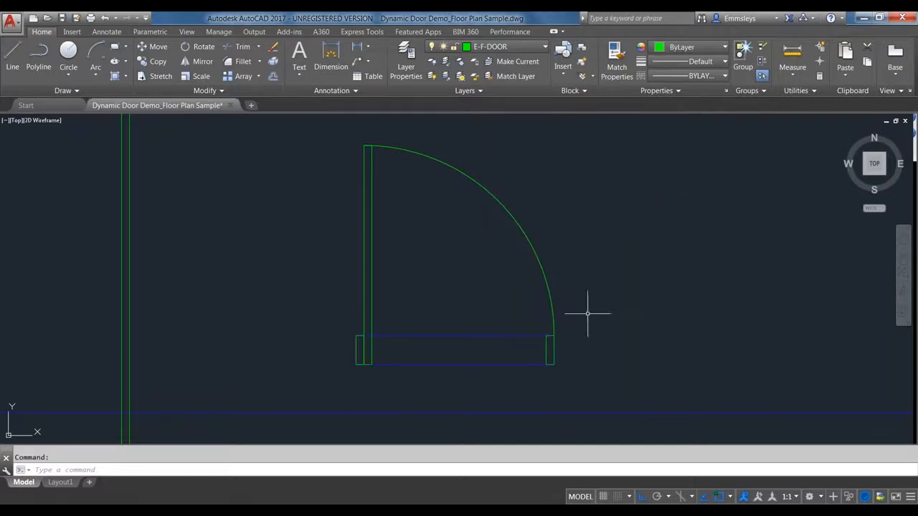
# - Set up a block definition named Door_Test with its base point specified on-screen and opening in the block editor enabled
pyautogui.scroll(-3, 574, 274)
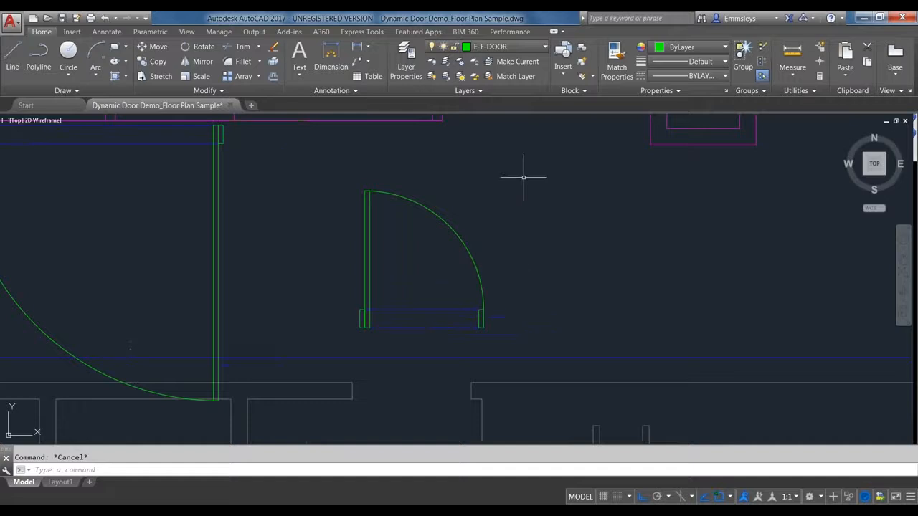
pyautogui.write('i')
pyautogui.press('Return')
pyautogui.write('b')
pyautogui.press('Return')
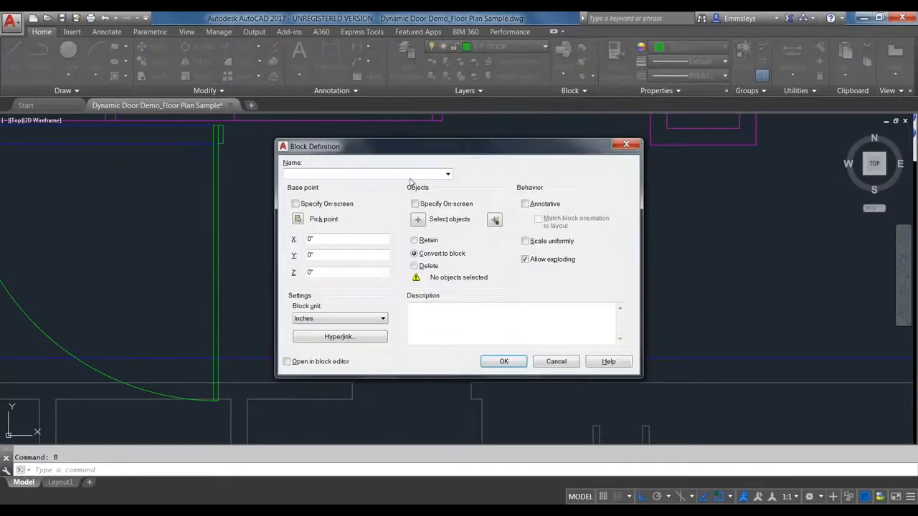
pyautogui.write('Door_Test')
pyautogui.click(294, 206)
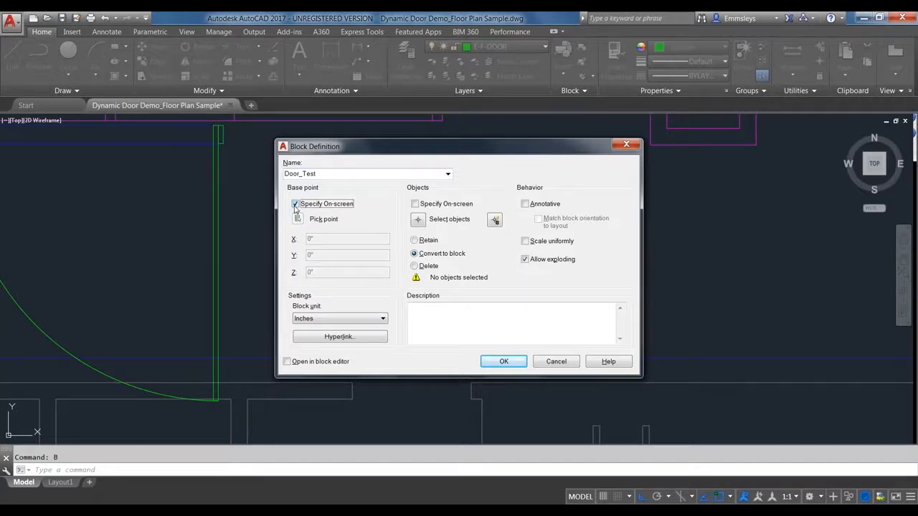
pyautogui.click(287, 363)
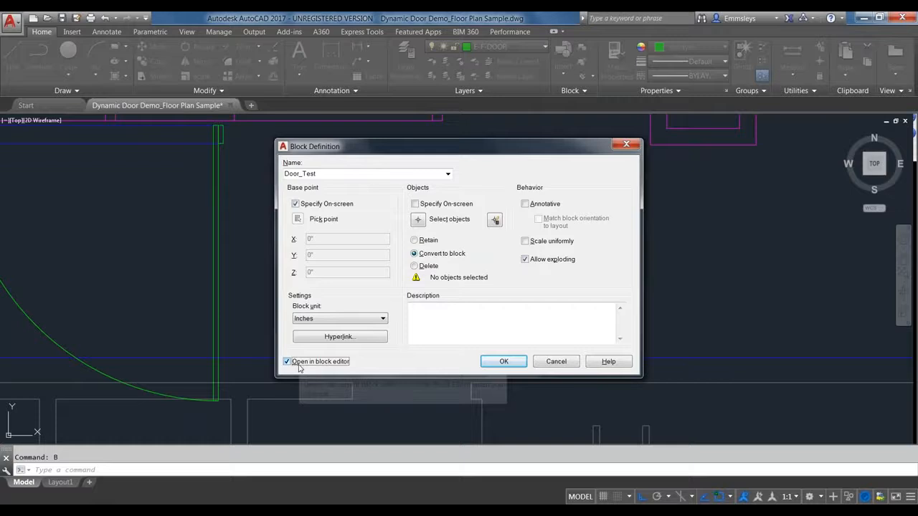
# - Include all the new door geometry and create the block with its base point at the left jamb's top corner against the leaf
pyautogui.click(417, 220)
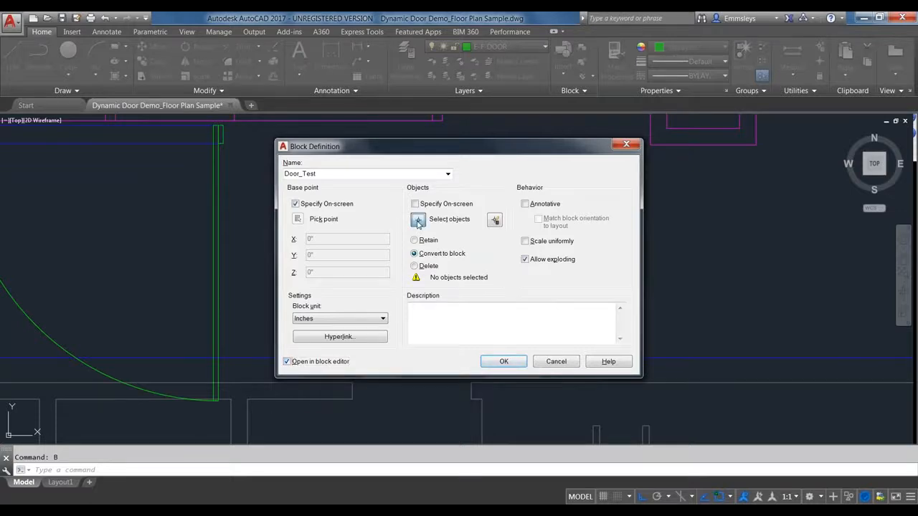
pyautogui.click(516, 172)
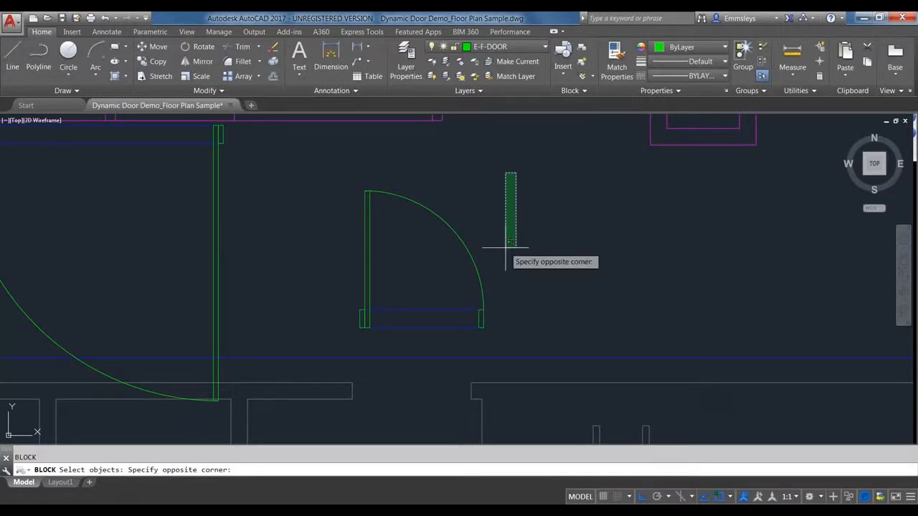
pyautogui.click(337, 337)
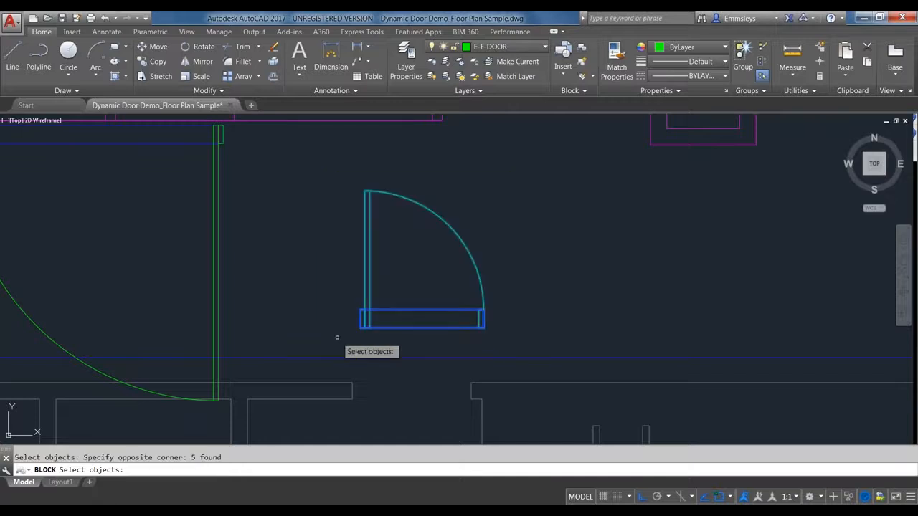
pyautogui.press('Return')
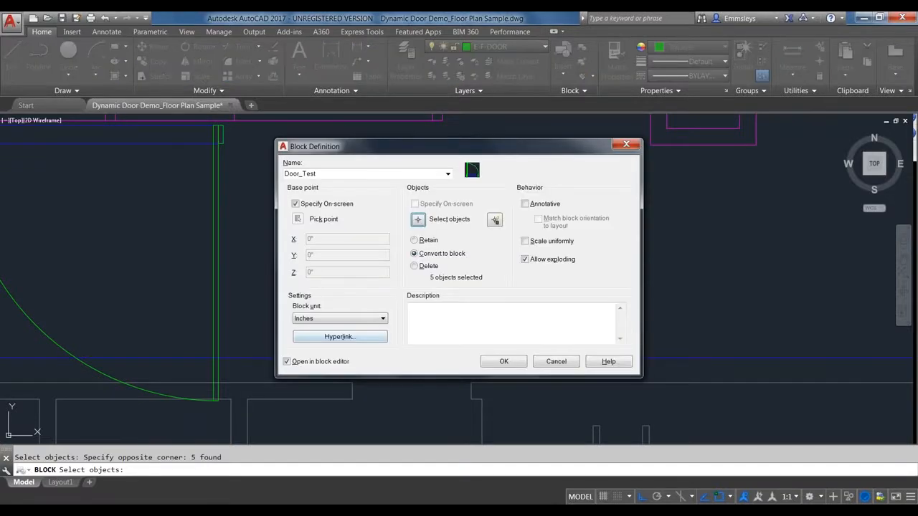
pyautogui.click(514, 364)
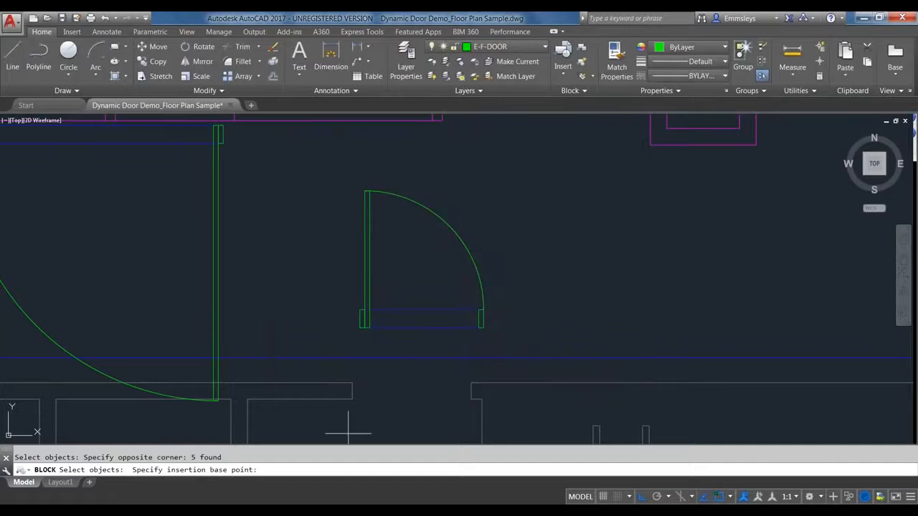
pyautogui.click(365, 310)
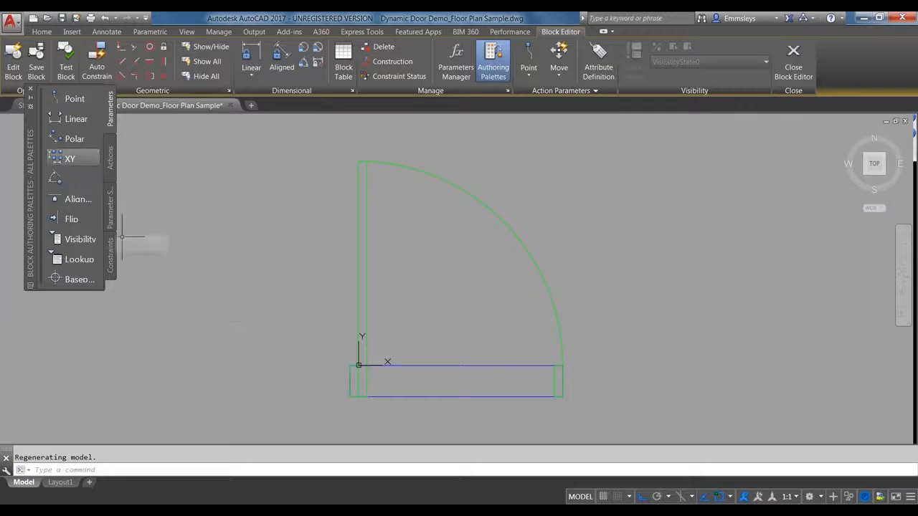
# - Dock the block authoring palettes beside the drawing area and display the object properties next to them
pyautogui.moveTo(29, 160)
pyautogui.mouseDown()
pyautogui.moveTo(16, 195)
pyautogui.moveTo(2, 192)
pyautogui.mouseUp()
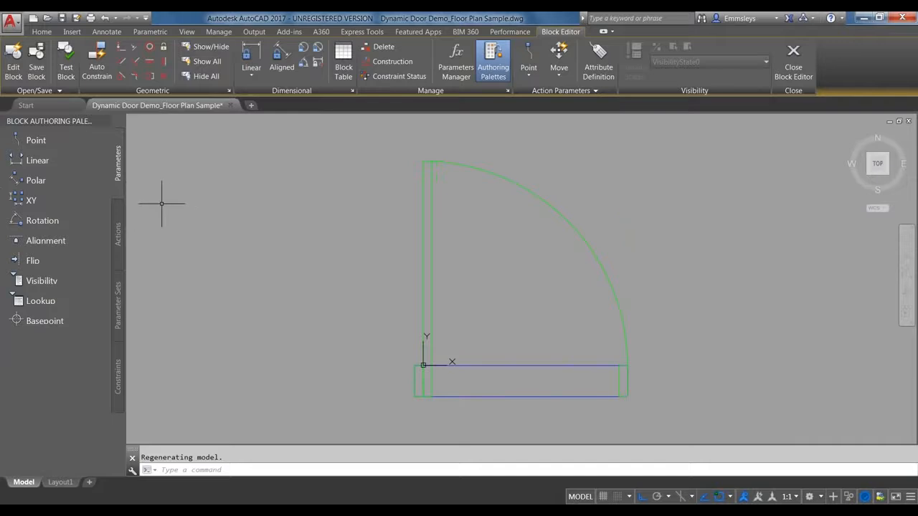
pyautogui.write('pr')
pyautogui.press('Return')
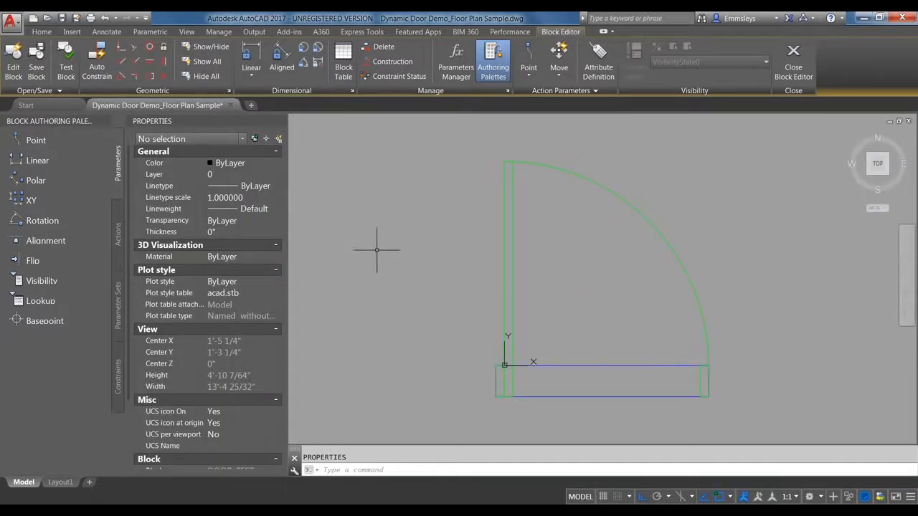
pyautogui.moveTo(662, 322); pyautogui.dragTo(629, 327, button='middle')
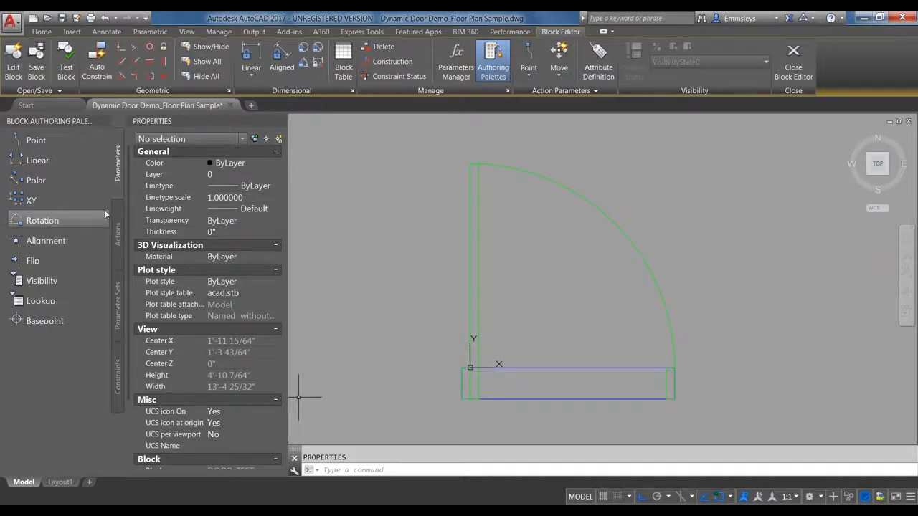
# - Add a linear parameter from the block's base point to the right jamb's outer top corner, with its label above the opening
pyautogui.click(60, 160)
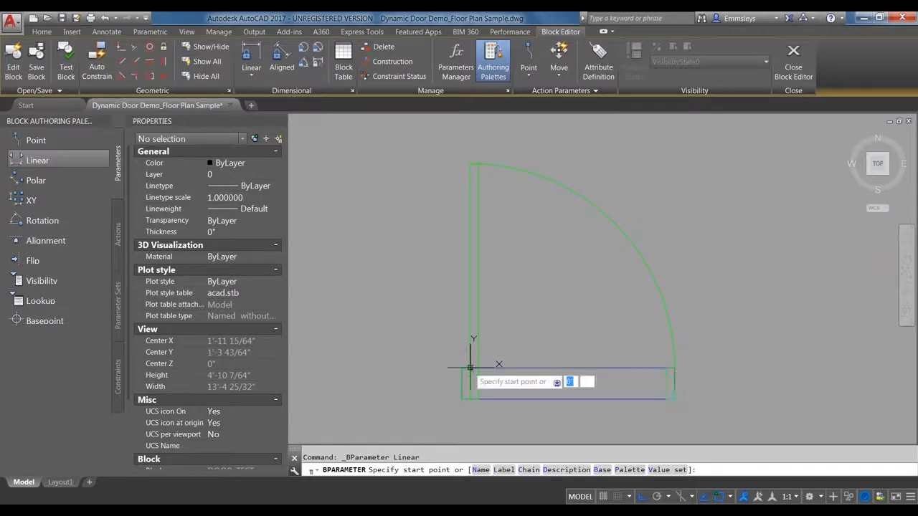
pyautogui.click(470, 368)
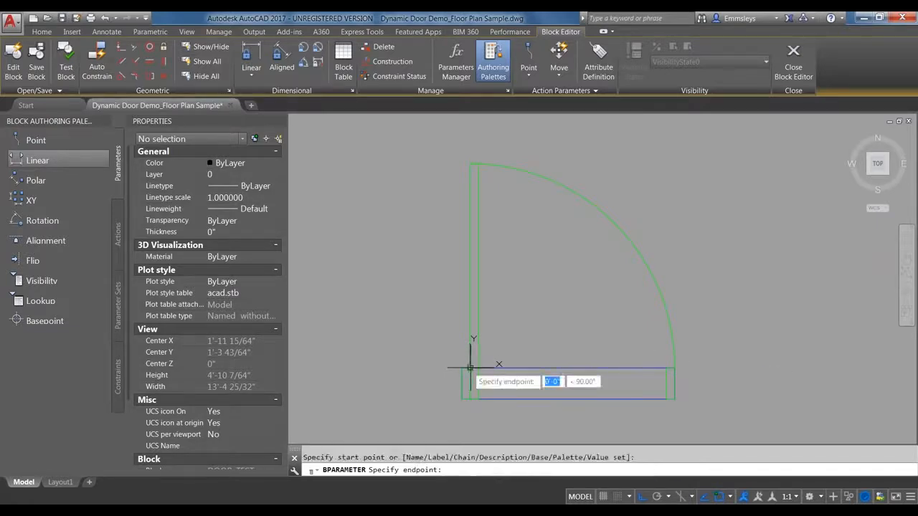
pyautogui.click(674, 368)
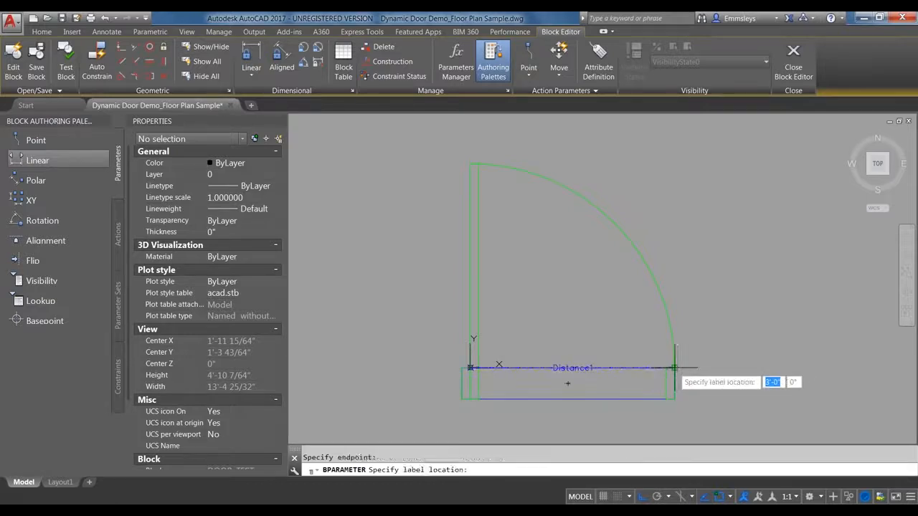
pyautogui.click(667, 267)
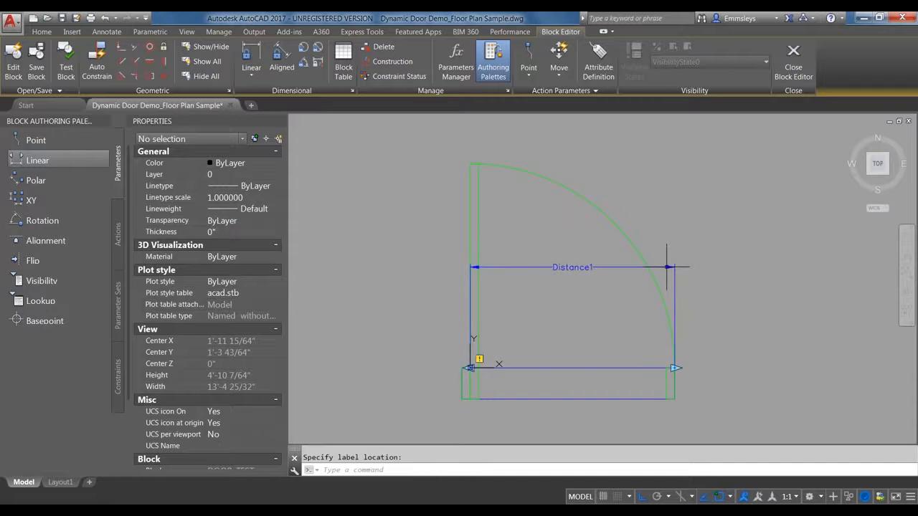
# - Name the linear parameter Door Width and set its grip display to 1
pyautogui.click(554, 266)
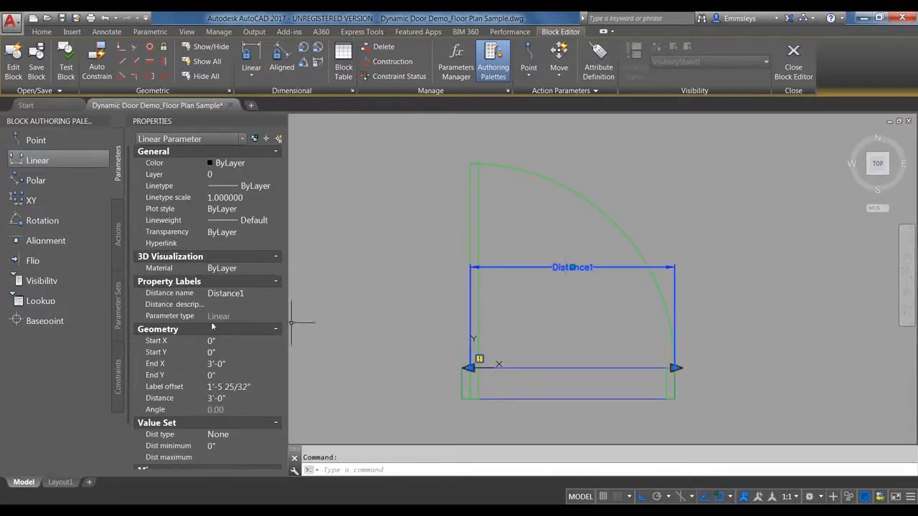
pyautogui.click(223, 293)
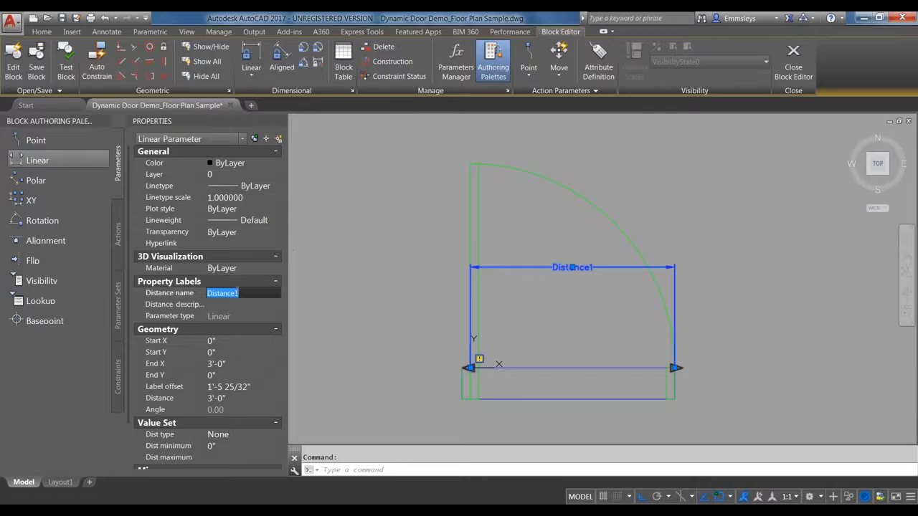
pyautogui.press('BackSpace')
pyautogui.press('Return')
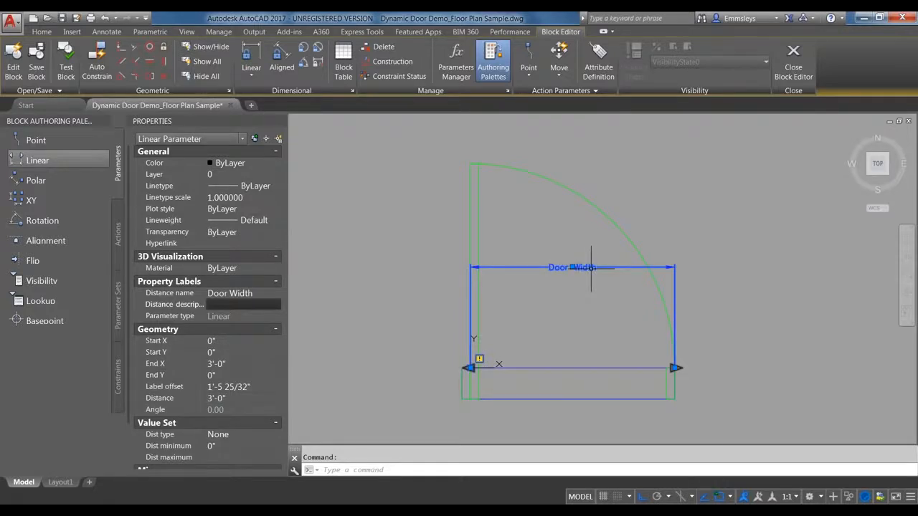
pyautogui.rightClick(591, 267)
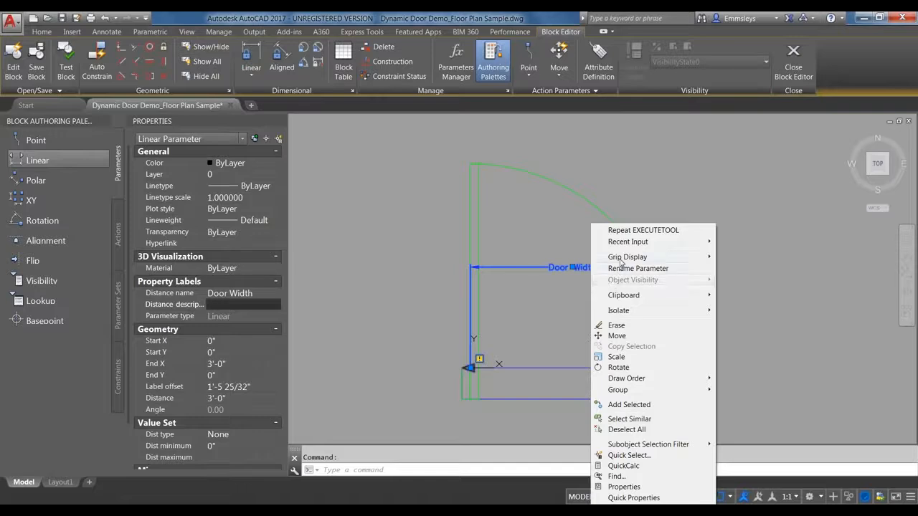
pyautogui.moveTo(654, 257)
pyautogui.click(739, 269)
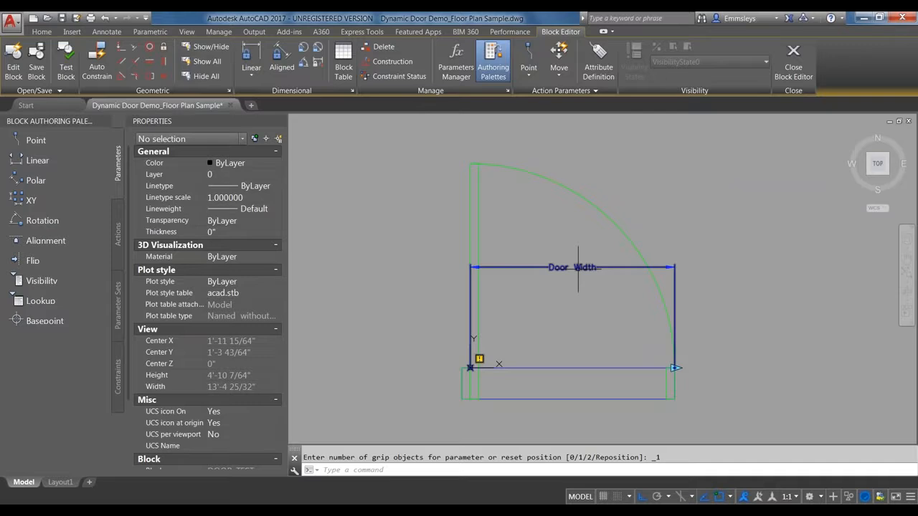
# - Add a Stretch action to Door Width's right end point, framing the right jamb and including the wipeout and that jamb
pyautogui.click(118, 235)
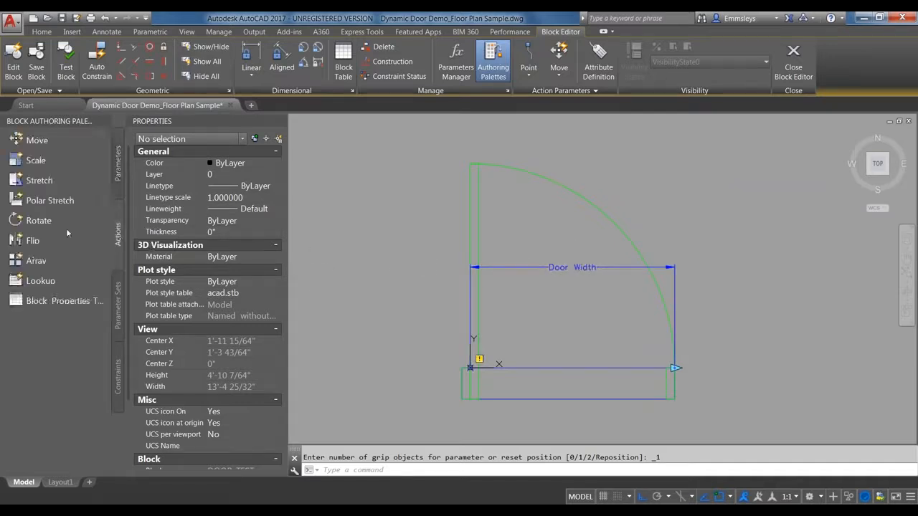
pyautogui.click(38, 181)
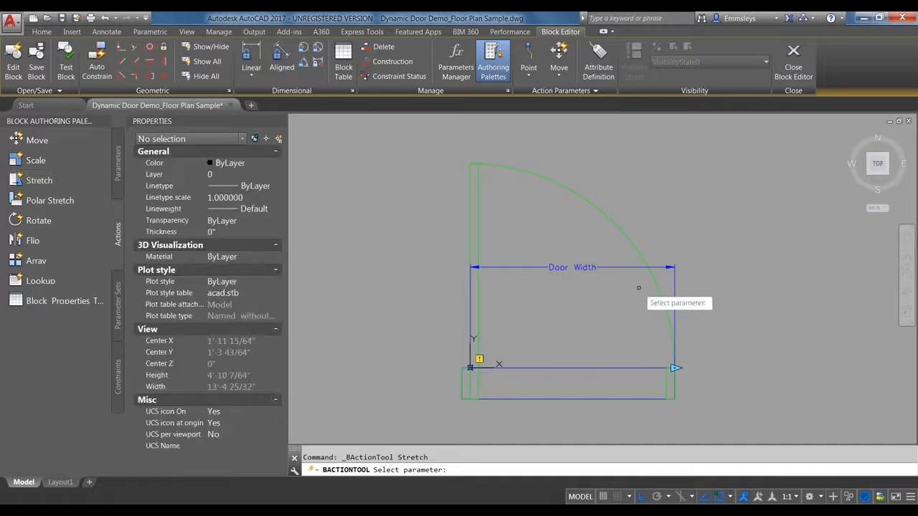
pyautogui.click(584, 267)
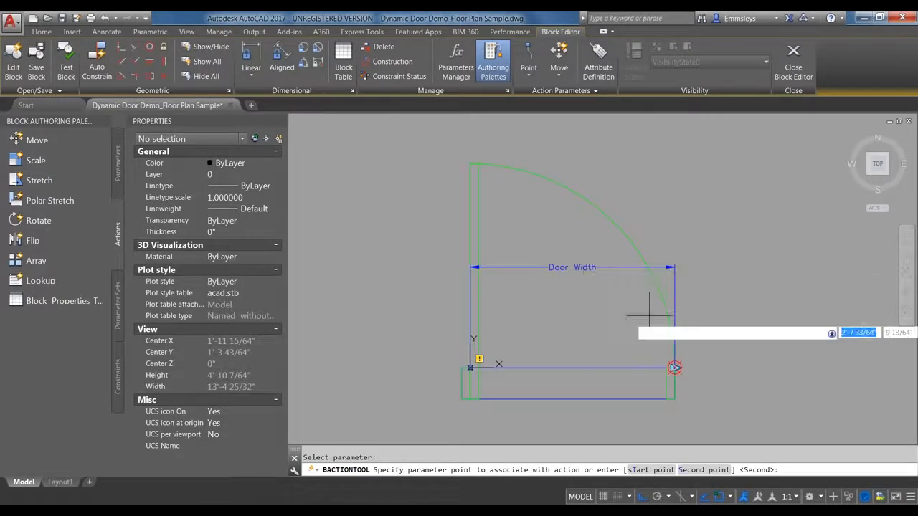
pyautogui.click(675, 368)
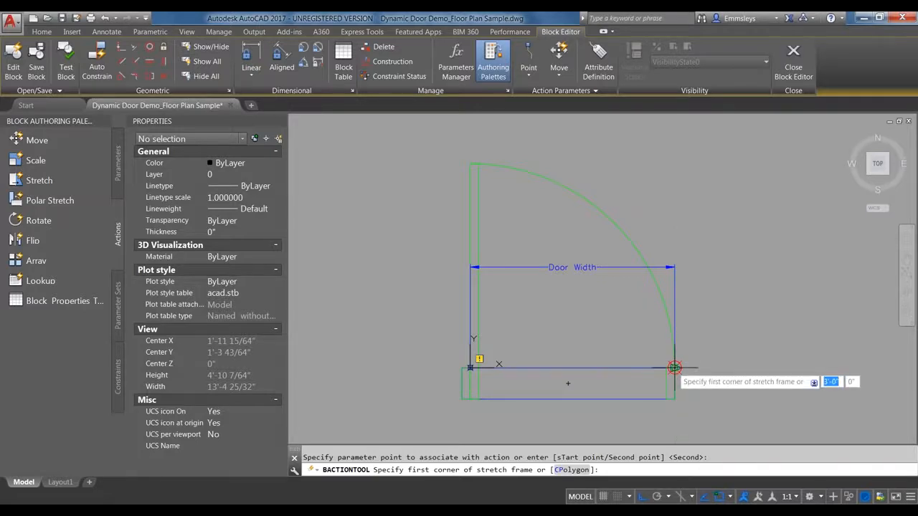
pyautogui.click(644, 335)
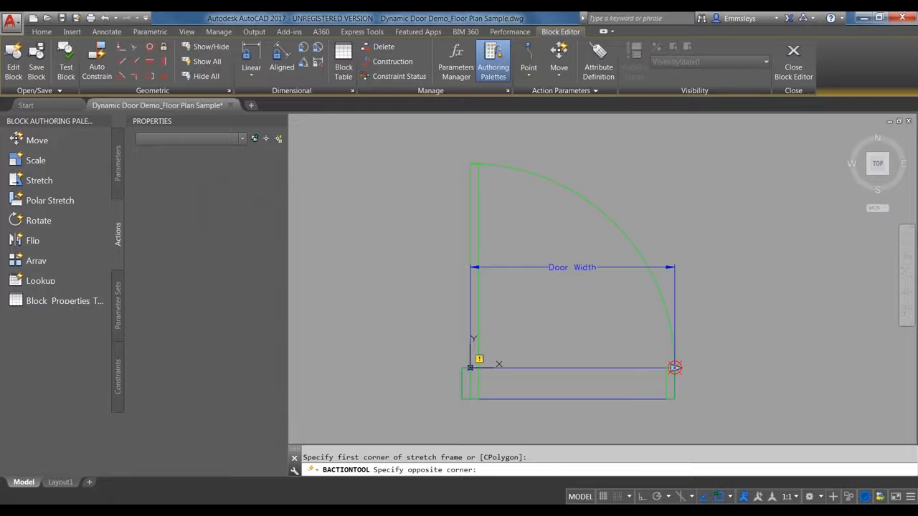
pyautogui.click(726, 431)
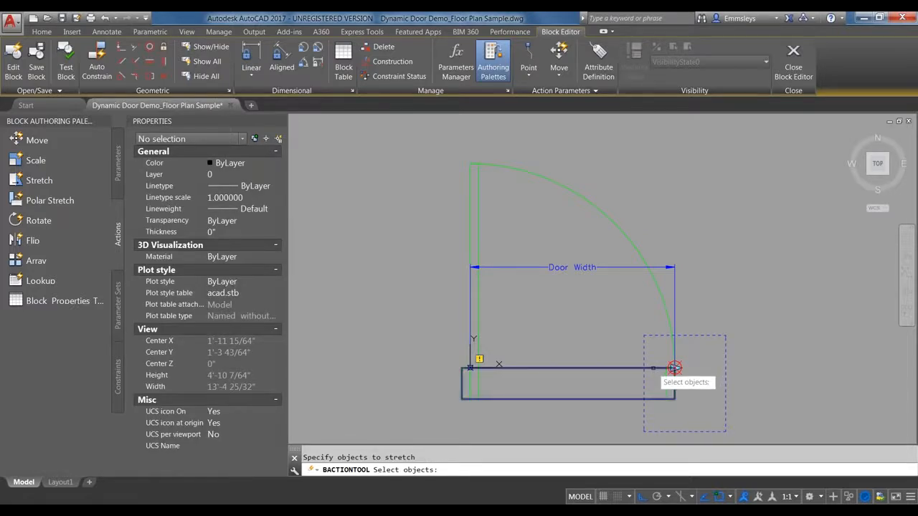
pyautogui.click(653, 368)
pyautogui.click(667, 378)
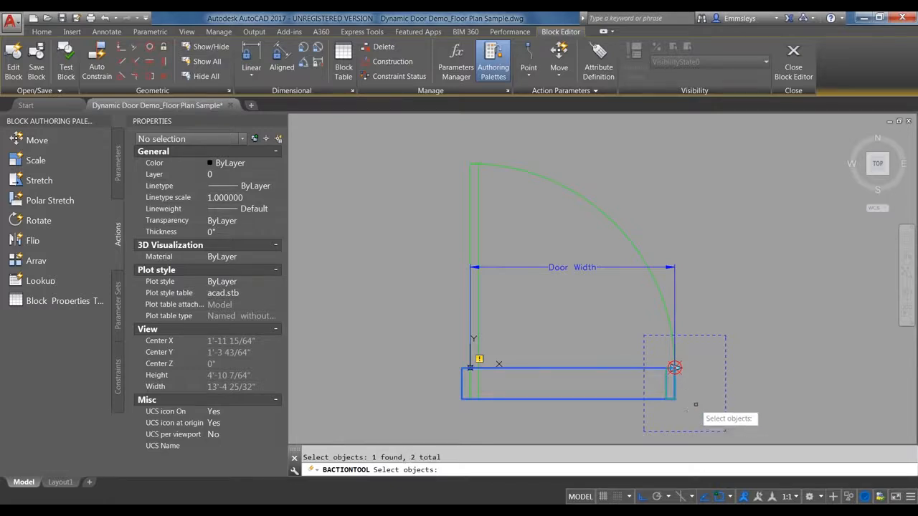
pyautogui.press('Return')
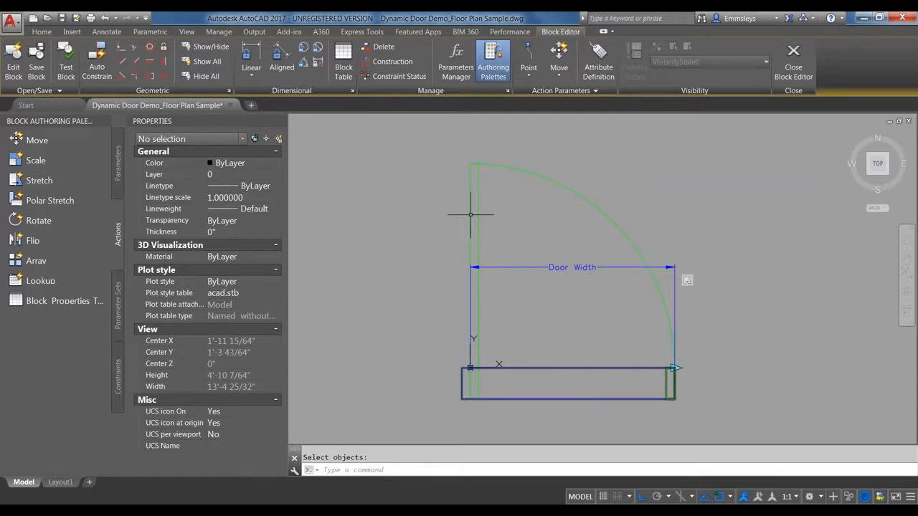
# - Add a Scale action to the Door Width parameter that applies to the door swing arc
pyautogui.click(32, 163)
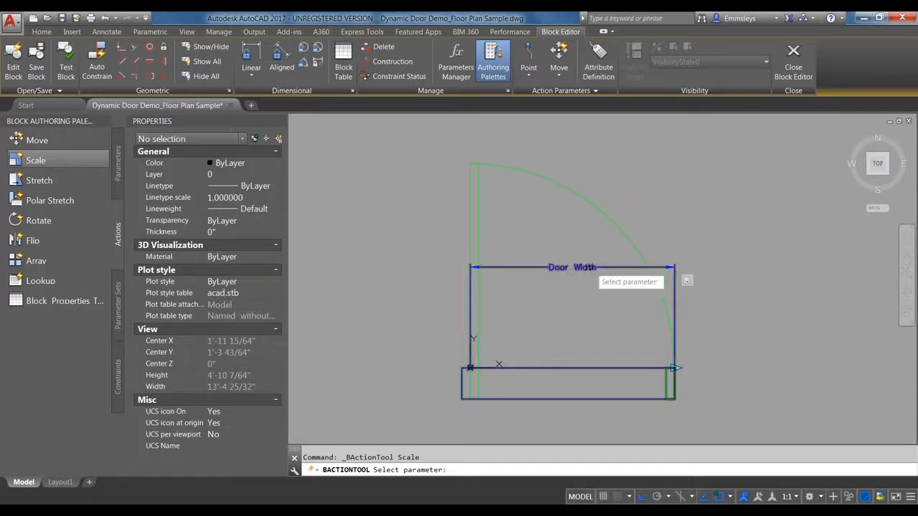
pyautogui.click(593, 268)
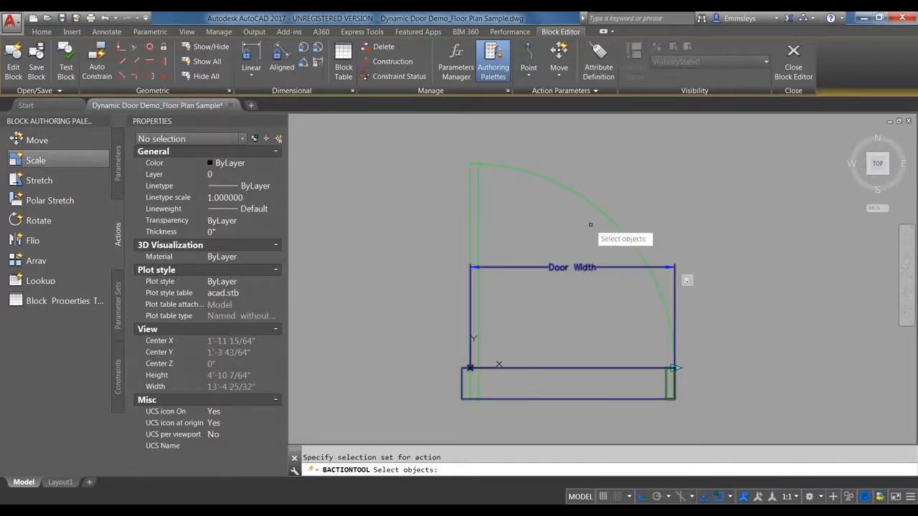
pyautogui.click(591, 203)
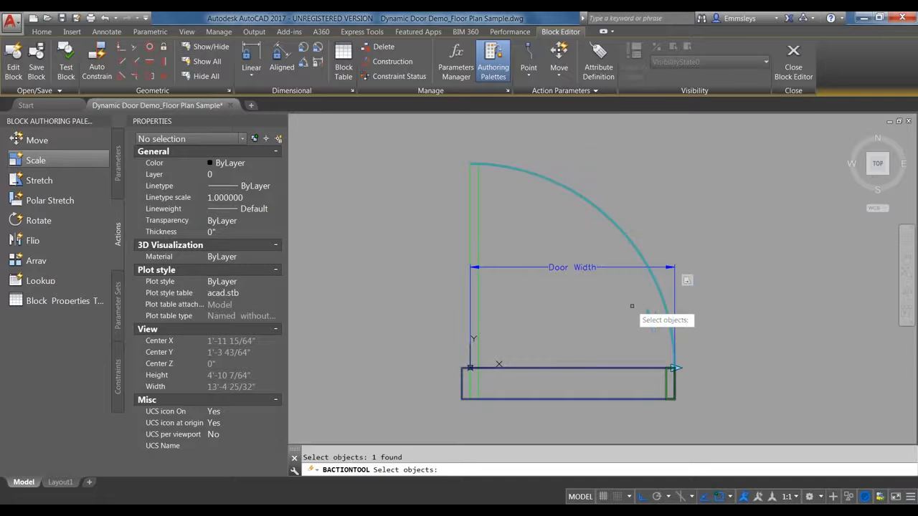
pyautogui.press('Return')
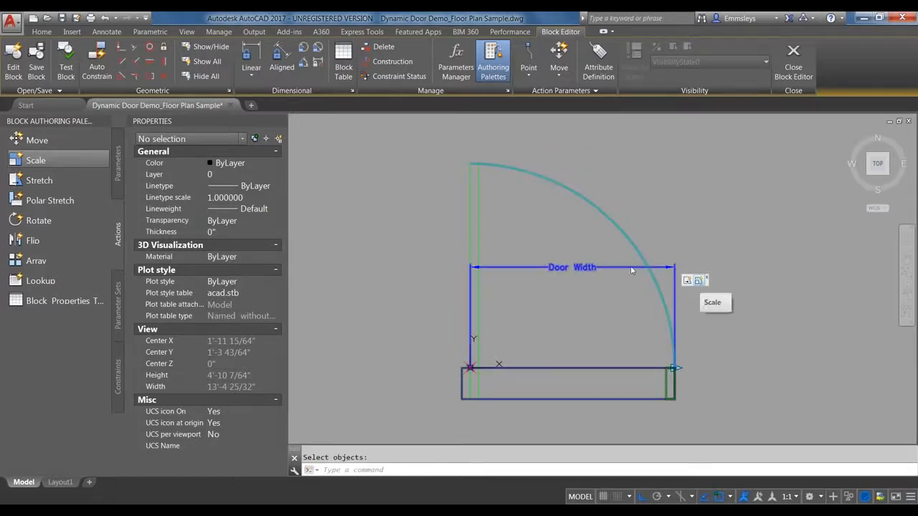
# - Add a second Stretch action to Door Width's right end point, framing the door leaf's upper end and including the leaf
pyautogui.click(37, 181)
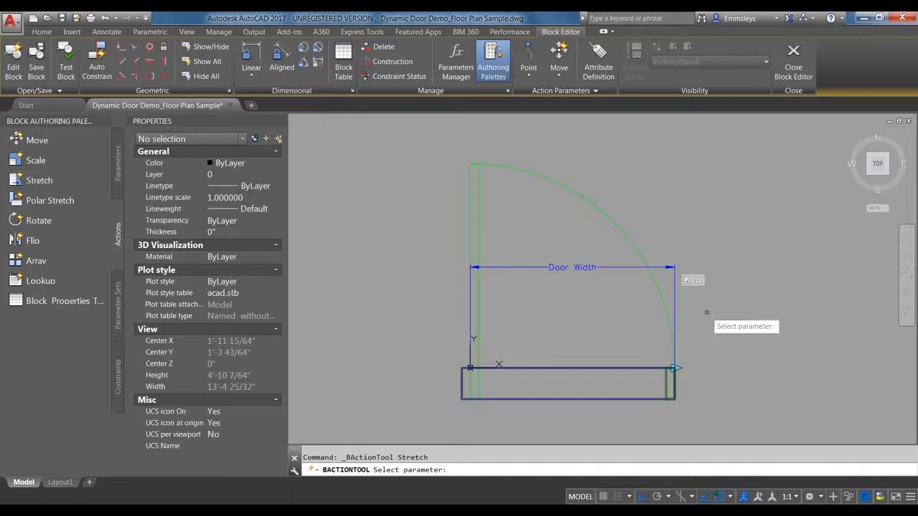
pyautogui.click(585, 269)
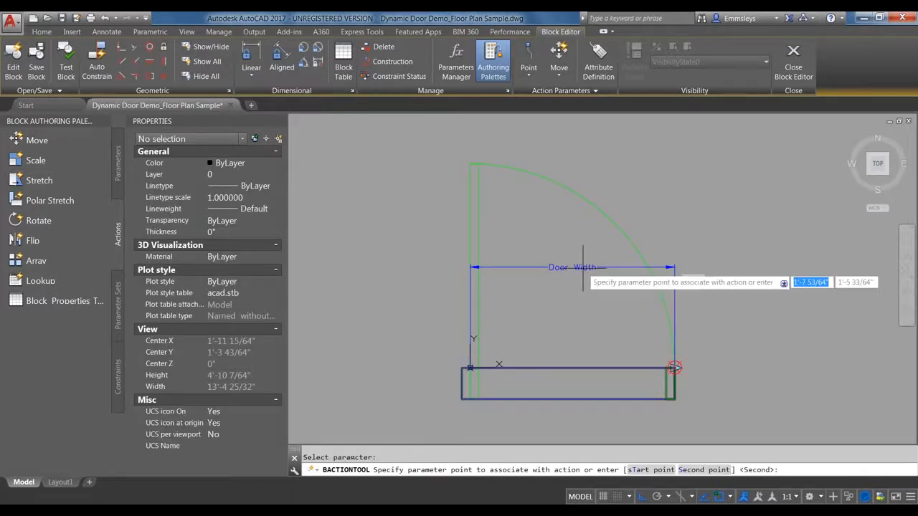
pyautogui.click(675, 368)
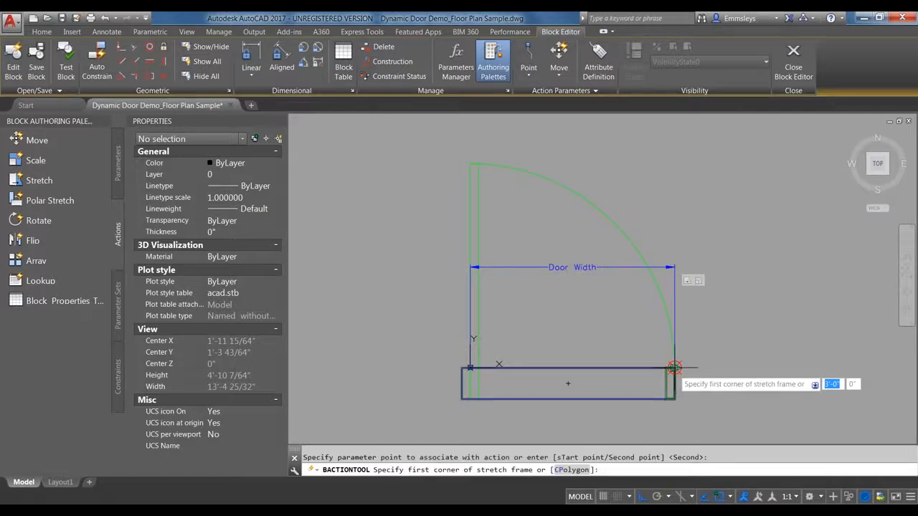
pyautogui.click(422, 142)
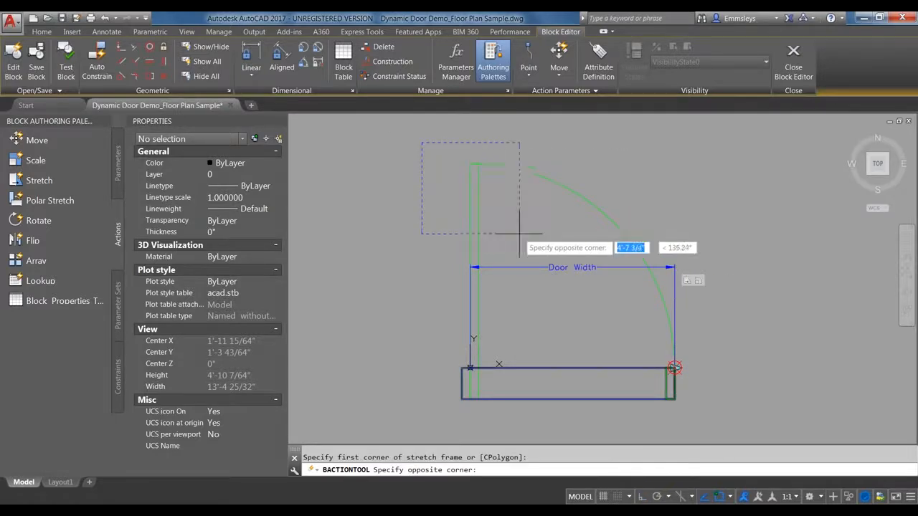
pyautogui.click(520, 235)
pyautogui.click(478, 196)
pyautogui.click(478, 196)
pyautogui.press('Return')
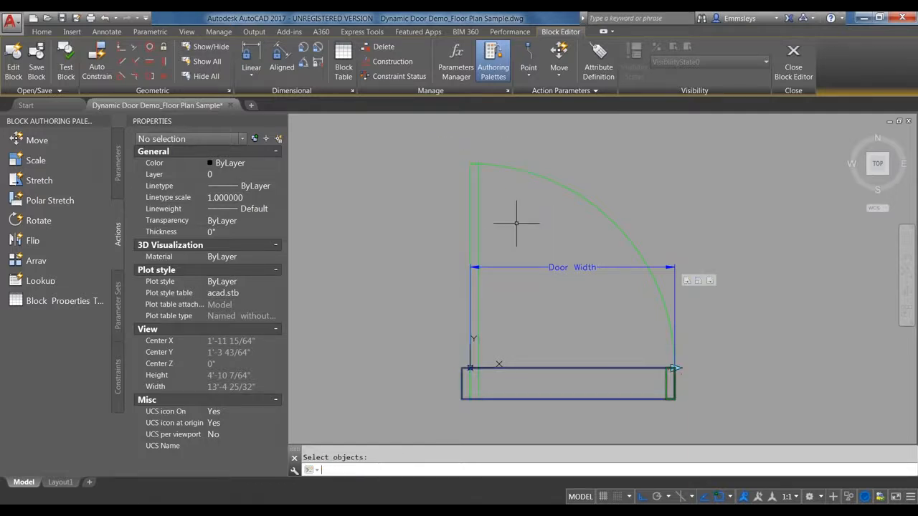
# - Rename the door leaf's stretch action as Stretch-Door Panel
pyautogui.click(710, 281)
pyautogui.click(243, 377)
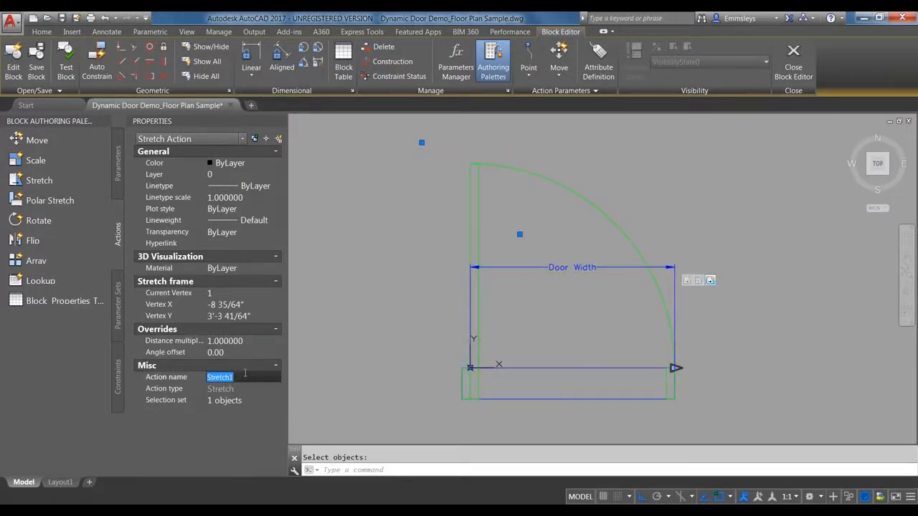
pyautogui.click(244, 376)
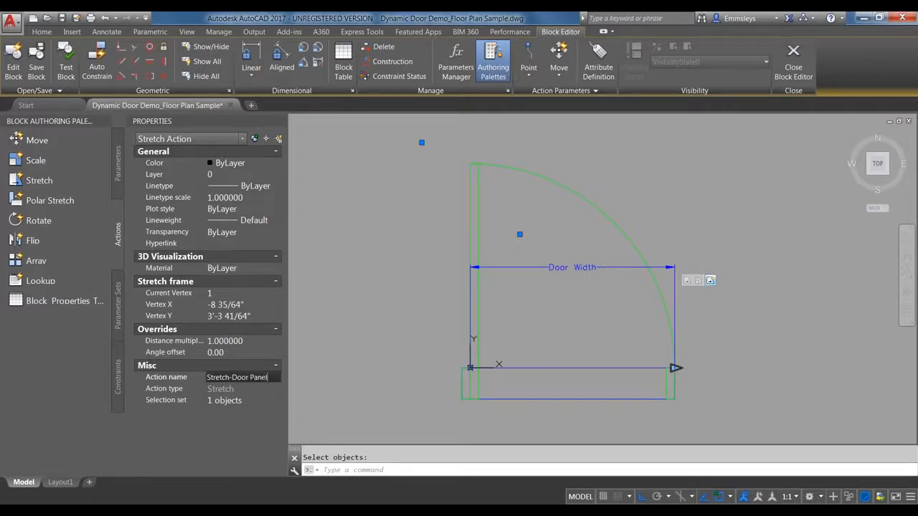
pyautogui.press('Return')
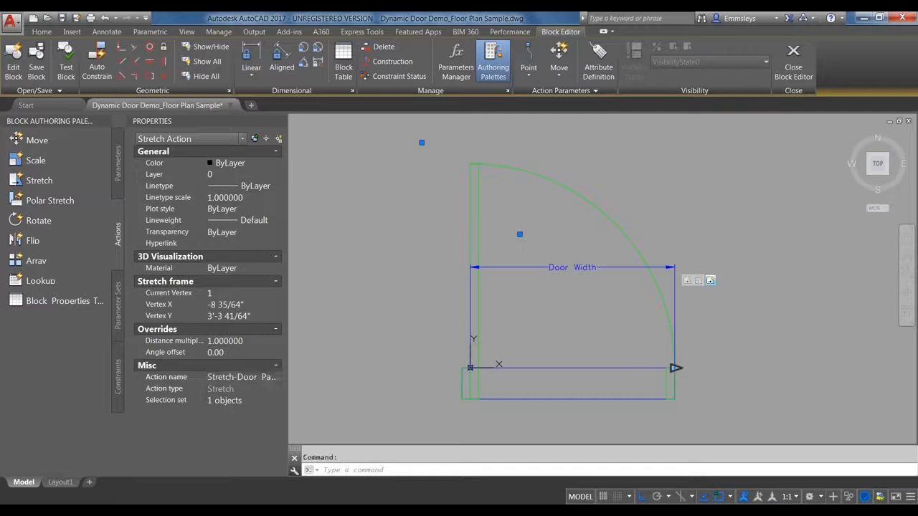
pyautogui.press('Escape')
# - Rename the stretch action for the wipeout and right jamb as Stretch-DW
pyautogui.click(687, 281)
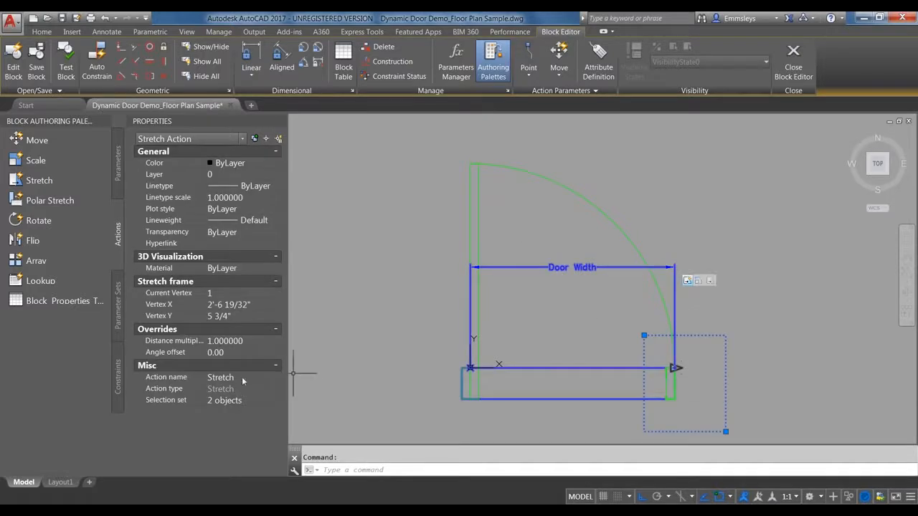
pyautogui.click(241, 376)
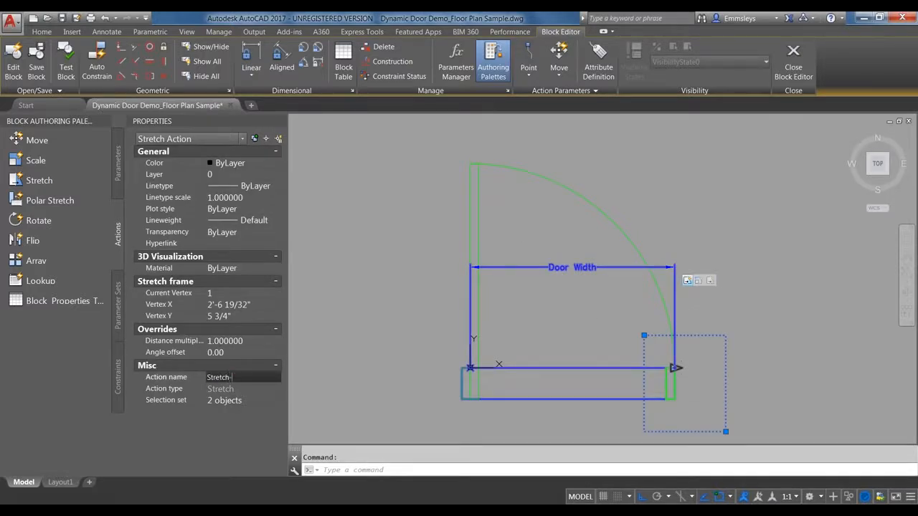
pyautogui.press('Return')
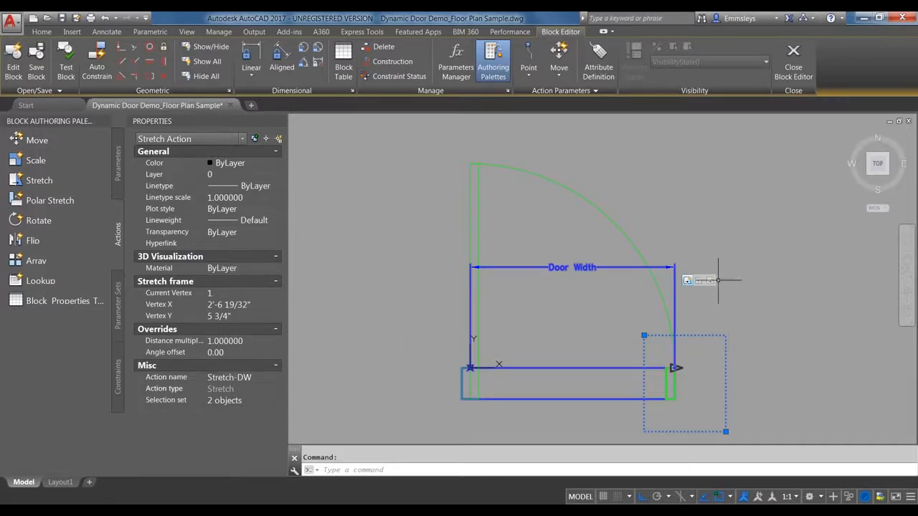
# - Test the block by stretching the door width to about 4'-7", and close the test window
pyautogui.press('Escape')
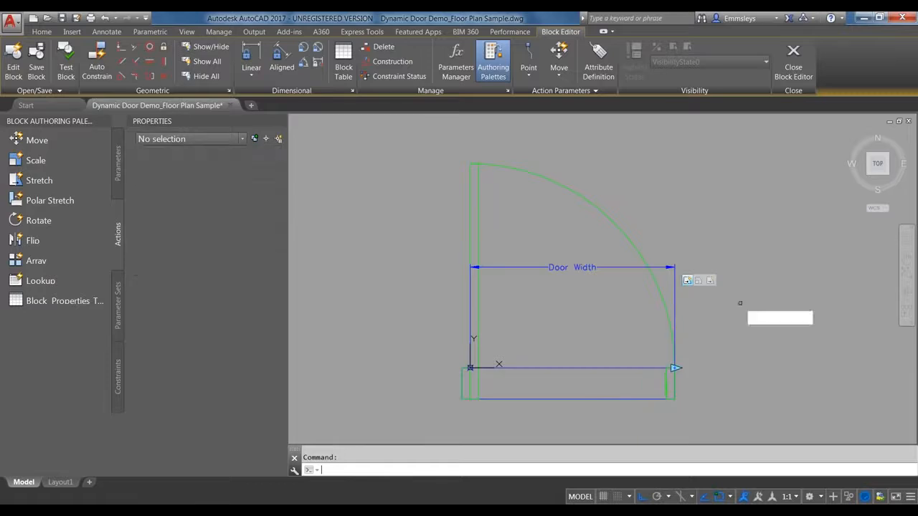
pyautogui.press('Return')
pyautogui.click(69, 61)
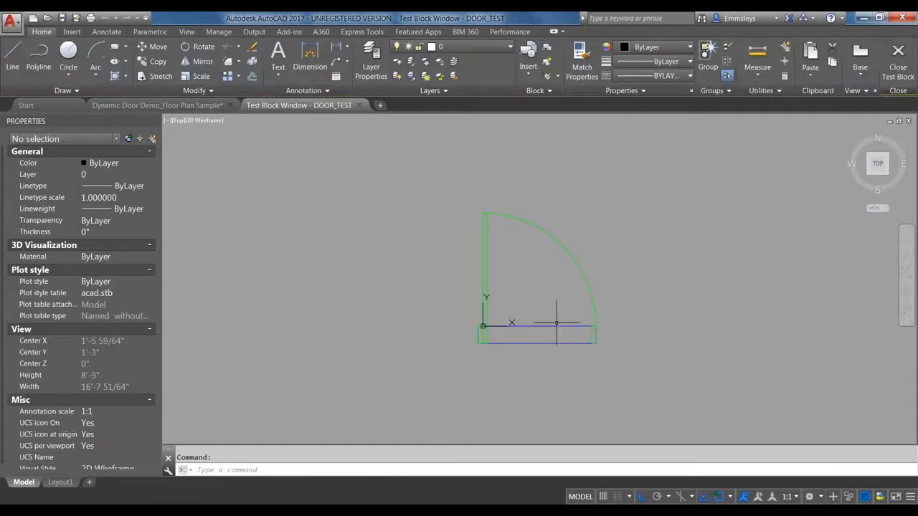
pyautogui.click(593, 328)
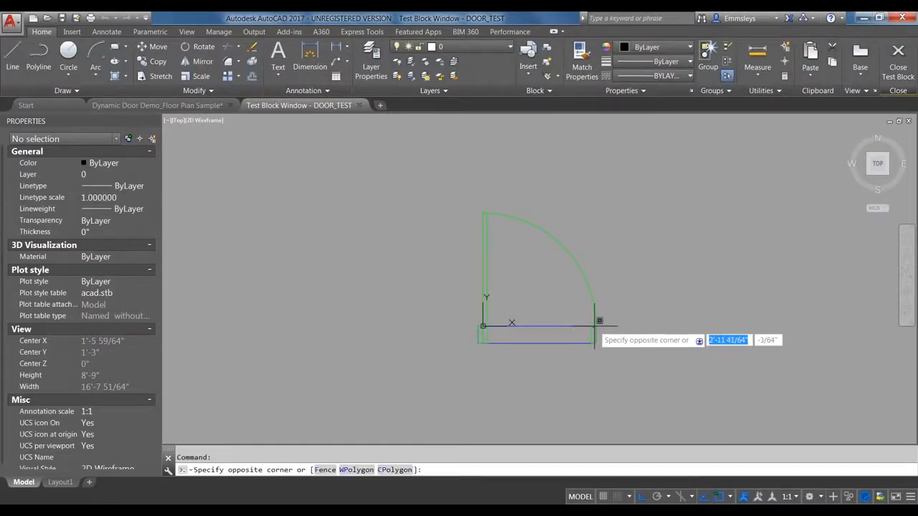
pyautogui.click(589, 342)
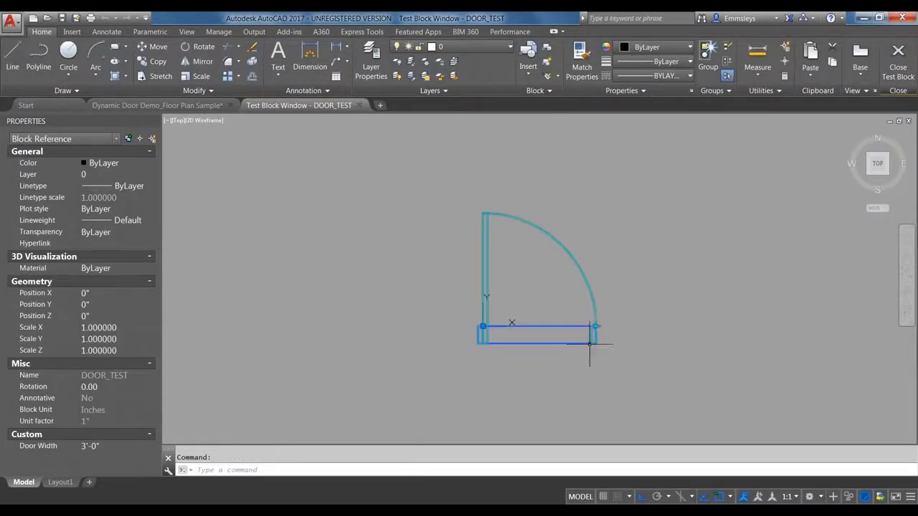
pyautogui.click(596, 327)
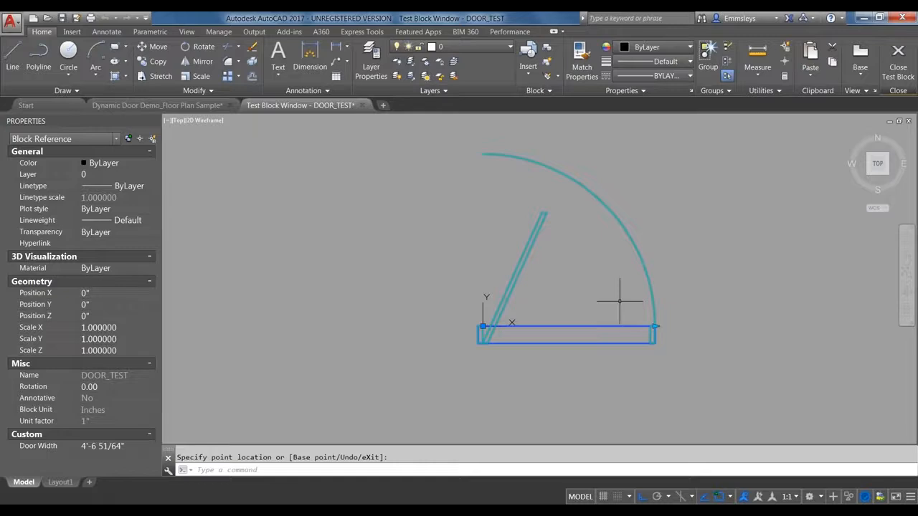
pyautogui.click(899, 67)
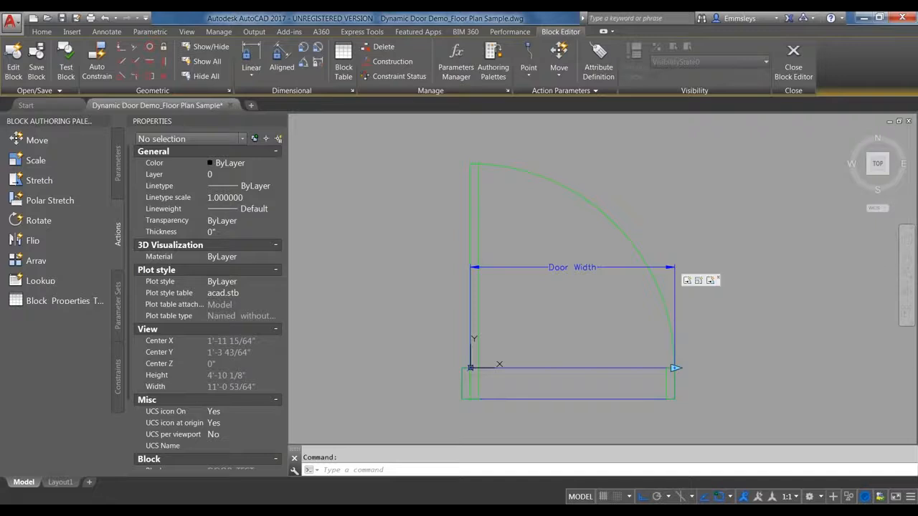
# - Set the angle offset of the Stretch-Door Panel action to 90
pyautogui.click(711, 281)
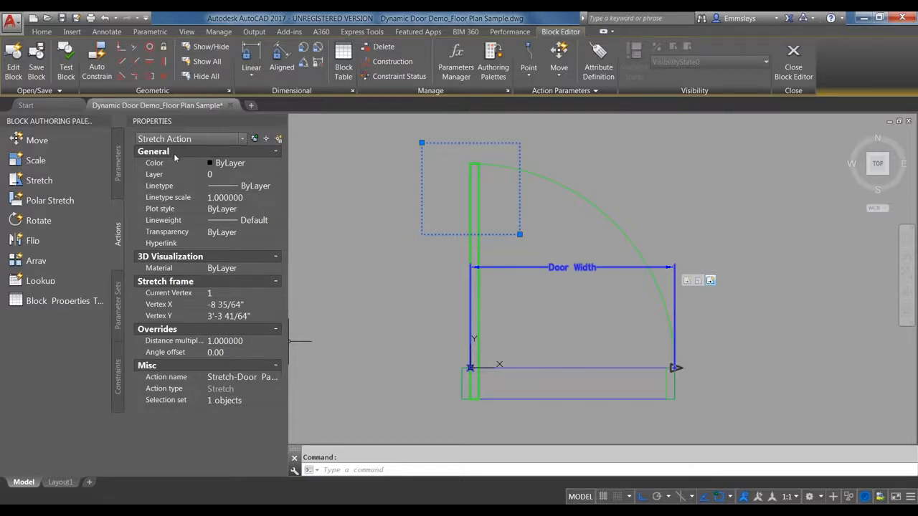
pyautogui.click(226, 352)
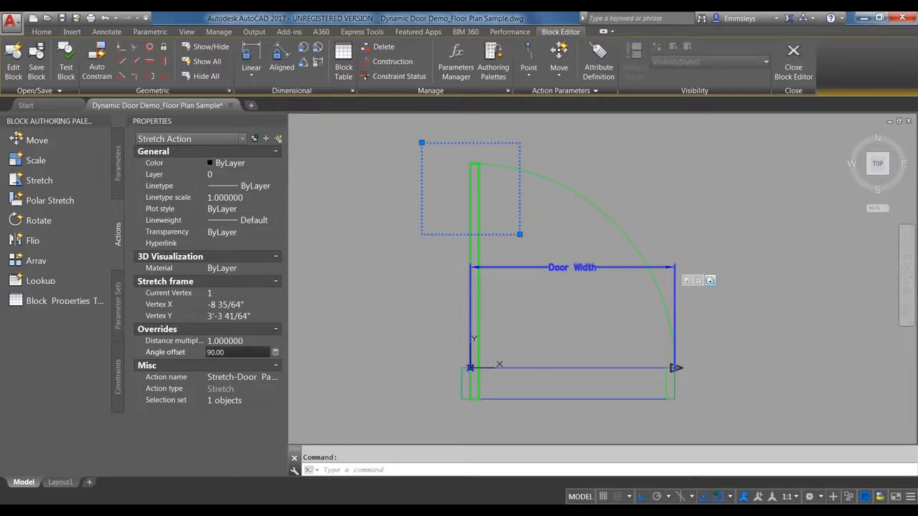
pyautogui.write('90.00')
pyautogui.press('Return')
# - Retest the block by widening the door to about 7'-4" and narrowing it again, and close the test window
pyautogui.click(69, 77)
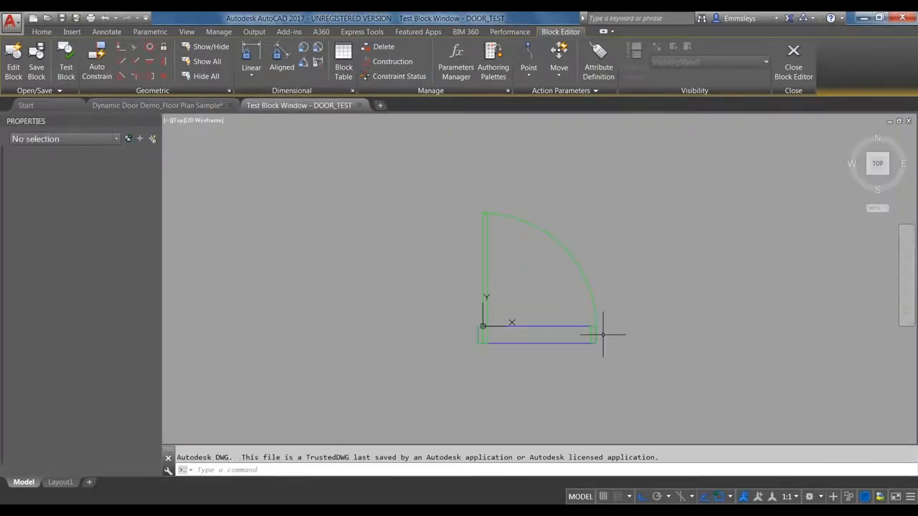
pyautogui.click(594, 328)
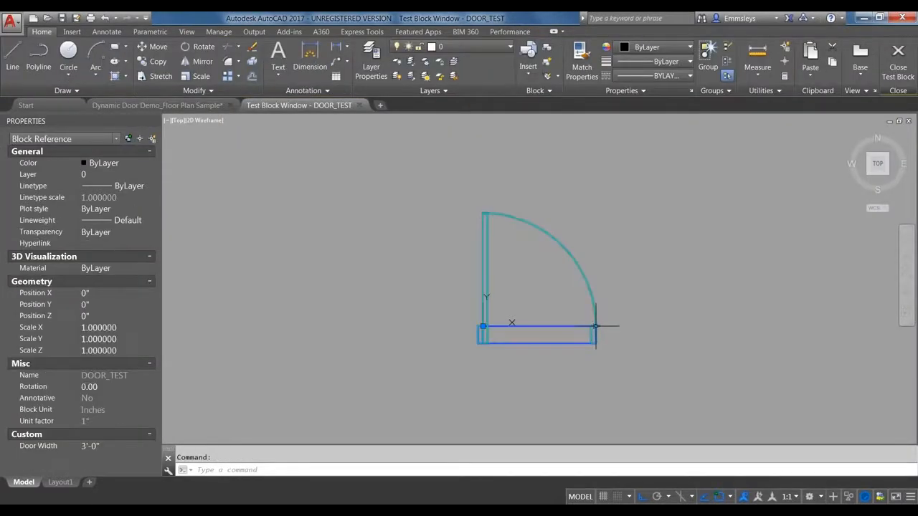
pyautogui.click(596, 327)
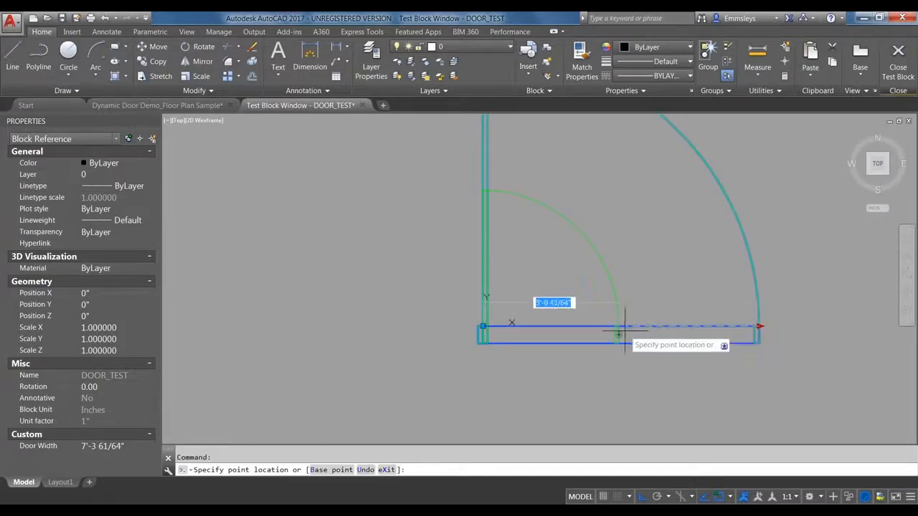
pyautogui.click(619, 327)
pyautogui.press('Escape')
pyautogui.press('Escape')
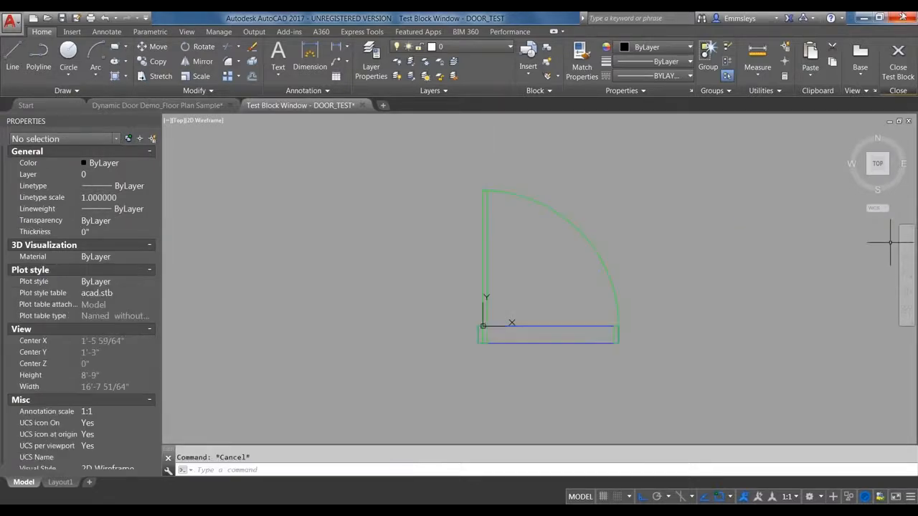
pyautogui.click(901, 70)
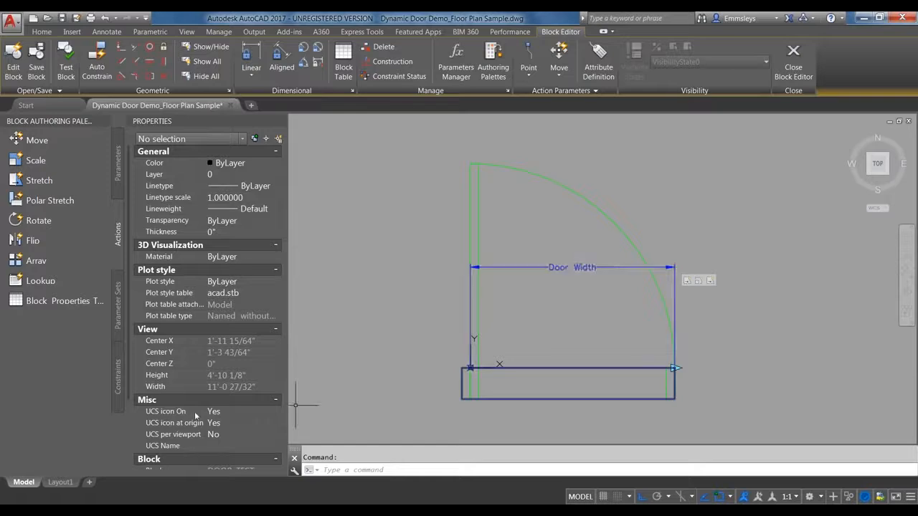
# - Set the distance type of the Door Width parameter's value set to List
pyautogui.moveTo(128, 369); pyautogui.dragTo(125, 453)
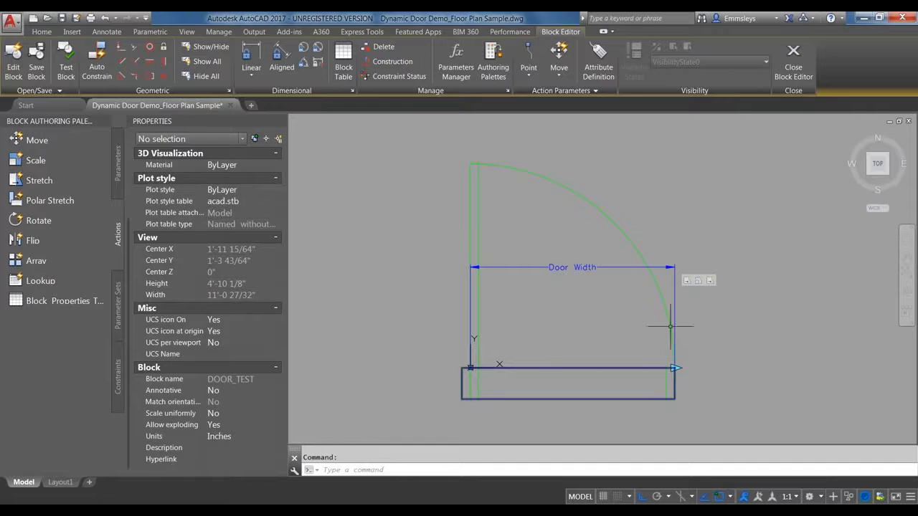
pyautogui.click(585, 267)
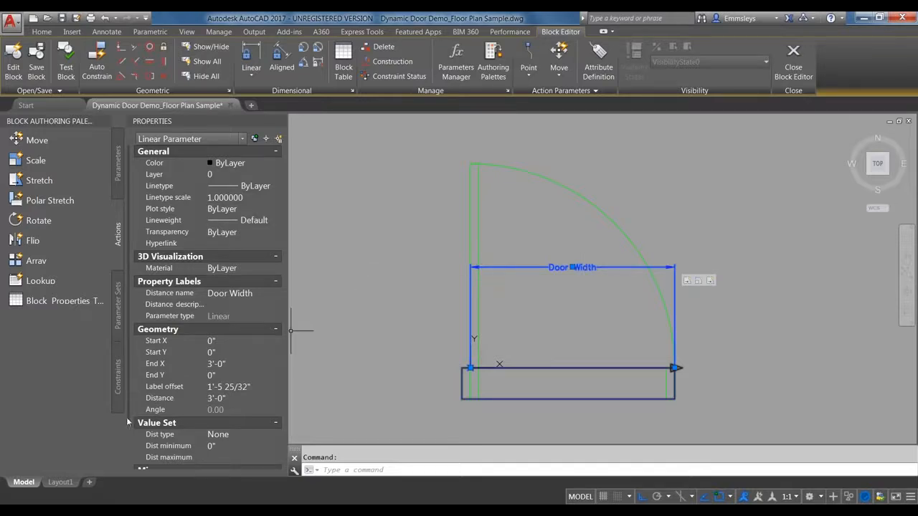
pyautogui.scroll(-2, 127, 428)
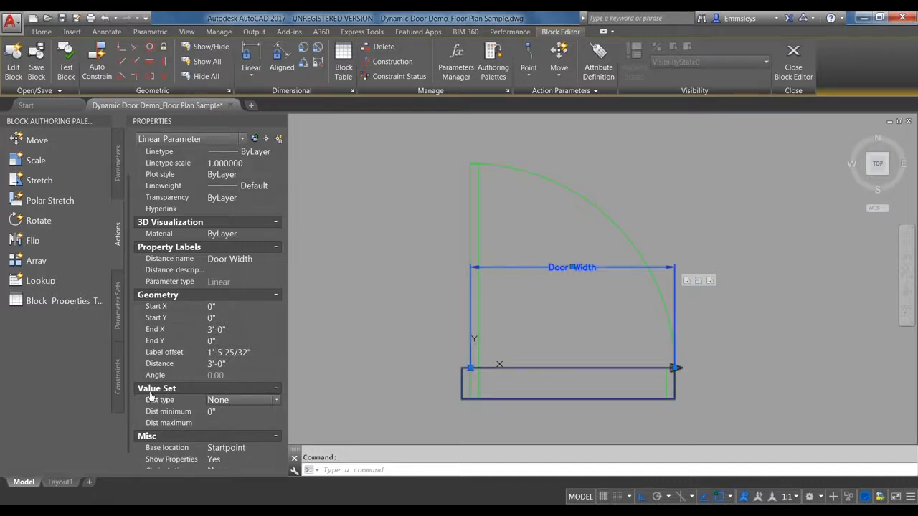
pyautogui.click(277, 400)
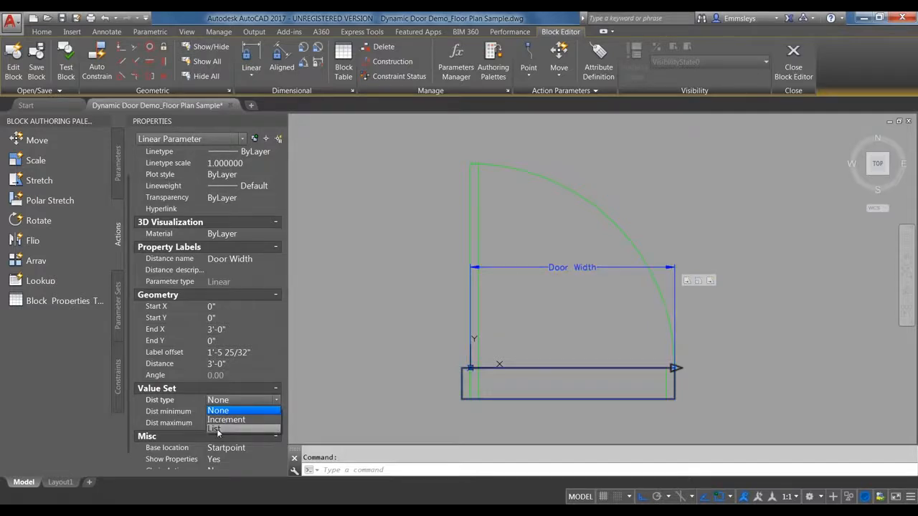
pyautogui.click(216, 429)
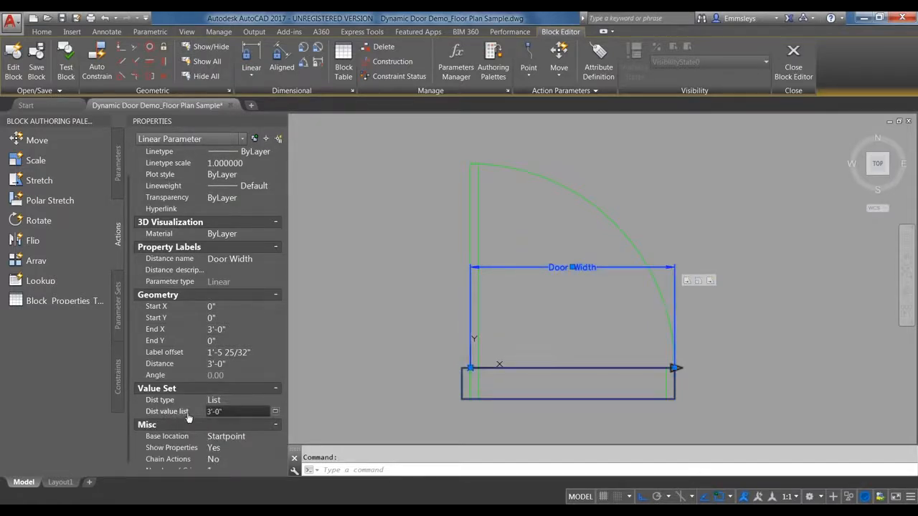
# - Add 3'-6", 3'-8" and 6'-6" to the Door Width parameter's distance value list
pyautogui.click(276, 414)
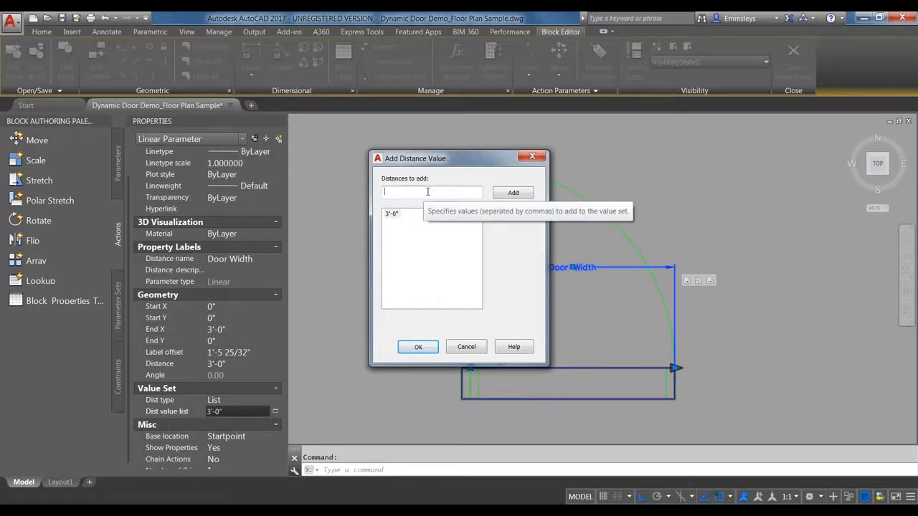
pyautogui.write('3\'-6"')
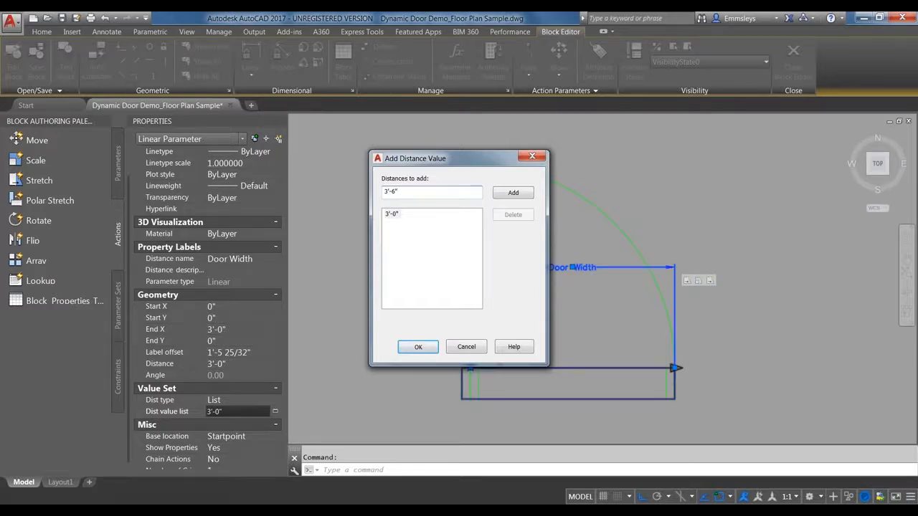
pyautogui.click(517, 194)
pyautogui.click(432, 195)
pyautogui.write("3'")
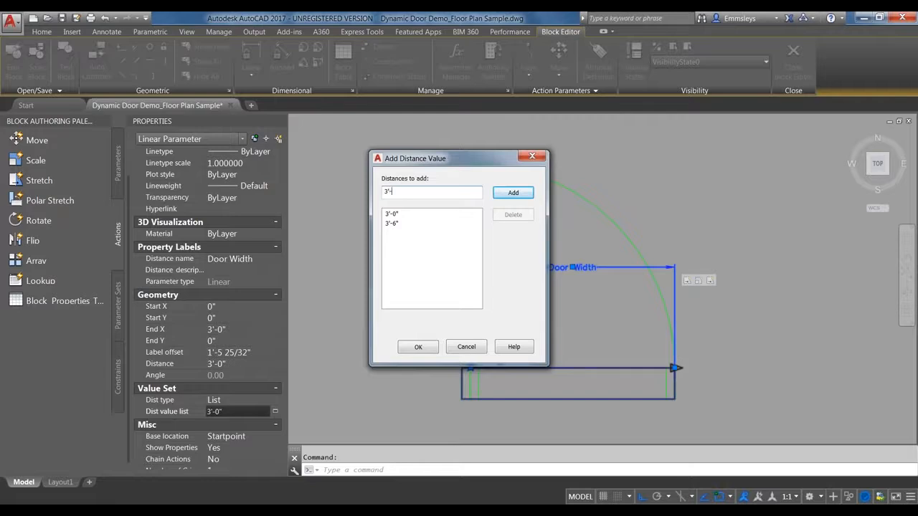
pyautogui.click(513, 195)
pyautogui.click(513, 193)
pyautogui.click(392, 214)
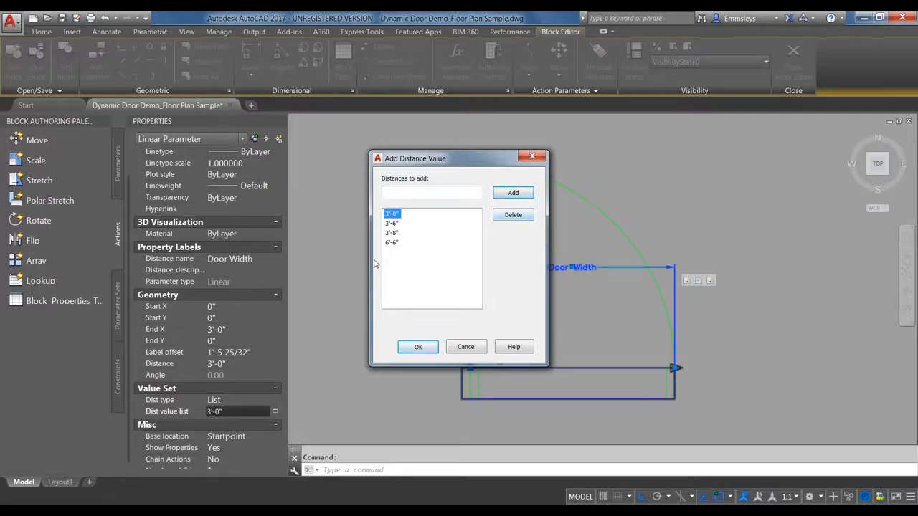
pyautogui.click(419, 349)
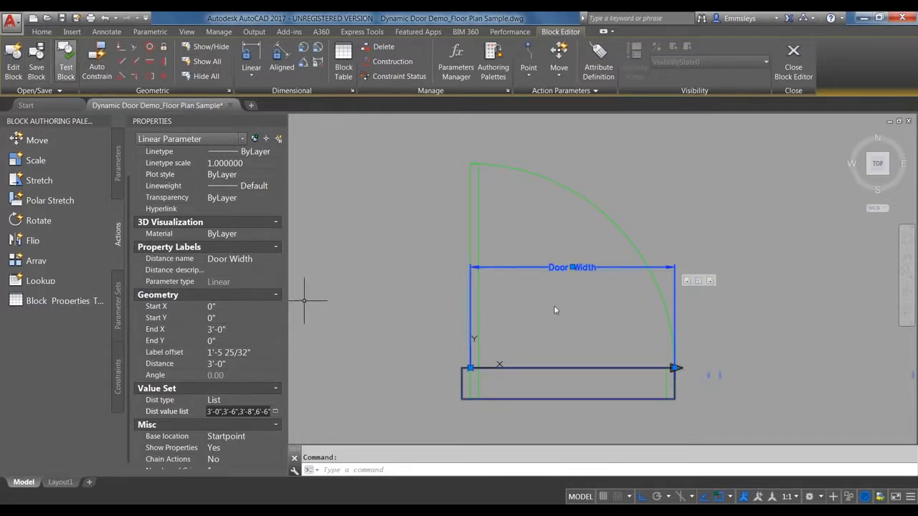
# - Test the listed widths by stretching the door to 3'-6", and close the test window
pyautogui.click(66, 61)
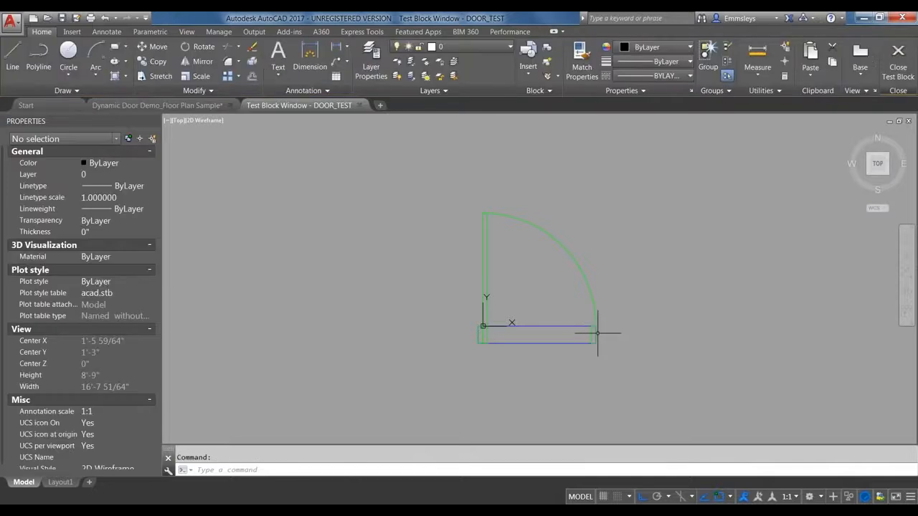
pyautogui.click(592, 332)
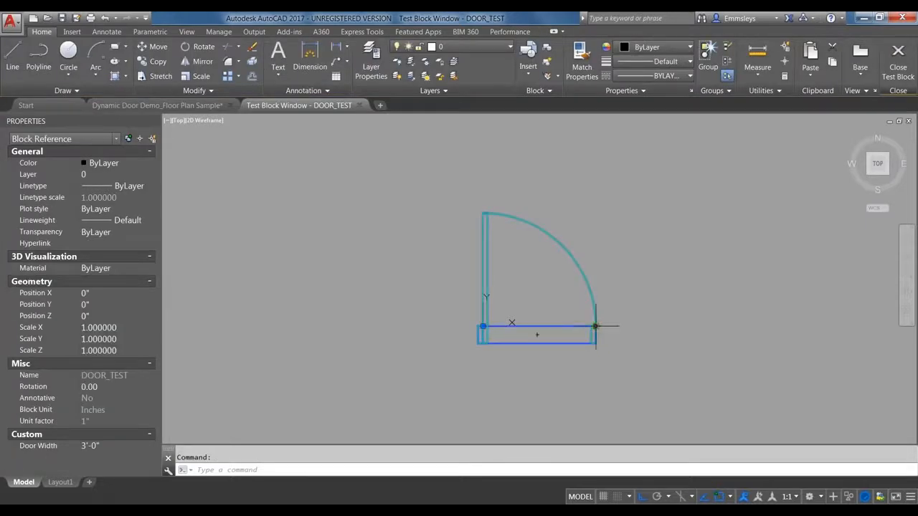
pyautogui.click(595, 326)
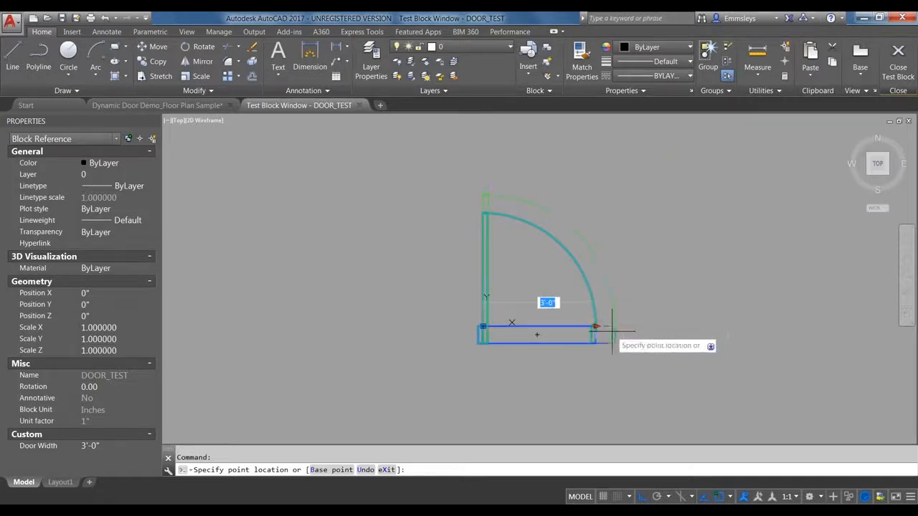
pyautogui.click(617, 331)
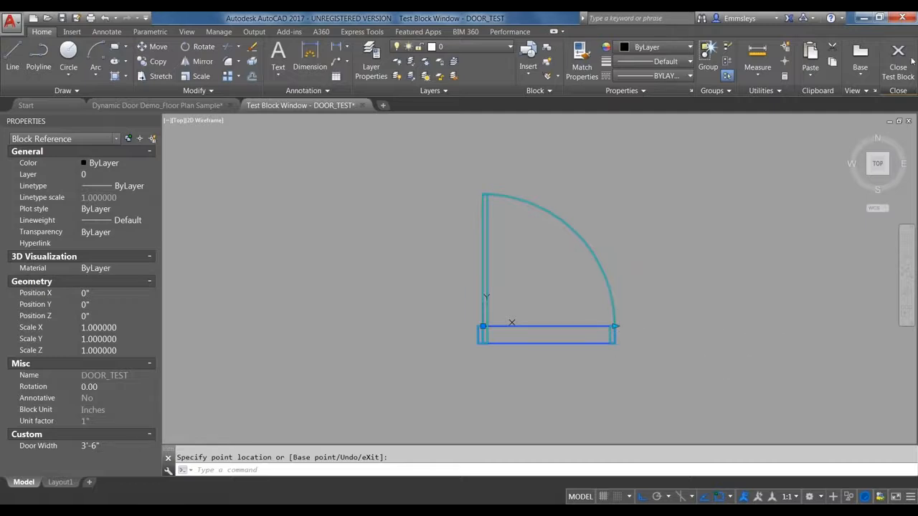
pyautogui.click(901, 65)
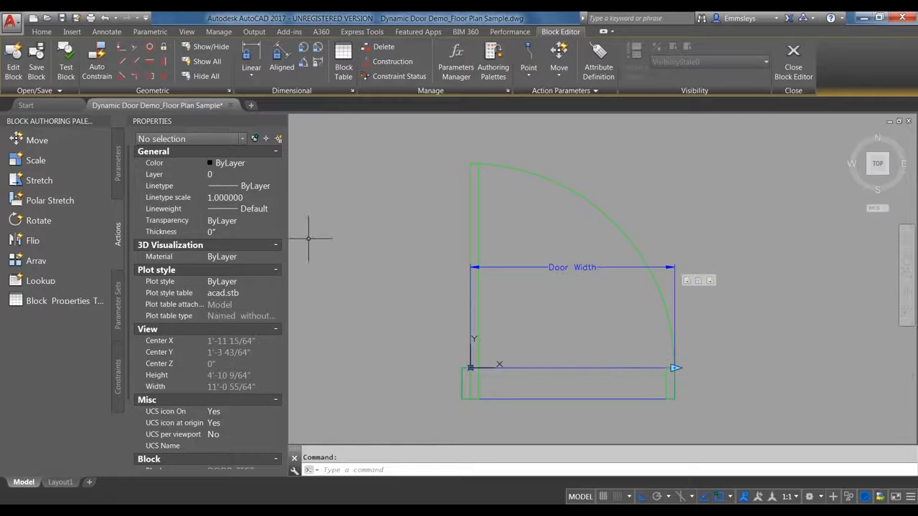
# - Add a Flip parameter with a vertical reflection line about 3'-4" long from the midpoint of the door opening, its label below the threshold
pyautogui.click(119, 172)
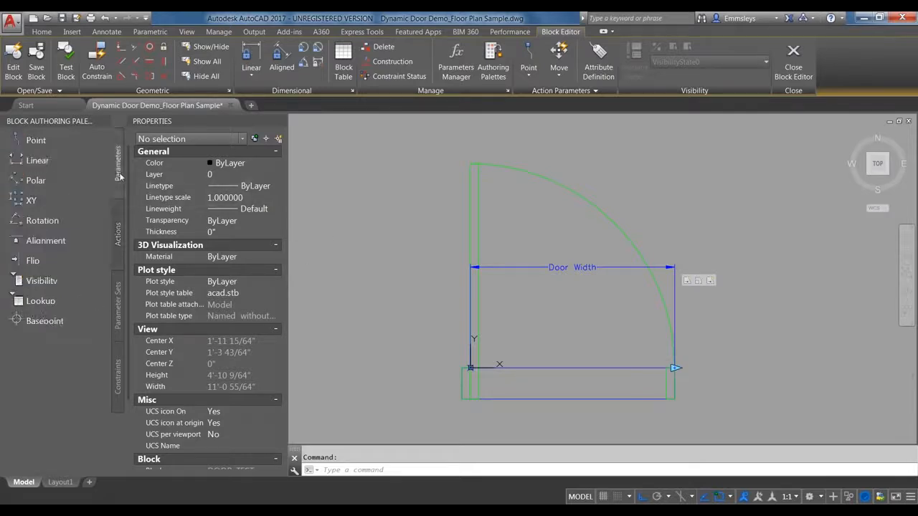
pyautogui.click(39, 263)
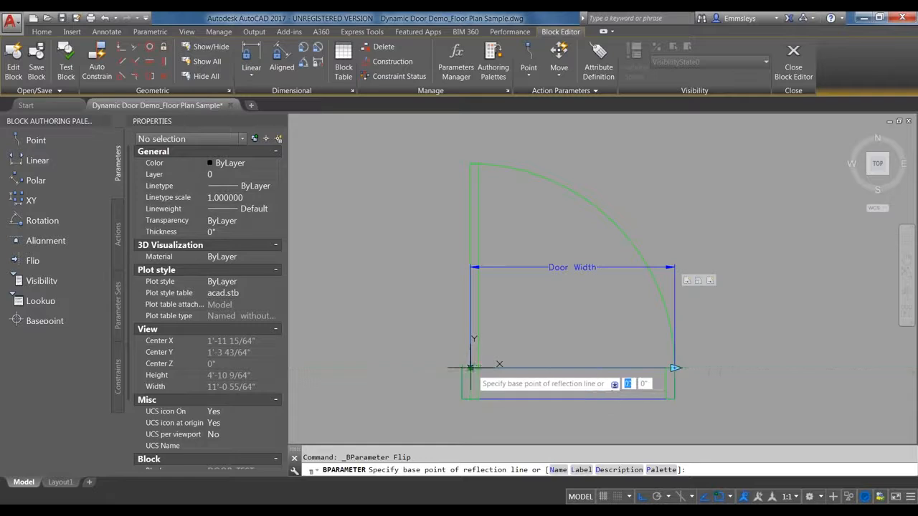
pyautogui.press('shift')
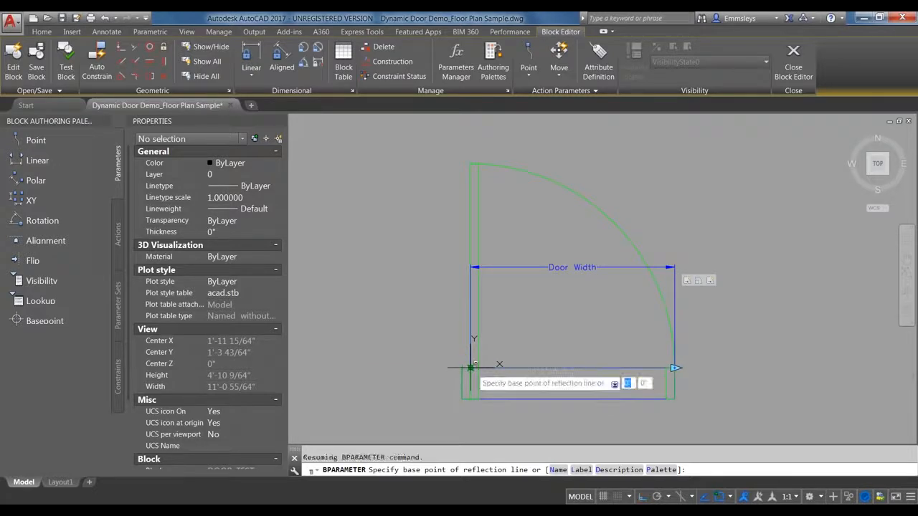
pyautogui.keyDown('shift'); pyautogui.rightClick(471, 367); pyautogui.keyUp('shift')
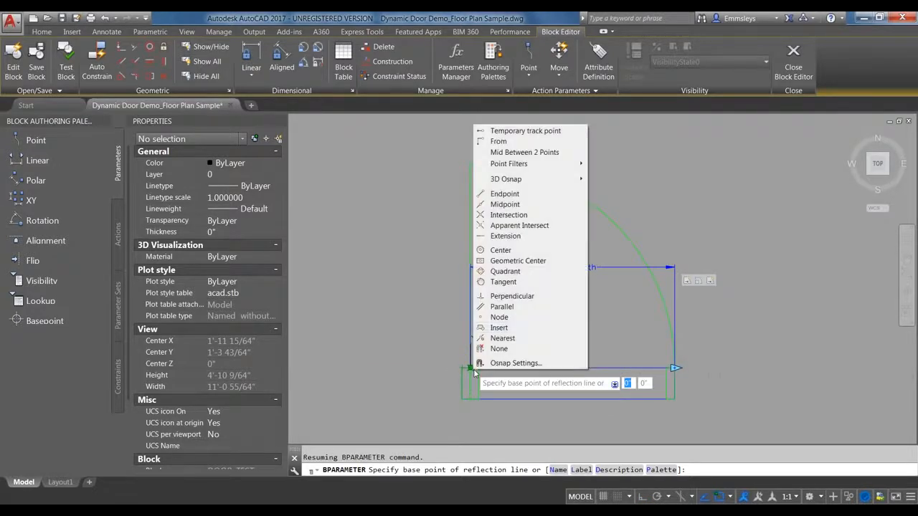
pyautogui.click(522, 207)
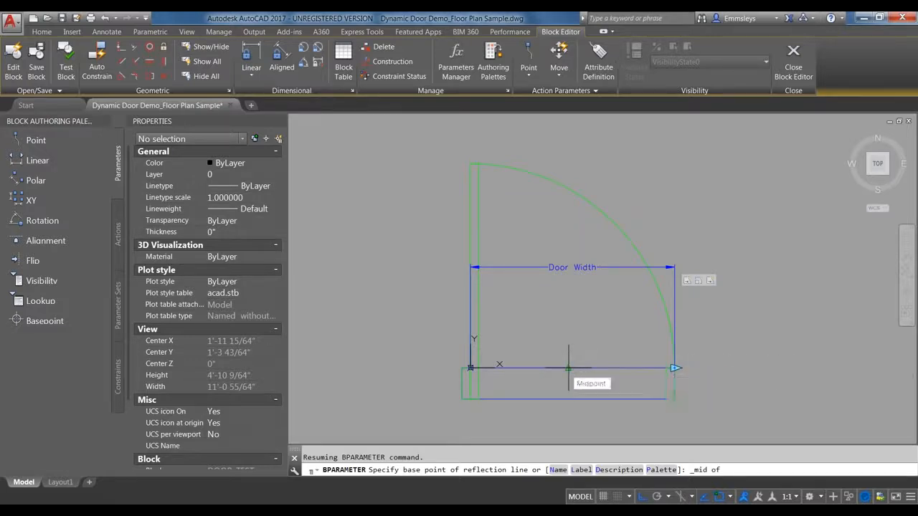
pyautogui.click(568, 368)
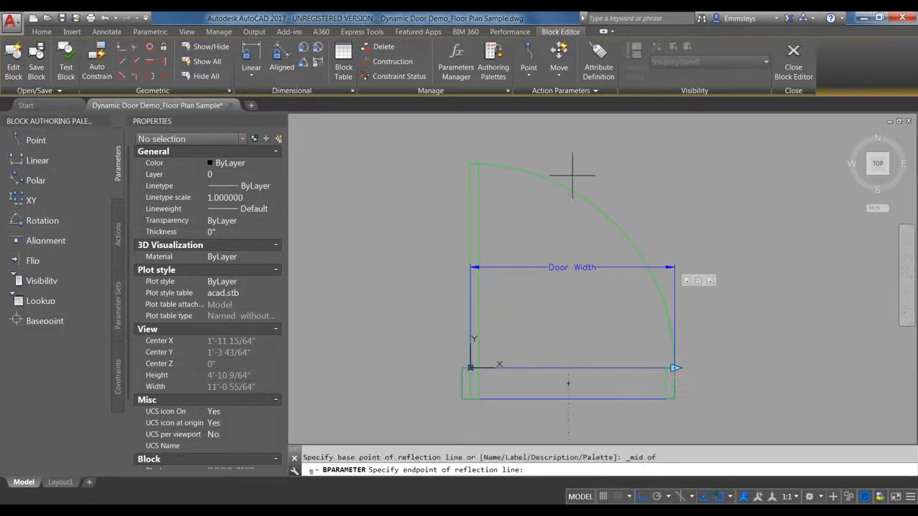
pyautogui.click(569, 138)
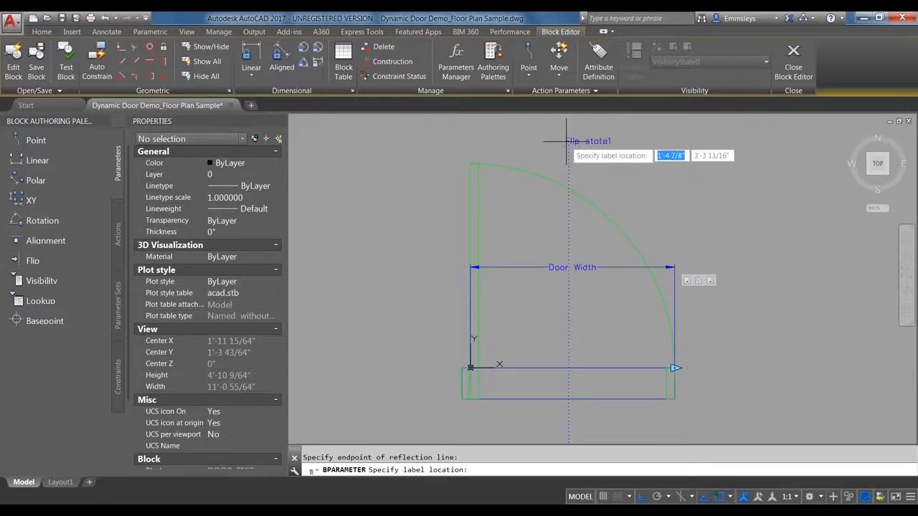
pyautogui.click(578, 429)
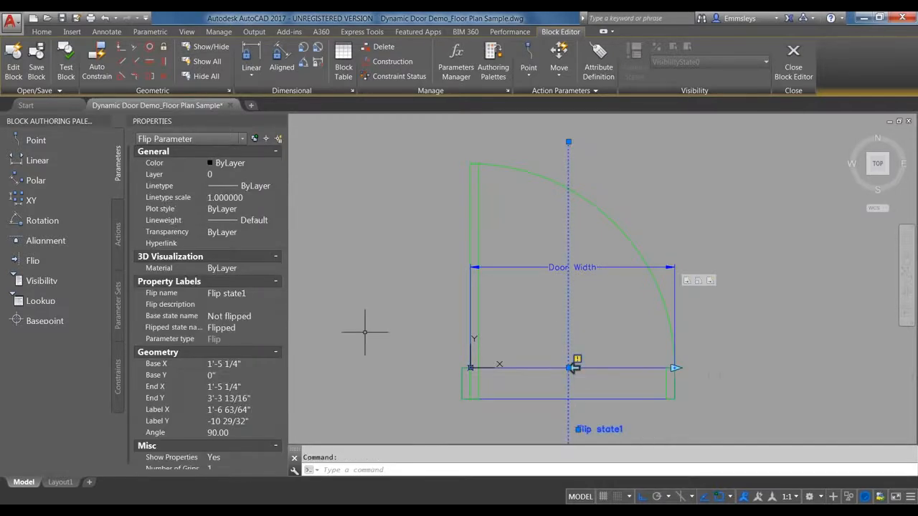
# - Rename the flip parameter as Flip Door Right/Left and deselect it
pyautogui.click(244, 293)
pyautogui.click(263, 293)
pyautogui.press('BackSpace')
pyautogui.press('BackSpace')
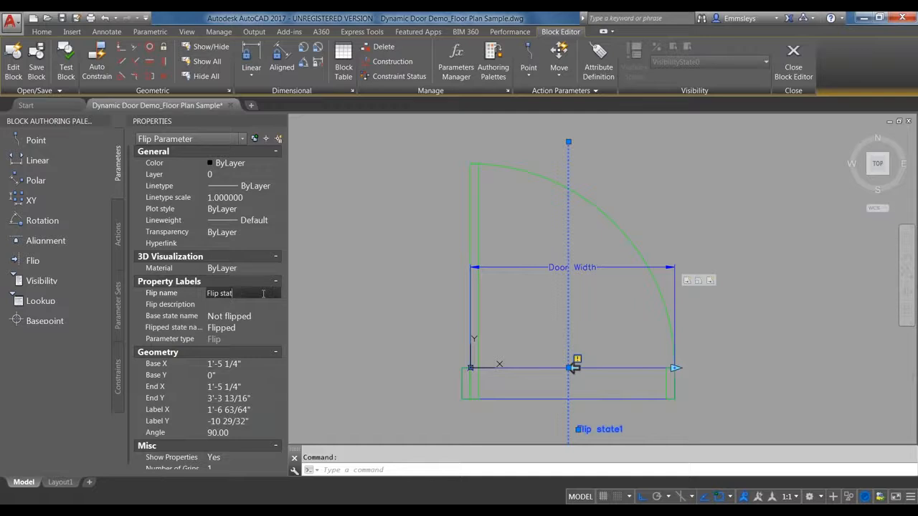
pyautogui.write('Door Right/Lef')
pyautogui.press('Return')
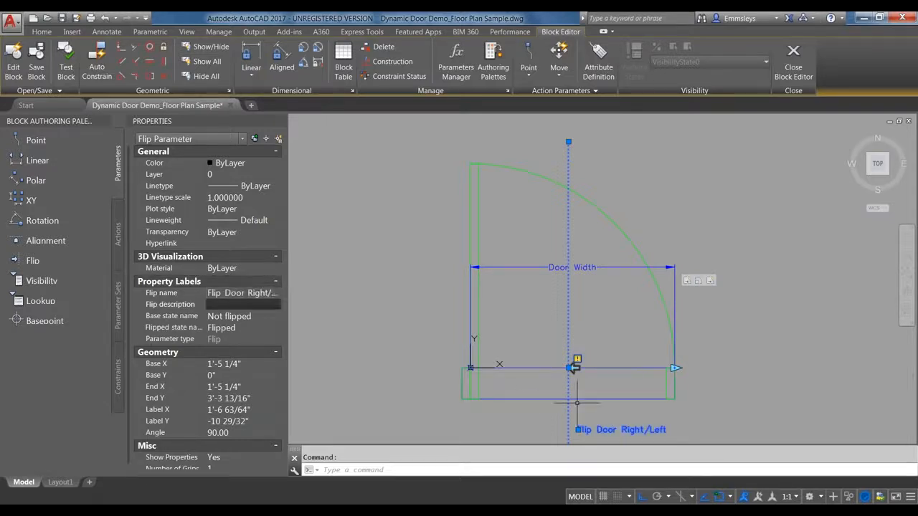
pyautogui.press('Escape')
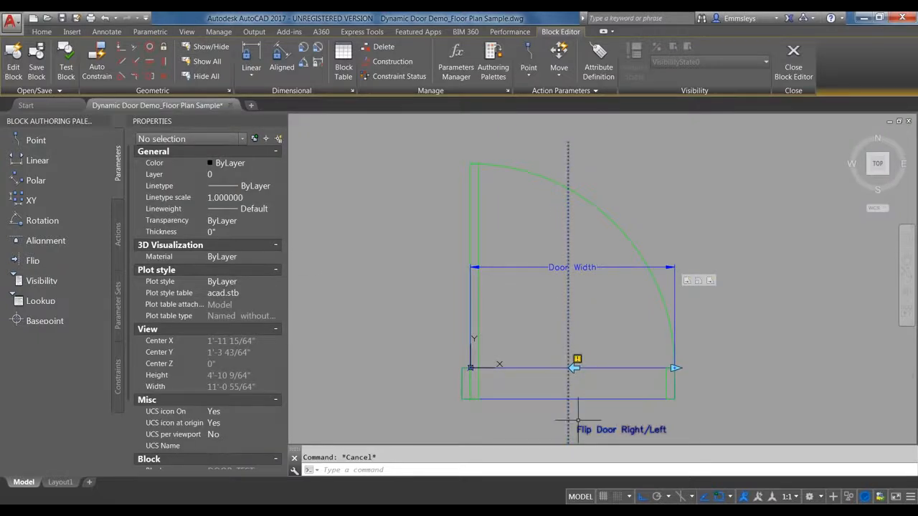
# - Add a Flip action to the Flip Door Right/Left parameter, with the door panel and swing arc as its selection set
pyautogui.click(119, 219)
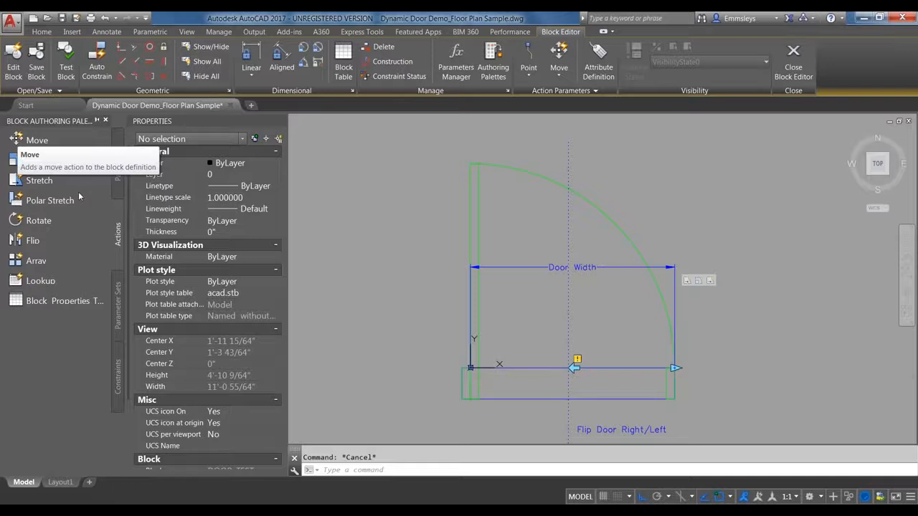
pyautogui.click(36, 241)
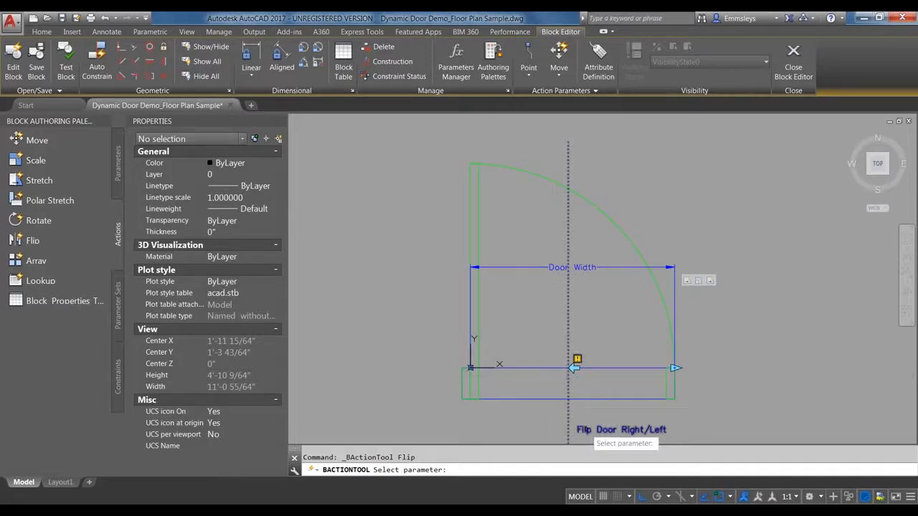
pyautogui.click(607, 432)
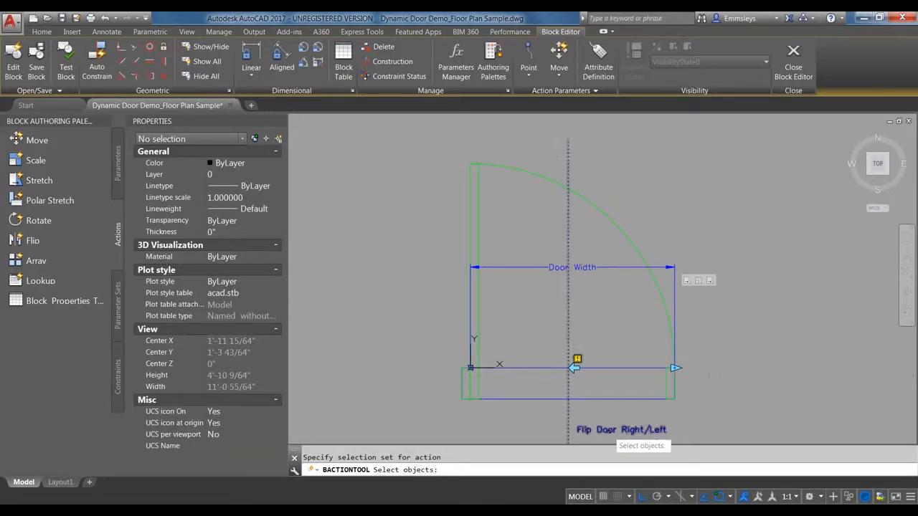
pyautogui.click(480, 231)
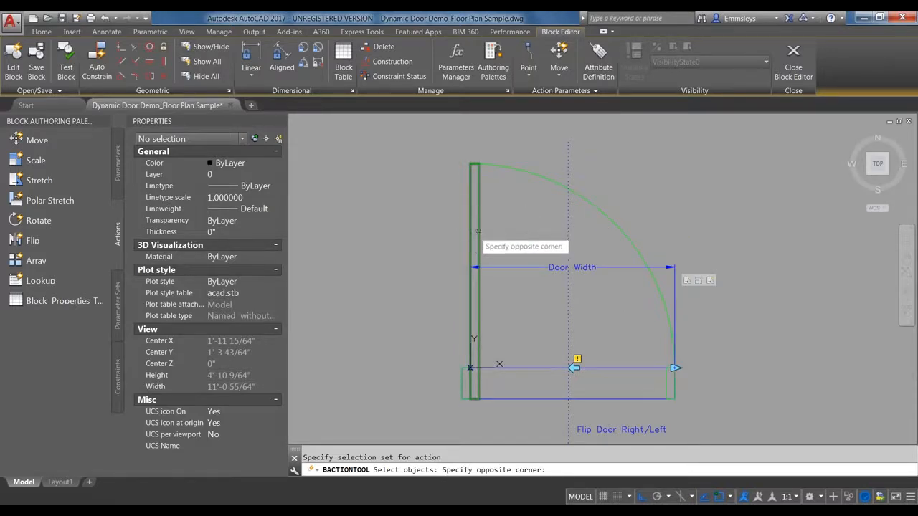
pyautogui.click(478, 232)
pyautogui.click(581, 200)
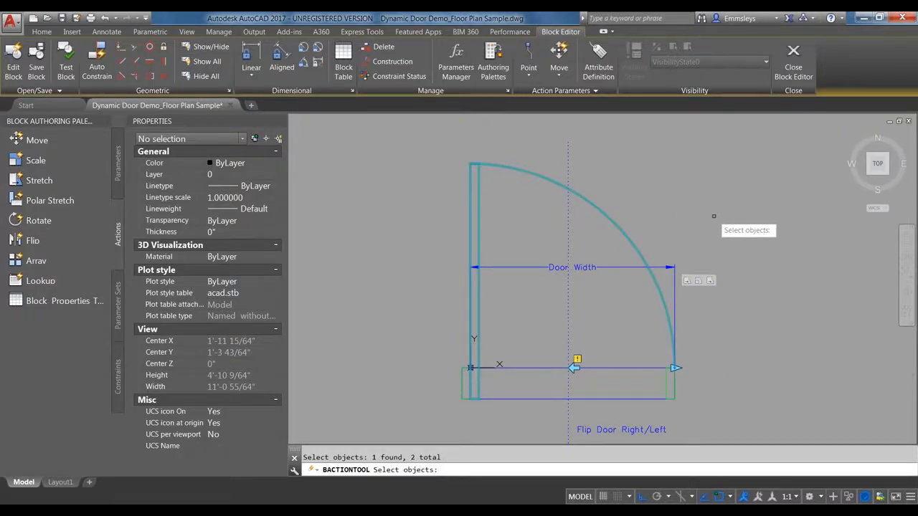
pyautogui.press('Return')
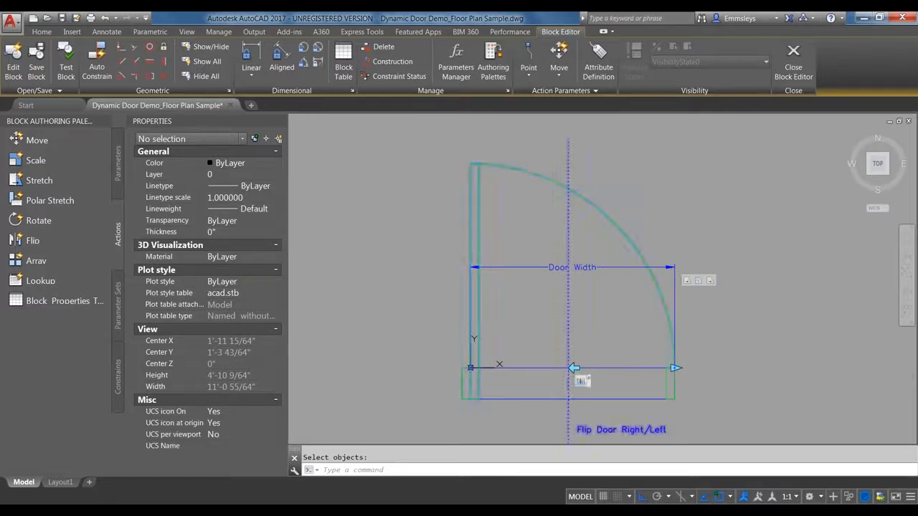
# - Define a new selection set for the flip action that includes all objects in the block
pyautogui.click(582, 382)
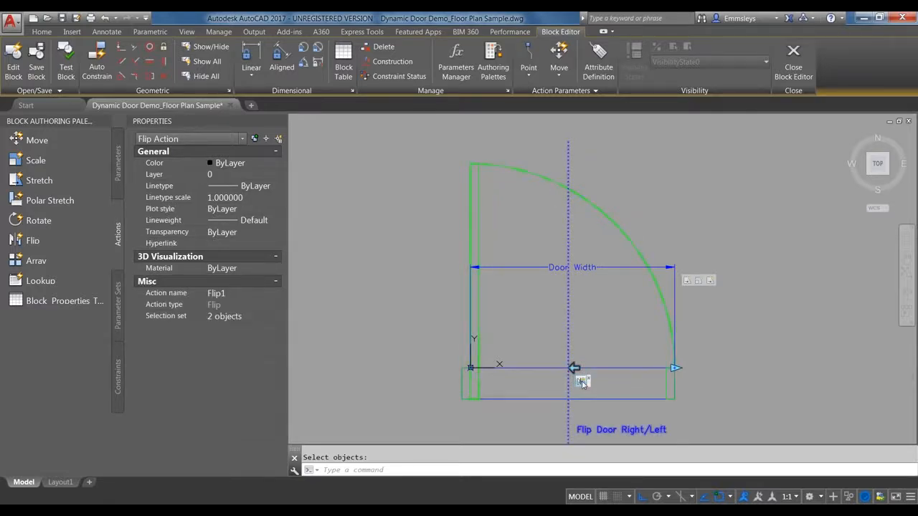
pyautogui.rightClick(583, 382)
pyautogui.moveTo(604, 405)
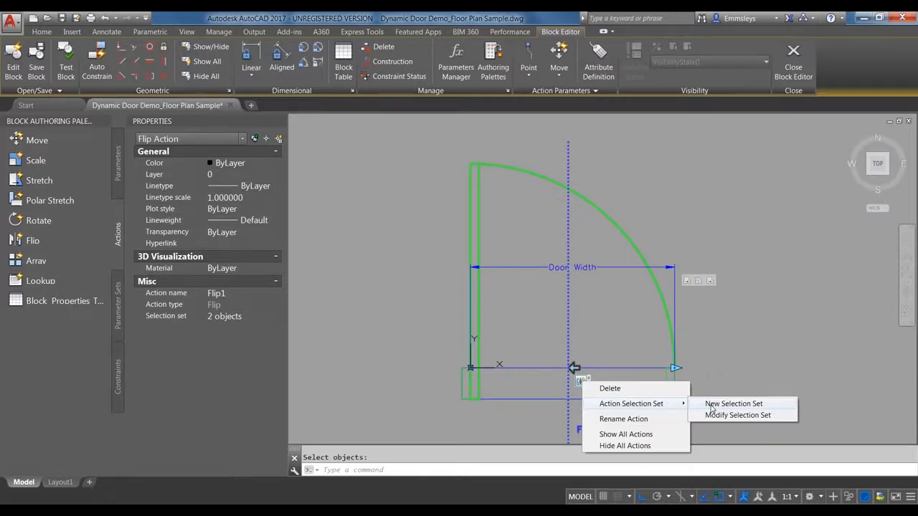
pyautogui.click(711, 406)
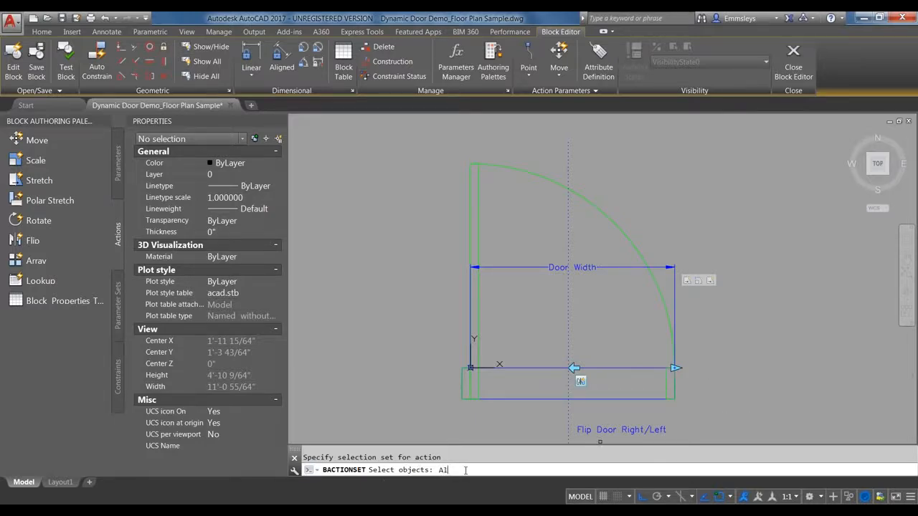
pyautogui.press('Return')
pyautogui.press('Return')
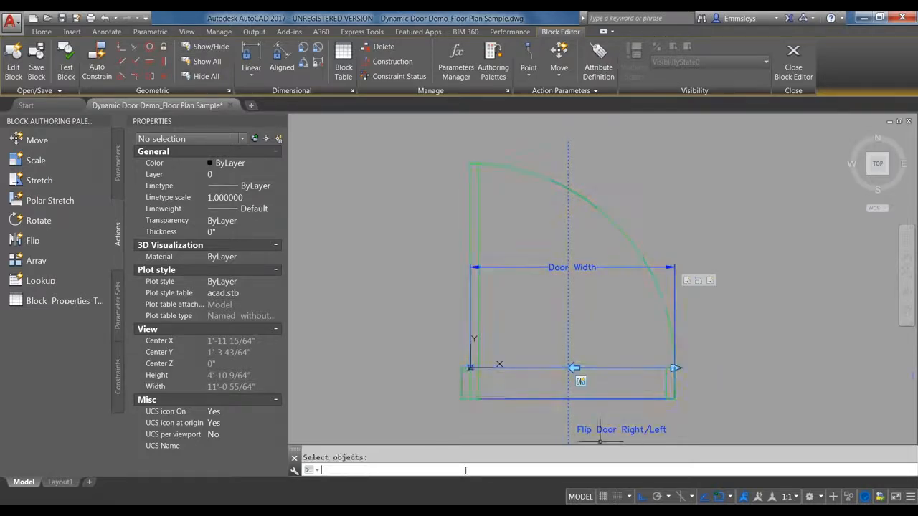
# - Test the block by flipping the door to the opposite side and back again
pyautogui.click(65, 65)
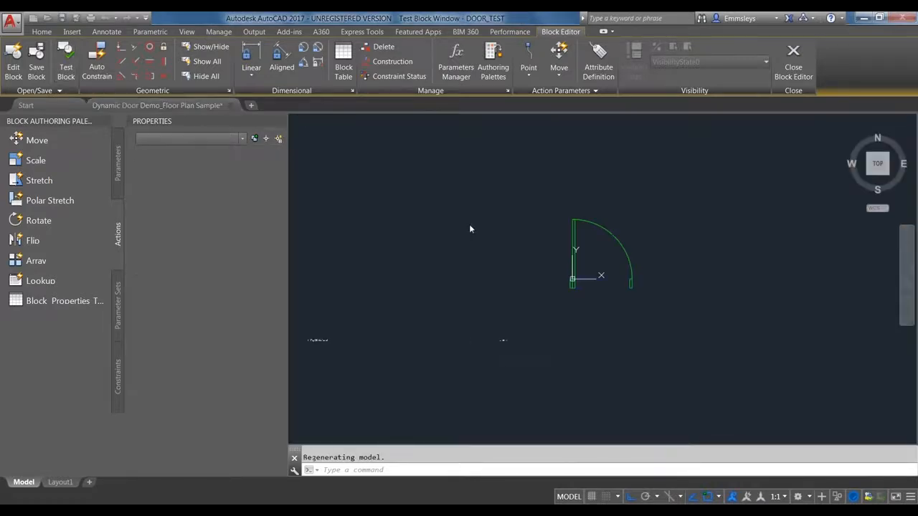
pyautogui.scroll(2, 569, 274)
pyautogui.scroll(2, 569, 276)
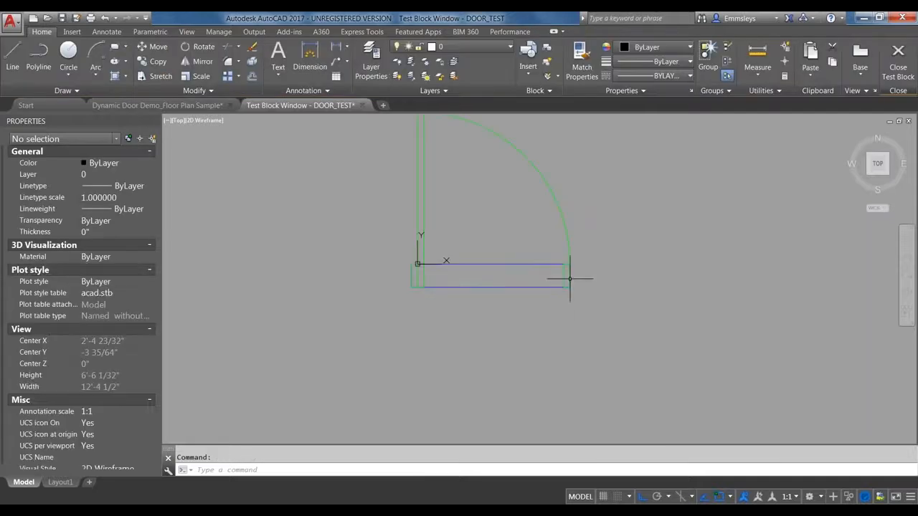
pyautogui.moveTo(614, 250); pyautogui.dragTo(620, 346, button='middle')
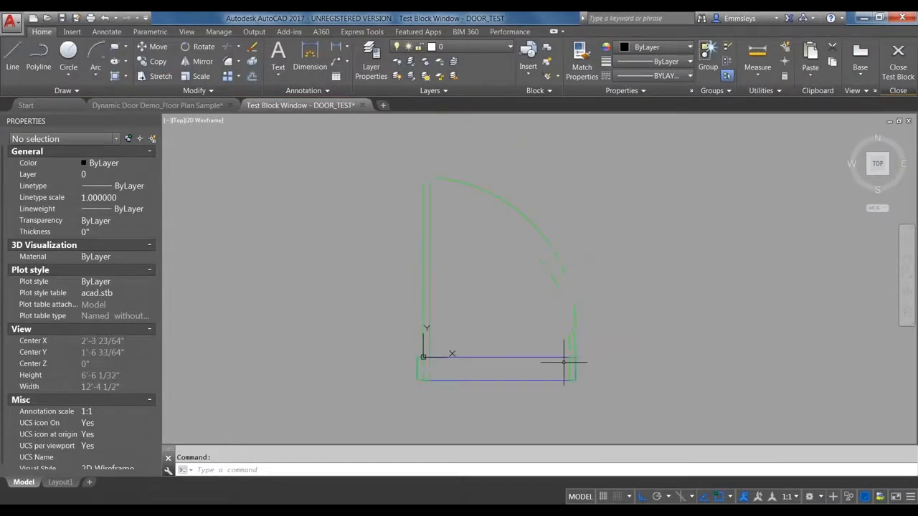
pyautogui.click(577, 354)
pyautogui.click(416, 382)
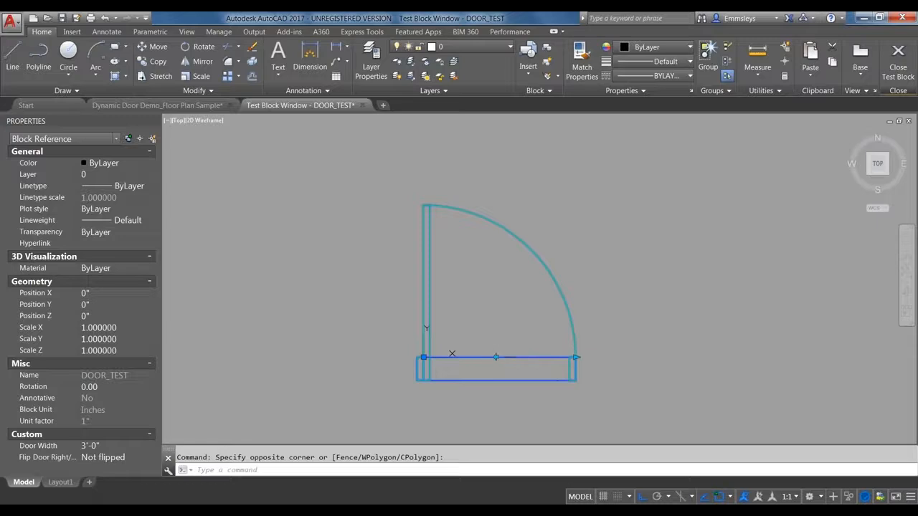
pyautogui.click(496, 357)
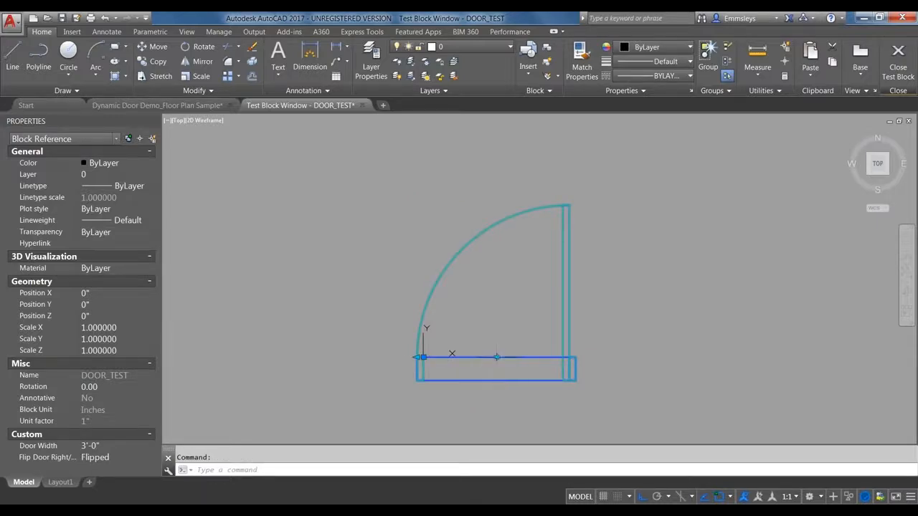
pyautogui.click(496, 356)
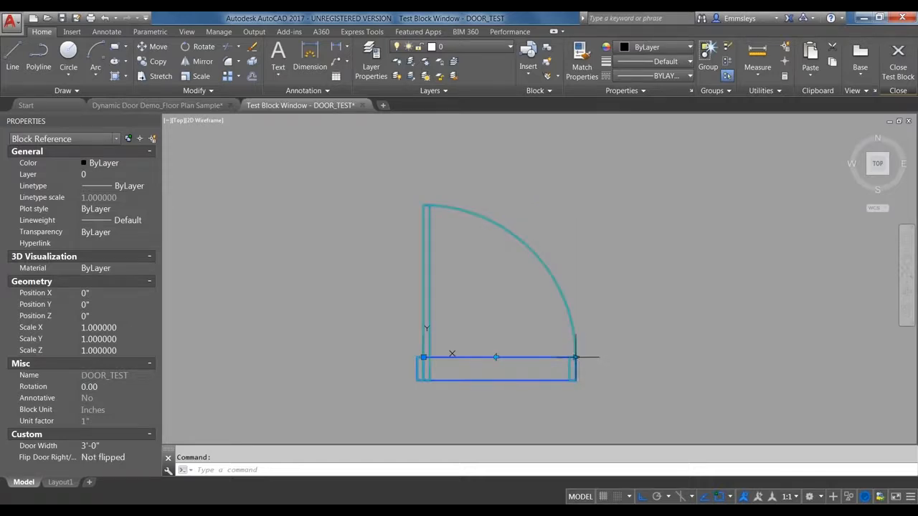
# - Test the door's stretching by widening it to 3'-8" and pulling the width grip further out, and close the test window
pyautogui.click(575, 356)
pyautogui.click(611, 356)
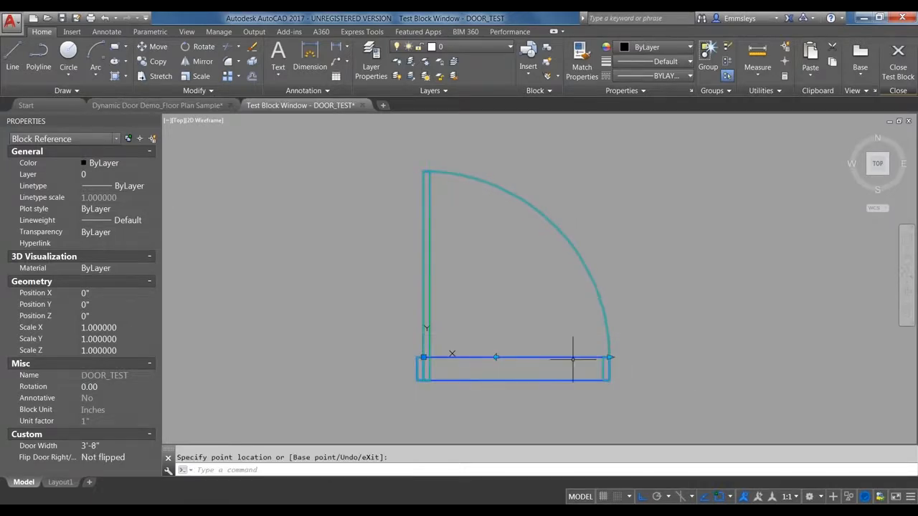
pyautogui.click(611, 359)
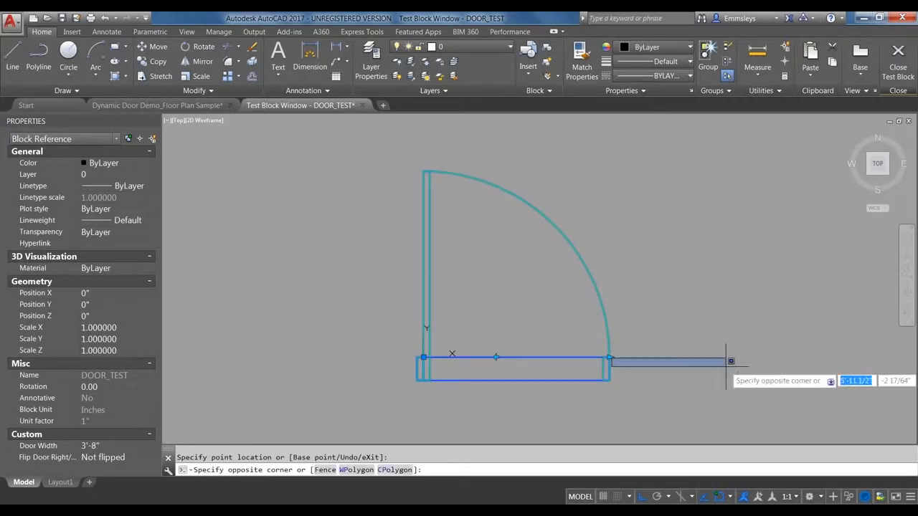
pyautogui.click(610, 356)
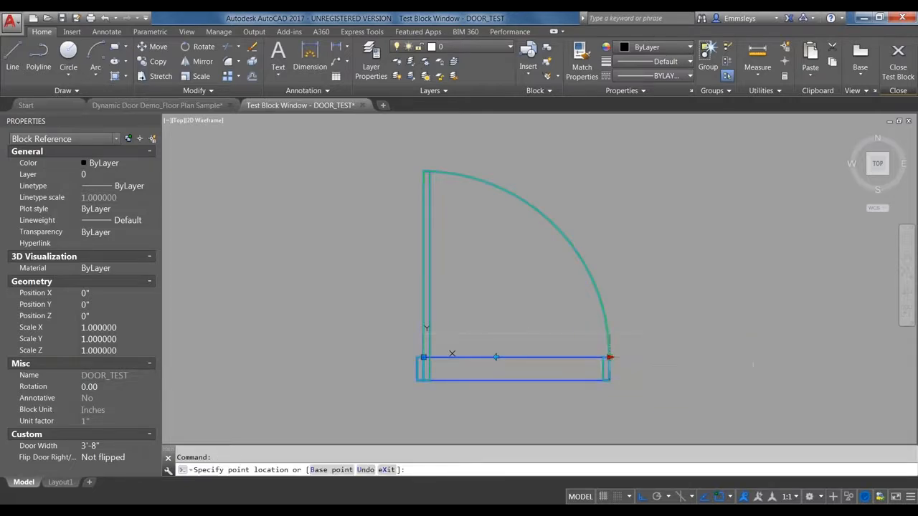
pyautogui.click(753, 357)
pyautogui.click(900, 66)
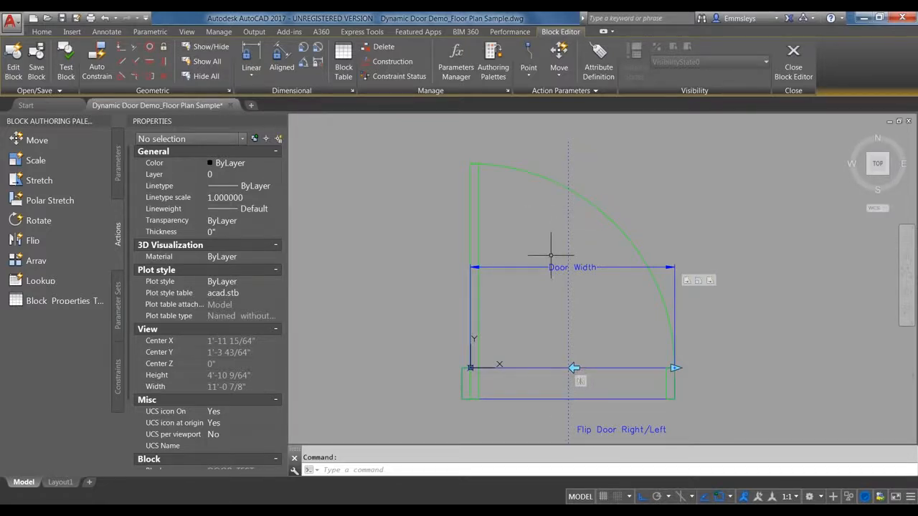
# - Add a Move action to the Door Width parameter's right end point, with the Flip Door Right/Left parameter as its selection set
pyautogui.click(676, 368)
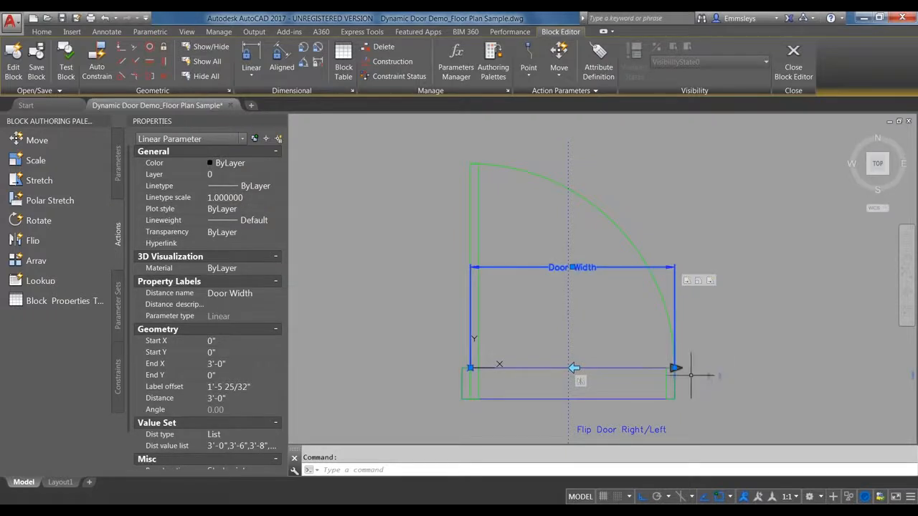
pyautogui.press('Escape')
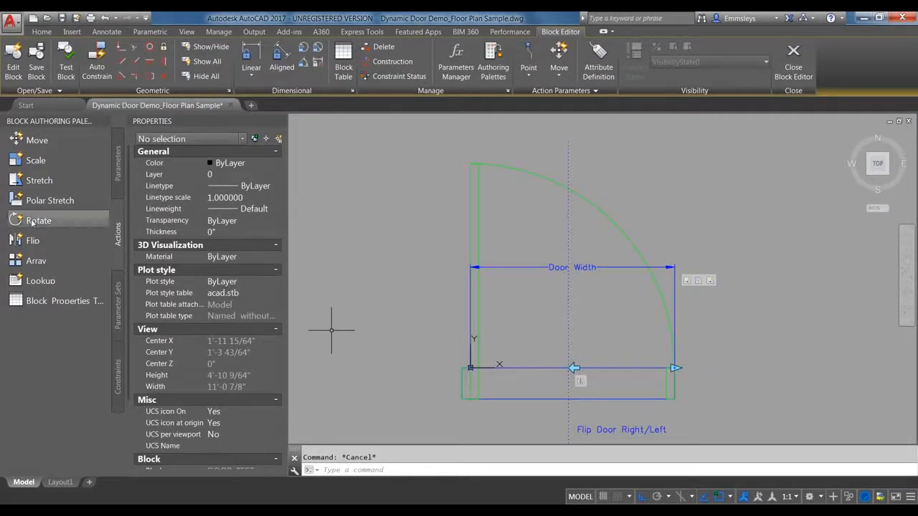
pyautogui.click(40, 140)
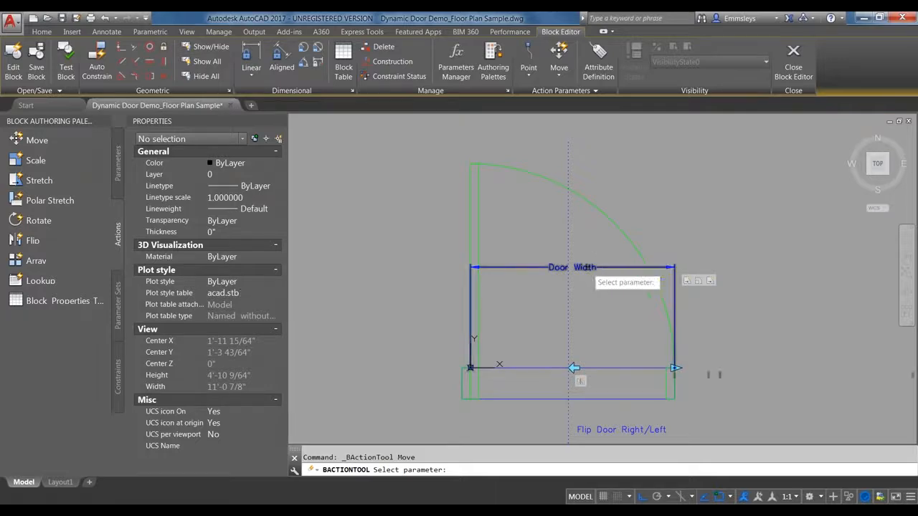
pyautogui.click(589, 267)
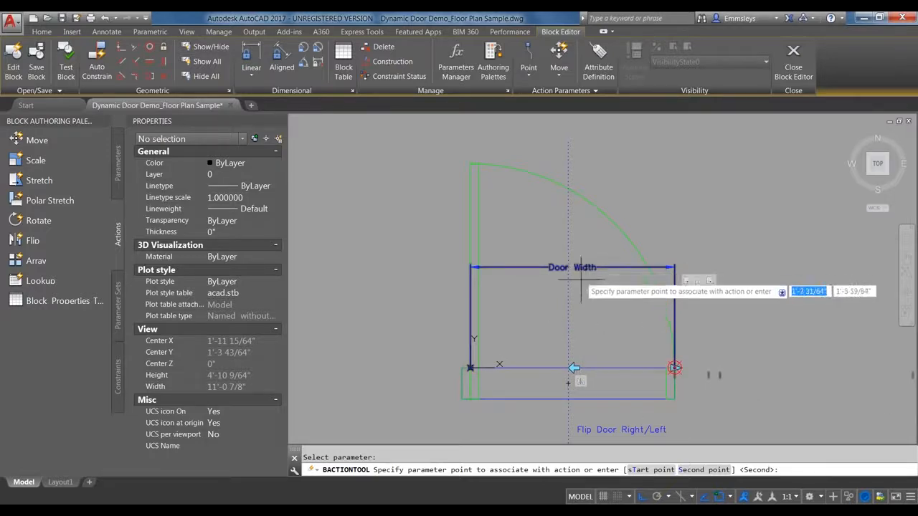
pyautogui.click(675, 368)
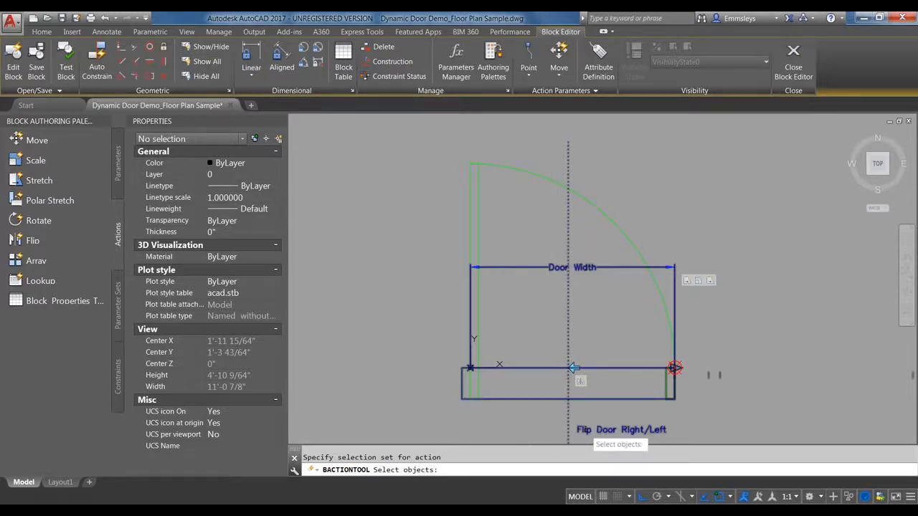
pyautogui.click(587, 431)
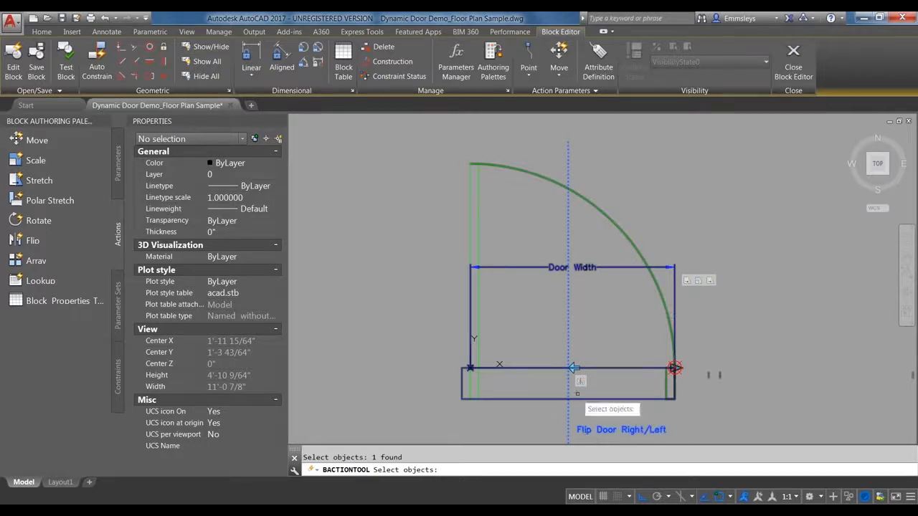
pyautogui.press('Return')
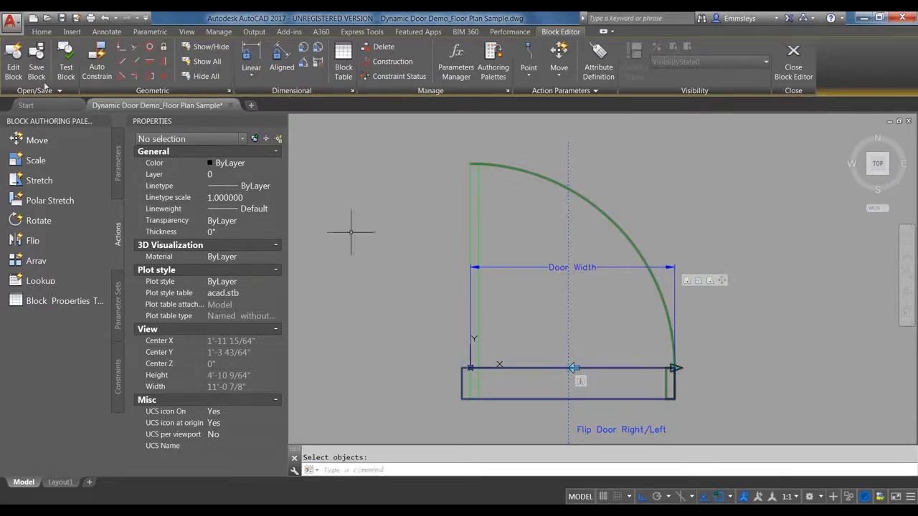
# - Test the block's move action by stretching the door width to 6'-6" and back to 3'-0"
pyautogui.click(70, 64)
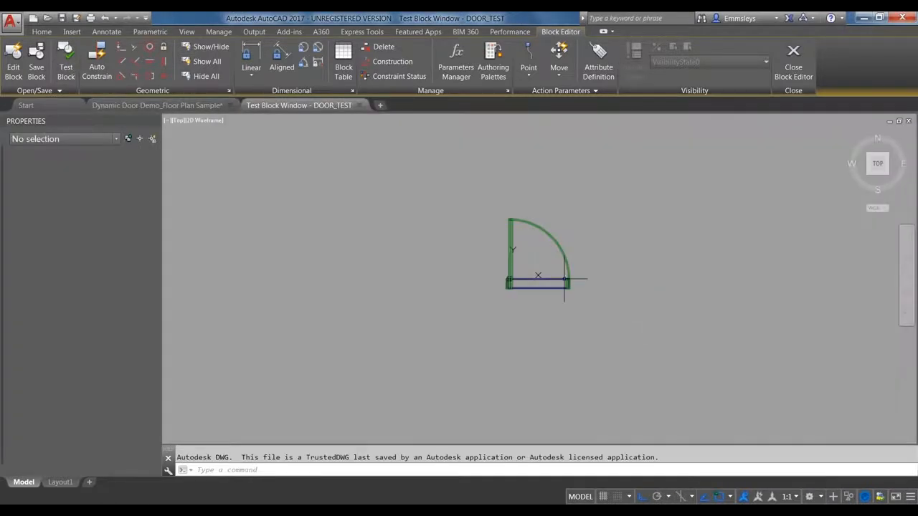
pyautogui.click(560, 275)
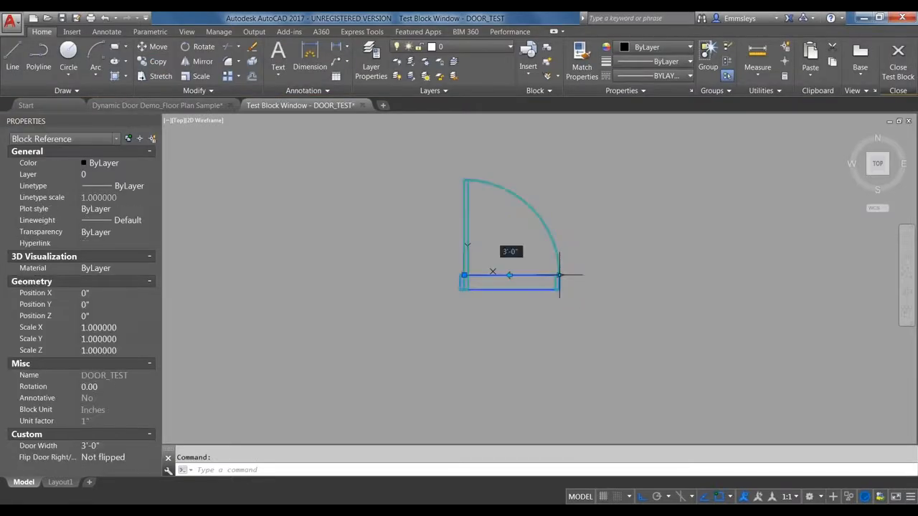
pyautogui.click(559, 275)
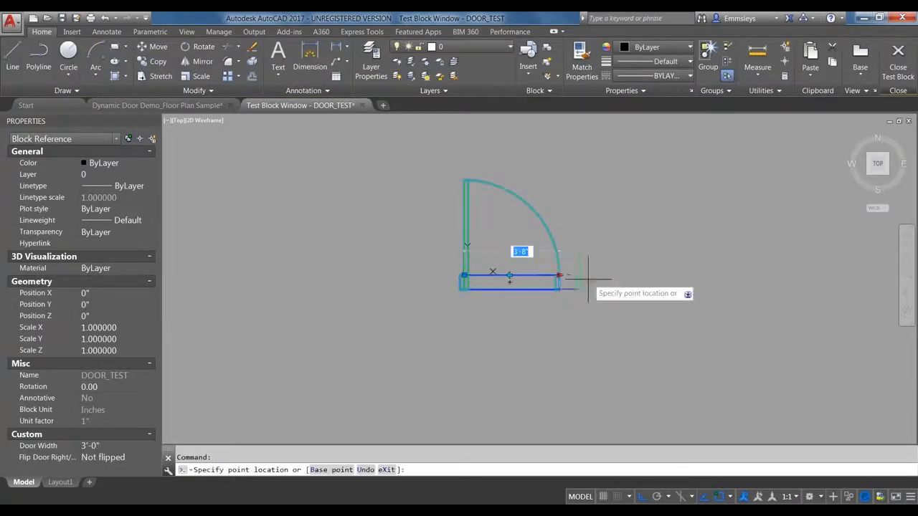
pyautogui.click(623, 278)
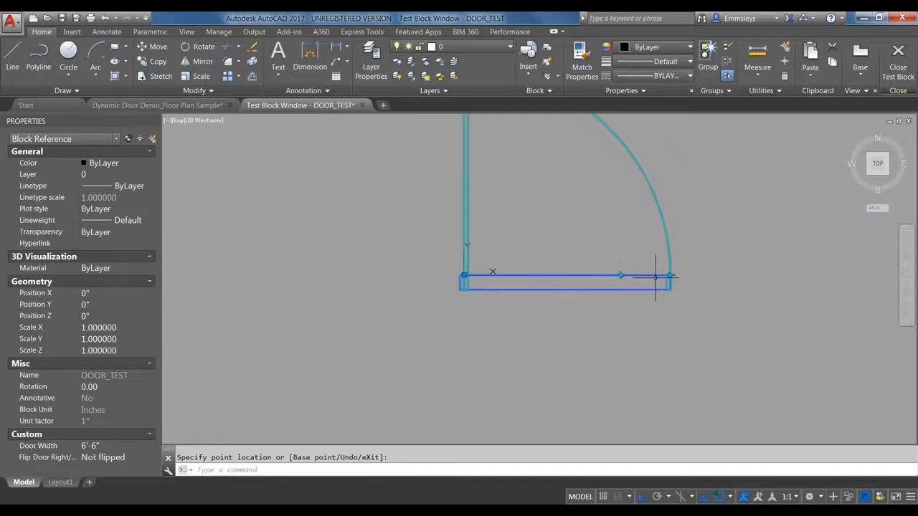
pyautogui.click(670, 276)
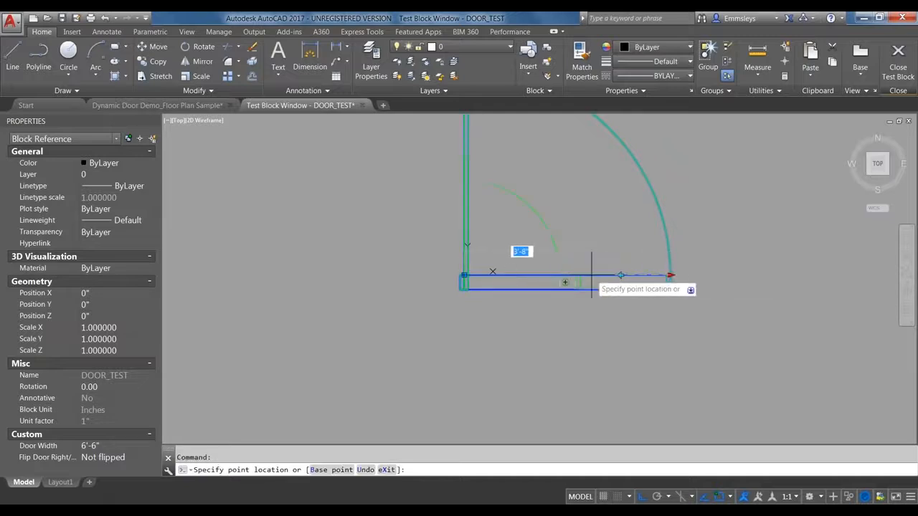
pyautogui.click(592, 274)
# - Flip the test door to the opposite side and back, and close the test window
pyautogui.click(509, 275)
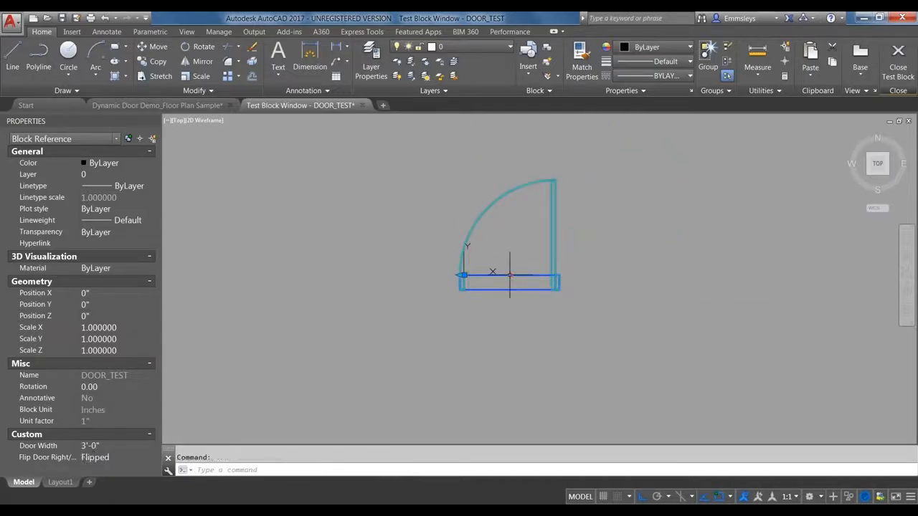
pyautogui.click(560, 274)
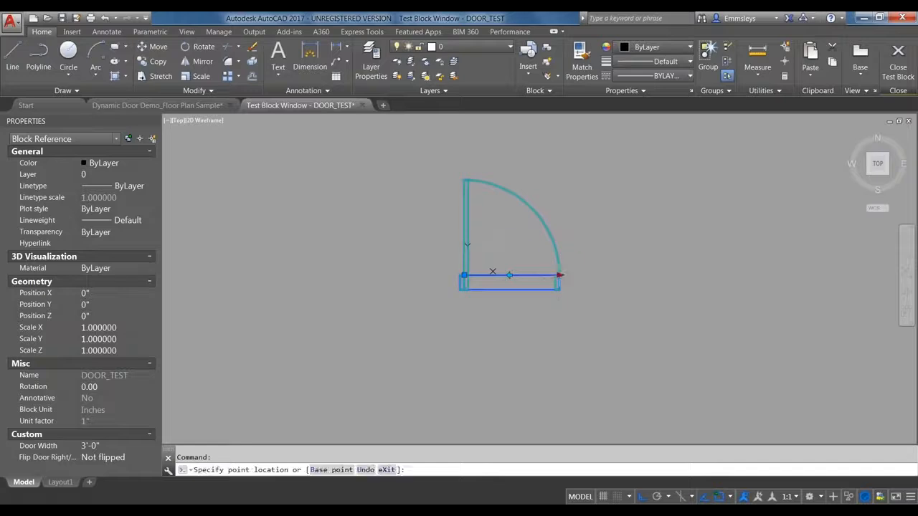
pyautogui.click(901, 64)
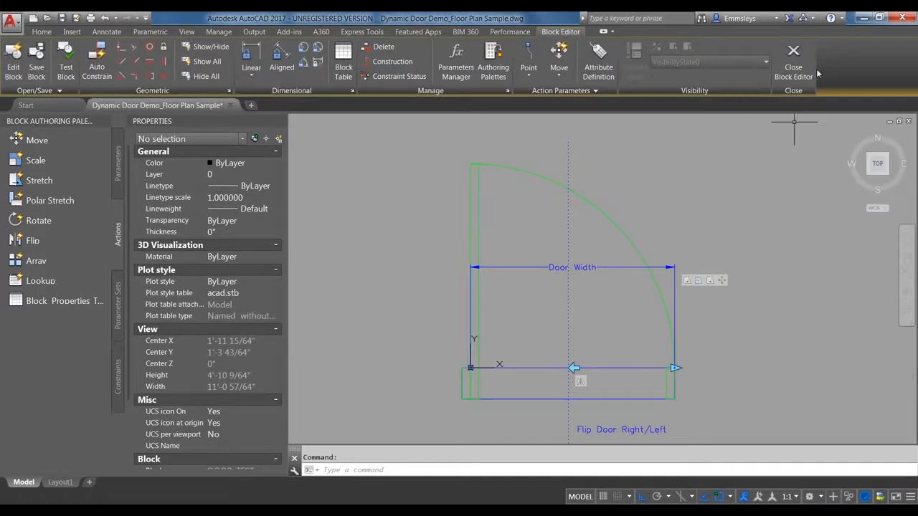
# - Test the block again by widening the door to 3'-8" to check the flip grip's position, and close the test window
pyautogui.click(66, 60)
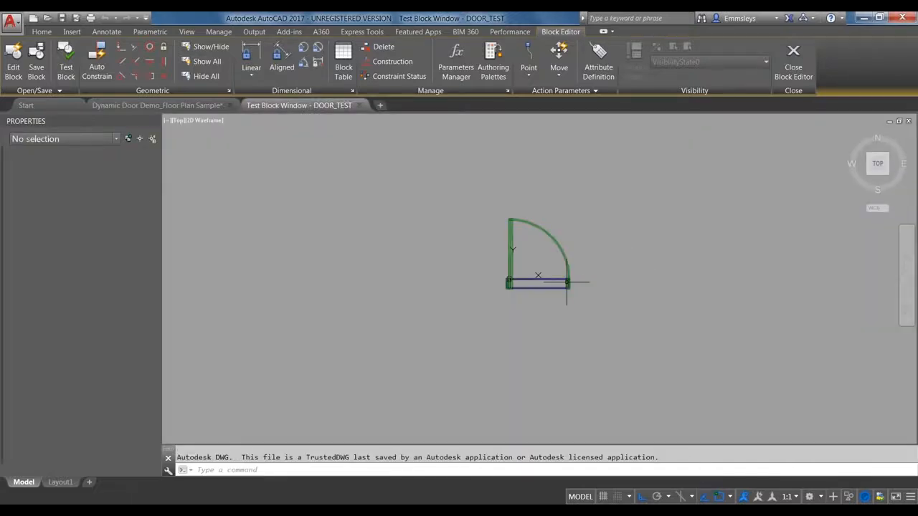
pyautogui.click(567, 282)
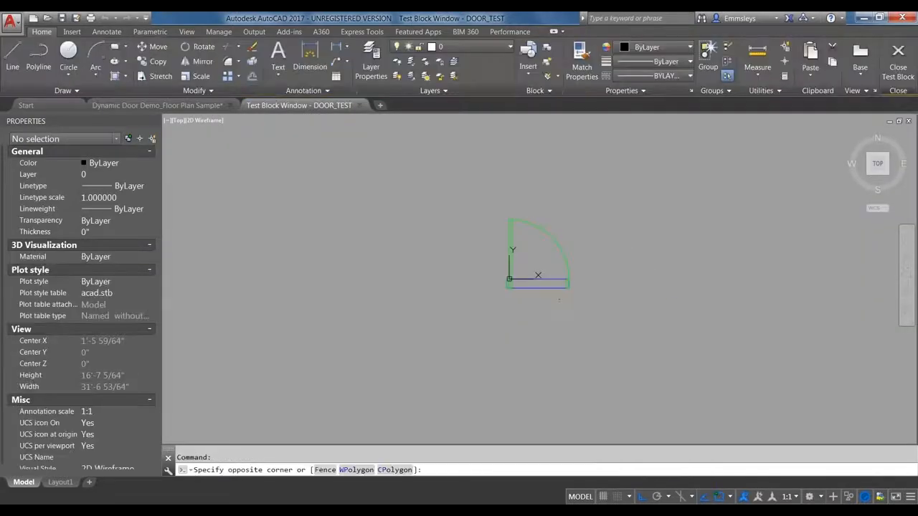
pyautogui.click(566, 279)
pyautogui.click(570, 280)
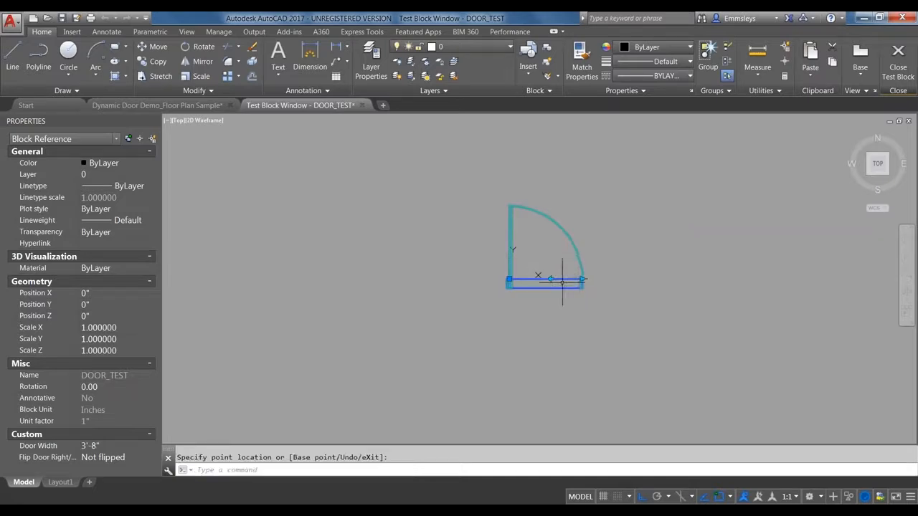
pyautogui.click(901, 69)
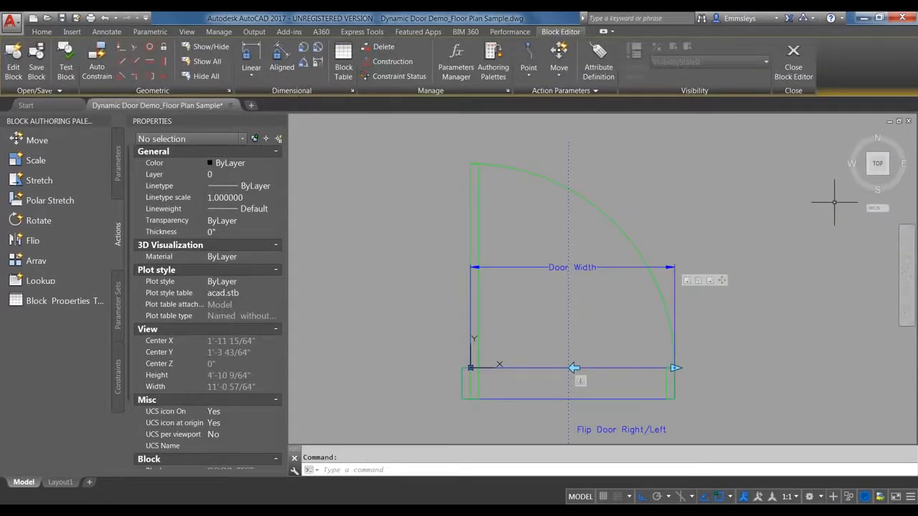
# - Set the Move action's distance multiplier to 0.5
pyautogui.click(703, 282)
pyautogui.click(240, 294)
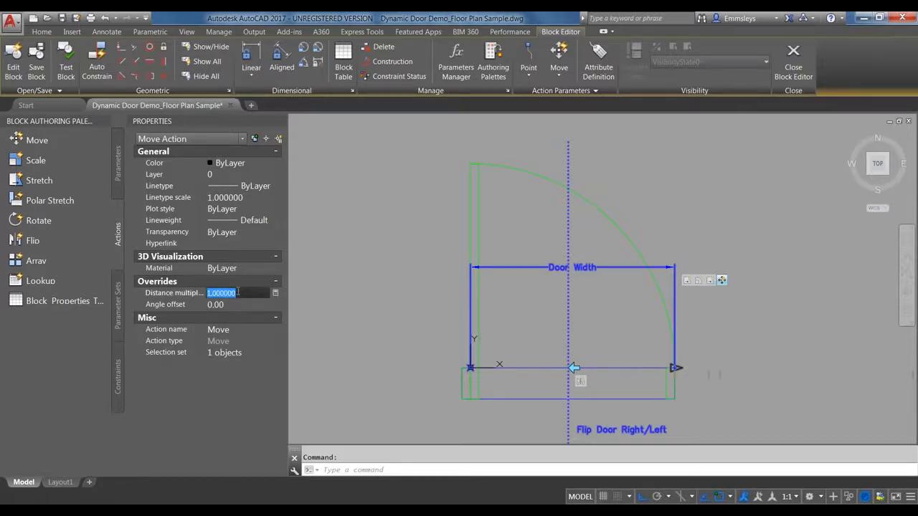
pyautogui.press('BackSpace')
pyautogui.press('Tab')
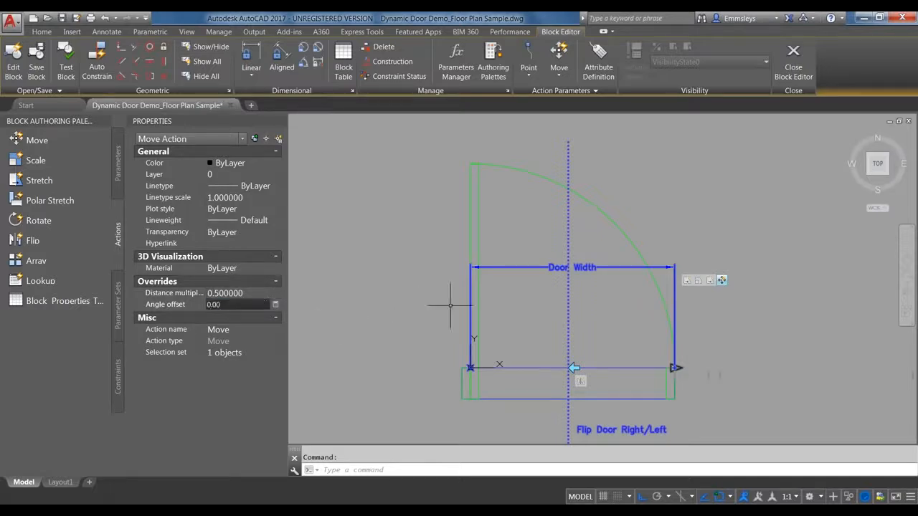
# - Test the adjusted move action by stretching the door to 6'-6" and back to 3'-0", and close the test window
pyautogui.click(66, 67)
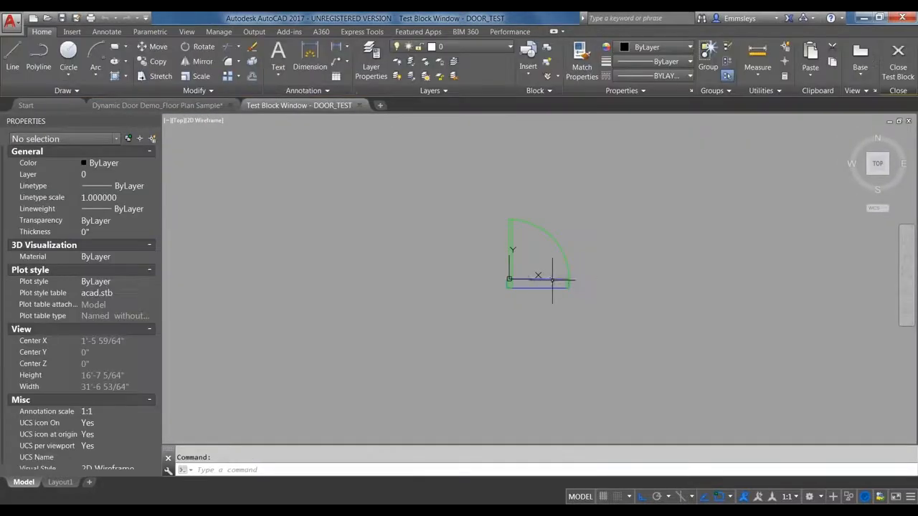
pyautogui.click(569, 281)
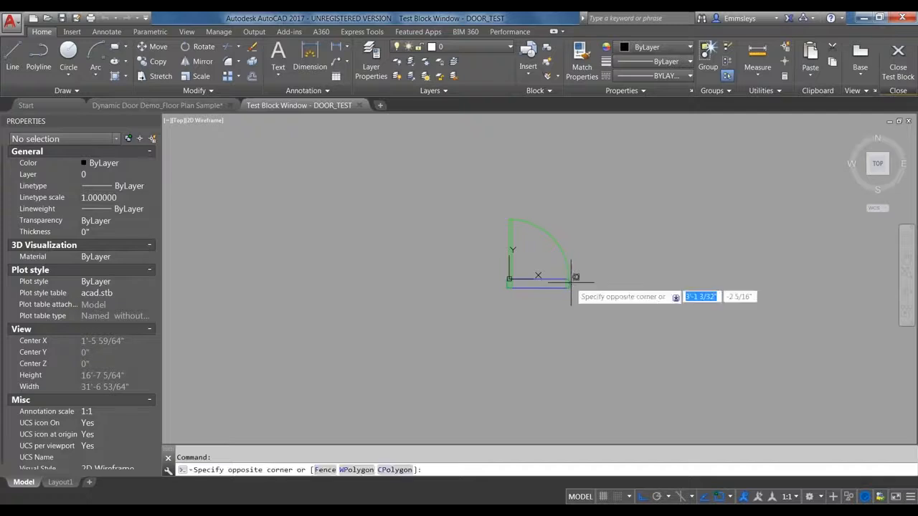
pyautogui.click(569, 275)
pyautogui.click(569, 278)
pyautogui.click(638, 281)
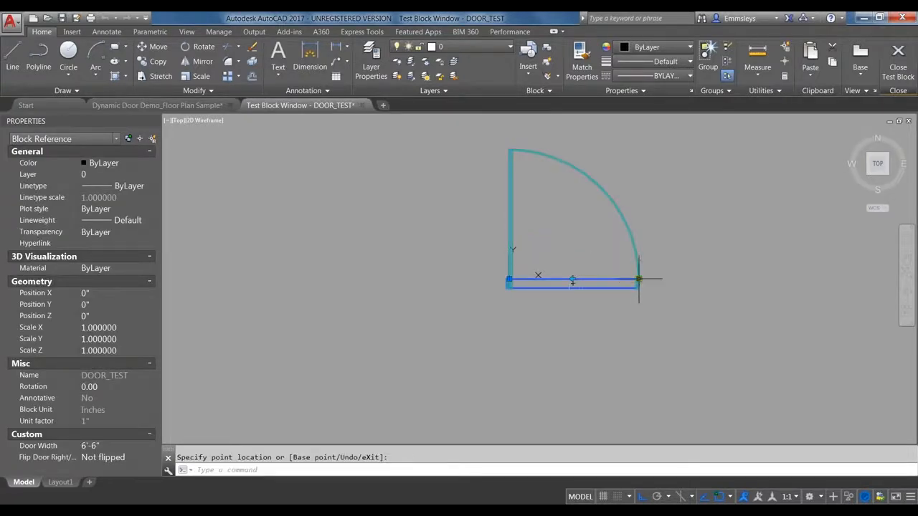
pyautogui.click(638, 280)
pyautogui.click(586, 283)
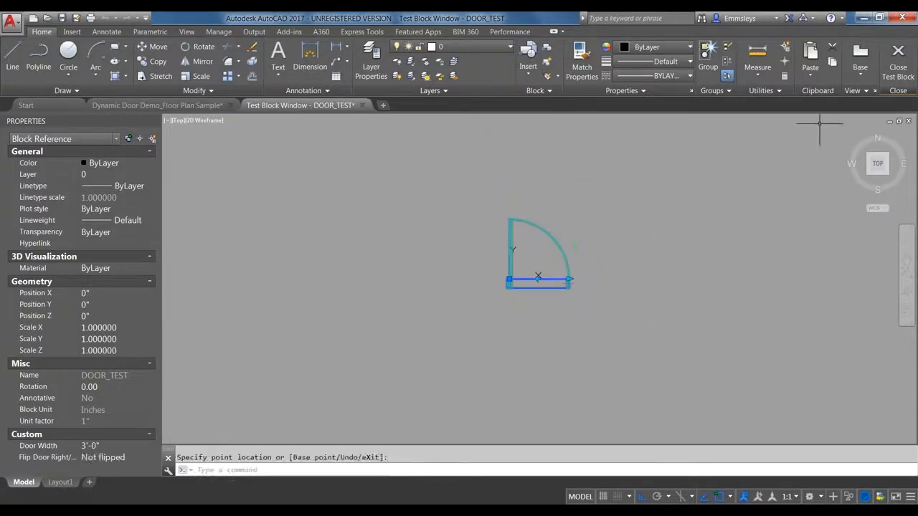
pyautogui.press('Escape')
pyautogui.click(893, 79)
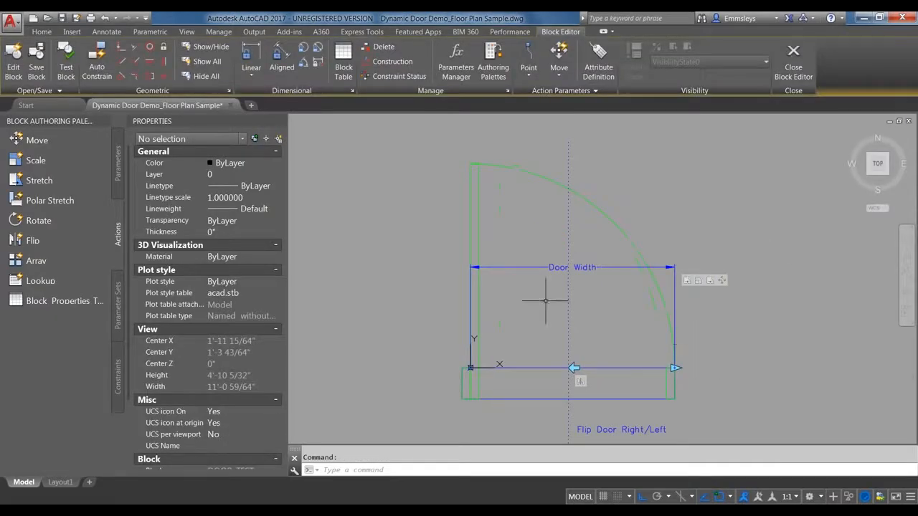
# - Review the distance multiplier override of the Move action on Door Width
pyautogui.click(723, 280)
pyautogui.click(236, 293)
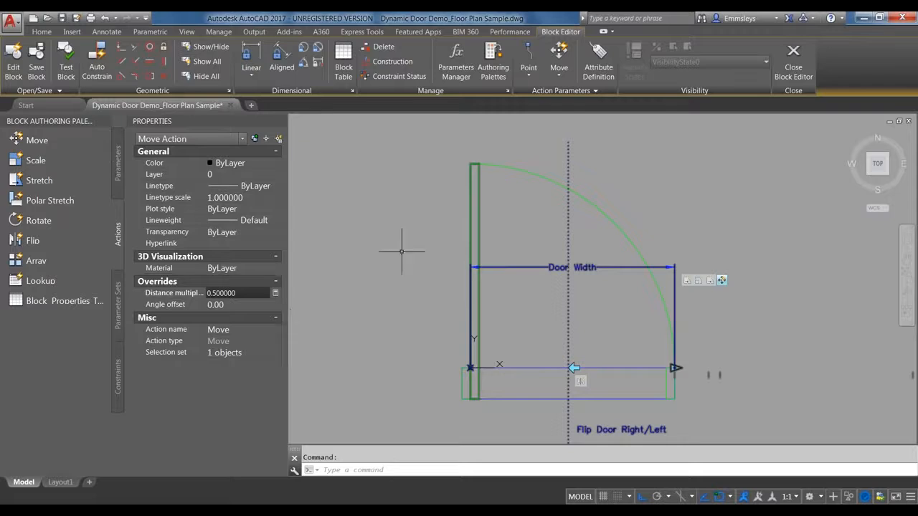
pyautogui.press('Escape')
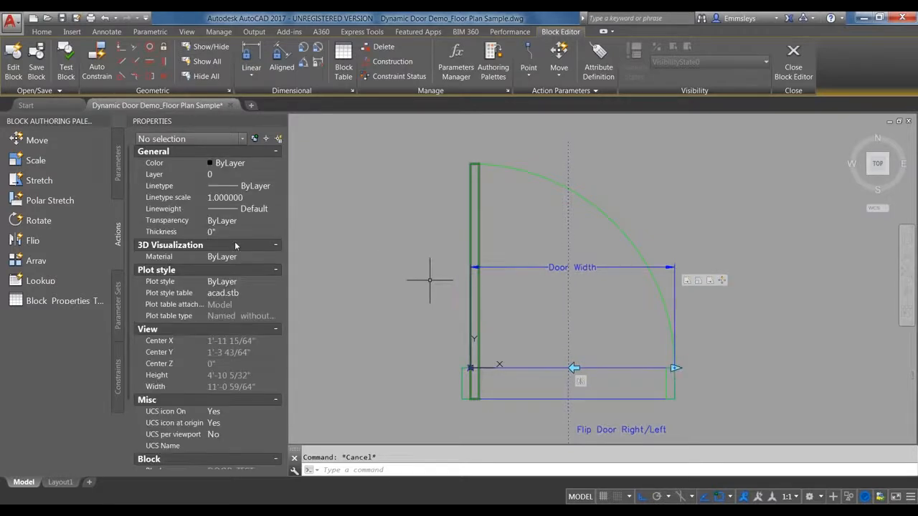
# - Add a Basepoint parameter at the origin, where the door panel meets the upper inner corner of the left jamb
pyautogui.click(115, 173)
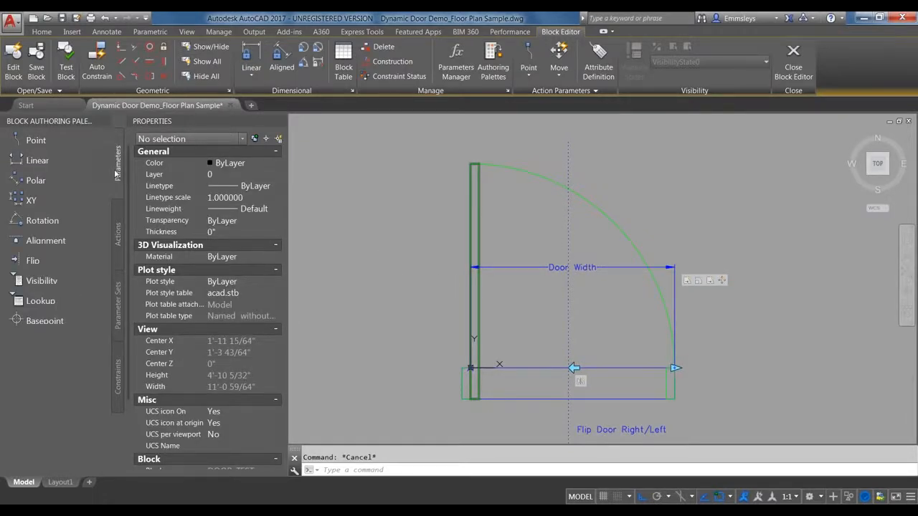
pyautogui.click(31, 322)
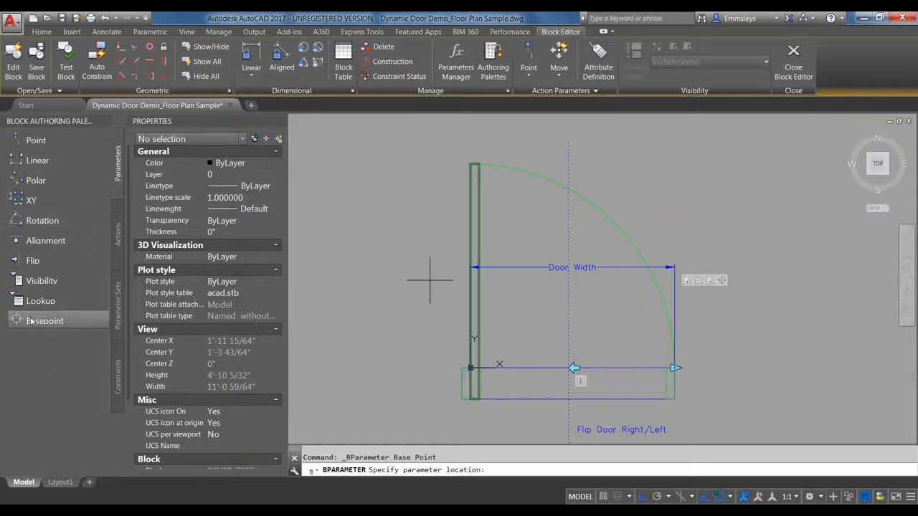
pyautogui.click(471, 369)
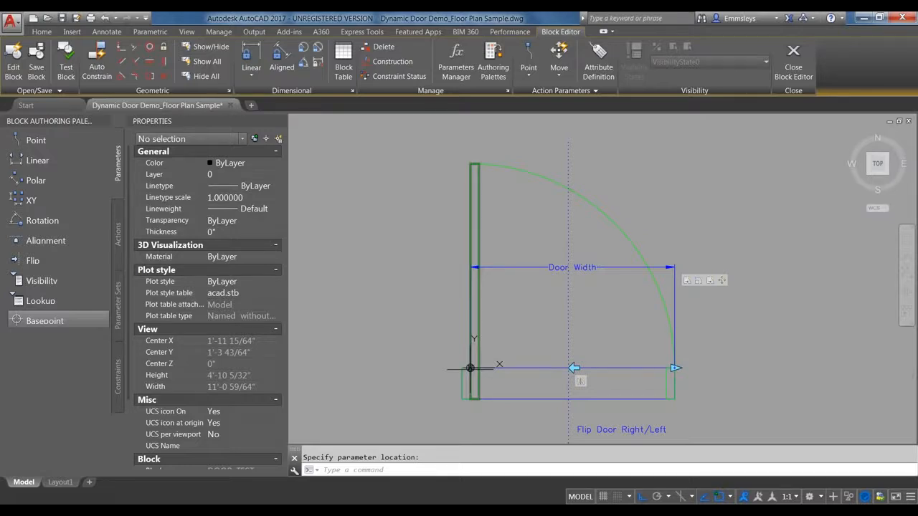
pyautogui.scroll(6, 470, 368)
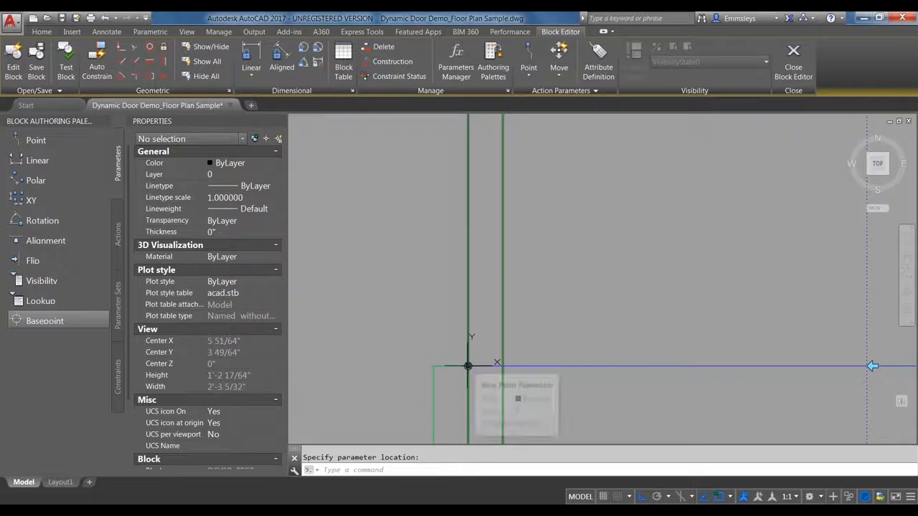
pyautogui.click(468, 365)
pyautogui.scroll(-6, 488, 373)
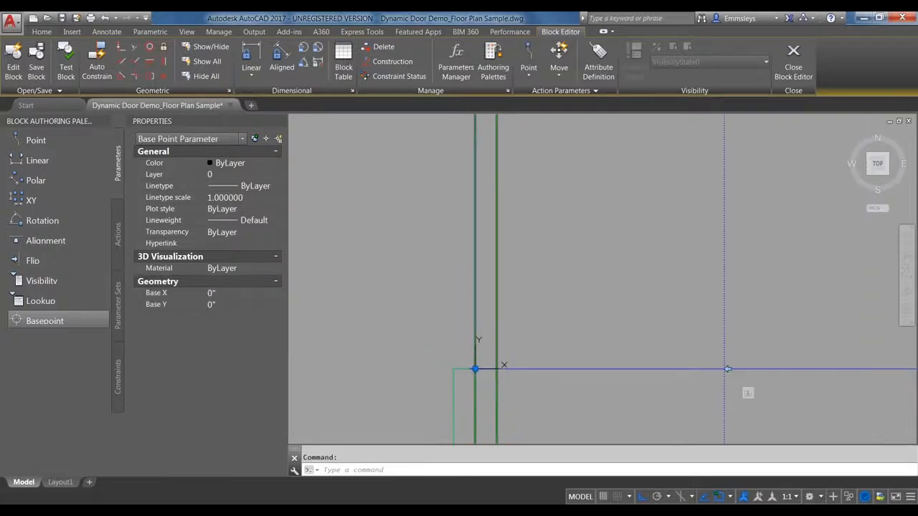
pyautogui.press('Return')
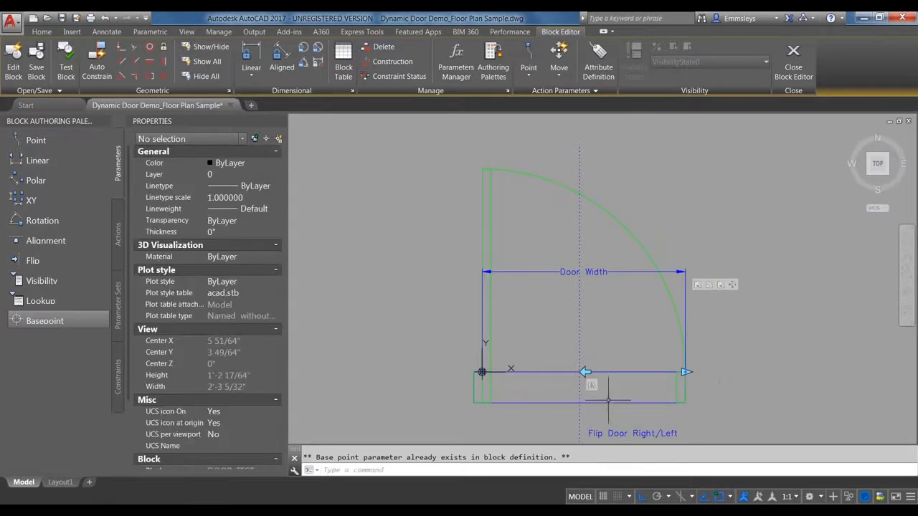
pyautogui.moveTo(609, 400); pyautogui.dragTo(549, 389, button='middle')
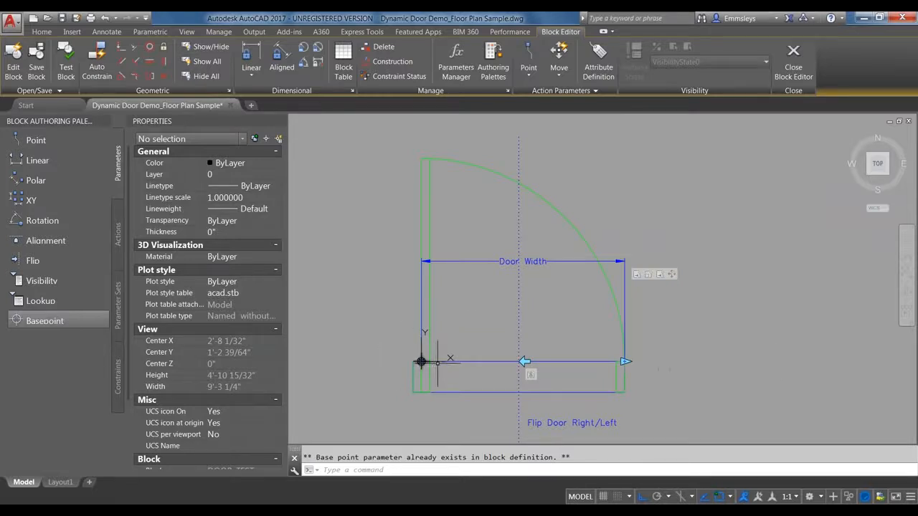
# - Redefine the selection set of the right/left Flip action to include all objects in the block, basepoint included
pyautogui.click(530, 374)
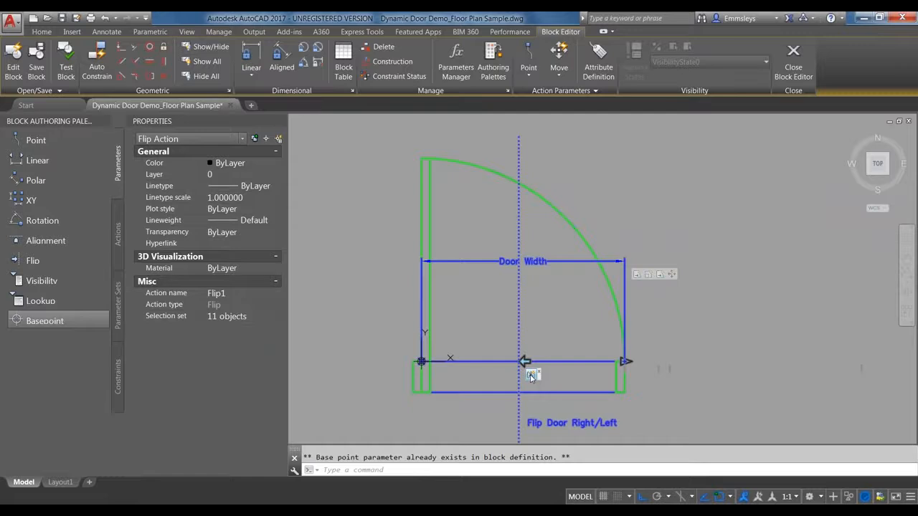
pyautogui.rightClick(530, 374)
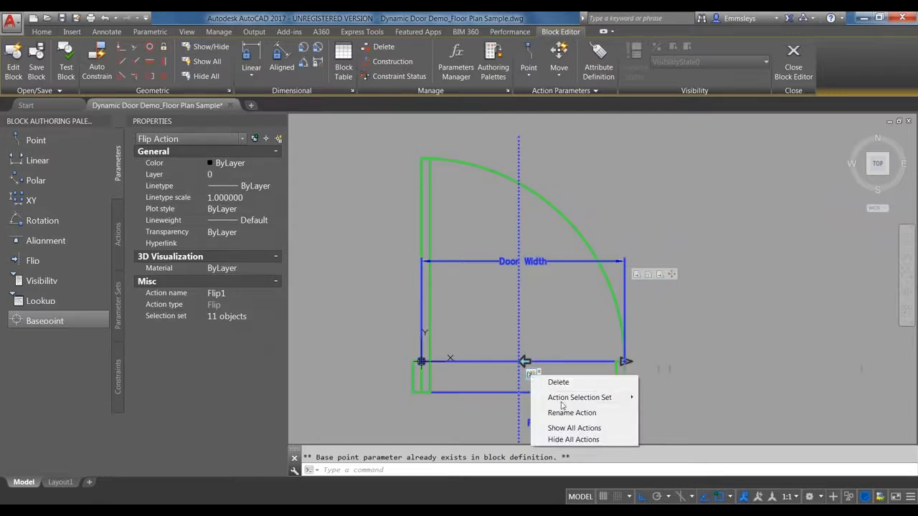
pyautogui.moveTo(561, 400)
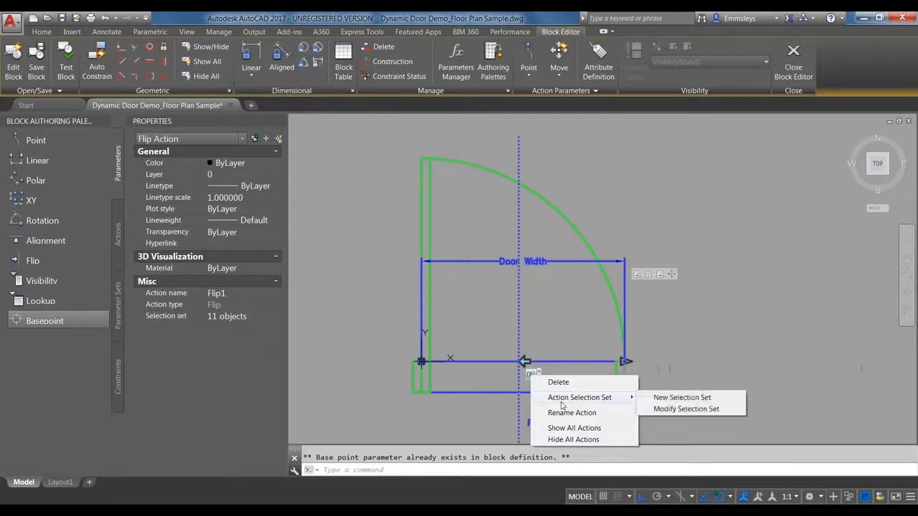
pyautogui.click(682, 398)
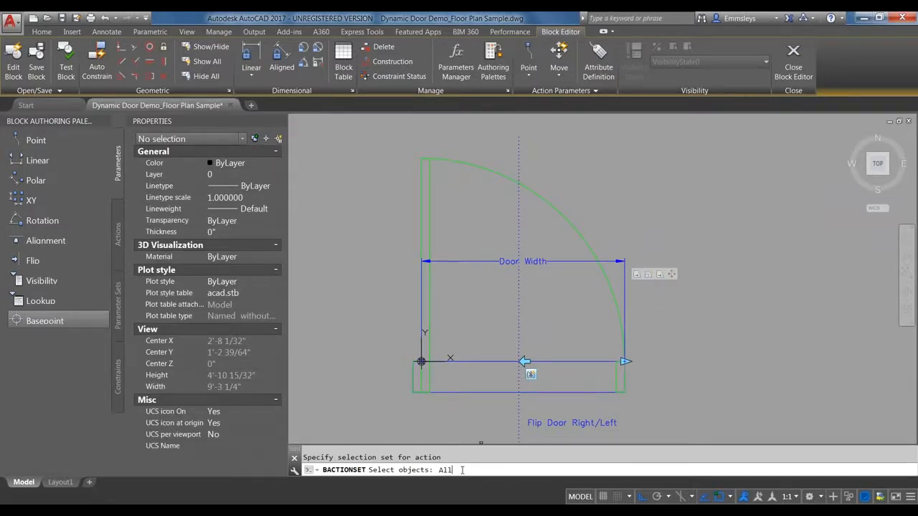
pyautogui.write('All')
pyautogui.press('Return')
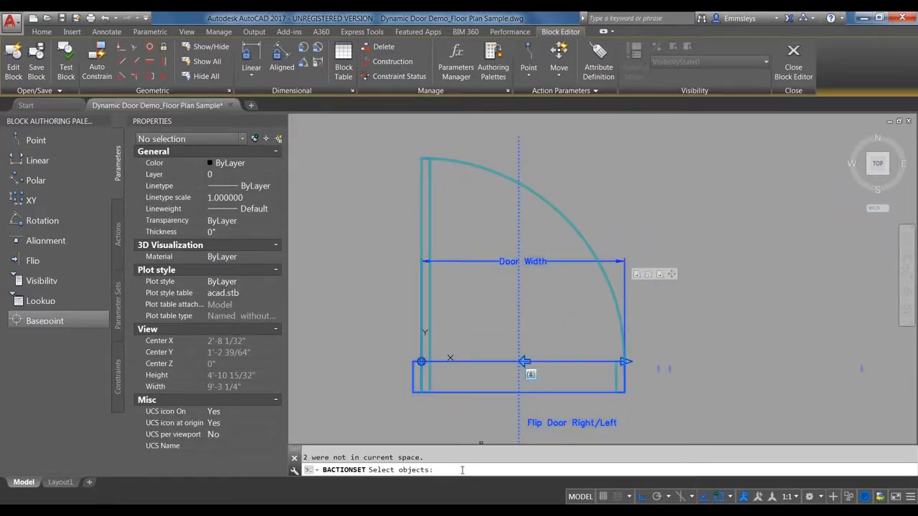
pyautogui.press('Return')
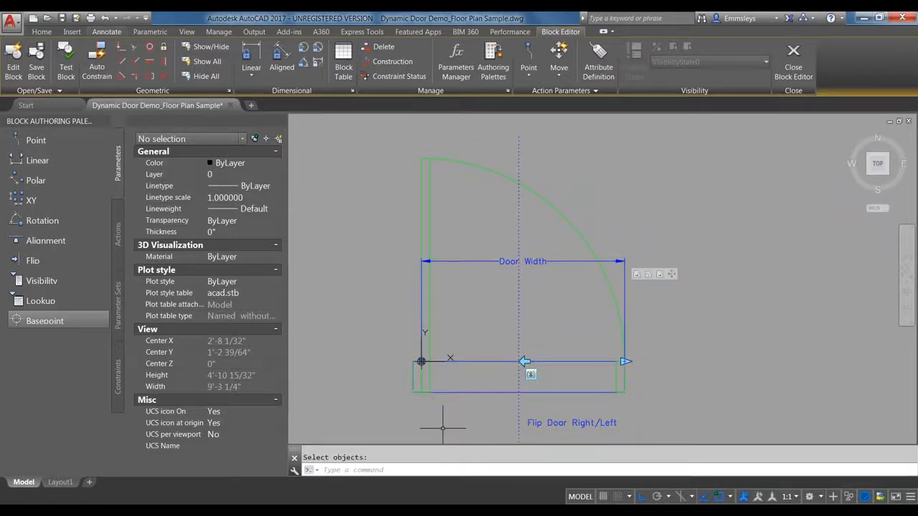
# - Test the block by flipping the door right/left and stretching it to 6'-6" and back to 3'-0", and close the test window
pyautogui.click(66, 68)
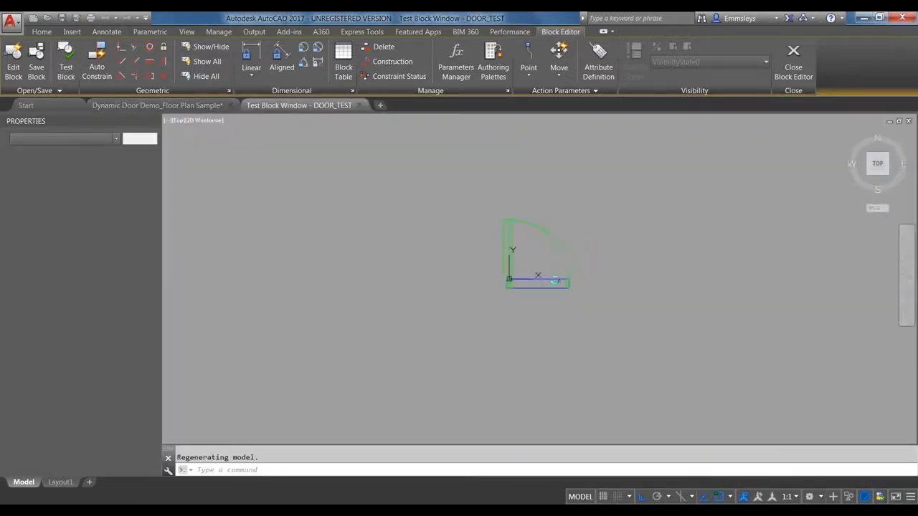
pyautogui.scroll(2, 575, 292)
pyautogui.moveTo(575, 292); pyautogui.dragTo(565, 352, button='middle')
pyautogui.click(553, 331)
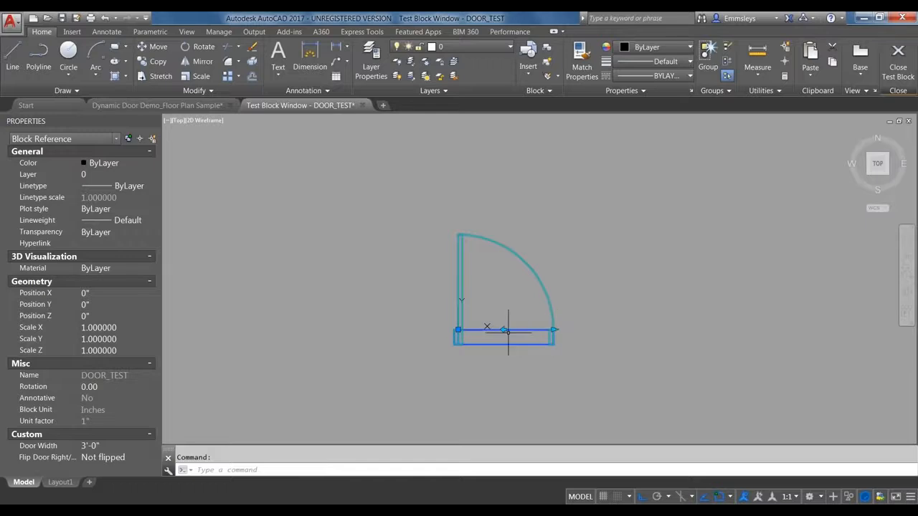
pyautogui.click(503, 329)
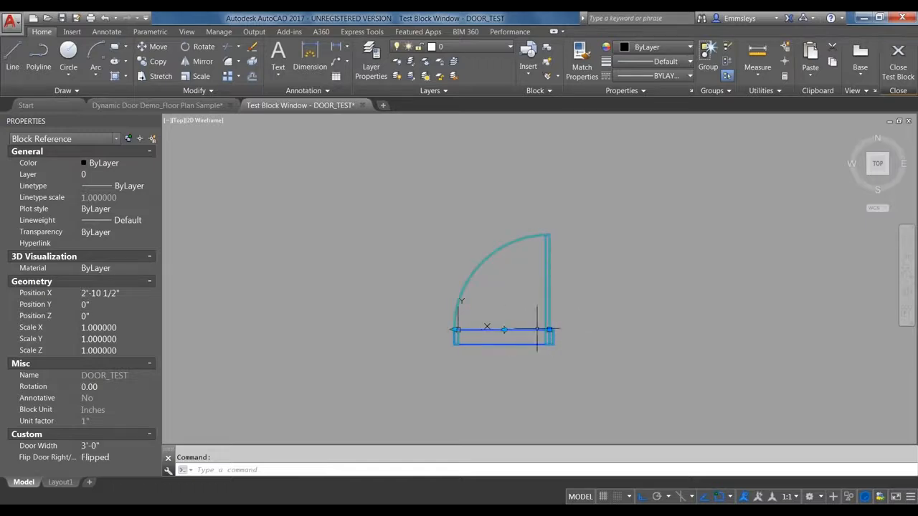
pyautogui.click(457, 330)
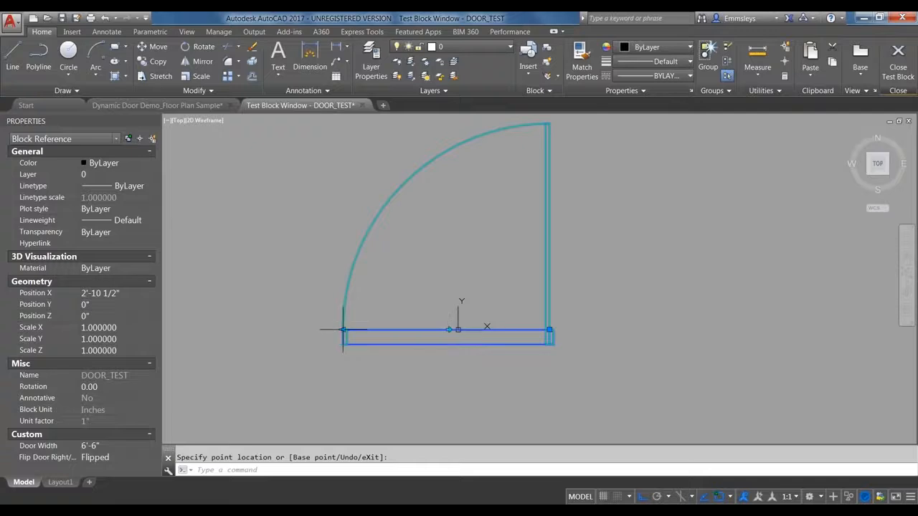
pyautogui.click(344, 330)
pyautogui.click(429, 333)
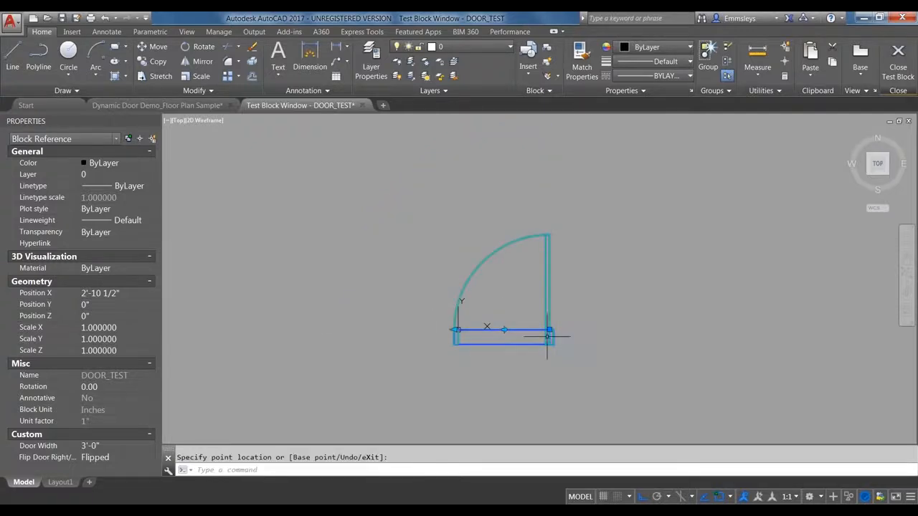
pyautogui.click(898, 57)
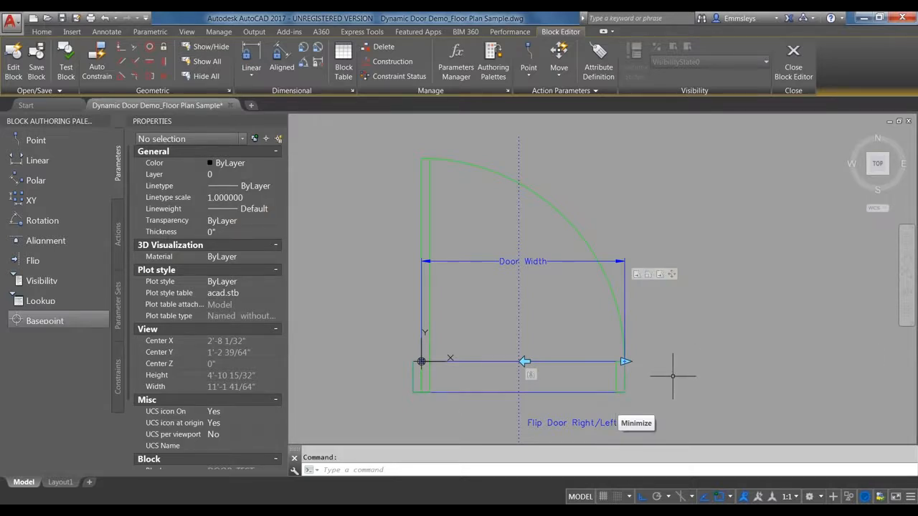
# - With running object snap off, add a Flip parameter with a horizontal reflection line from the left jamb's midpoint to the right jamb, label outside the left jamb
pyautogui.moveTo(676, 338); pyautogui.dragTo(678, 319, button='middle')
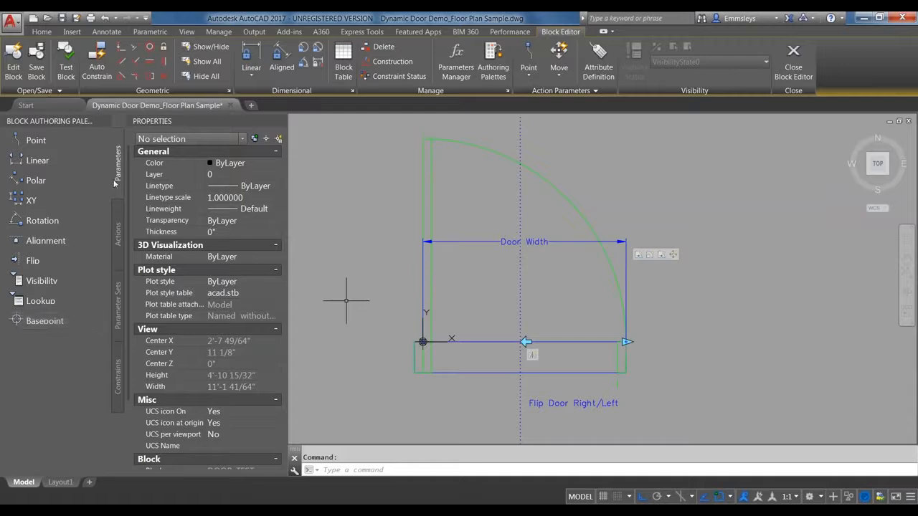
pyautogui.click(35, 262)
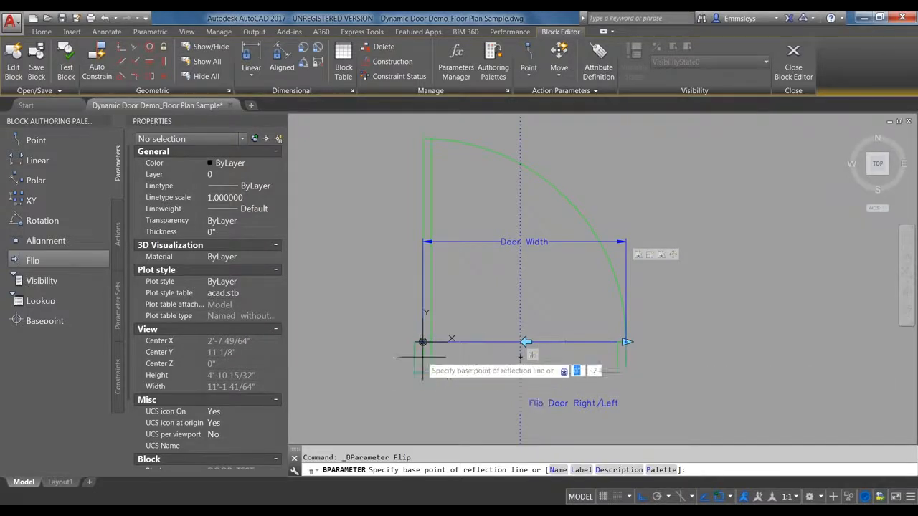
pyautogui.click(718, 498)
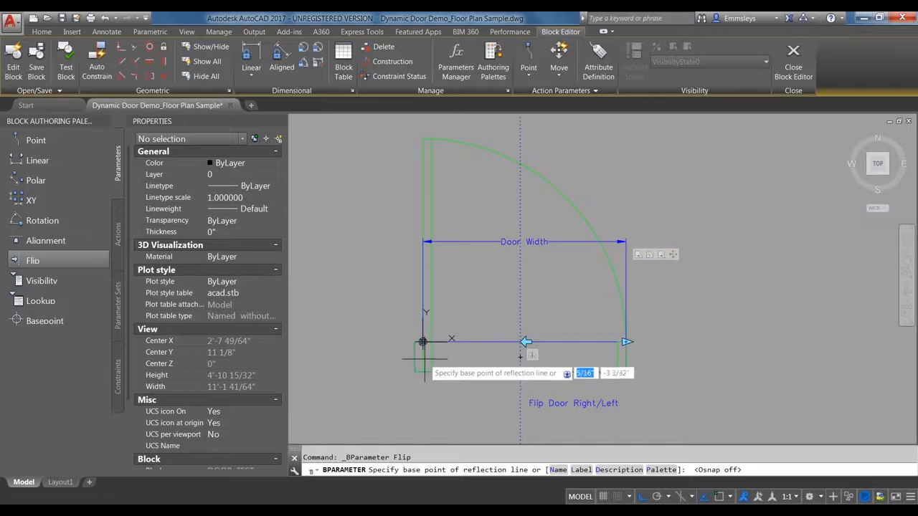
pyautogui.scroll(1, 424, 358)
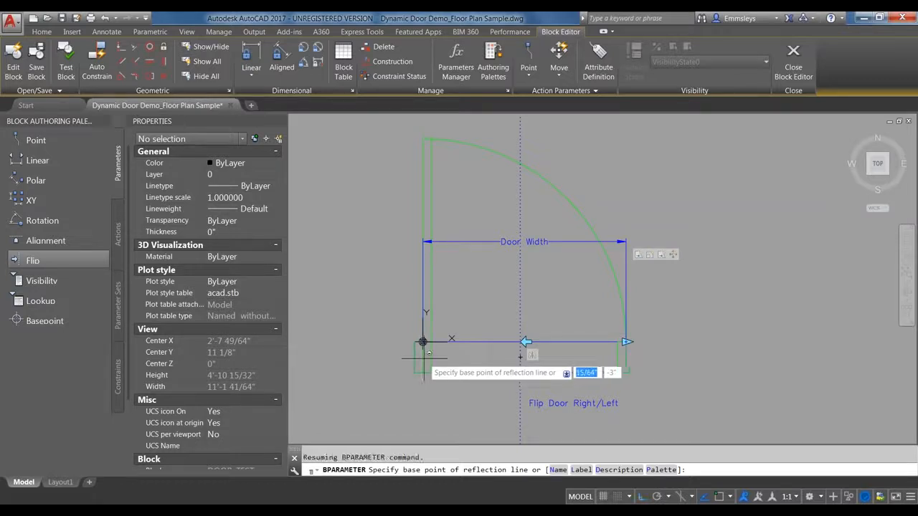
pyautogui.keyDown('shift'); pyautogui.rightClick(424, 343); pyautogui.keyUp('shift')
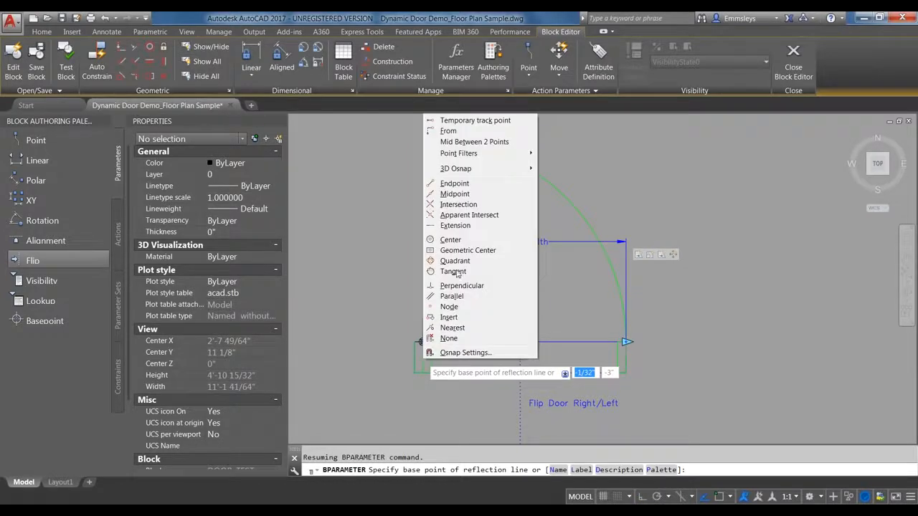
pyautogui.click(465, 195)
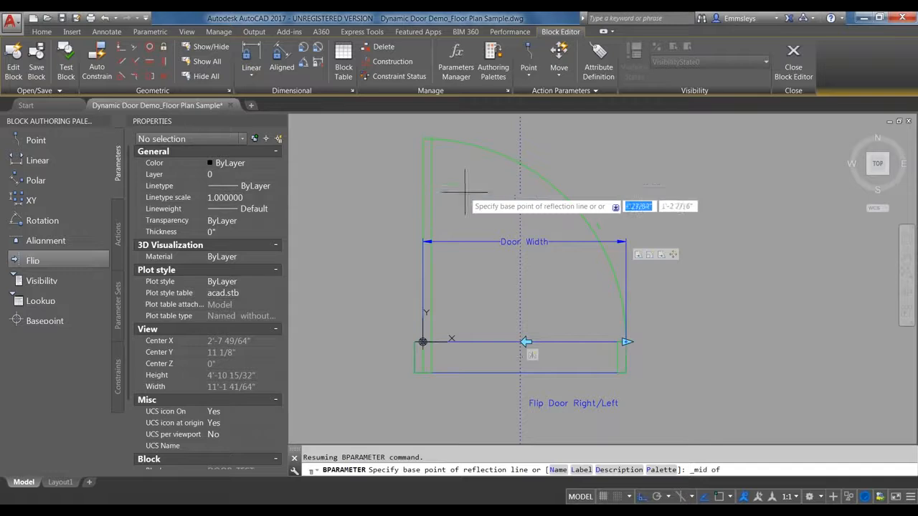
pyautogui.click(423, 357)
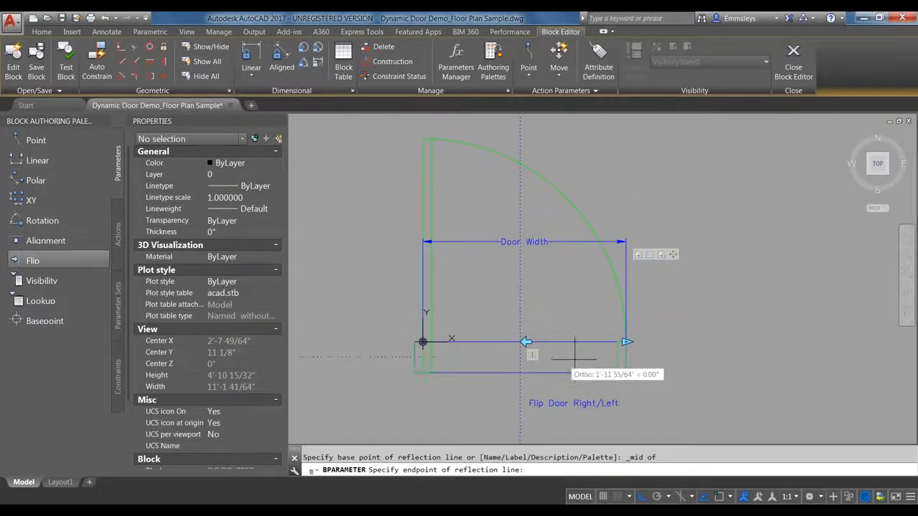
pyautogui.click(617, 356)
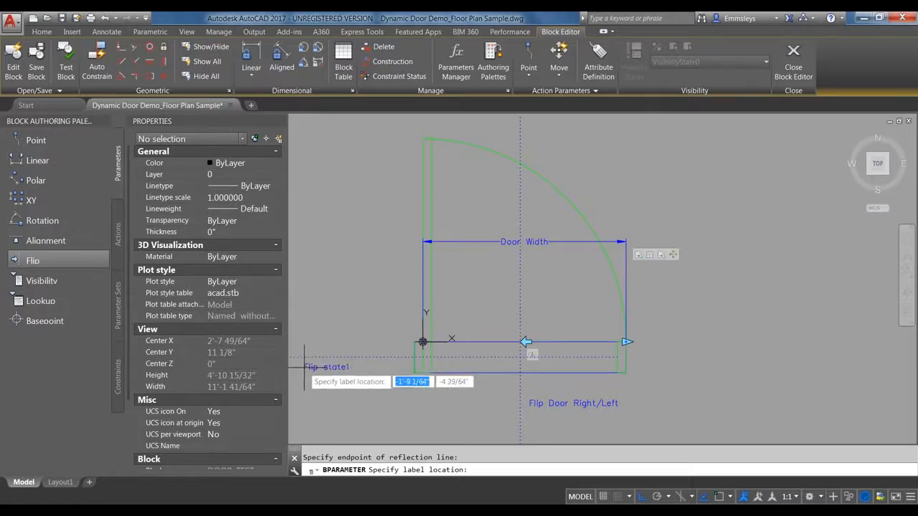
pyautogui.click(328, 368)
# - Rename the new horizontal flip parameter as Flip Door In/Out RM
pyautogui.click(332, 367)
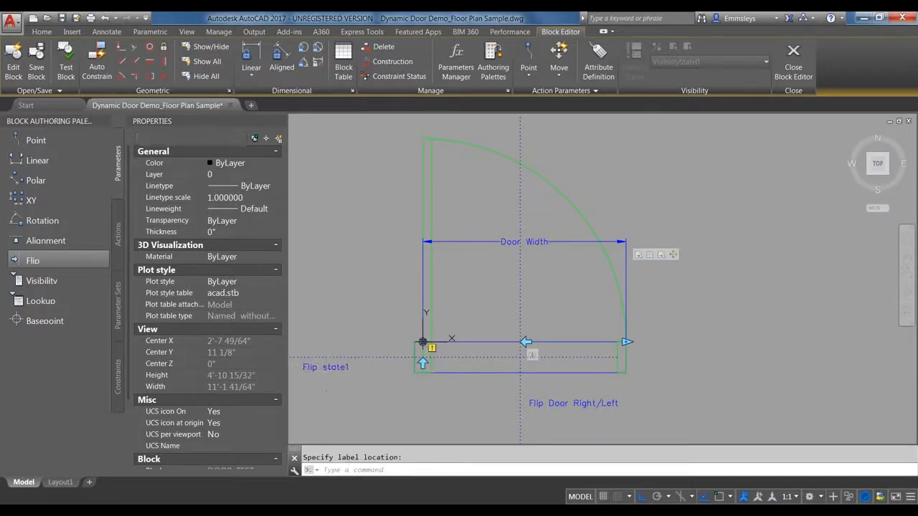
pyautogui.click(253, 295)
pyautogui.write('Flip state1')
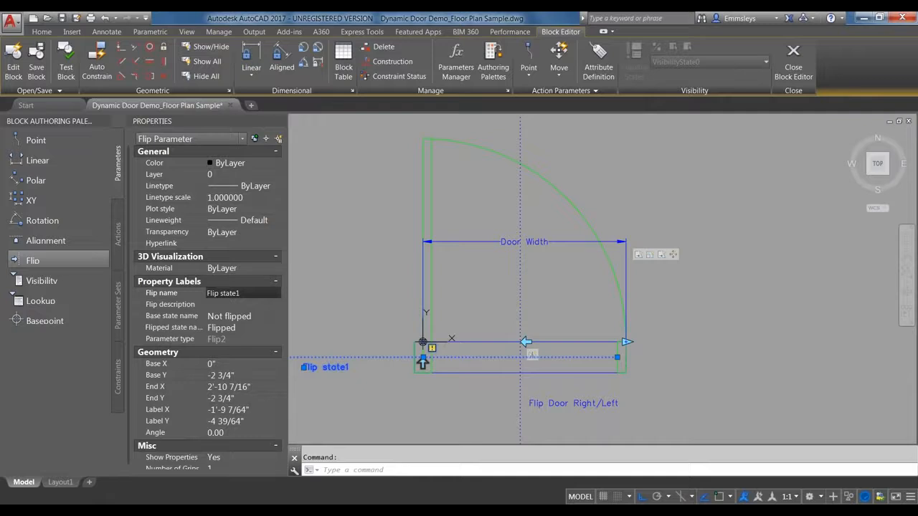
pyautogui.write('Door In/Out RM')
pyautogui.press('Return')
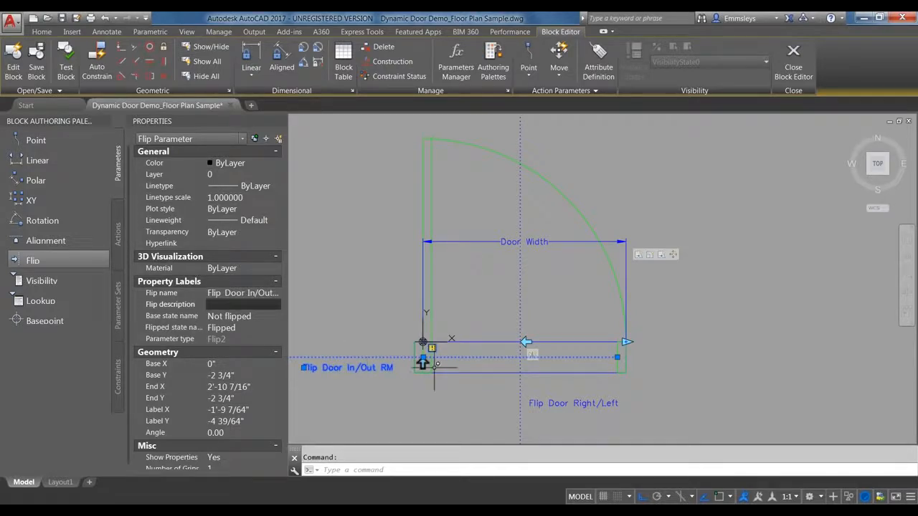
pyautogui.press('Escape')
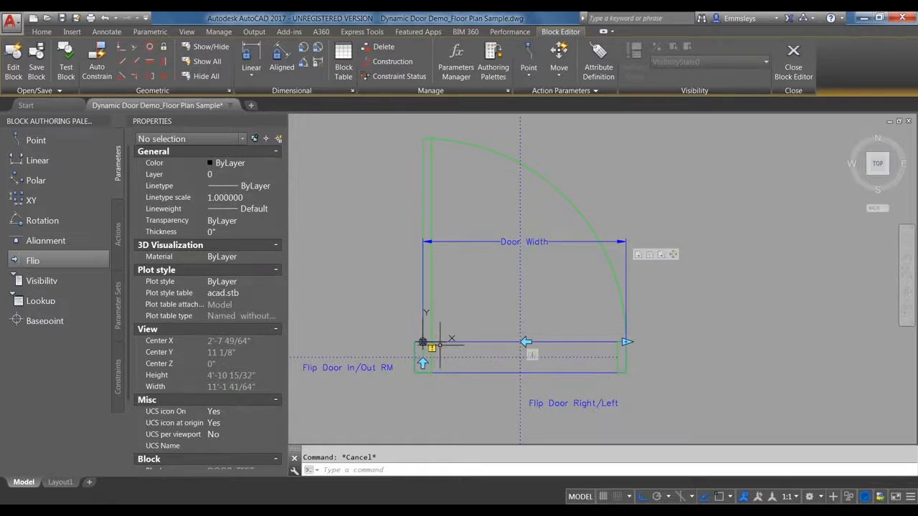
# - Add a Flip action to the Flip Door In/Out RM parameter with all objects as its selection set
pyautogui.click(118, 234)
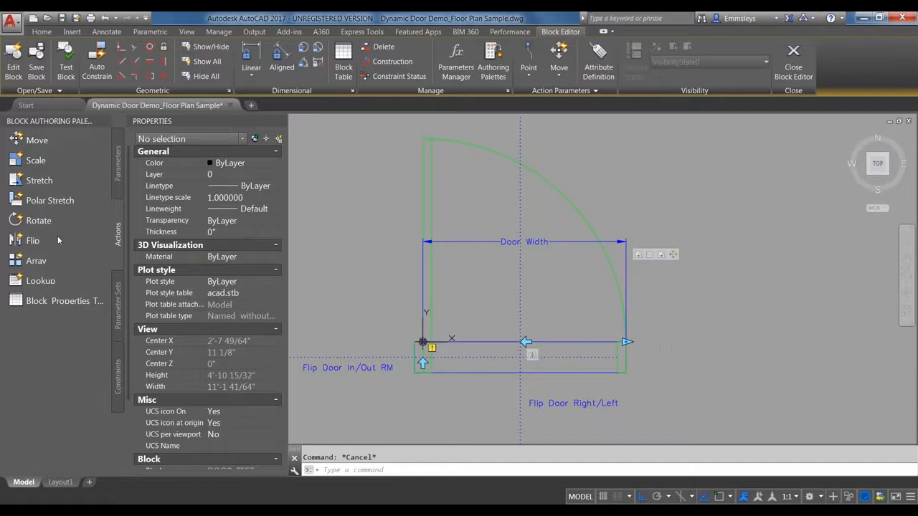
pyautogui.click(31, 242)
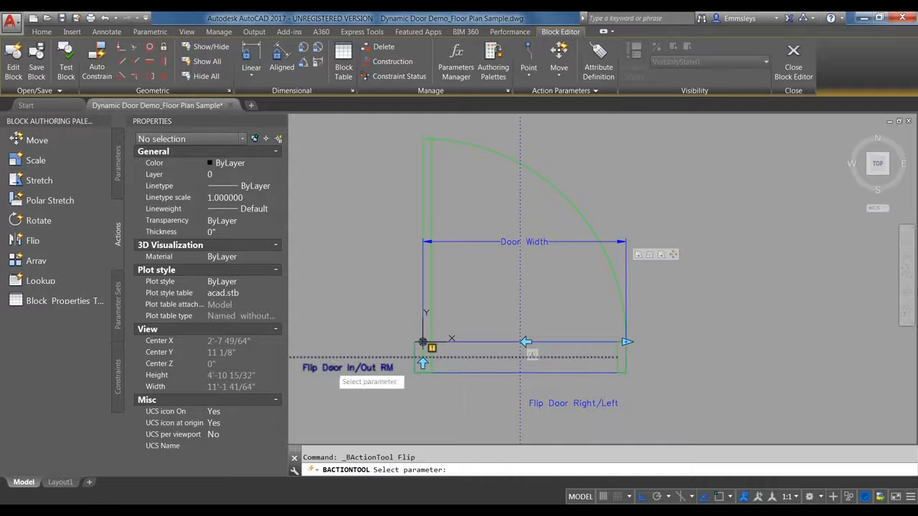
pyautogui.click(332, 368)
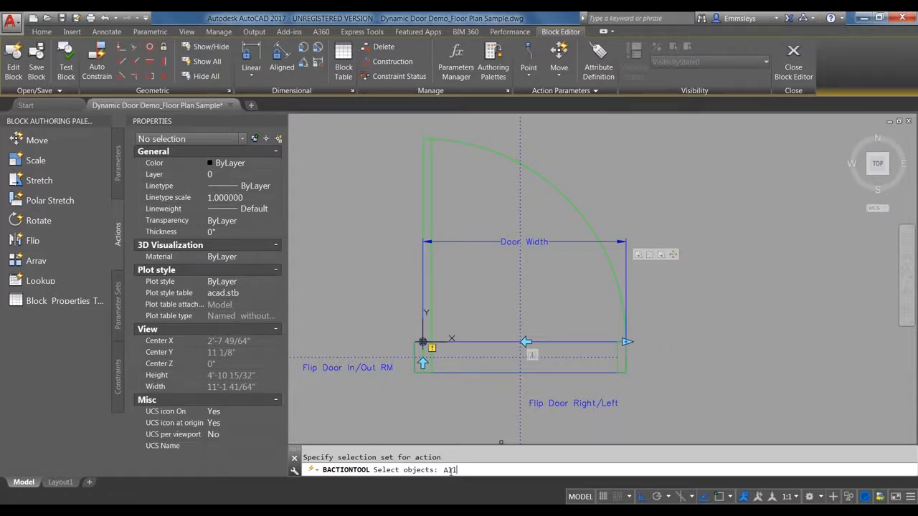
pyautogui.press('Return')
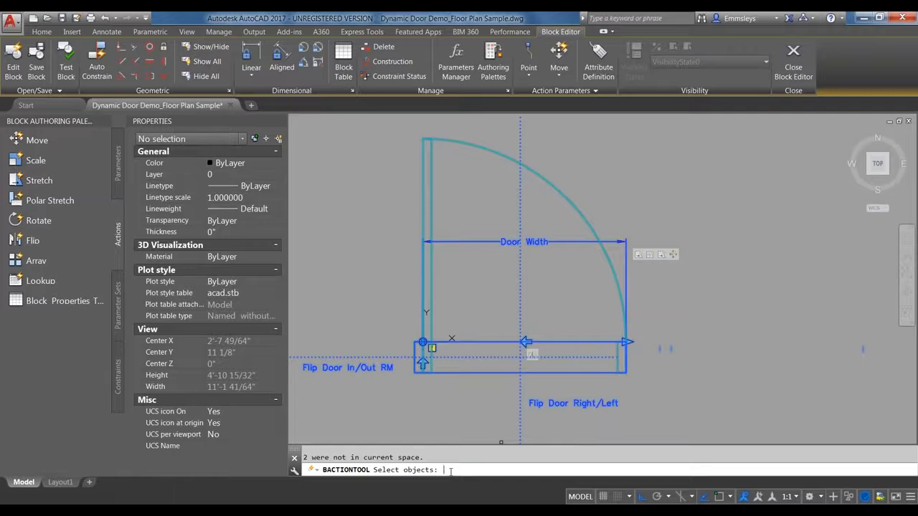
pyautogui.press('Return')
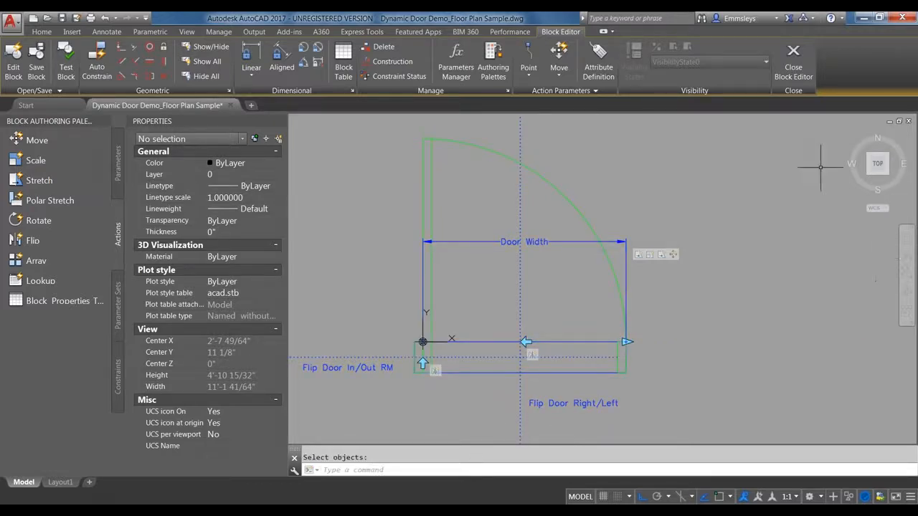
# - Open DOOR_TEST in a test window, select the door and flip it right/left
pyautogui.click(63, 68)
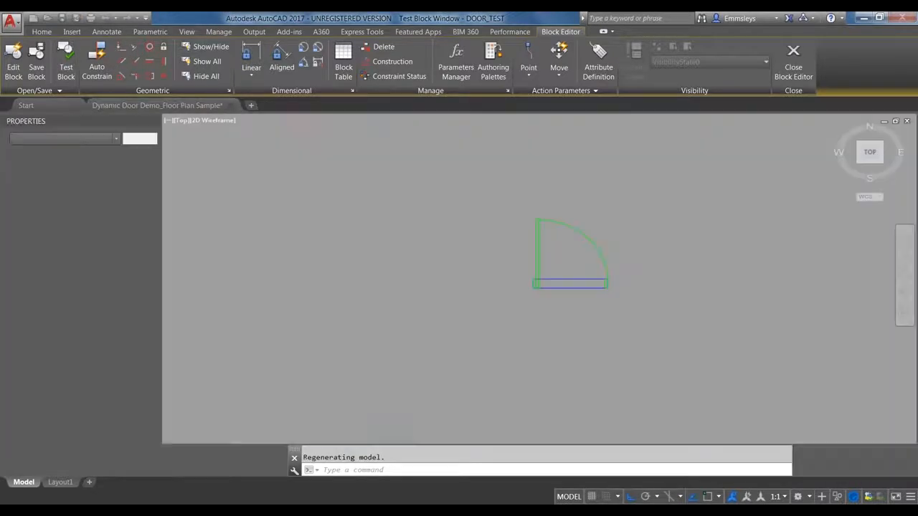
pyautogui.scroll(4, 594, 266)
pyautogui.moveTo(601, 279); pyautogui.dragTo(584, 350, button='middle')
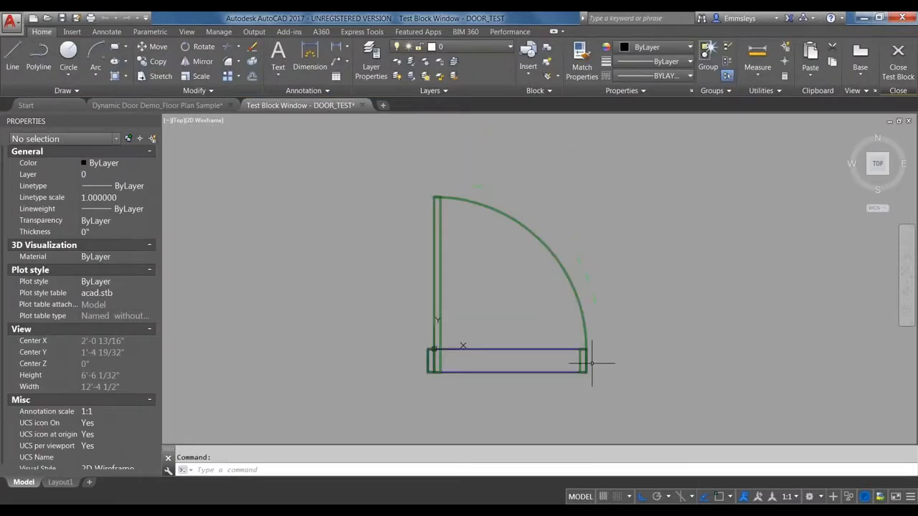
pyautogui.click(585, 352)
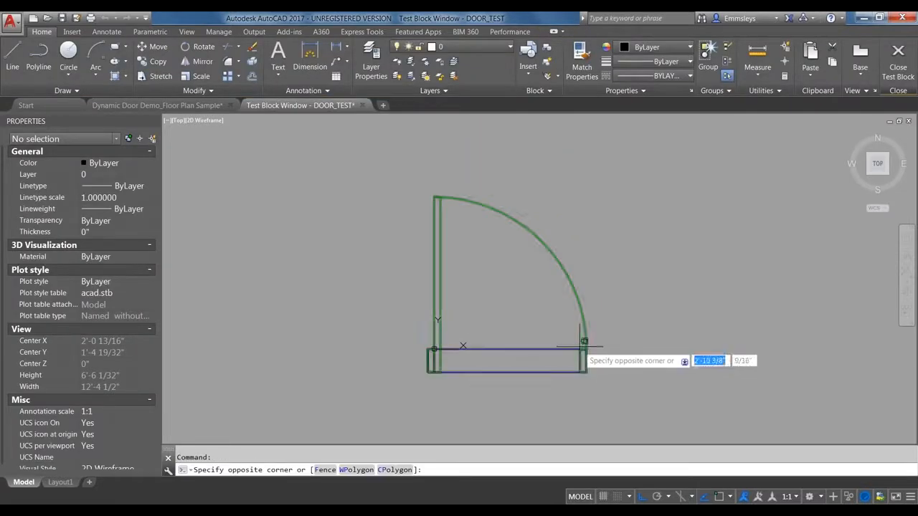
pyautogui.click(590, 350)
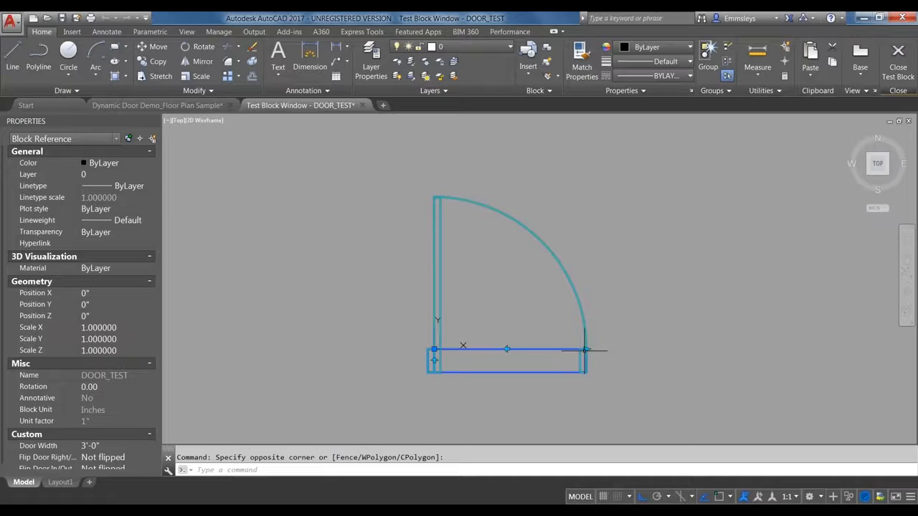
pyautogui.click(508, 350)
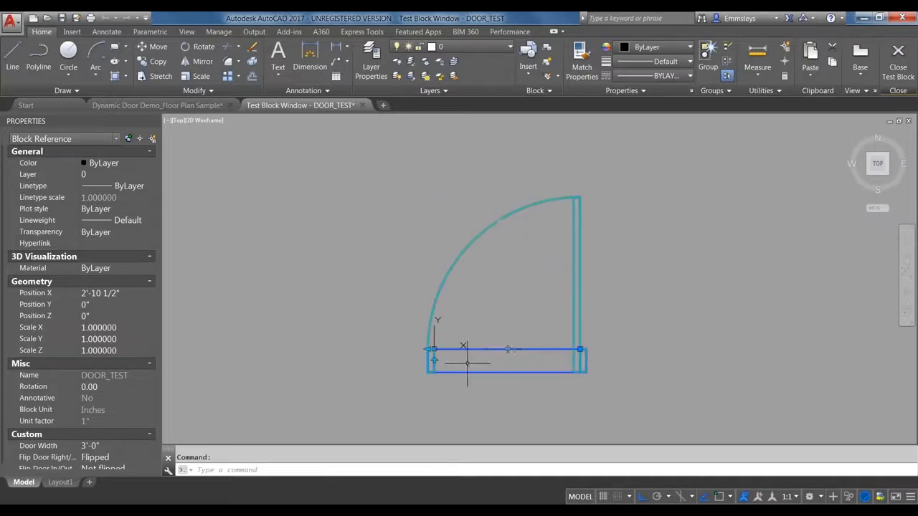
# - Test stretching the flipped door to a Door Width of 3'-8" and flip it in/out
pyautogui.moveTo(485, 383); pyautogui.dragTo(478, 321, button='middle')
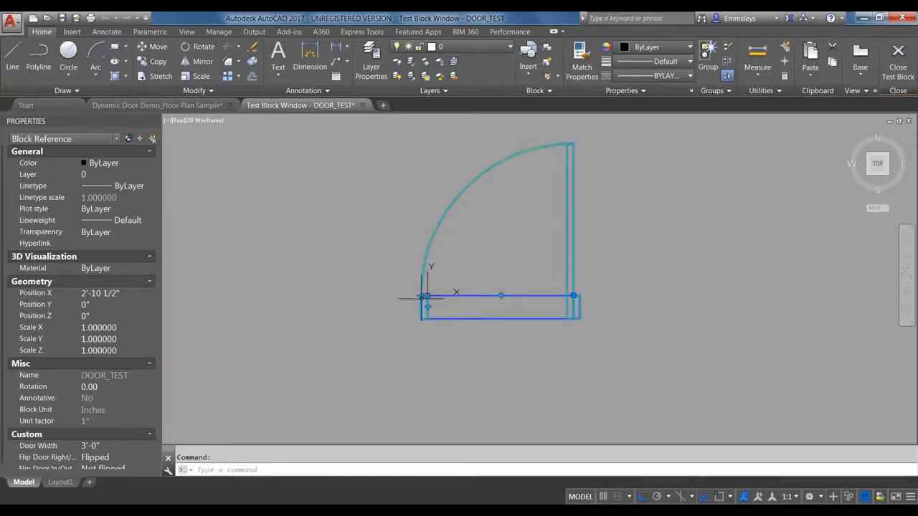
pyautogui.click(421, 295)
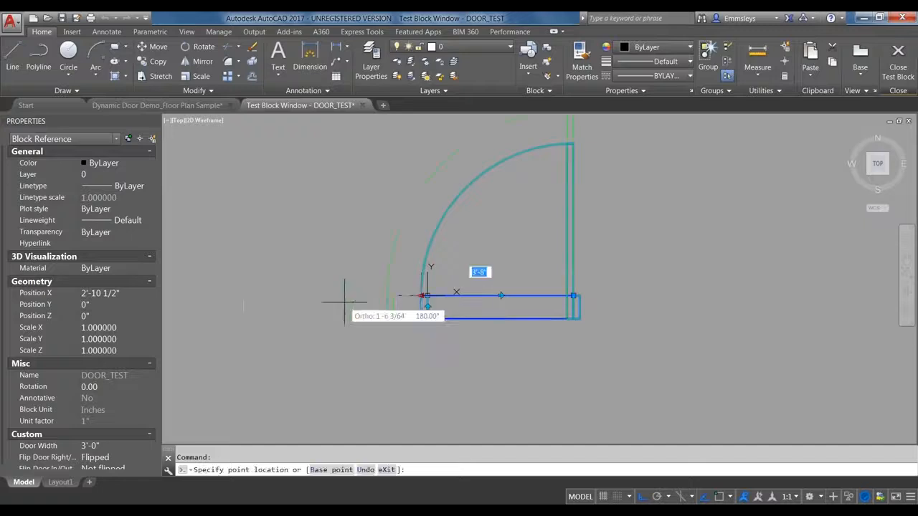
pyautogui.click(344, 301)
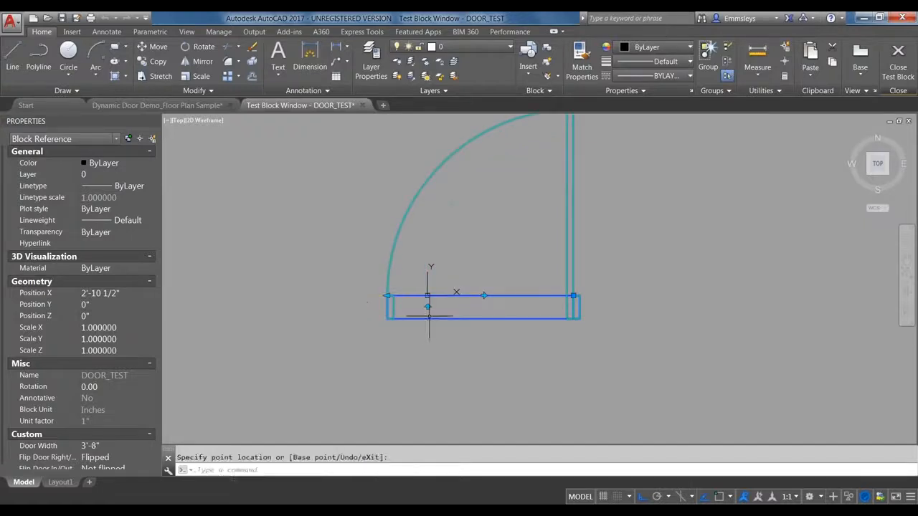
pyautogui.click(427, 306)
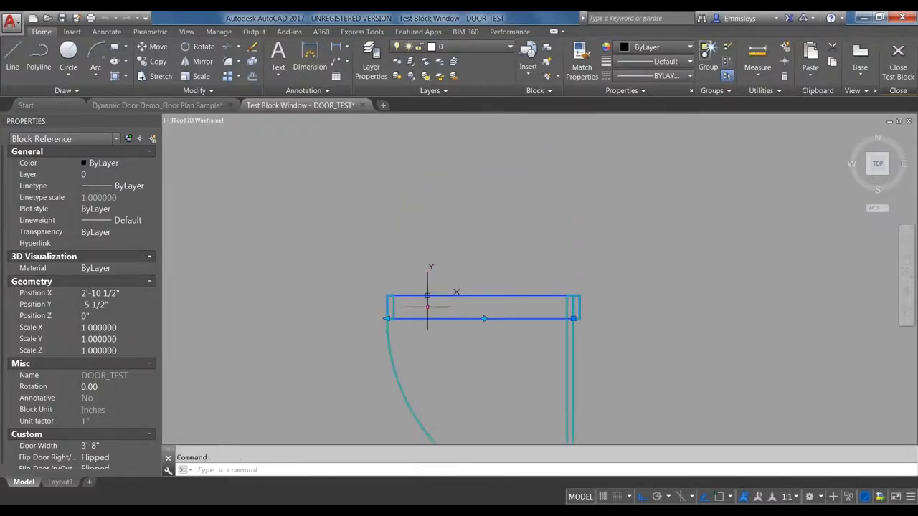
pyautogui.moveTo(545, 374); pyautogui.dragTo(547, 240, button='middle')
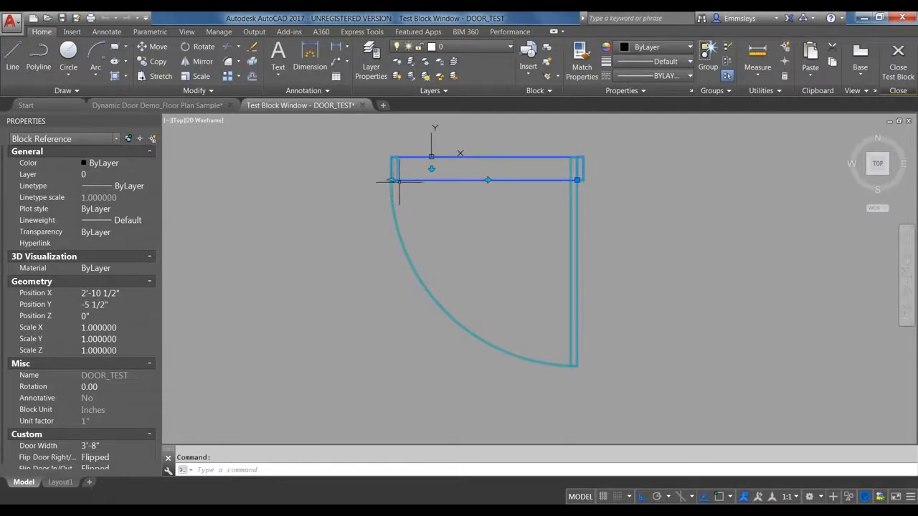
# - Stretch the test door to 6'-6", flip it right/left again, and shrink it to 3'-0"
pyautogui.click(393, 179)
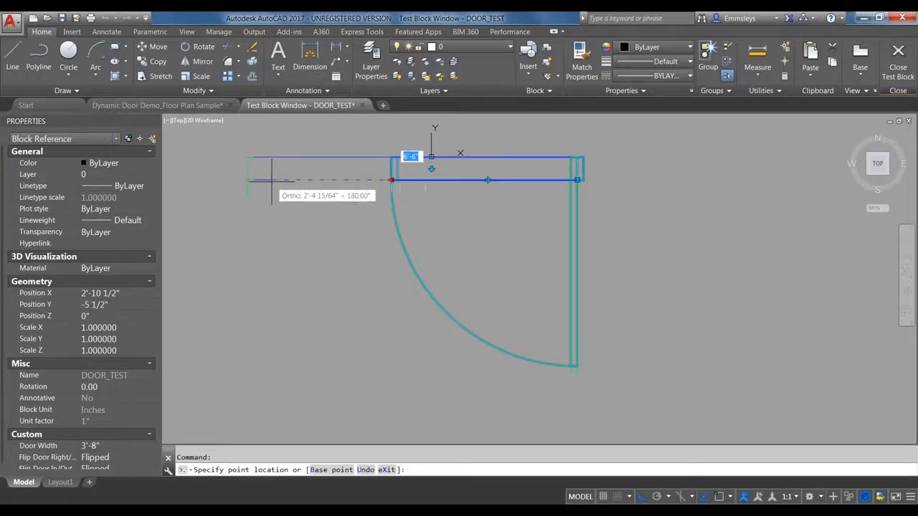
pyautogui.click(271, 180)
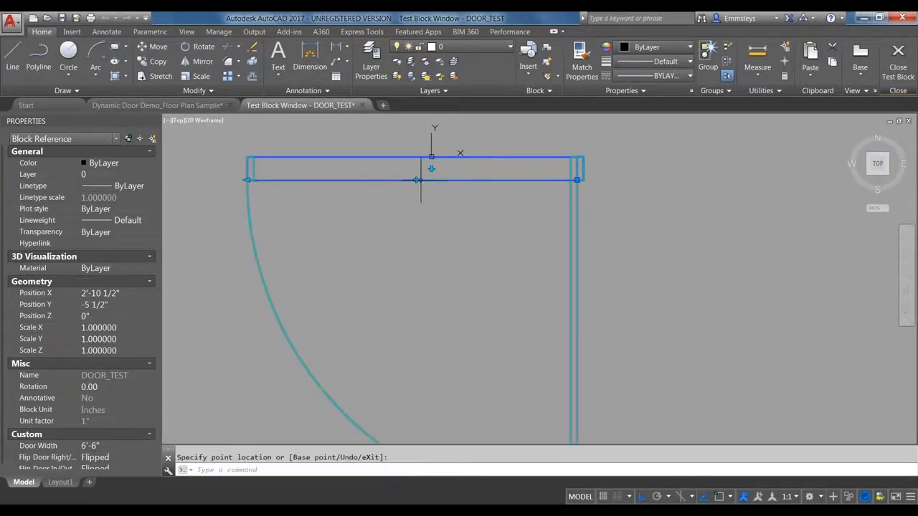
pyautogui.click(416, 179)
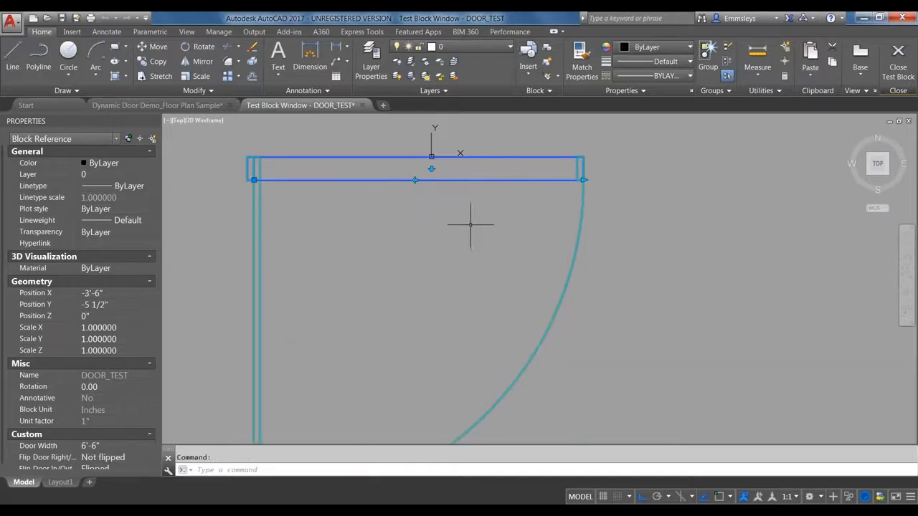
pyautogui.scroll(-2, 472, 222)
pyautogui.click(541, 197)
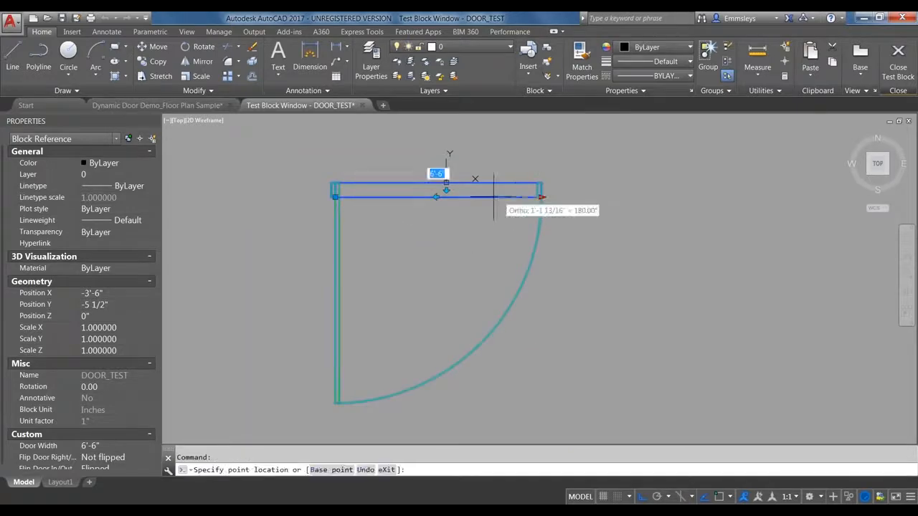
pyautogui.click(434, 197)
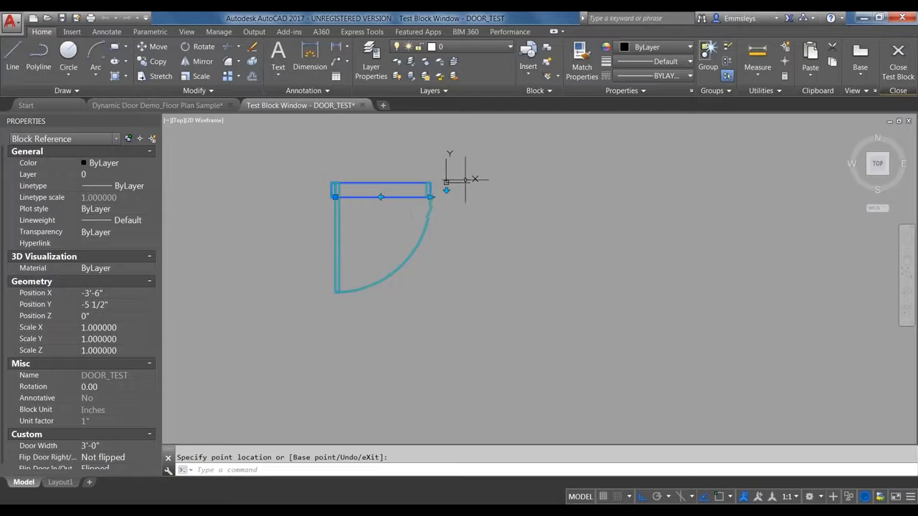
# - Flip the test door back in/out and stretch it to a Door Width of 6'-6"
pyautogui.moveTo(441, 188); pyautogui.dragTo(446, 253, button='middle')
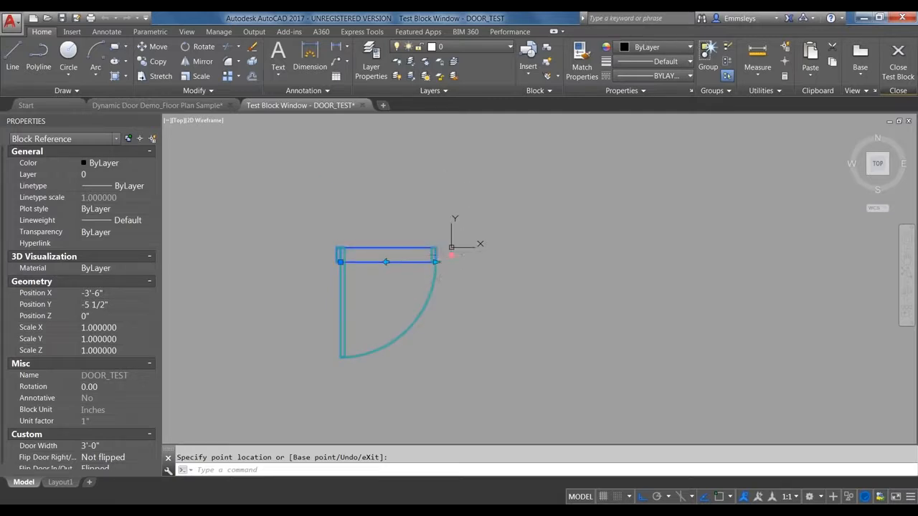
pyautogui.click(452, 254)
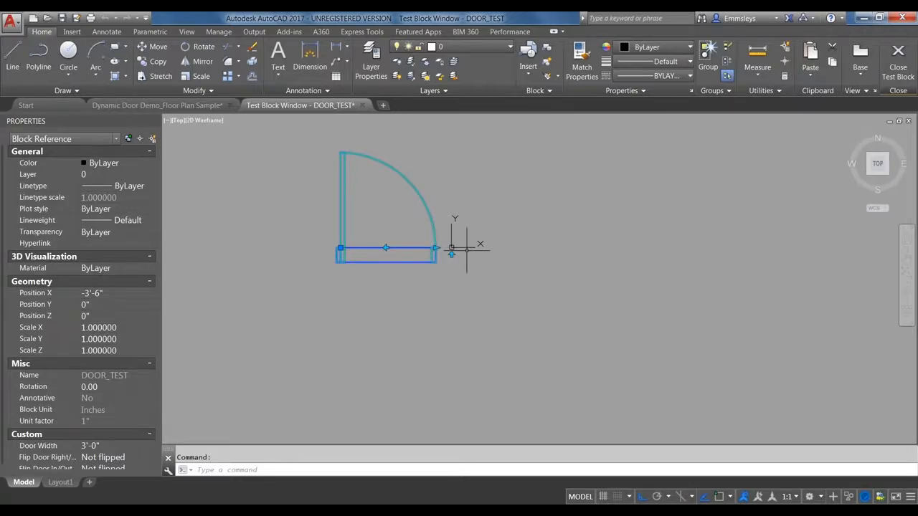
pyautogui.click(435, 247)
pyautogui.click(549, 248)
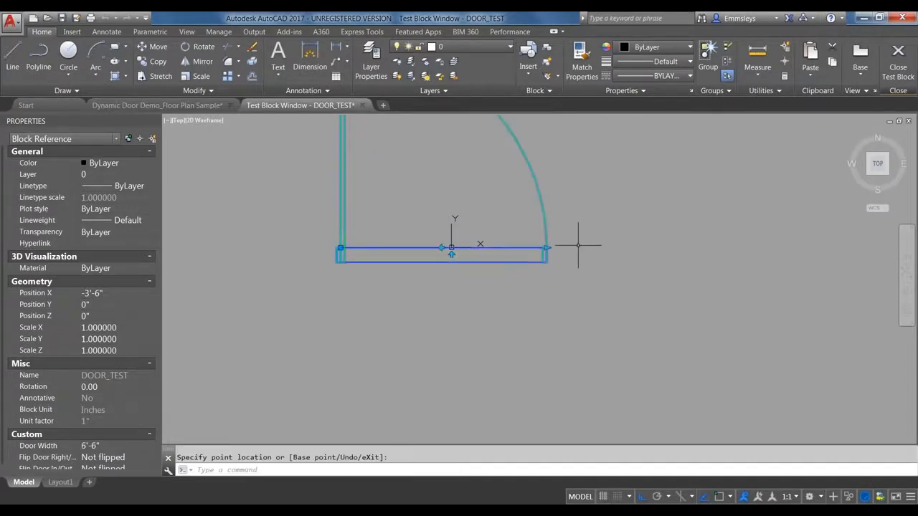
# - Close the test window and exit the block editor, saving the changes to DOOR_TEST
pyautogui.click(897, 66)
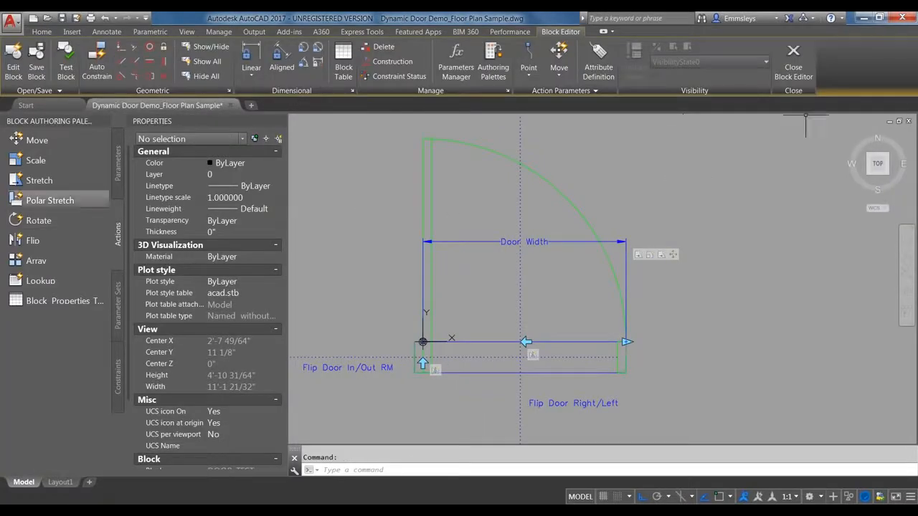
pyautogui.click(793, 64)
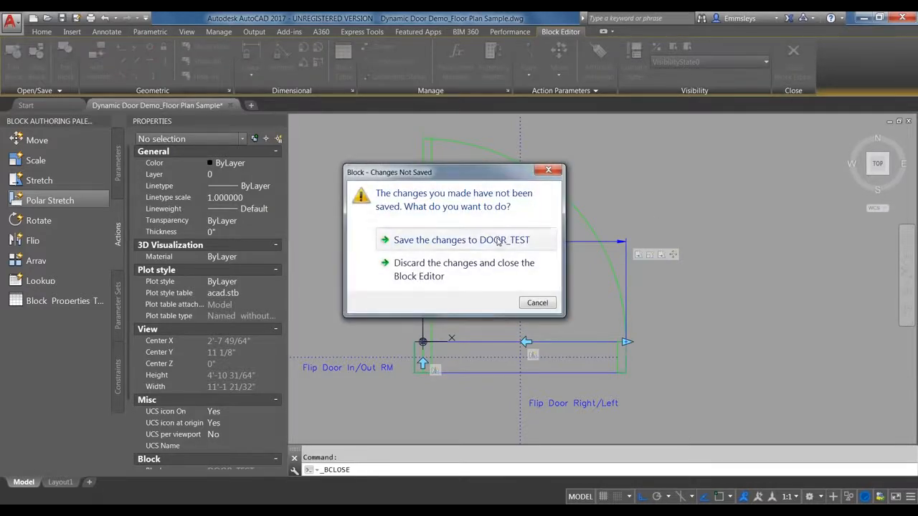
pyautogui.click(499, 242)
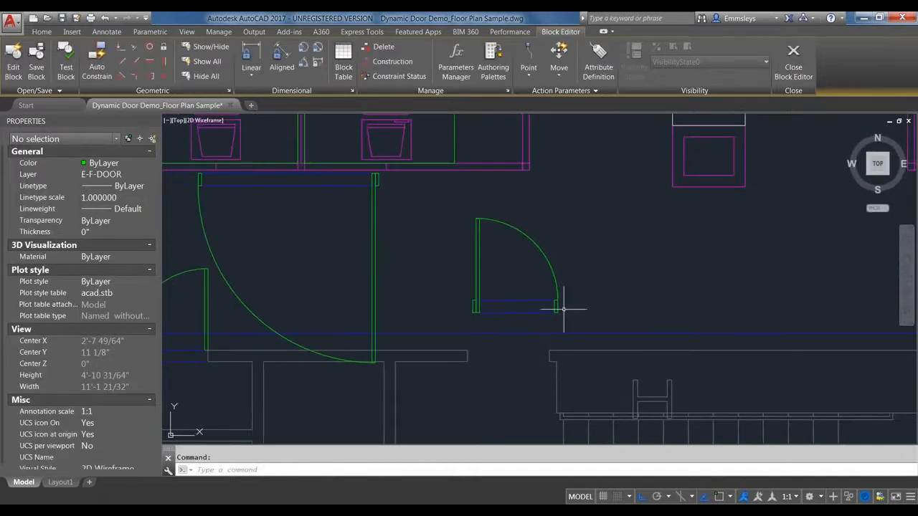
# - Flip the 3'-0" DOOR_TEST door in the floor plan in/out so it swings downward, and deselect it
pyautogui.click(557, 312)
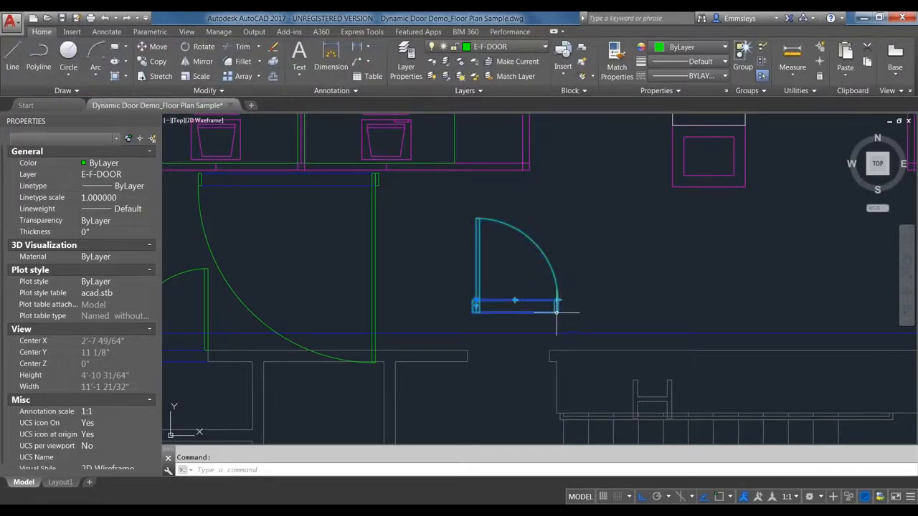
pyautogui.click(477, 306)
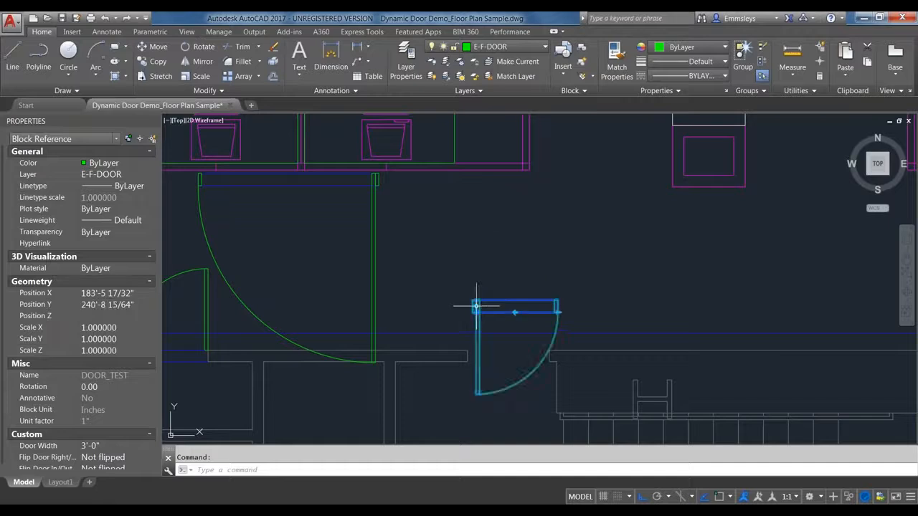
pyautogui.press('Escape')
# - With object snap on and Ortho off, move the door by its right jamb's upper corner into the wall opening beside the stairs
pyautogui.write('m')
pyautogui.press('Return')
pyautogui.click(556, 304)
pyautogui.press('Return')
pyautogui.click(717, 497)
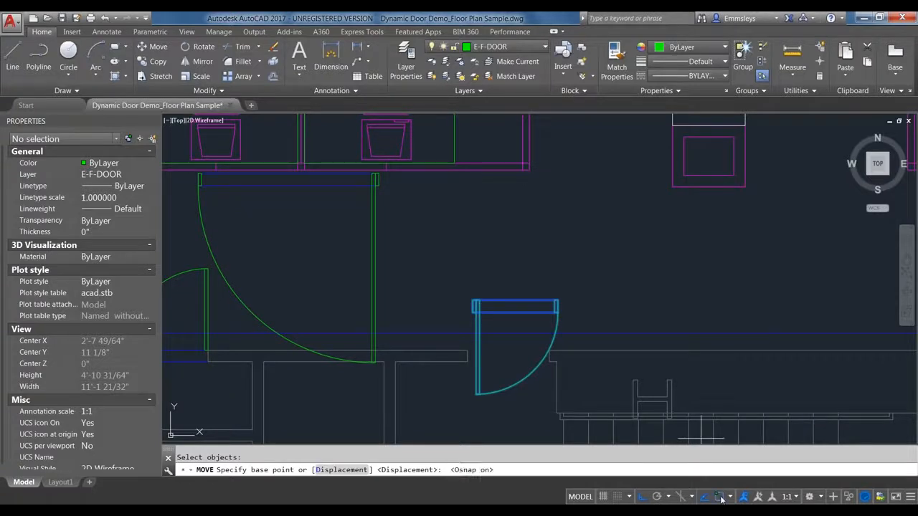
pyautogui.click(558, 300)
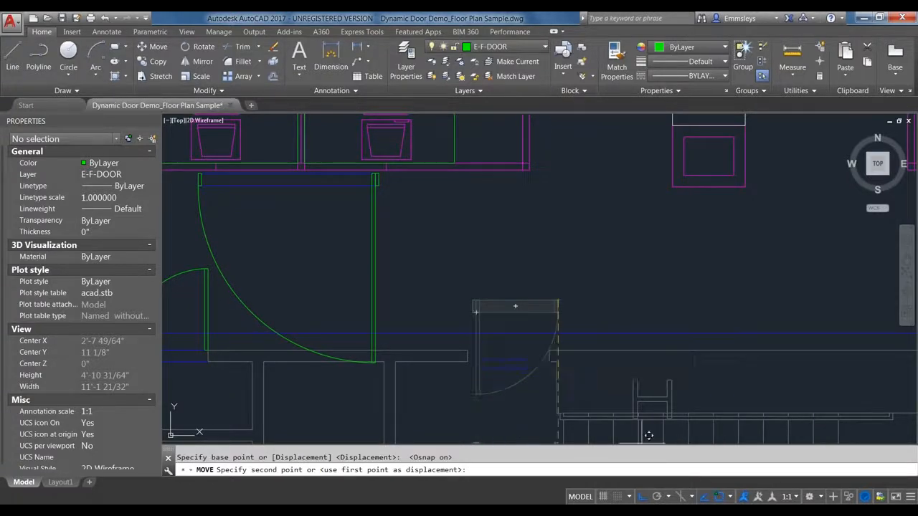
pyautogui.click(641, 498)
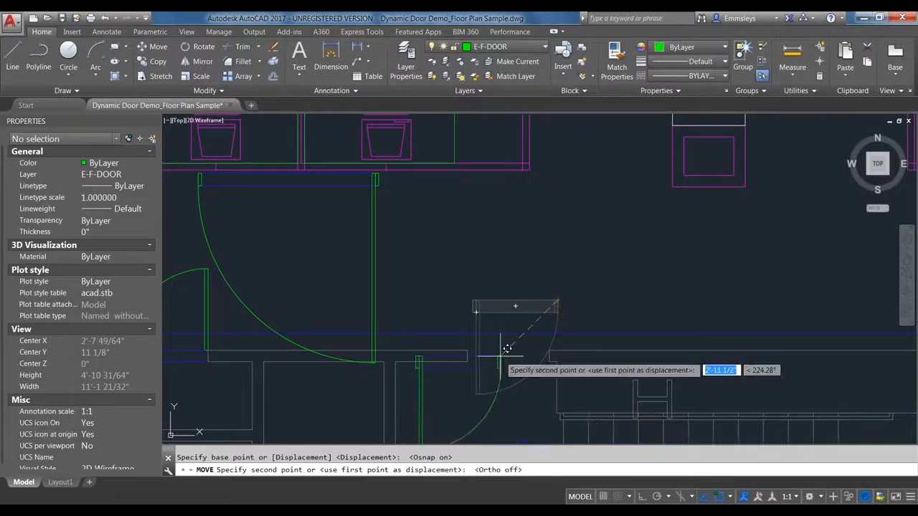
pyautogui.click(556, 343)
# - Stretch the door in the wall opening to a Door Width of 6'-6" and deselect it
pyautogui.moveTo(563, 375); pyautogui.dragTo(573, 281, button='middle')
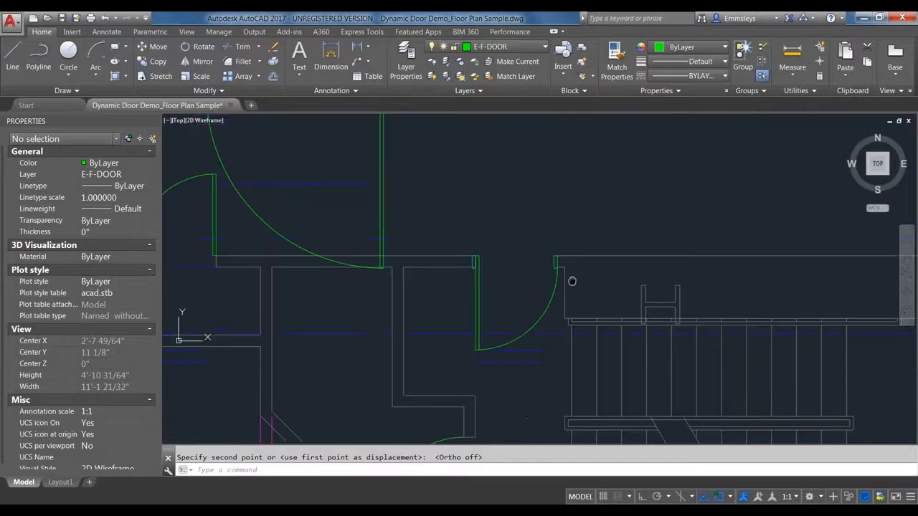
pyautogui.scroll(2, 555, 266)
pyautogui.click(557, 246)
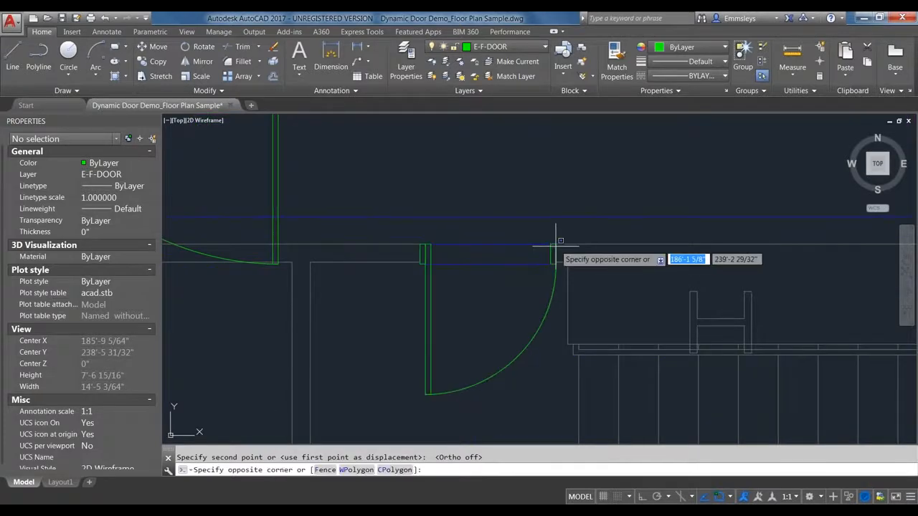
pyautogui.click(551, 259)
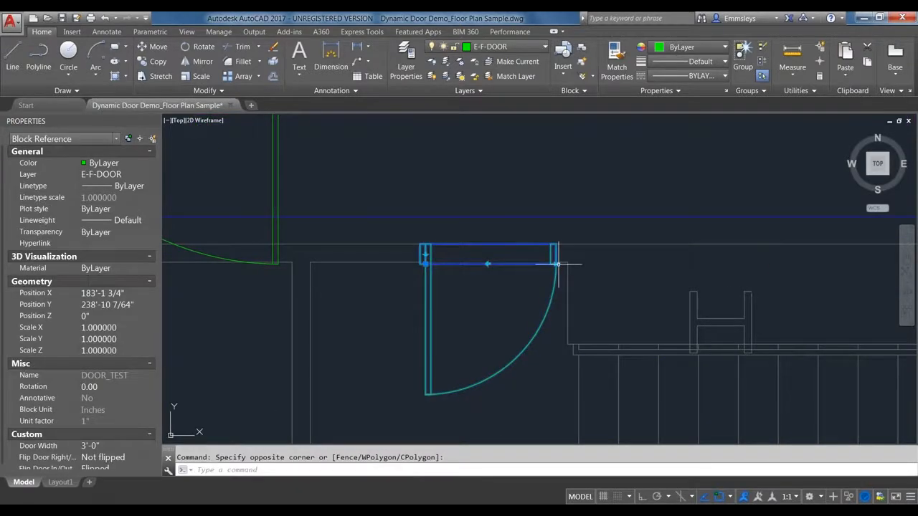
pyautogui.click(558, 264)
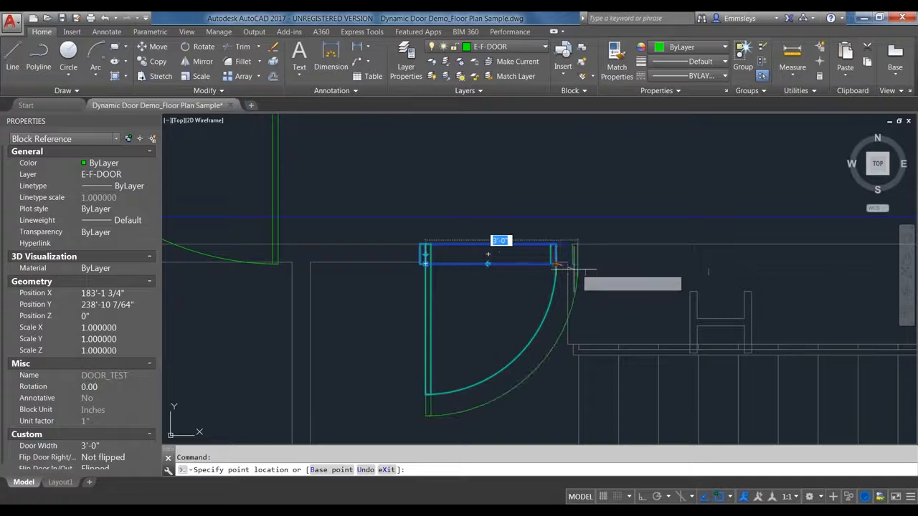
pyautogui.click(702, 283)
pyautogui.scroll(-5, 770, 302)
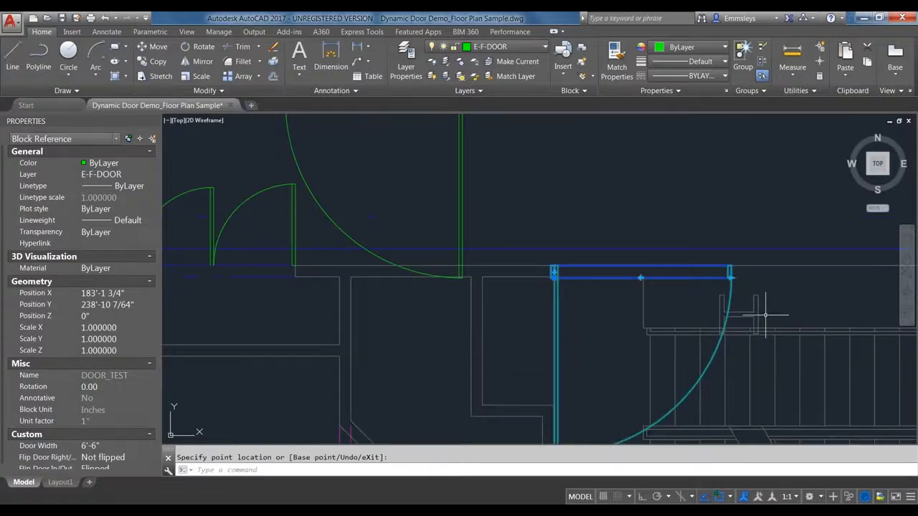
pyautogui.press('Escape')
pyautogui.press('Escape')
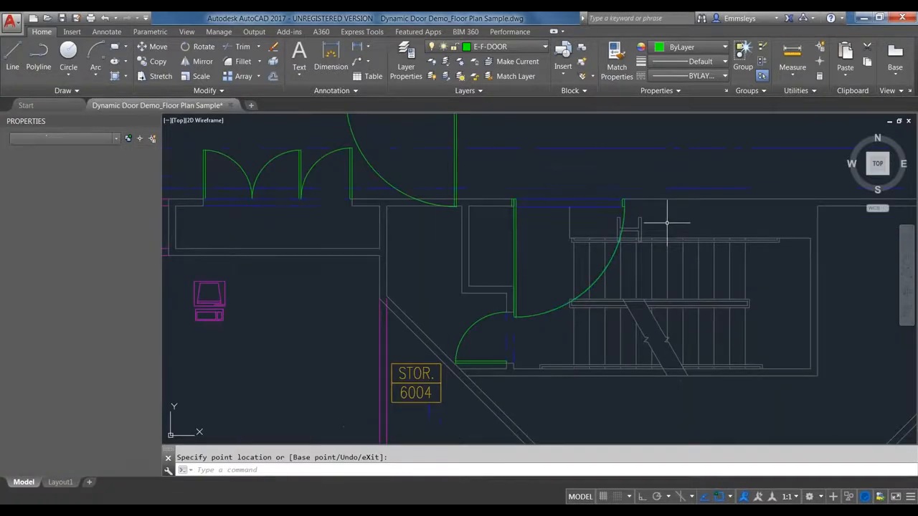
# - Stretch the DOOR_TEST door in the wall opening beside the stairs to a Door Width of 3'-6" and deselect it
pyautogui.moveTo(680, 214); pyautogui.dragTo(630, 292, button='middle')
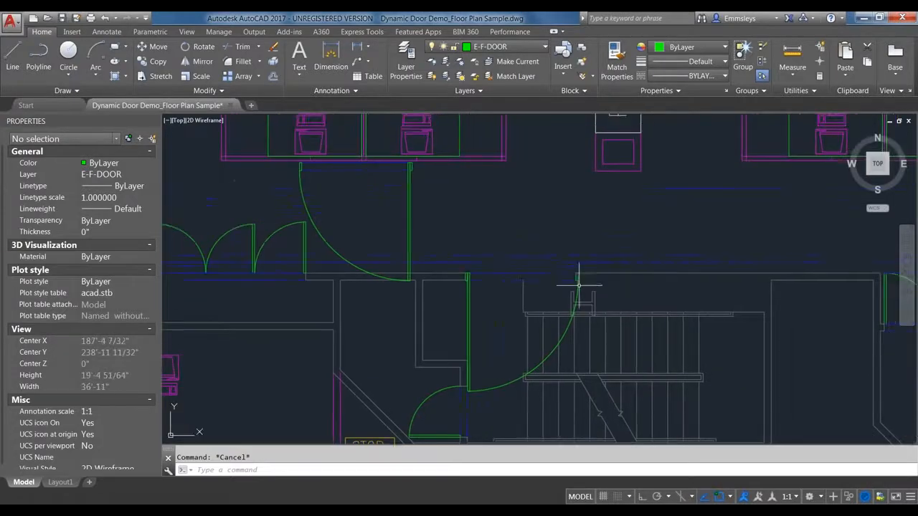
pyautogui.click(579, 276)
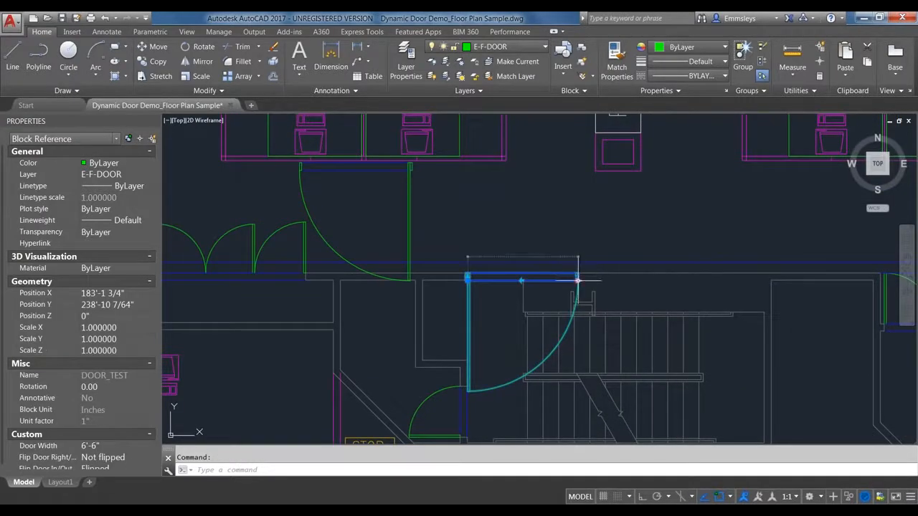
pyautogui.click(578, 280)
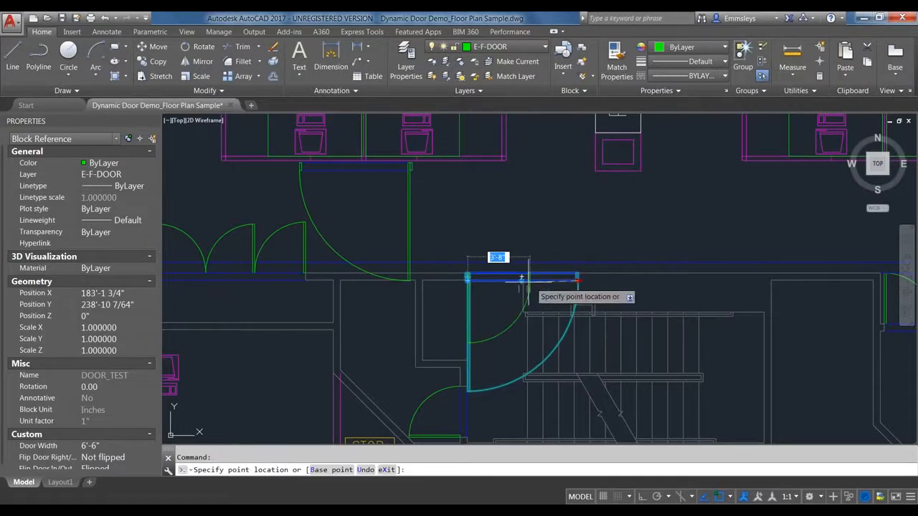
pyautogui.click(522, 278)
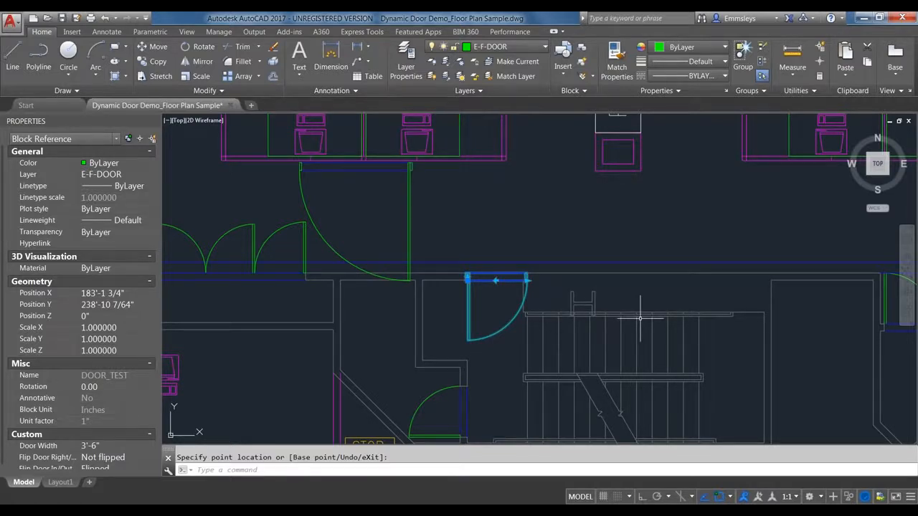
pyautogui.press('Escape')
pyautogui.press('Escape')
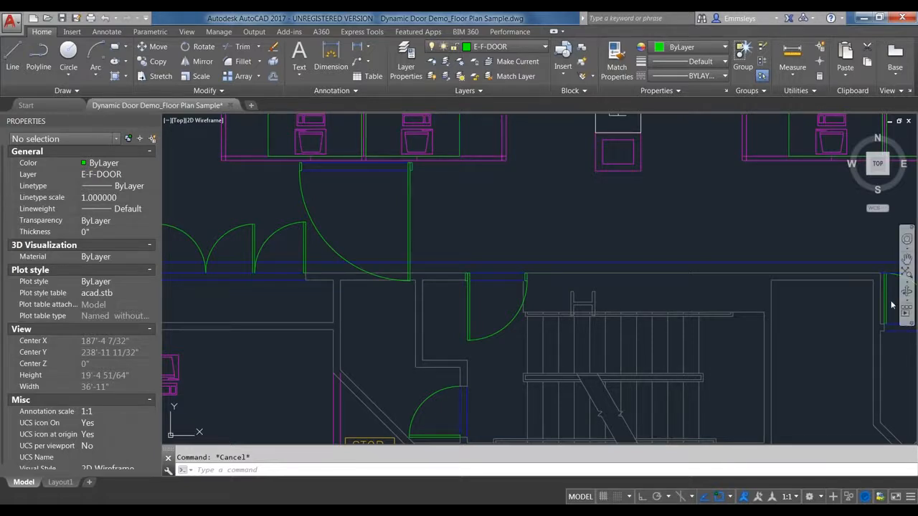
# - Open the stairwell door's DOOR_TEST block in the Block Editor to examine its parameters and actions, and close the editor
pyautogui.click(880, 19)
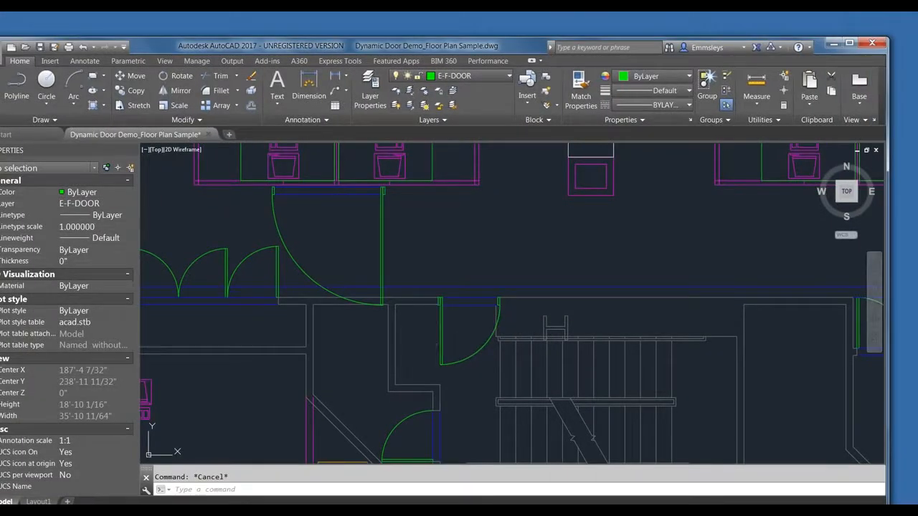
pyautogui.click(441, 336)
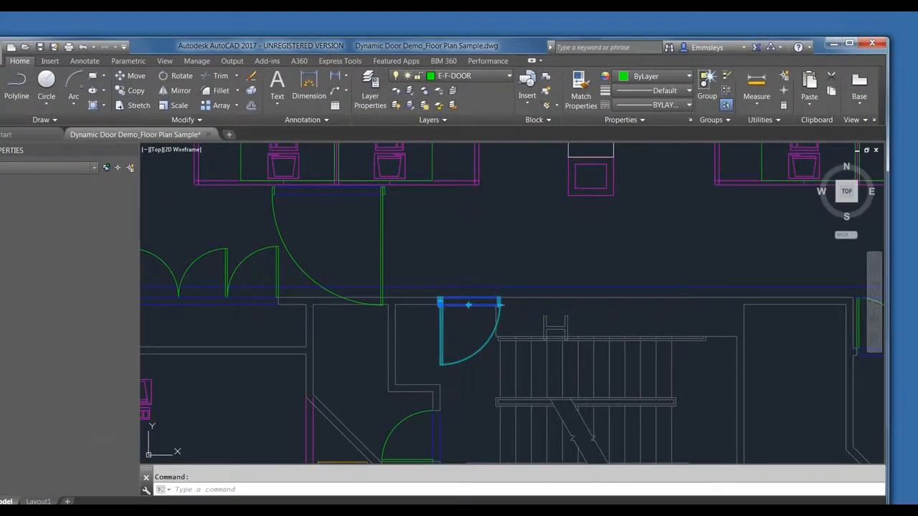
pyautogui.doubleClick(441, 337)
pyautogui.click(432, 369)
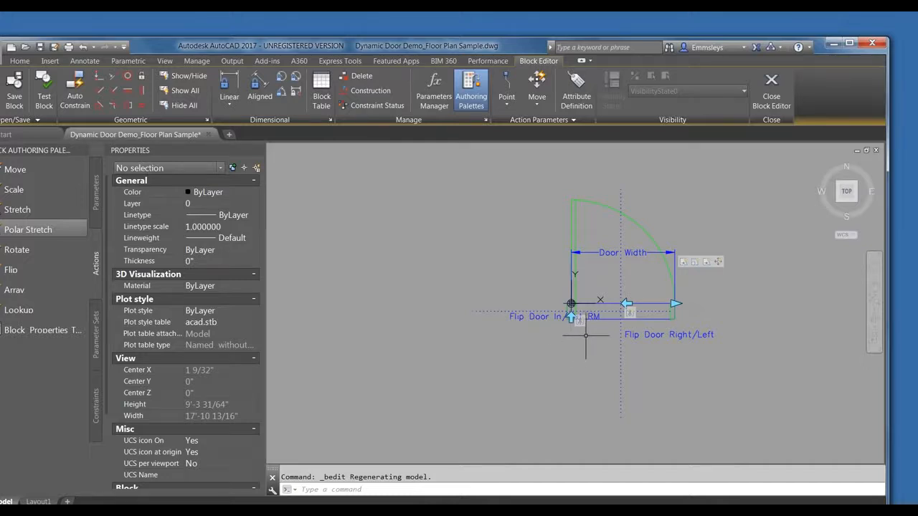
pyautogui.moveTo(730, 345); pyautogui.dragTo(672, 353, button='middle')
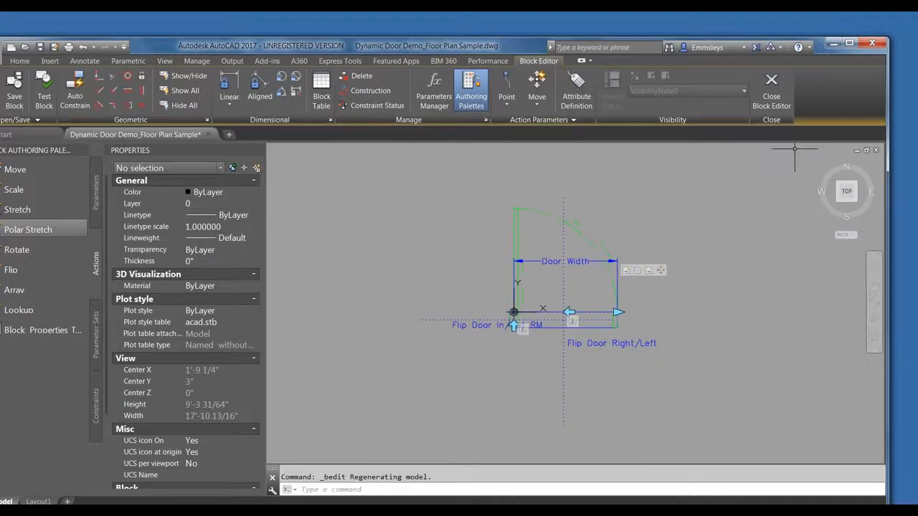
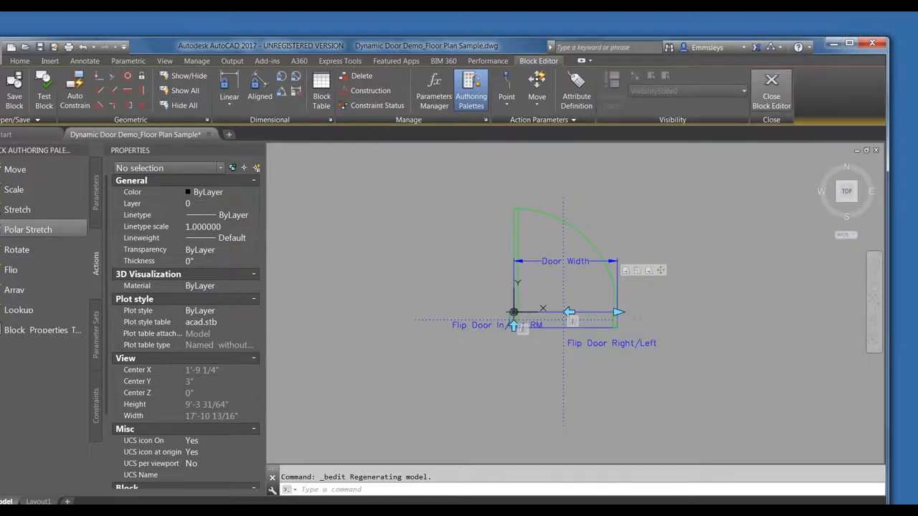
pyautogui.click(771, 90)
pyautogui.click(507, 257)
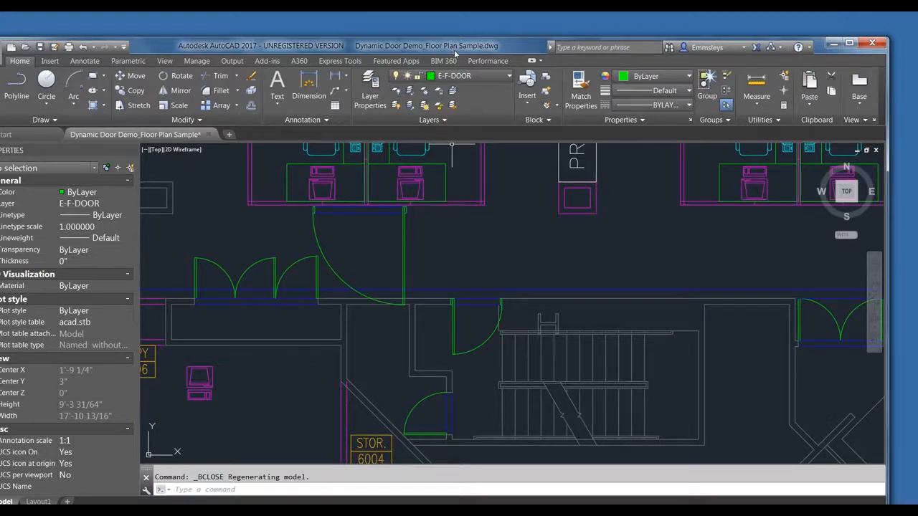
# - Switch to the AutoCAD window containing Floor Plan - Portion.dwg and maximize it
pyautogui.moveTo(459, 49); pyautogui.dragTo(480, 26)
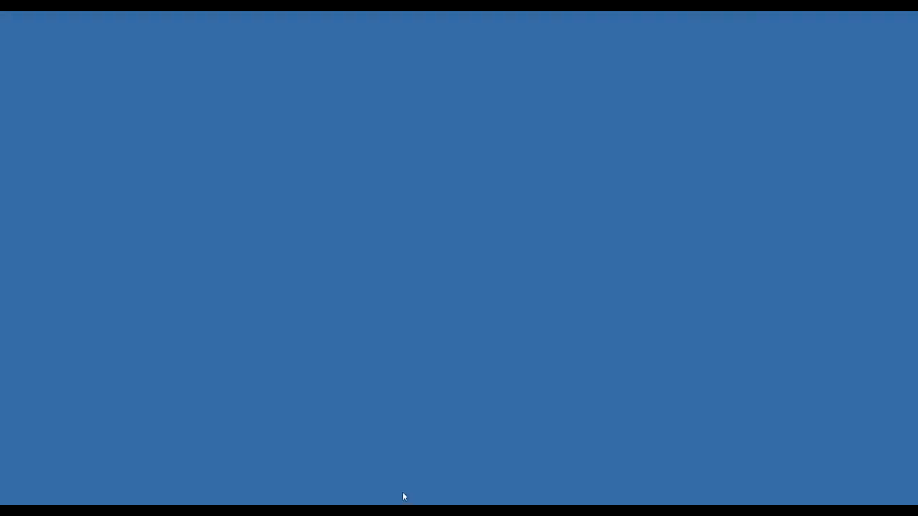
pyautogui.moveTo(413, 494)
pyautogui.click(343, 478)
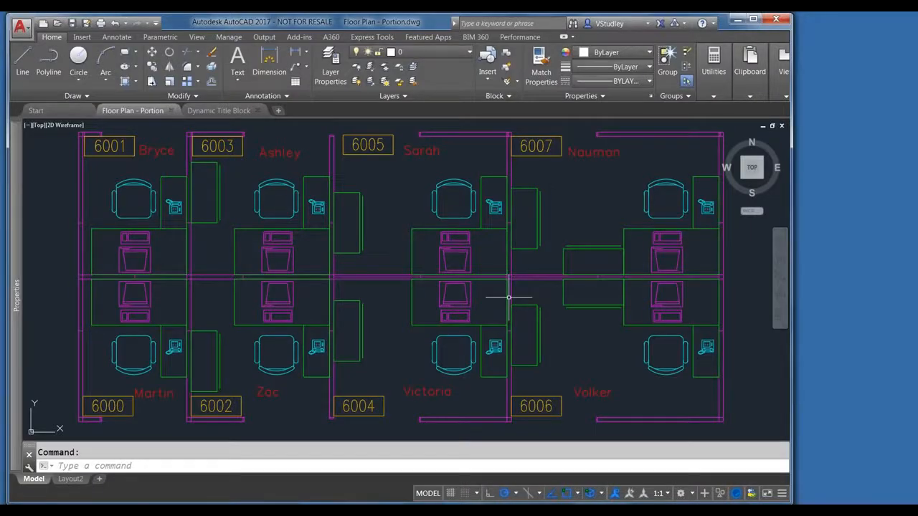
pyautogui.doubleClick(375, 27)
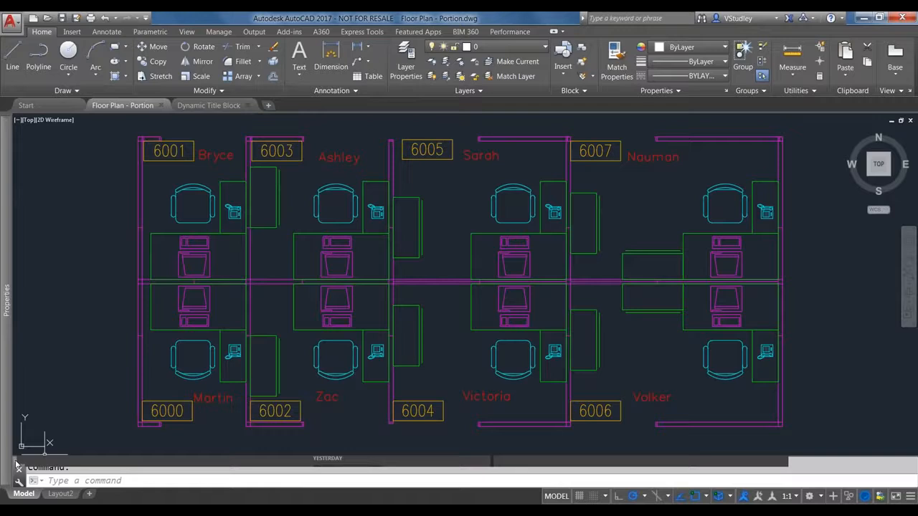
# - Open the Enhanced Attribute Editor for the room number tag 6000 in the floor plan
pyautogui.scroll(-2, 326, 356)
pyautogui.scroll(2, 349, 360)
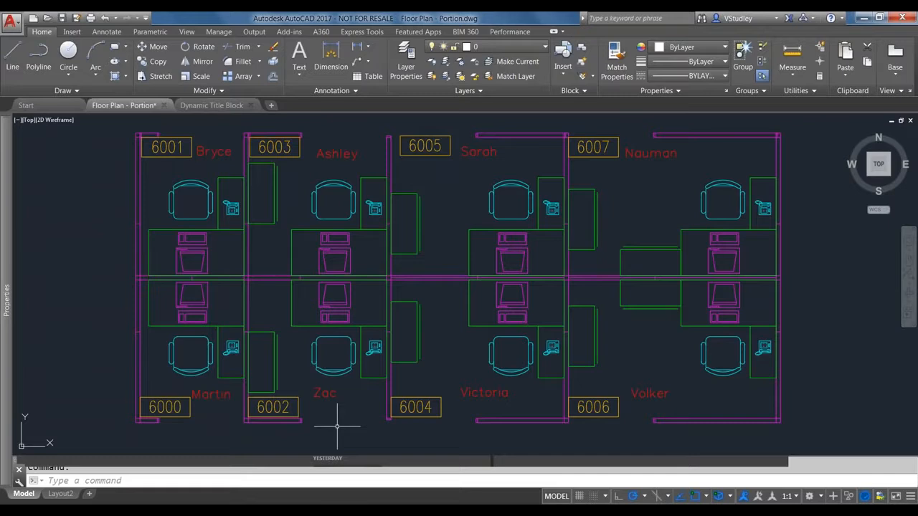
pyautogui.scroll(-2, 550, 180)
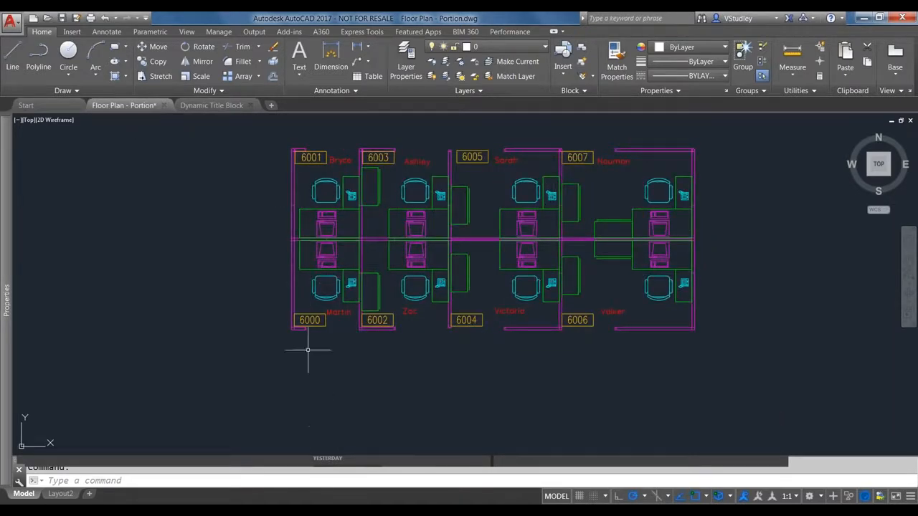
pyautogui.scroll(2, 329, 320)
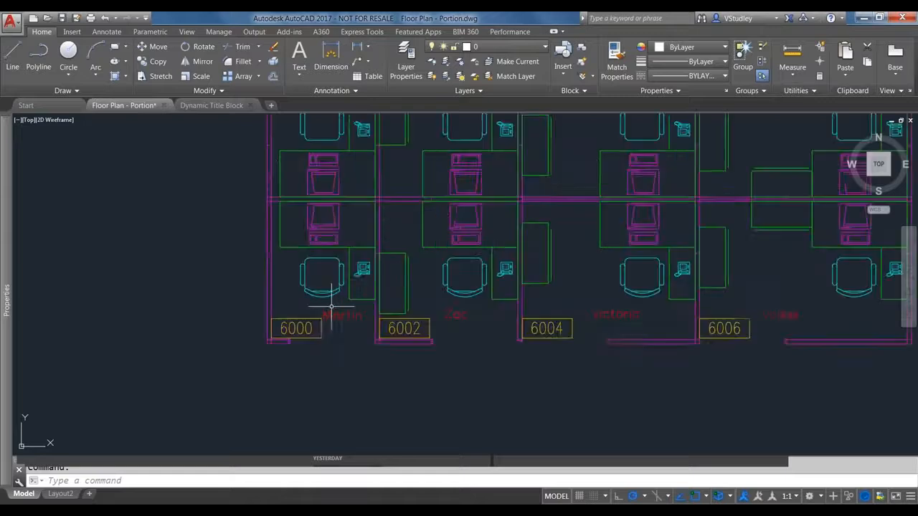
pyautogui.click(298, 329)
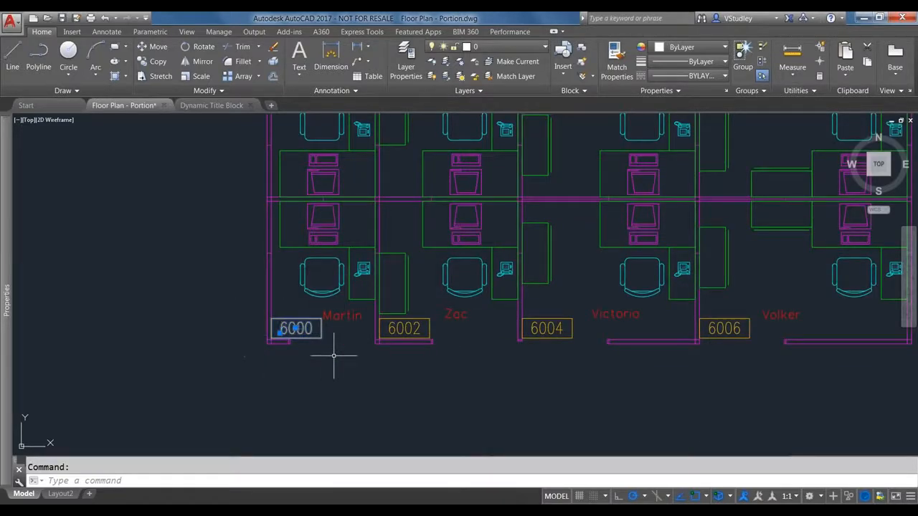
pyautogui.doubleClick(298, 328)
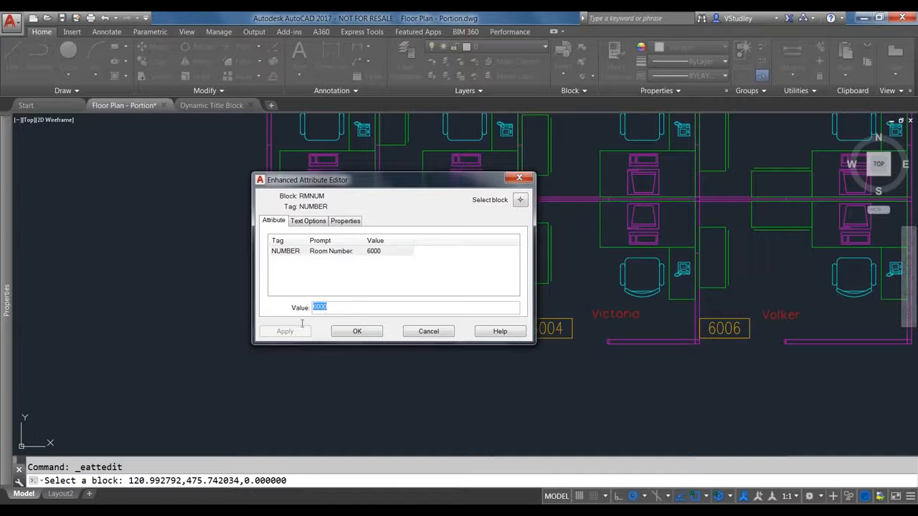
pyautogui.write('slfkefaj')
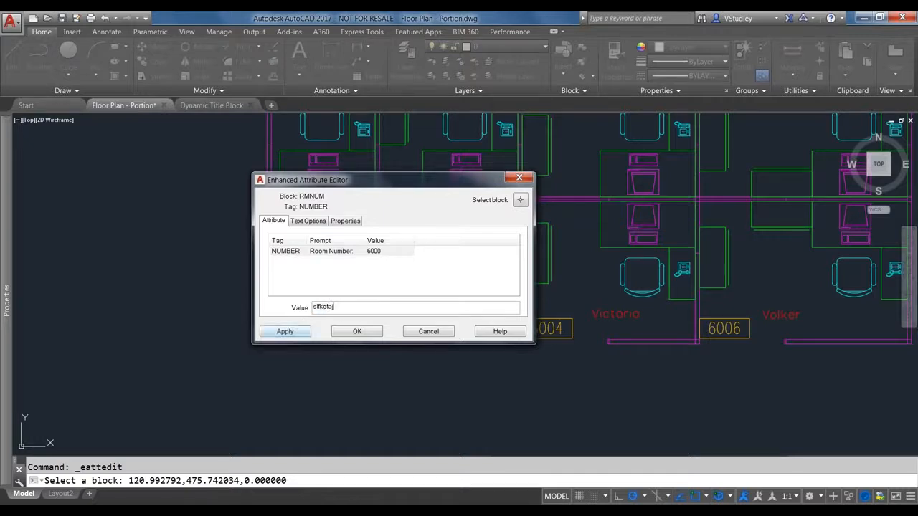
pyautogui.press('BackSpace')
pyautogui.press('BackSpace')
pyautogui.press('BackSpace')
pyautogui.press('BackSpace')
pyautogui.press('BackSpace')
pyautogui.press('BackSpace')
pyautogui.press('BackSpace')
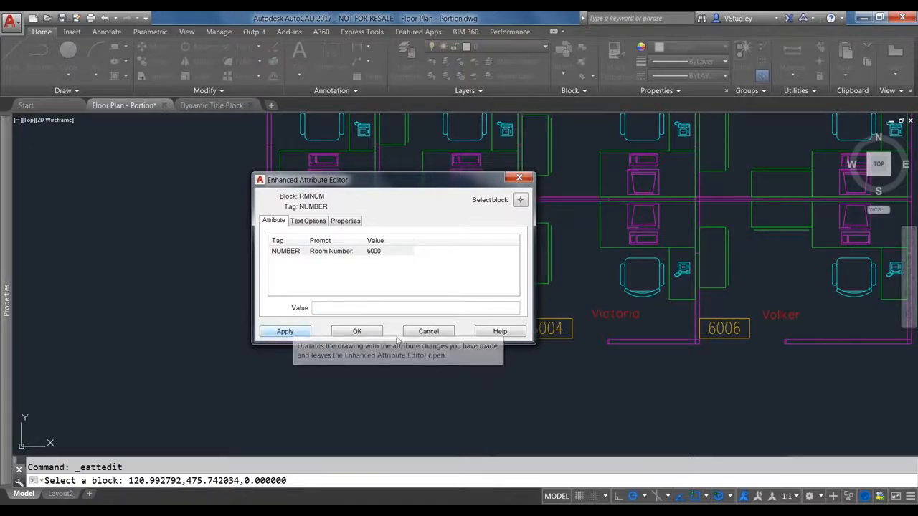
pyautogui.click(428, 334)
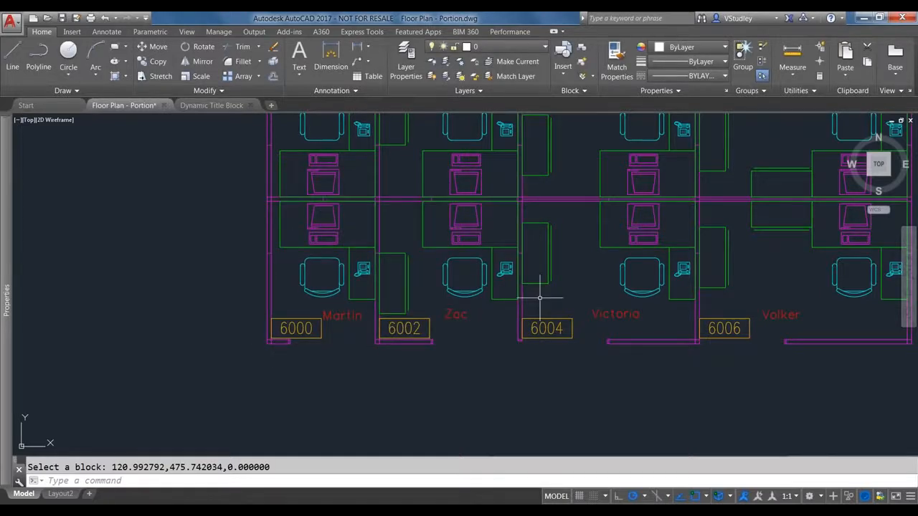
pyautogui.click(336, 310)
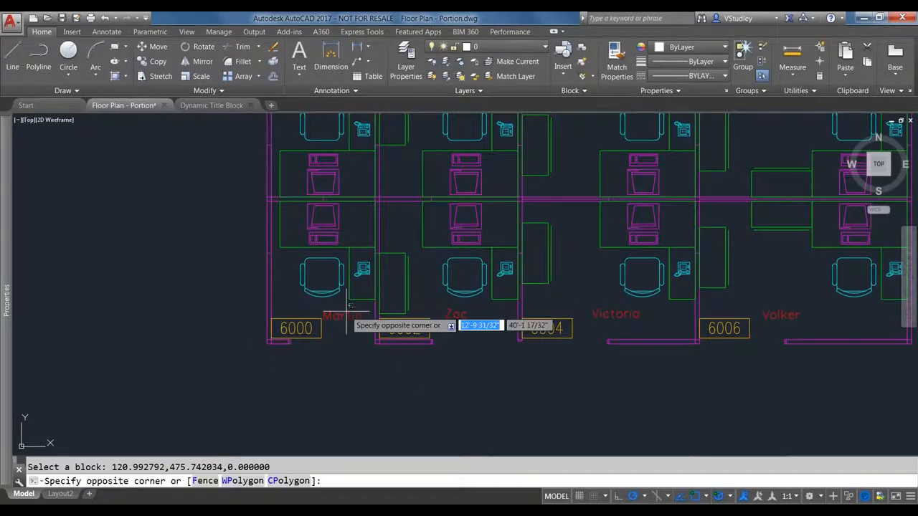
pyautogui.click(337, 322)
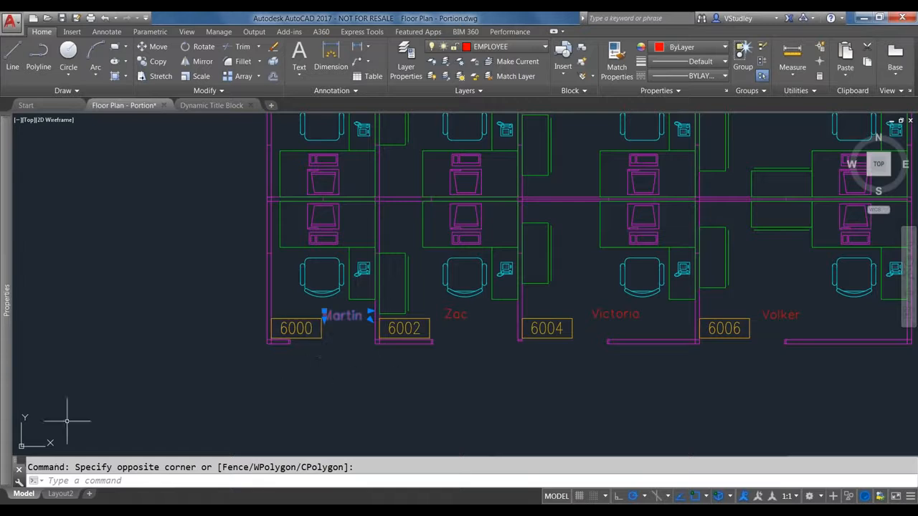
pyautogui.press('Escape')
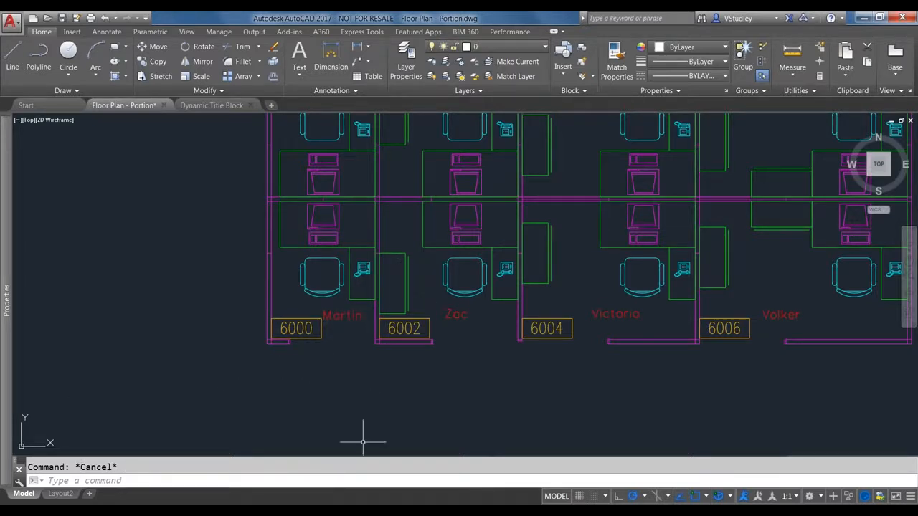
# - Draw a rectangle over the outline of the 6000 room number tag, from its upper-left to its lower-right corner
pyautogui.scroll(-2, 290, 365)
pyautogui.moveTo(470, 416); pyautogui.dragTo(449, 233, button='middle')
pyautogui.moveTo(441, 423); pyautogui.dragTo(429, 296, button='middle')
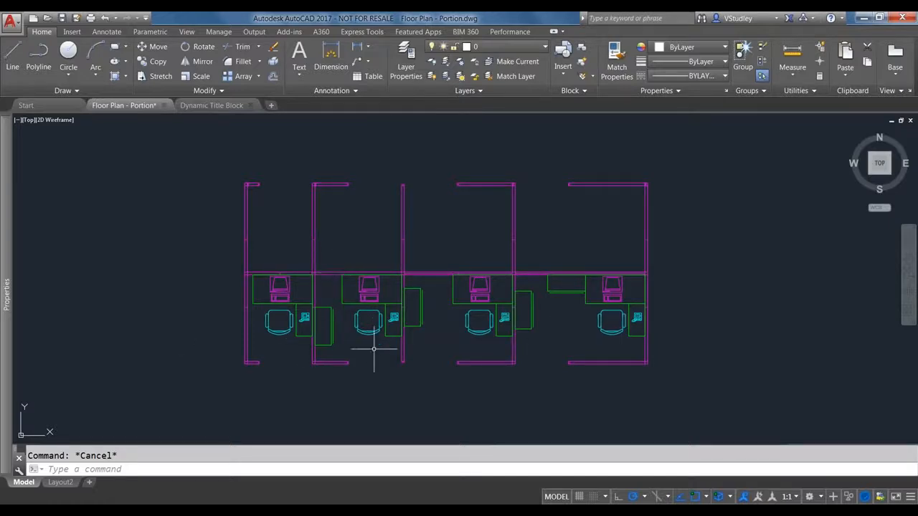
pyautogui.write('rect')
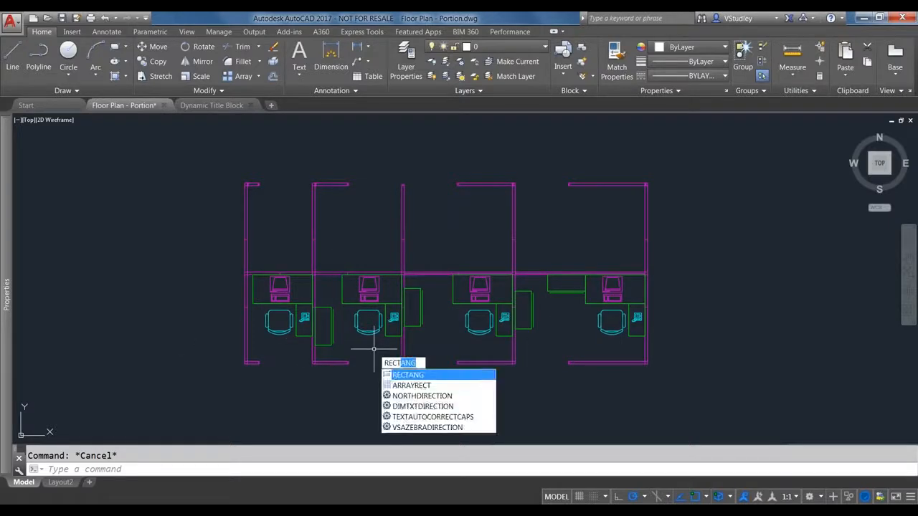
pyautogui.press('Return')
pyautogui.scroll(-2, 410, 414)
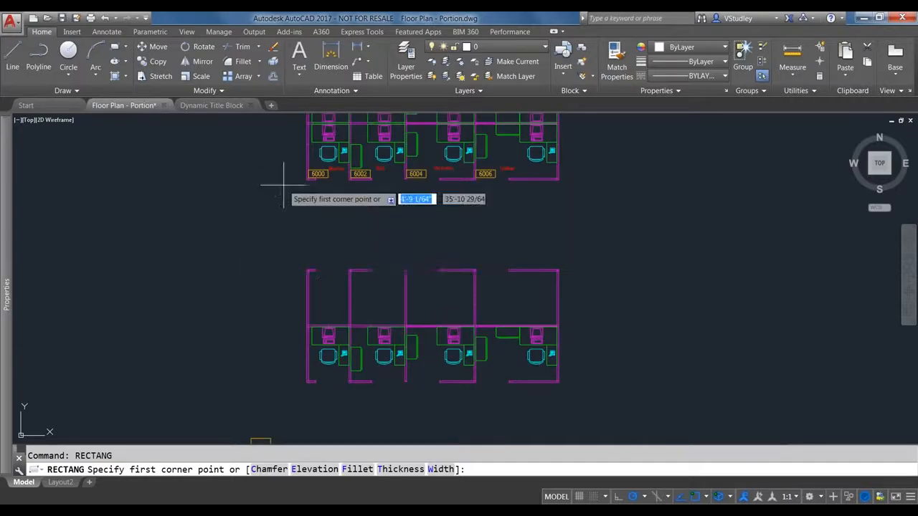
pyautogui.scroll(5, 299, 169)
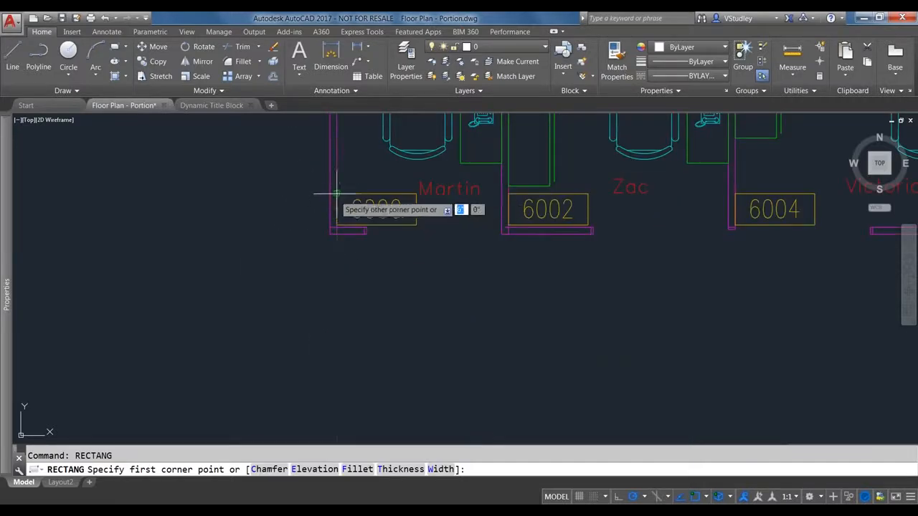
pyautogui.click(336, 194)
pyautogui.click(416, 225)
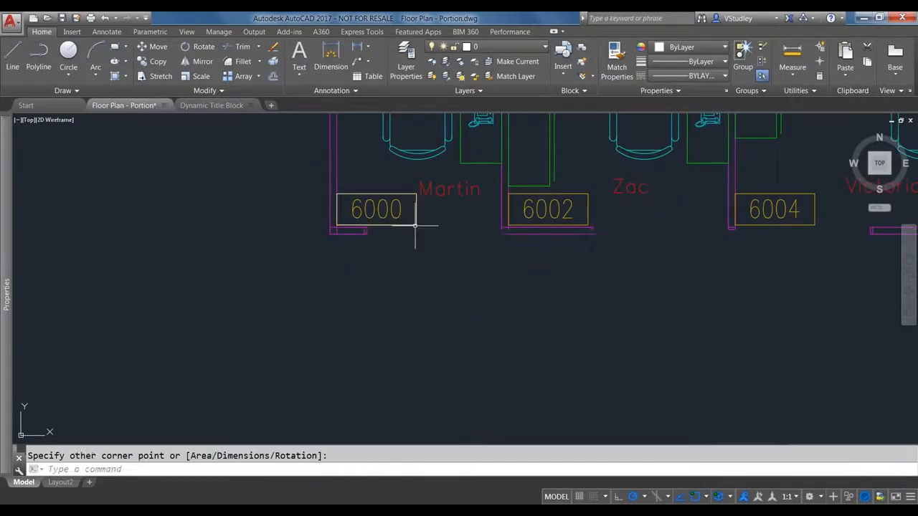
# - Move the new rectangle from the midpoint of its lower edge to the empty area below the floor plan, near the origin
pyautogui.click(394, 194)
pyautogui.write('m')
pyautogui.press('Return')
pyautogui.click(376, 224)
pyautogui.scroll(-8, 401, 143)
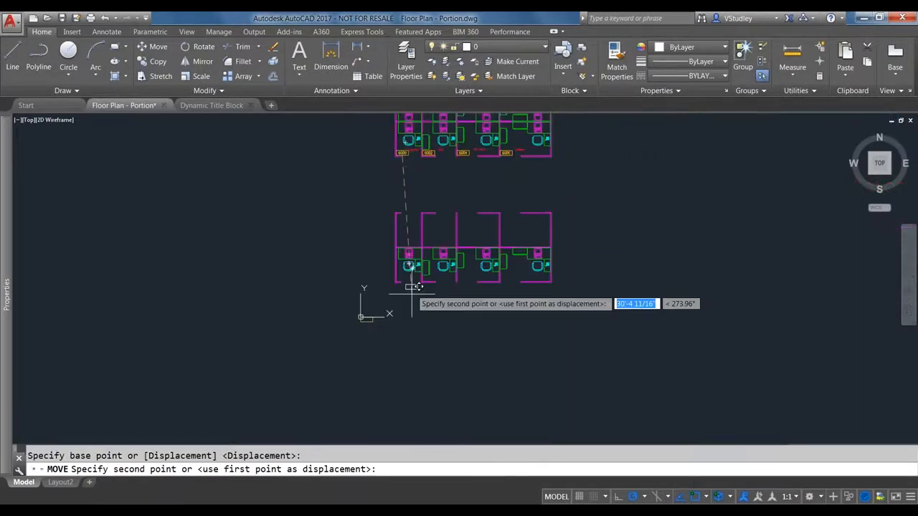
pyautogui.scroll(5, 362, 307)
pyautogui.click(380, 308)
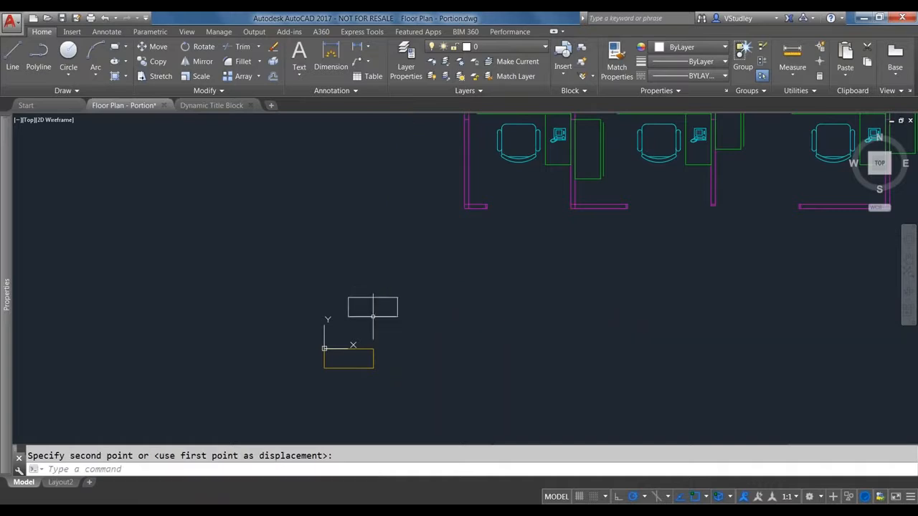
# - Erase the existing yellow tag box at the origin, just below the moved rectangle
pyautogui.click(389, 378)
pyautogui.click(343, 346)
pyautogui.press('Delete')
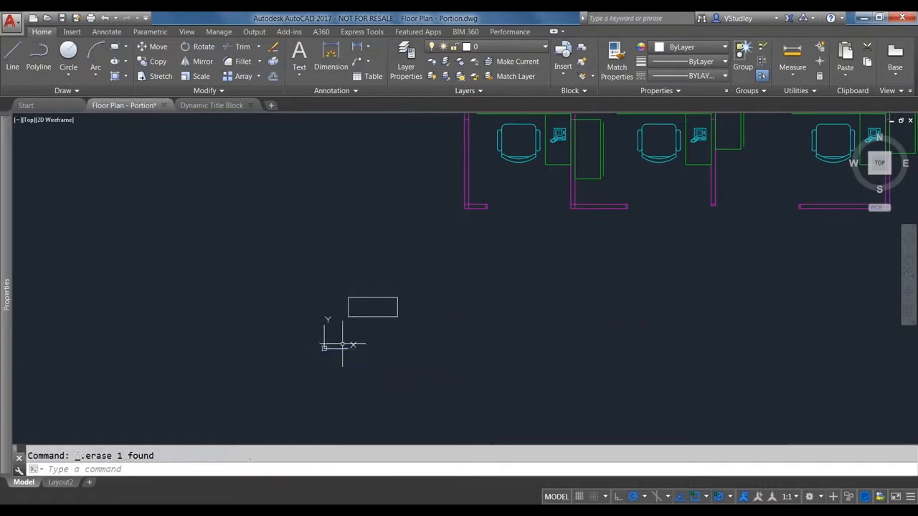
# - Assign the rectangle near the origin to the RMNUM layer and clear the selection
pyautogui.scroll(2, 351, 311)
pyautogui.click(484, 351)
pyautogui.click(286, 275)
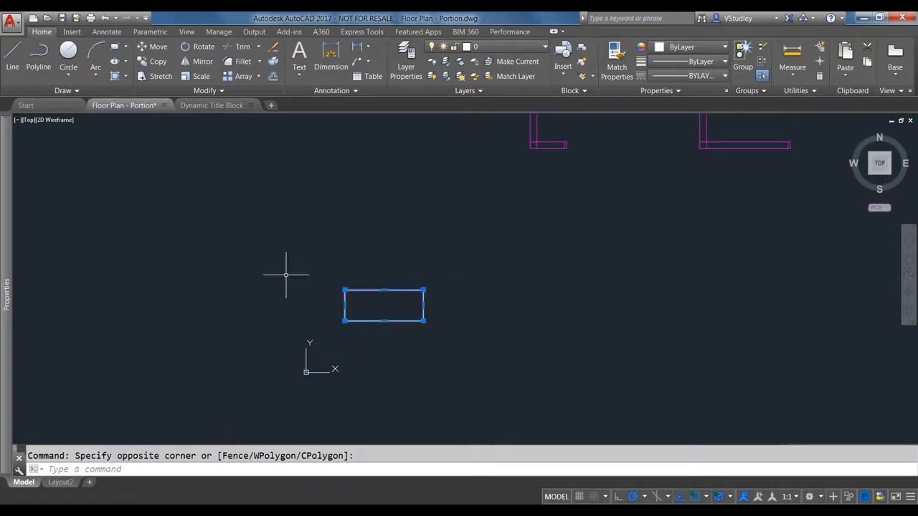
pyautogui.click(510, 47)
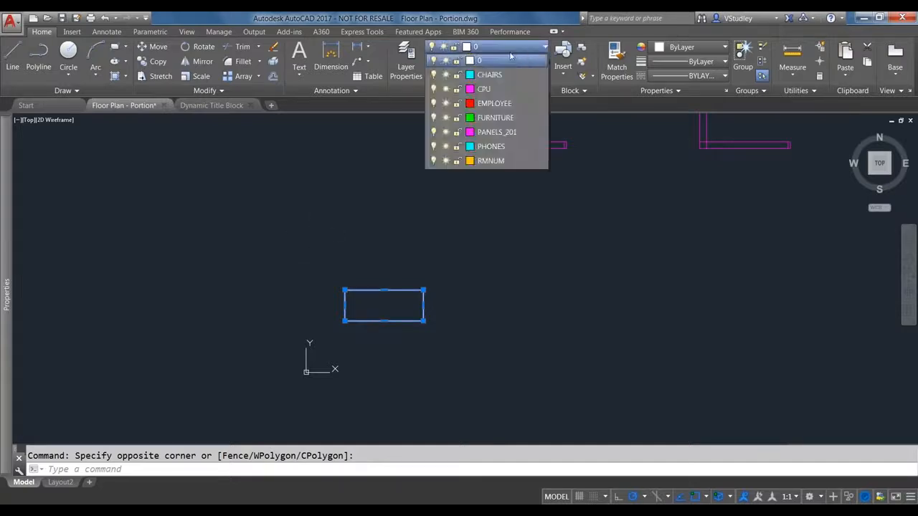
pyautogui.click(506, 161)
pyautogui.press('Escape')
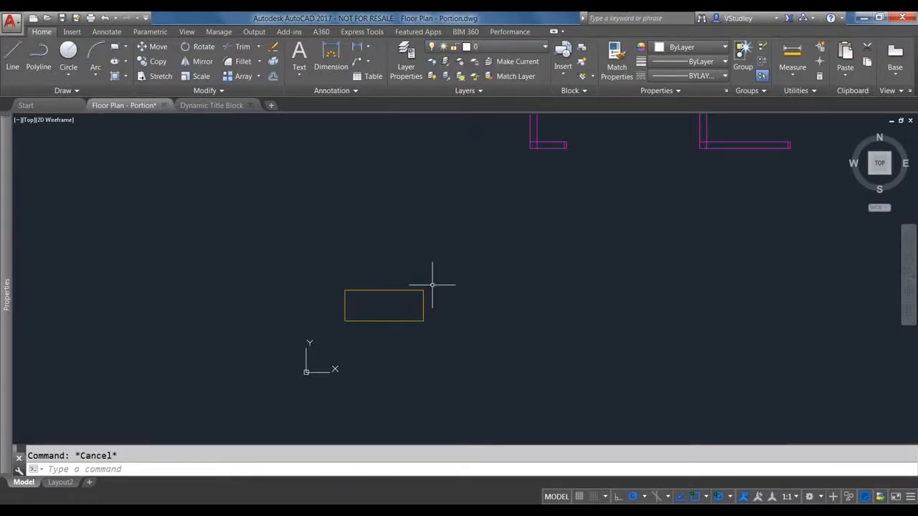
# - Define the rectangle as a block named ROOMINFO with its lower-left corner as base point, and open it in the block editor
pyautogui.click(449, 365)
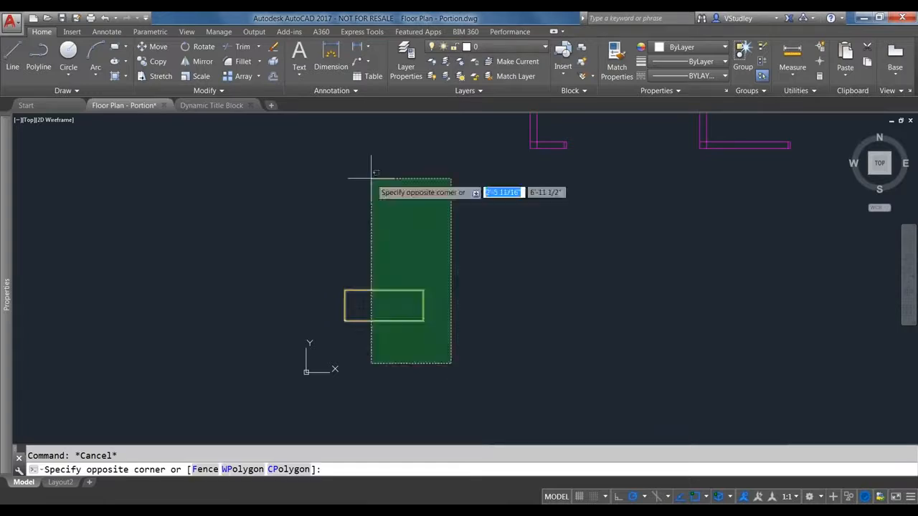
pyautogui.click(371, 177)
pyautogui.write('block')
pyautogui.press('Return')
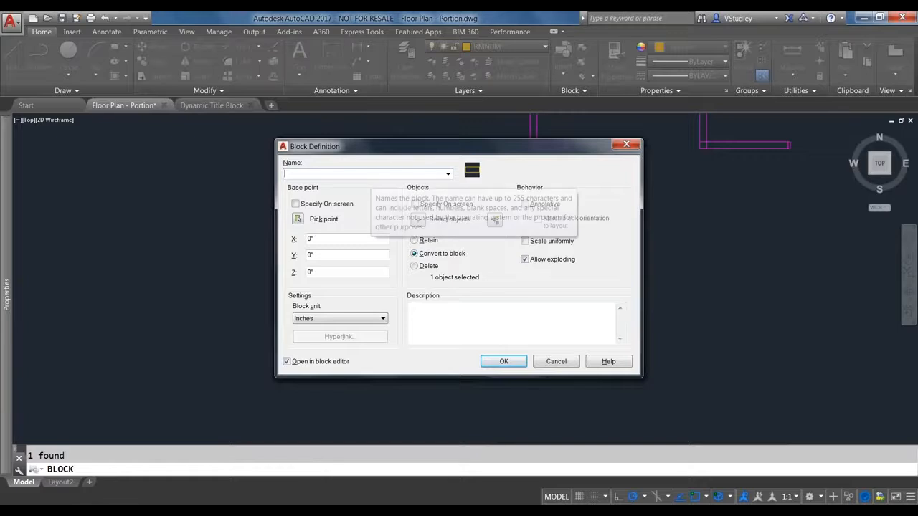
pyautogui.write('RO')
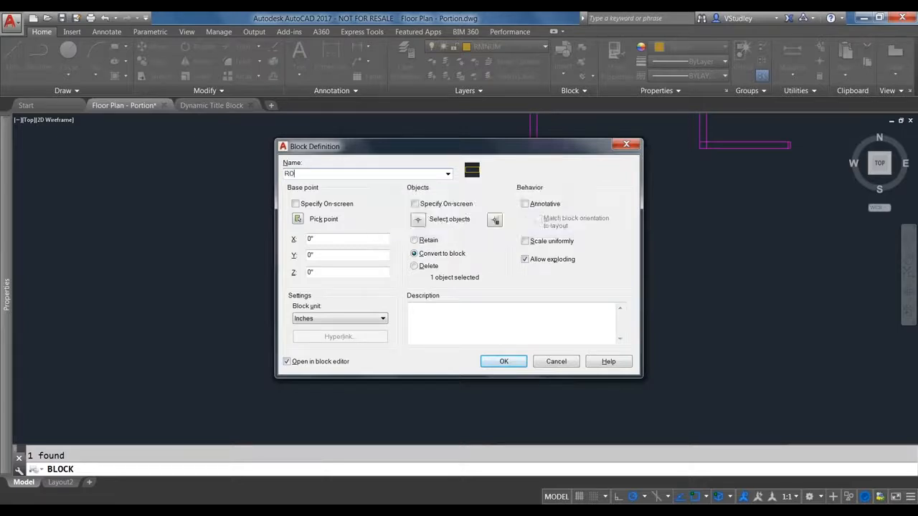
pyautogui.write('OMINFO')
pyautogui.click(297, 219)
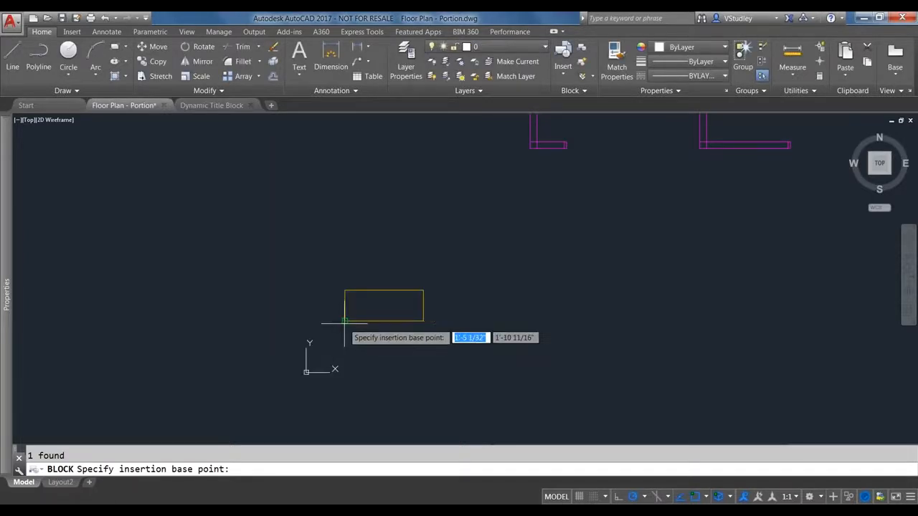
pyautogui.click(346, 322)
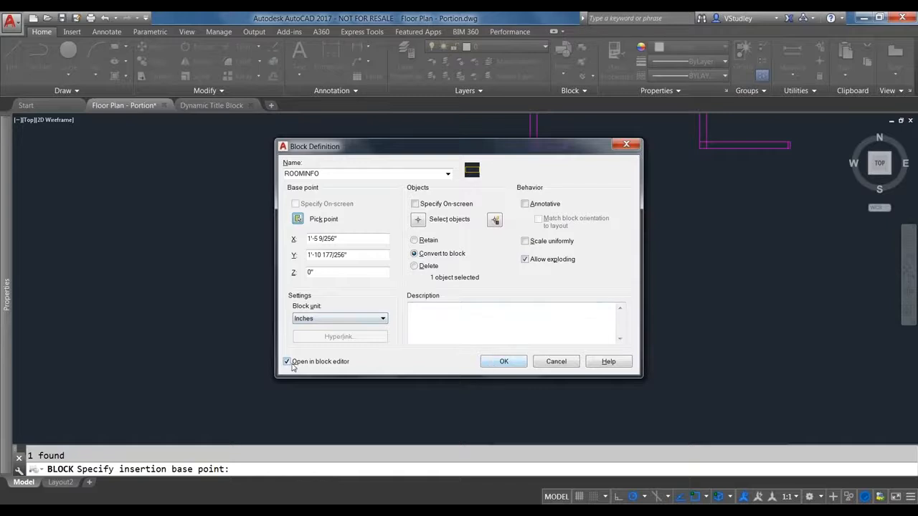
pyautogui.click(497, 363)
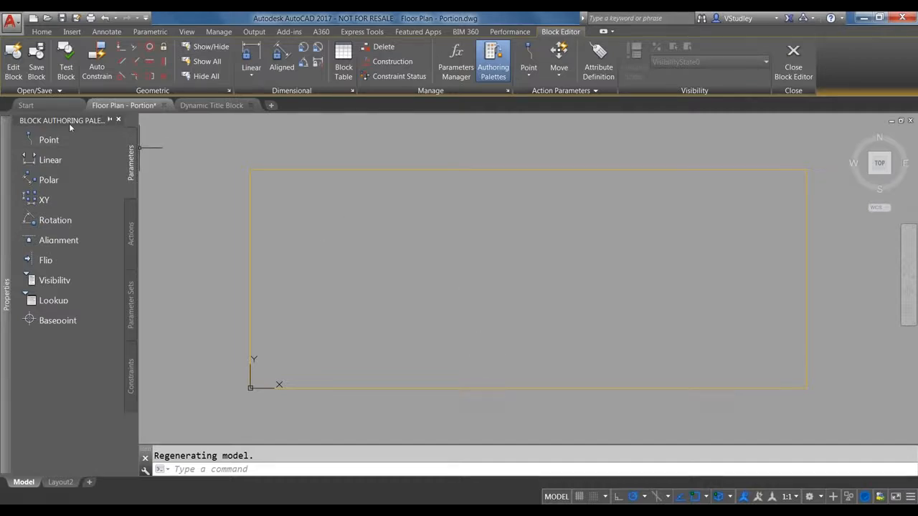
# - Review the ROOMINFO block's properties, including its annotative, uniform scaling, exploding and units settings
pyautogui.moveTo(6, 209)
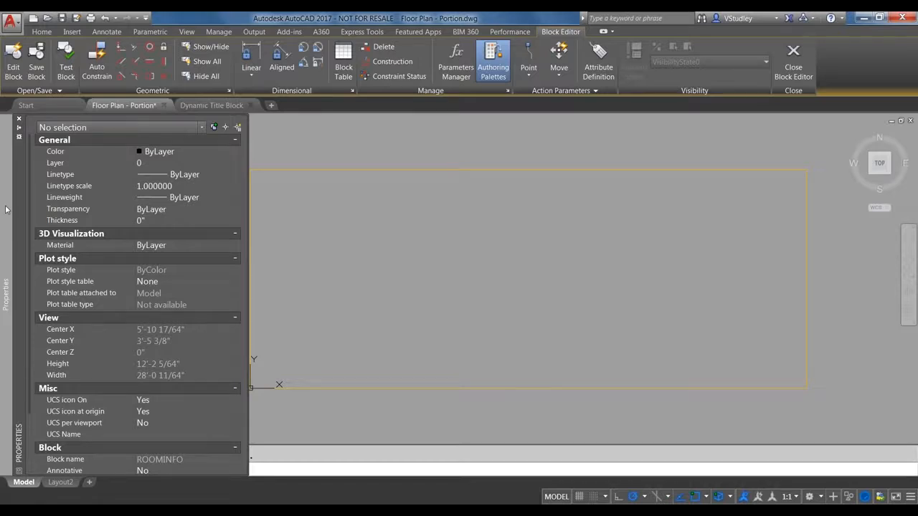
pyautogui.click(389, 247)
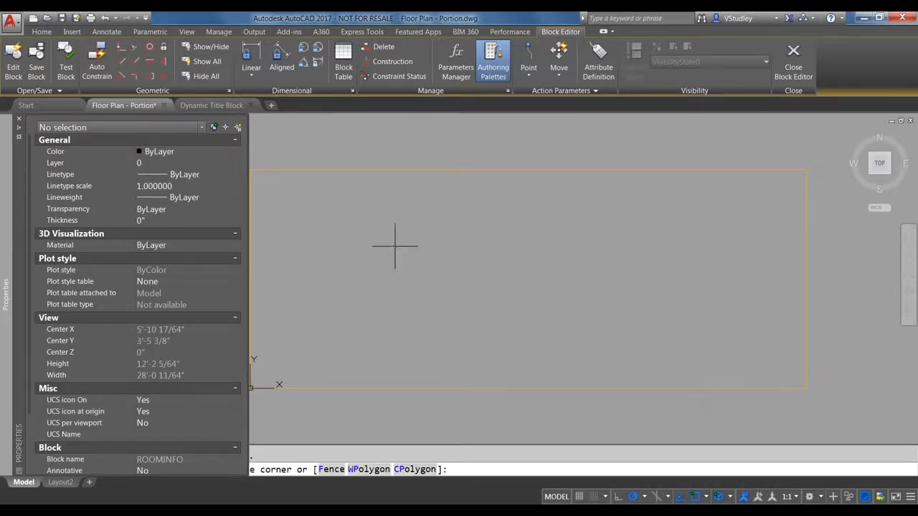
pyautogui.press('Escape')
pyautogui.moveTo(3, 244)
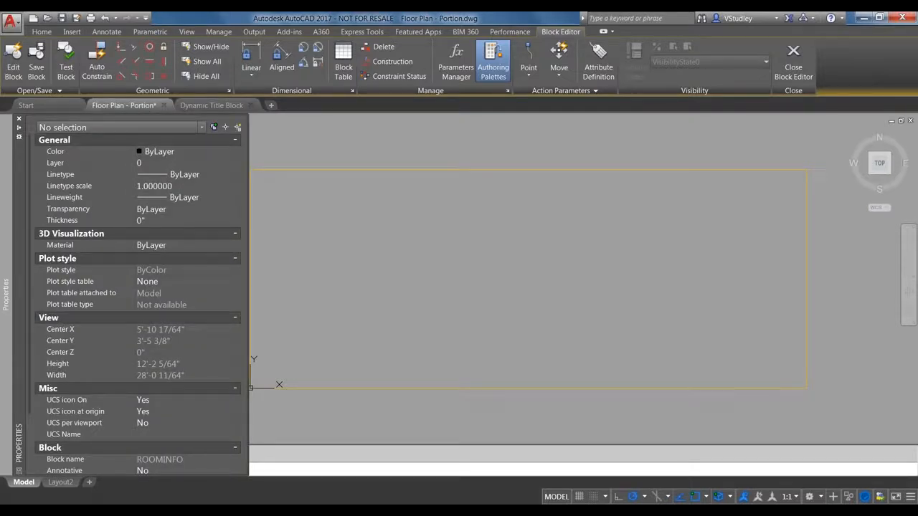
pyautogui.scroll(-4, 137, 317)
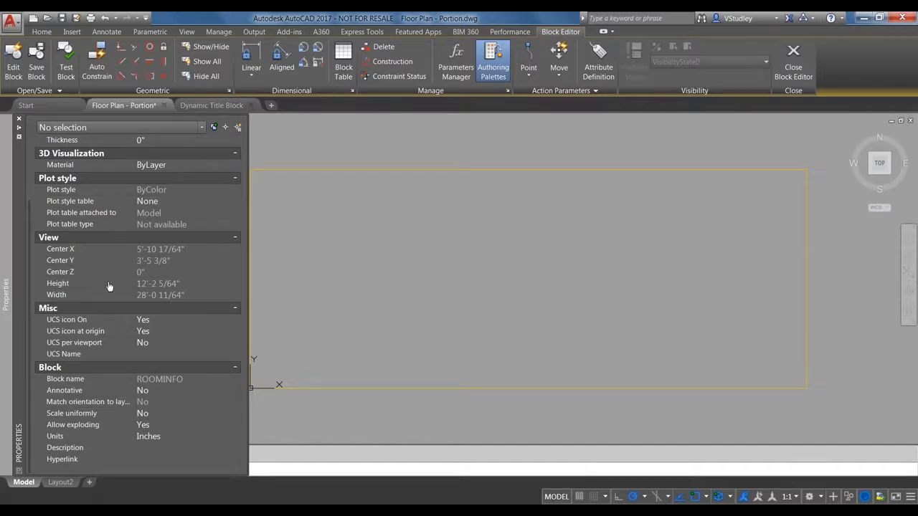
pyautogui.scroll(3, 109, 287)
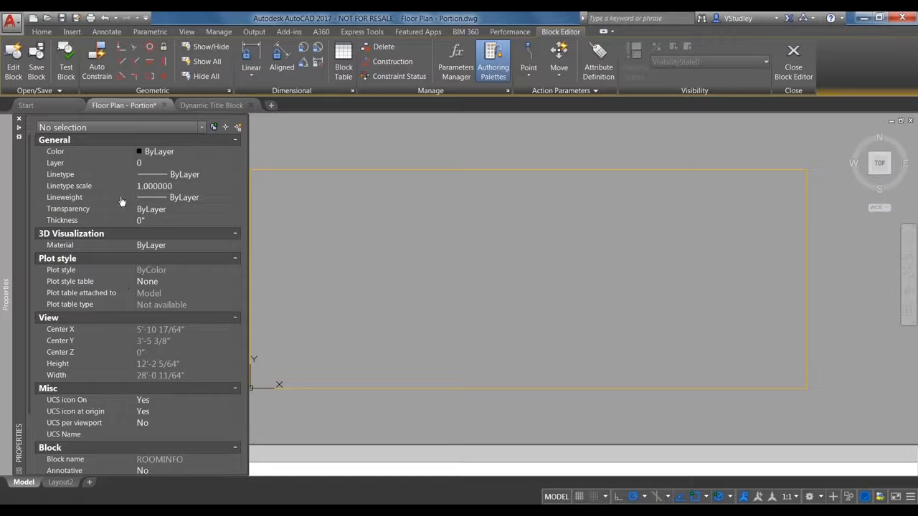
pyautogui.hotkey('ctrl', '1')
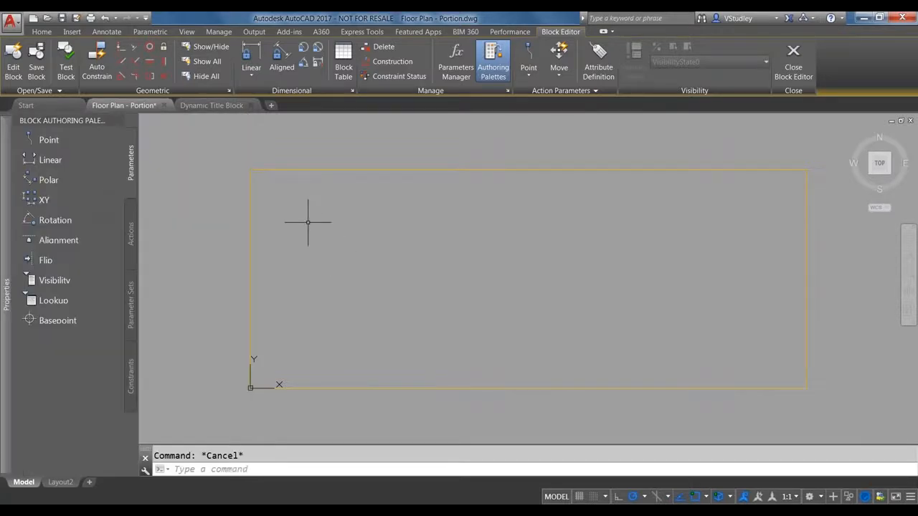
pyautogui.click(492, 279)
pyautogui.click(435, 244)
pyautogui.press('Escape')
# - Start an attribute definition with tag UNIT#, prompt UNIT# and default value XXXX
pyautogui.scroll(-2, 434, 244)
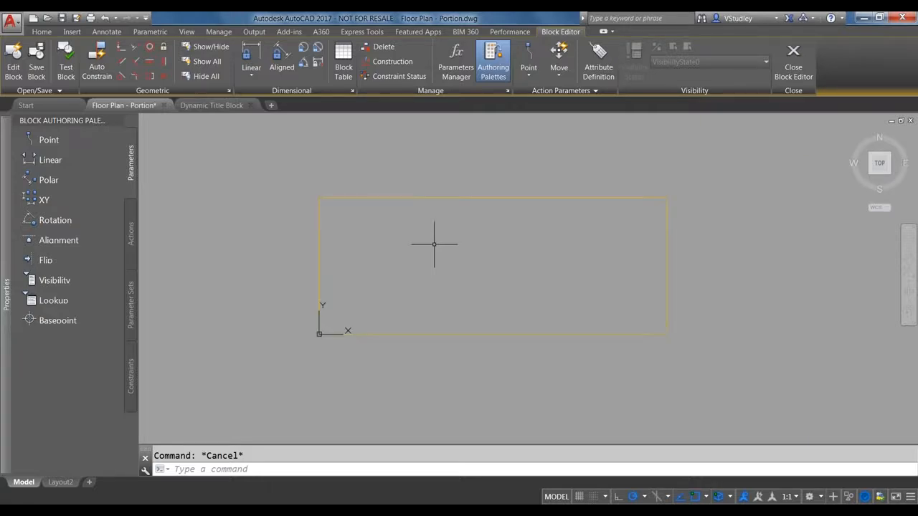
pyautogui.click(596, 65)
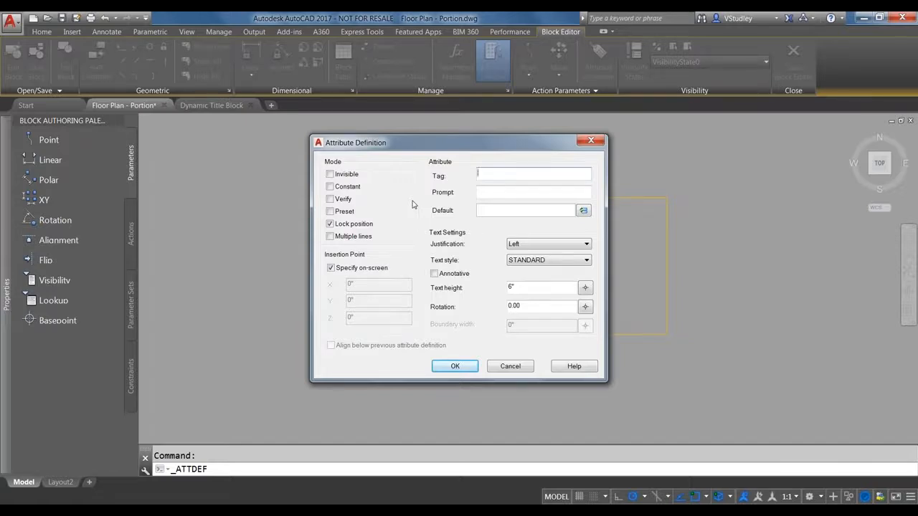
pyautogui.write('UNIT#')
pyautogui.press('Tab')
pyautogui.write('UNIT#')
pyautogui.press('Tab')
pyautogui.write('XXXX')
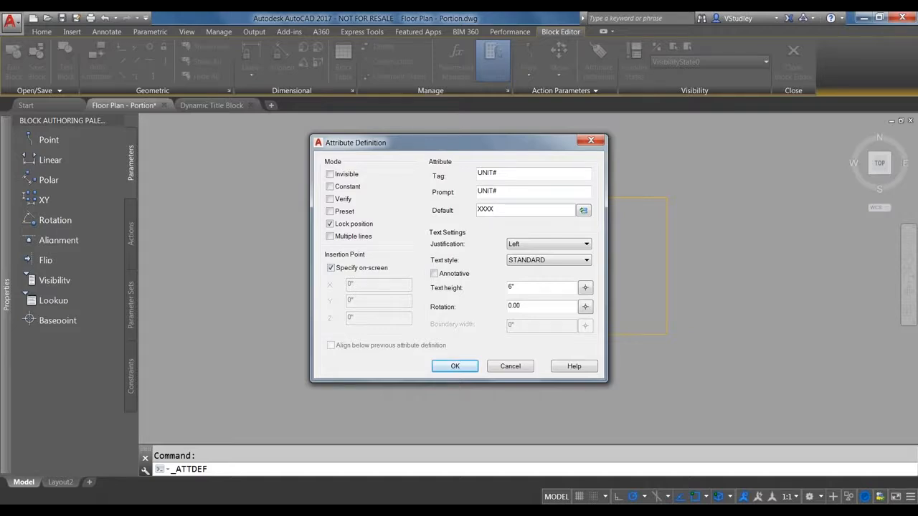
# - Give the UNIT# attribute an 8" text height and Middle center justification, and place it at the center of the rectangle
pyautogui.moveTo(526, 288); pyautogui.dragTo(505, 288)
pyautogui.write('8')
pyautogui.click(540, 245)
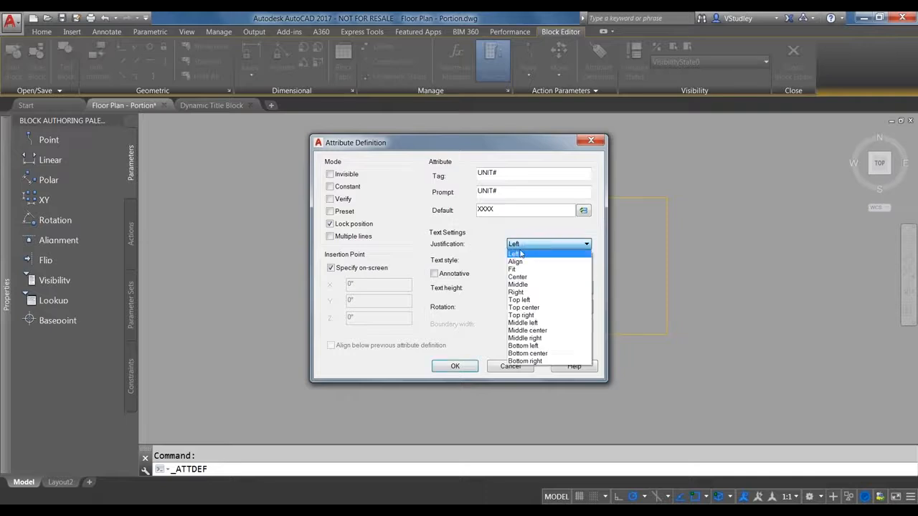
pyautogui.click(532, 331)
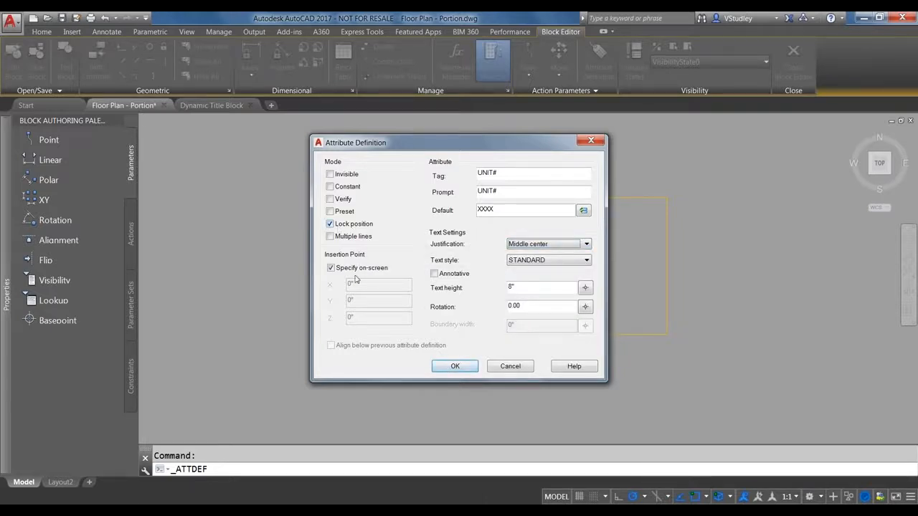
pyautogui.click(455, 367)
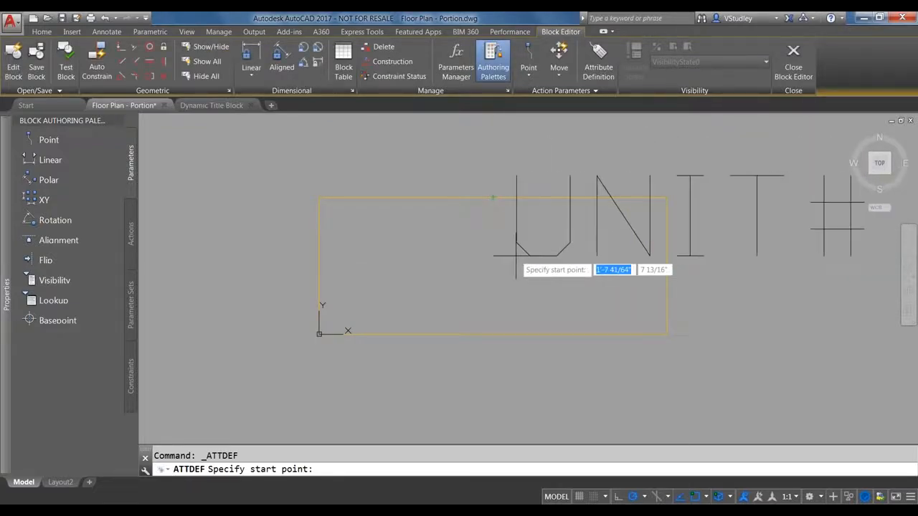
pyautogui.click(492, 266)
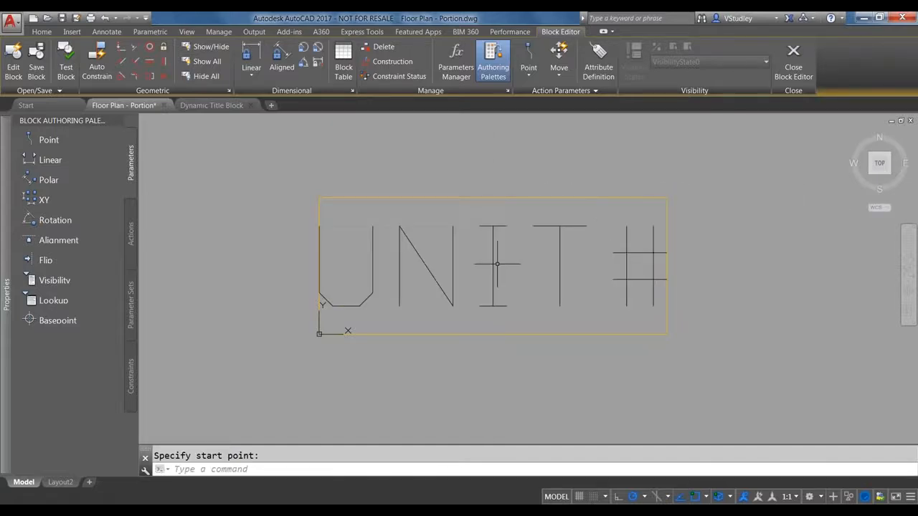
pyautogui.click(495, 265)
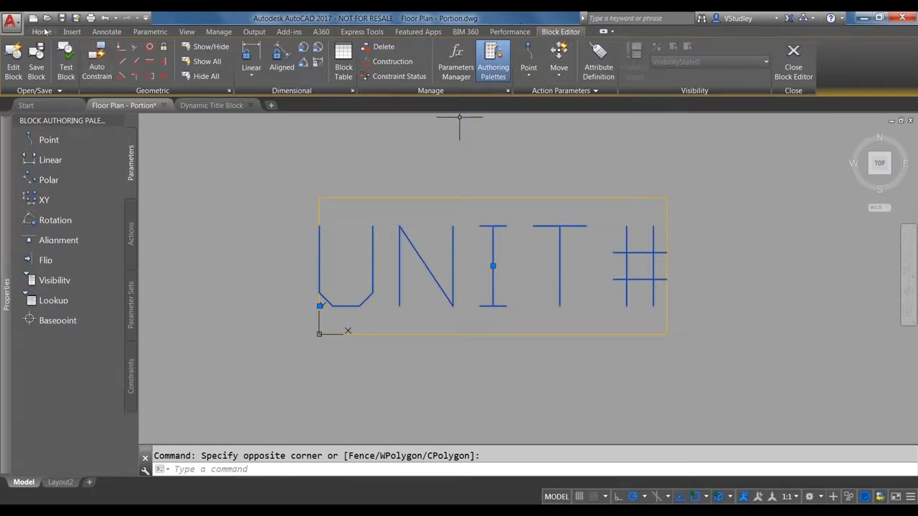
pyautogui.press('Escape')
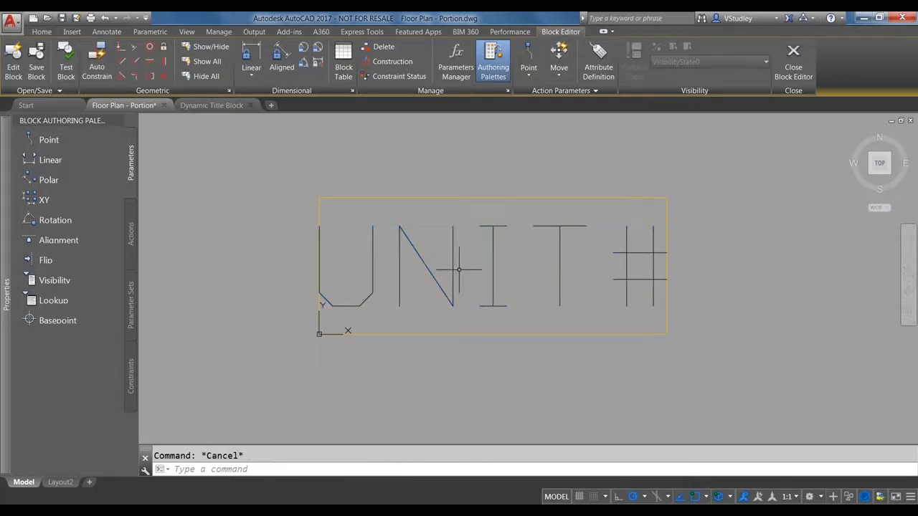
# - Start a new attribute definition with tag EMPLOYEE, prompt EMPLOYEE and default value XXXX
pyautogui.scroll(-2, 452, 224)
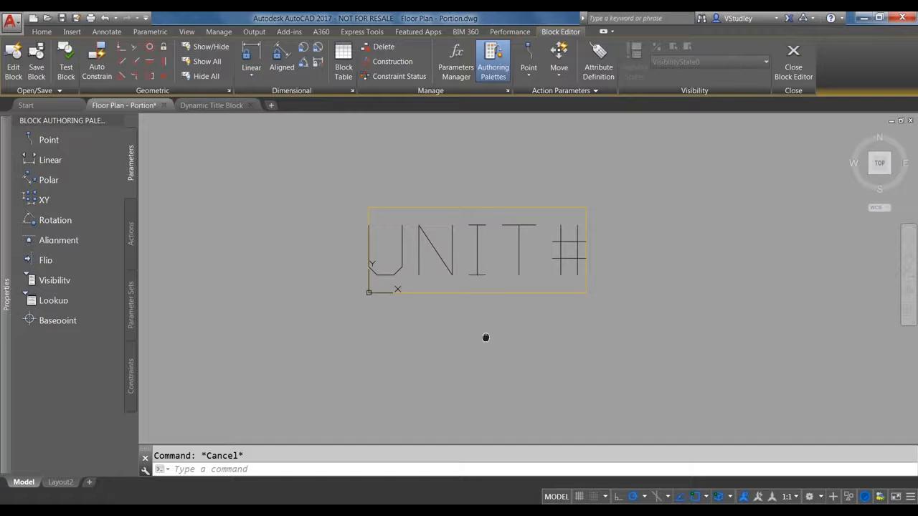
pyautogui.moveTo(486, 338); pyautogui.dragTo(392, 341, button='middle')
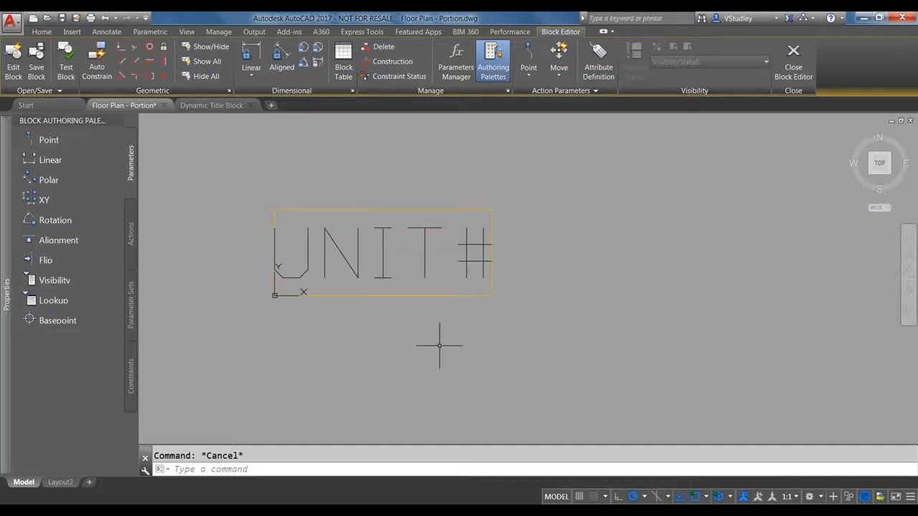
pyautogui.click(598, 61)
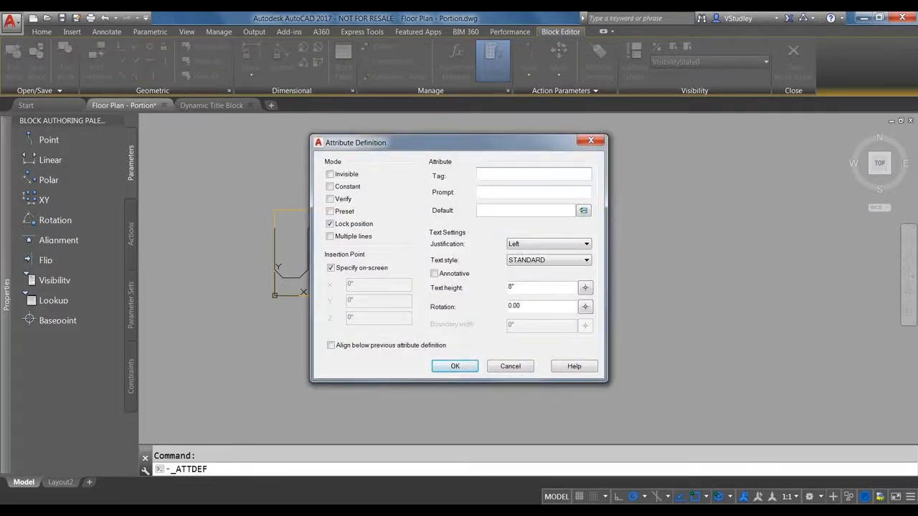
pyautogui.write('EMPLOYEE')
pyautogui.press('Tab')
pyautogui.write('EMP')
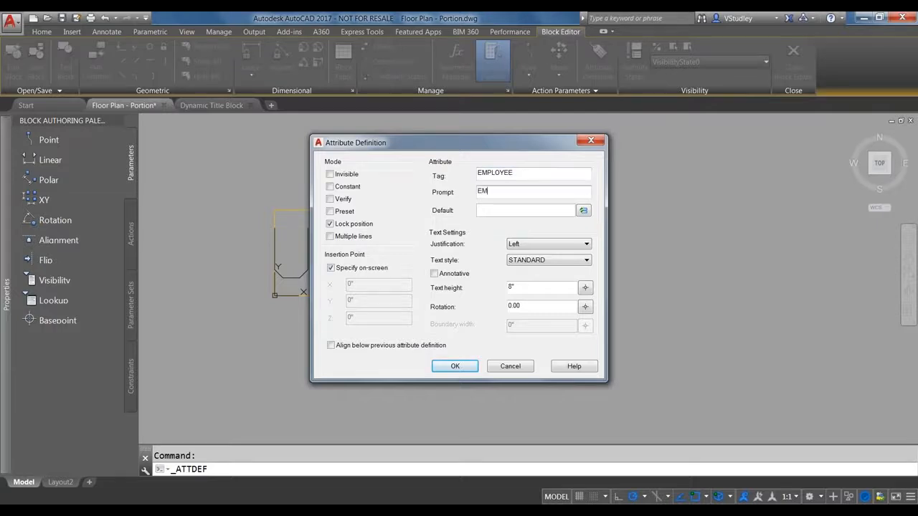
pyautogui.write('LOYEE')
pyautogui.press('Tab')
pyautogui.write('XXXX')
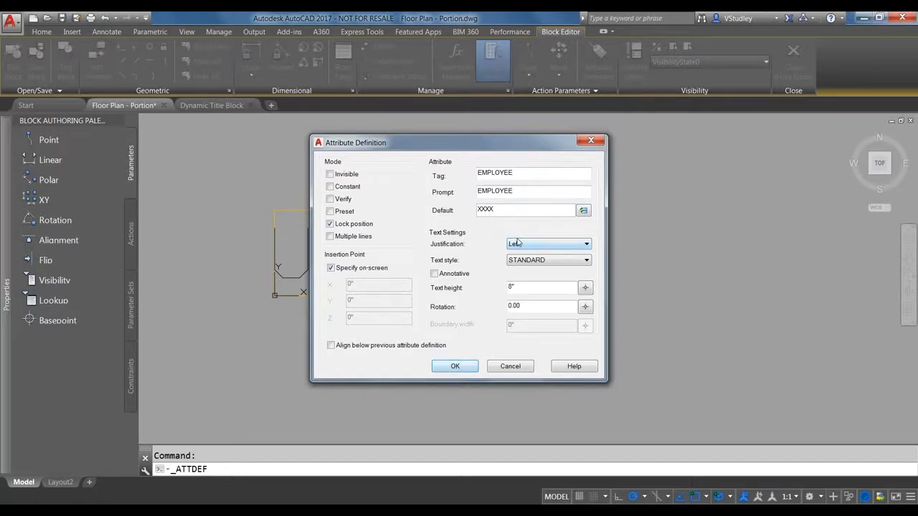
# - Set the EMPLOYEE attribute's text height to 4", turn off its position lock, and place it just outside the rectangle's upper-right corner
pyautogui.moveTo(522, 289); pyautogui.dragTo(510, 288)
pyautogui.write('6')
pyautogui.press('Tab')
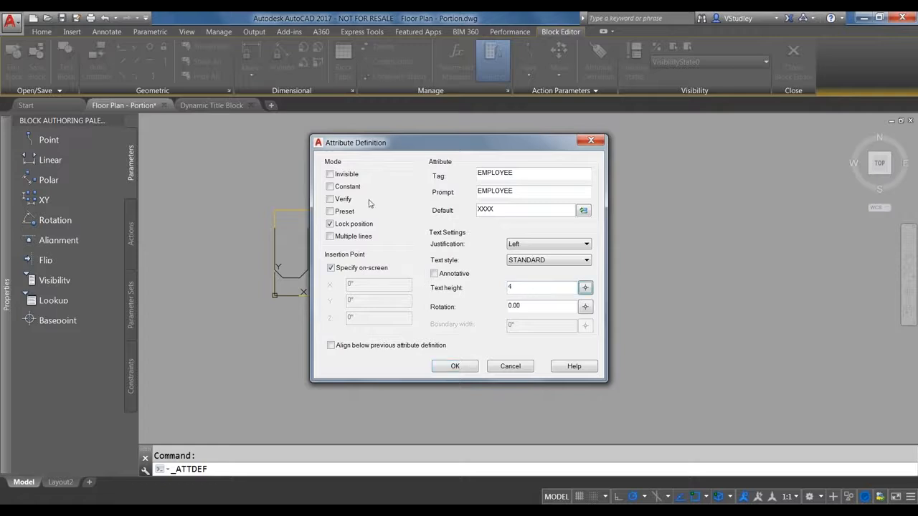
pyautogui.click(332, 226)
pyautogui.click(332, 227)
pyautogui.click(455, 366)
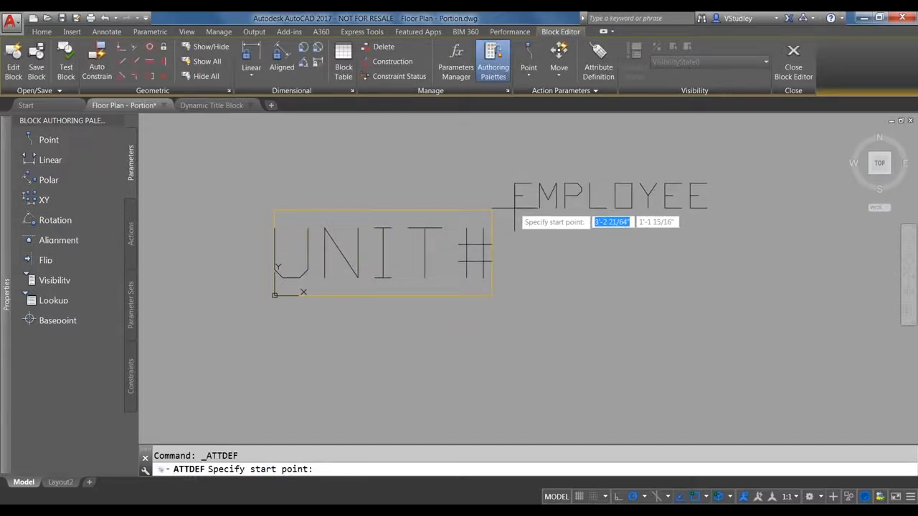
pyautogui.click(513, 206)
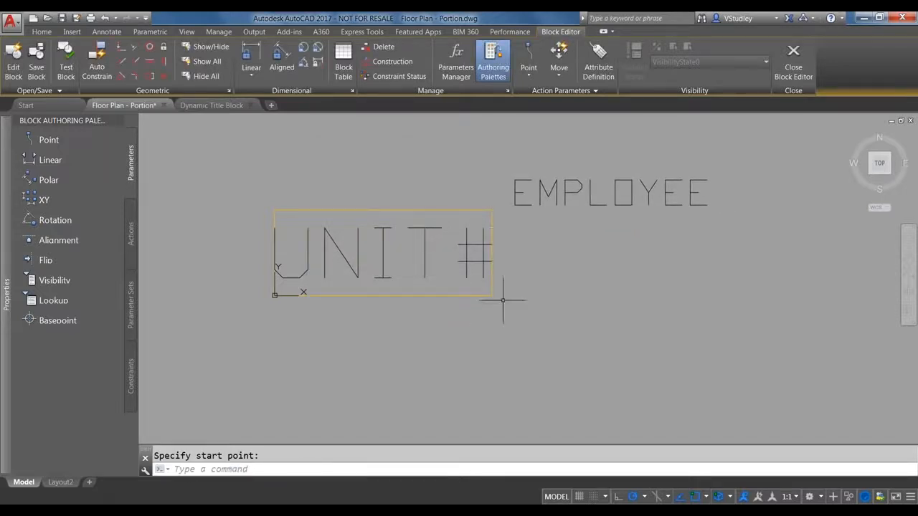
# - Start another attribute definition with tag ORIENTATION, prompt ORIENTATION and default value PER PLAN
pyautogui.click(592, 64)
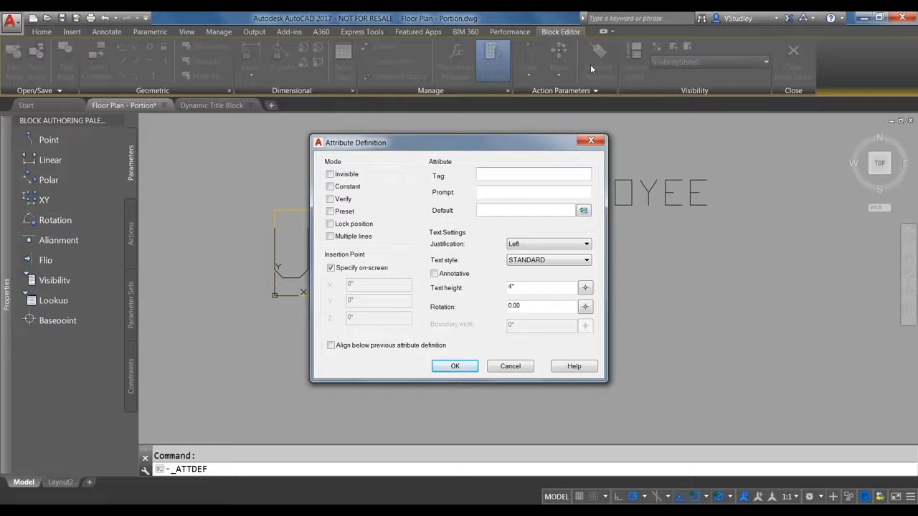
pyautogui.write('ORIENTATION')
pyautogui.press('Tab')
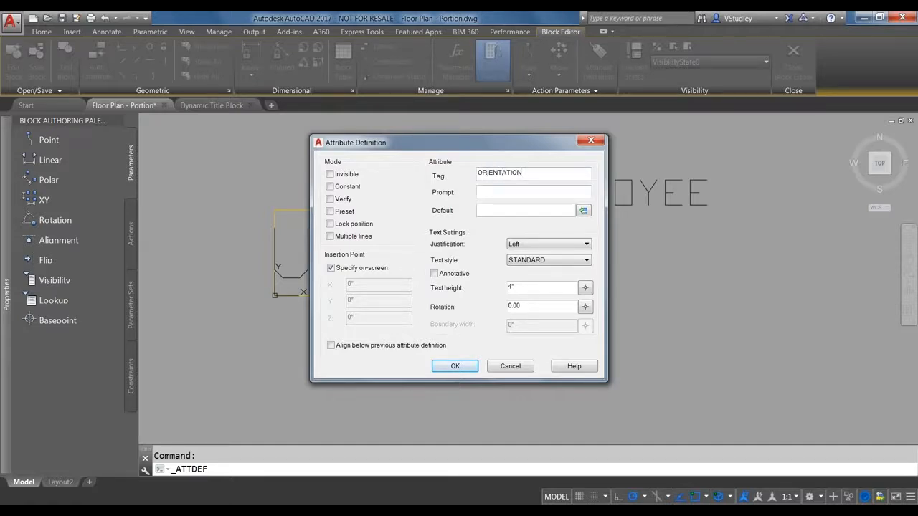
pyautogui.write('ORIENTATION')
pyautogui.press('Tab')
pyautogui.write('PER PLAN')
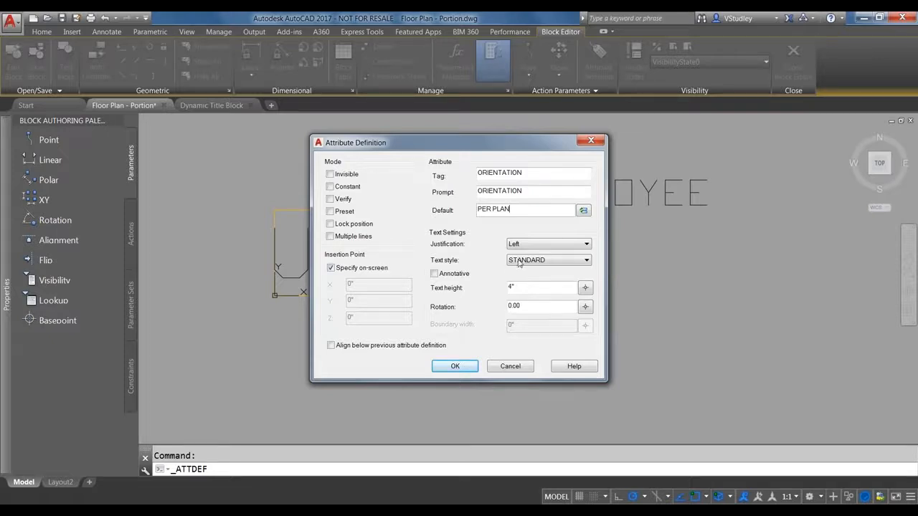
# - Try to place the ORIENTATION attribute below the rectangle with a text height of 6 and a locked position, and cancel the placement
pyautogui.click(511, 287)
pyautogui.write('6')
pyautogui.click(331, 226)
pyautogui.click(454, 366)
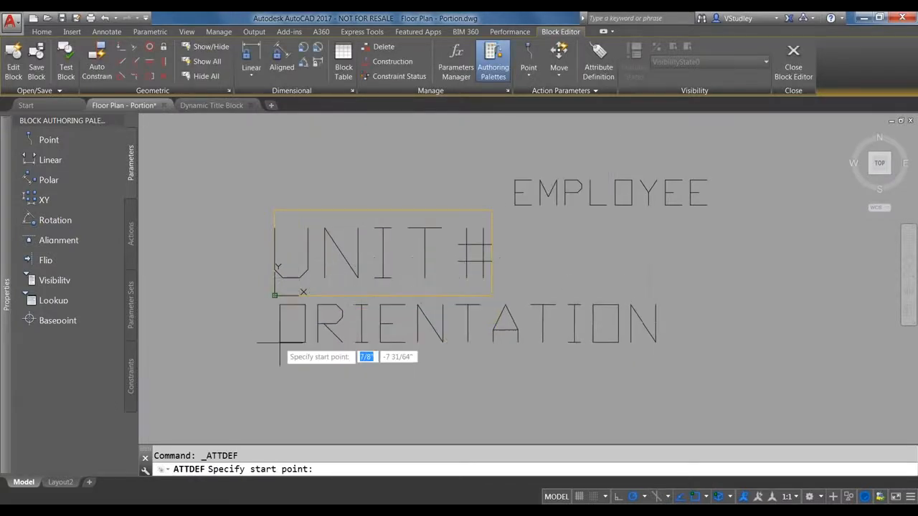
pyautogui.click(275, 406)
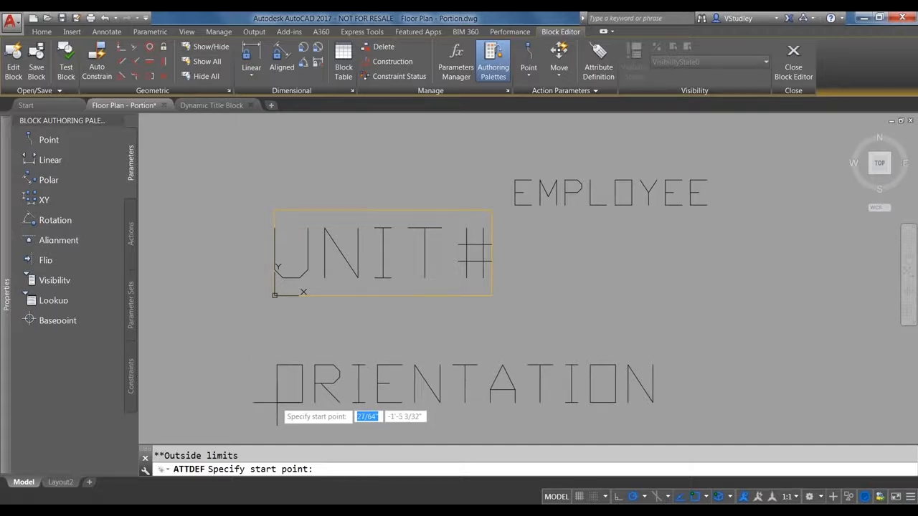
pyautogui.press('Return')
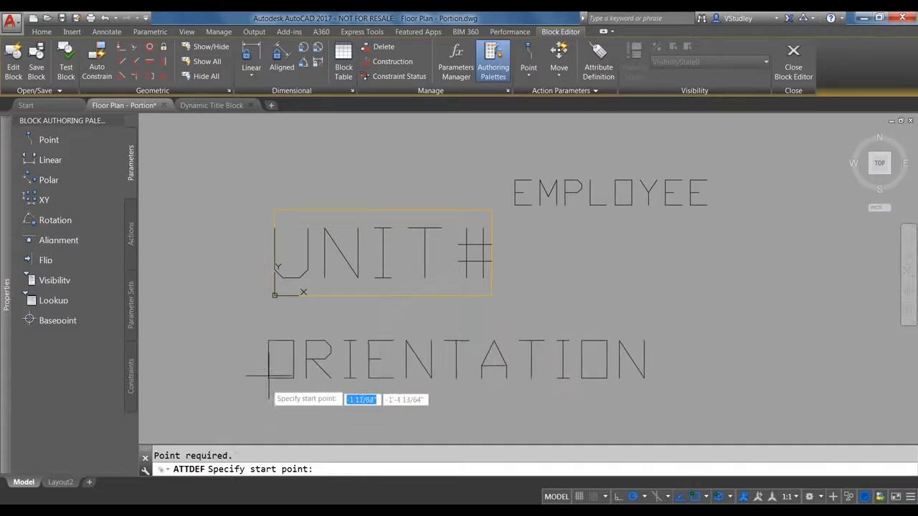
pyautogui.press('Escape')
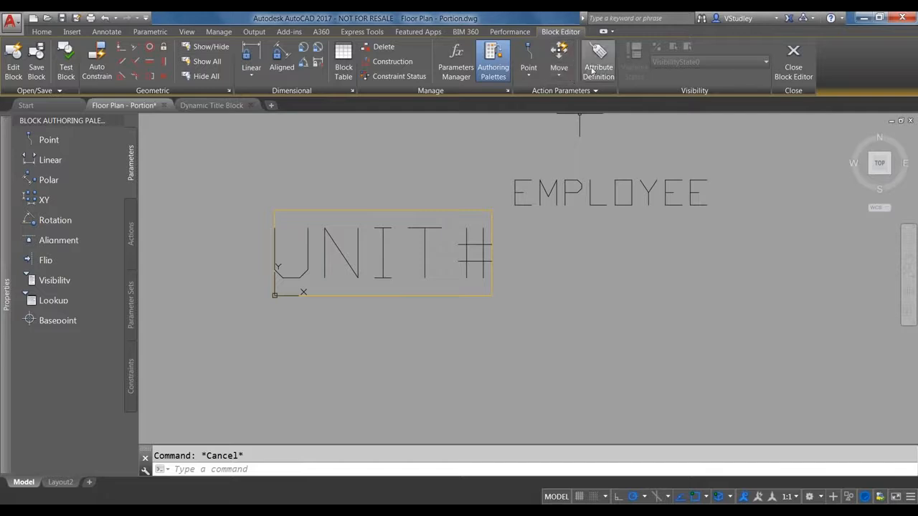
# - Define the ORIENTATION attribute again with prompt ORIENTATION and default value PER PLAN, keeping the 4" text height
pyautogui.click(598, 59)
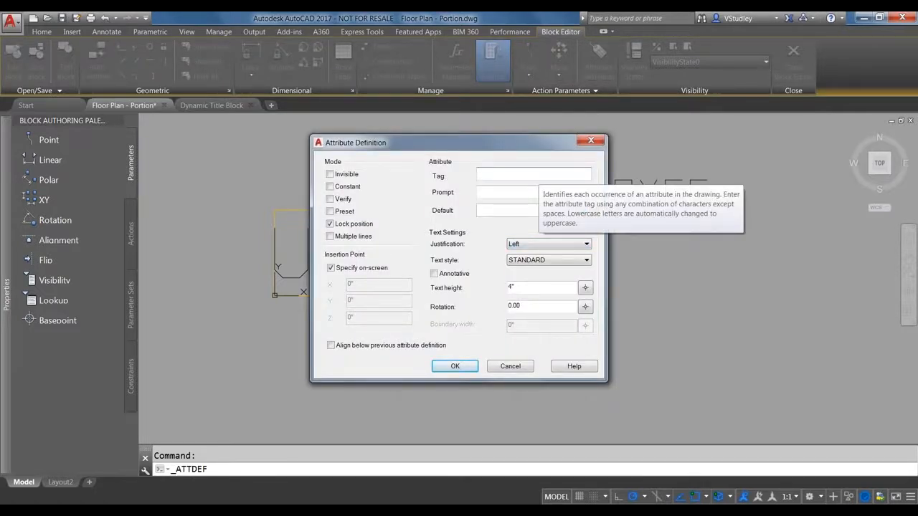
pyautogui.write('ORIENTATION')
pyautogui.press('Tab')
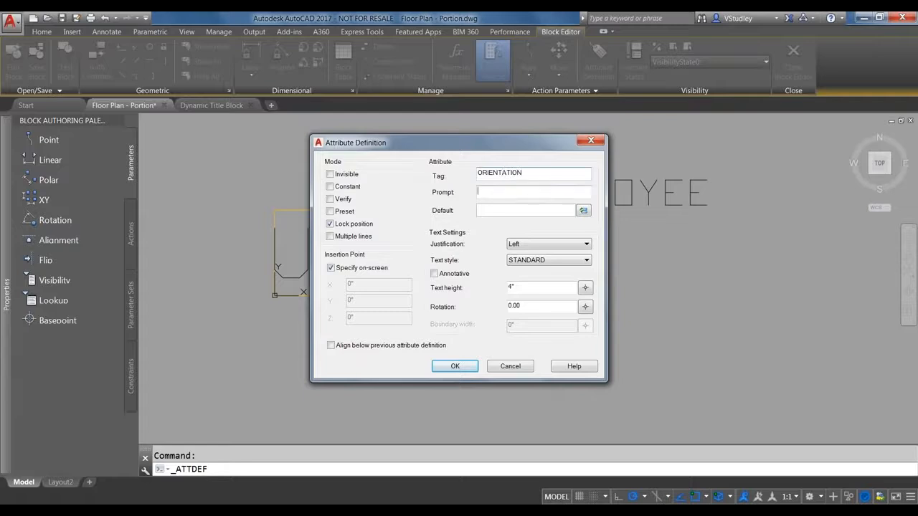
pyautogui.write('ORIENTATION')
pyautogui.write('XXXX')
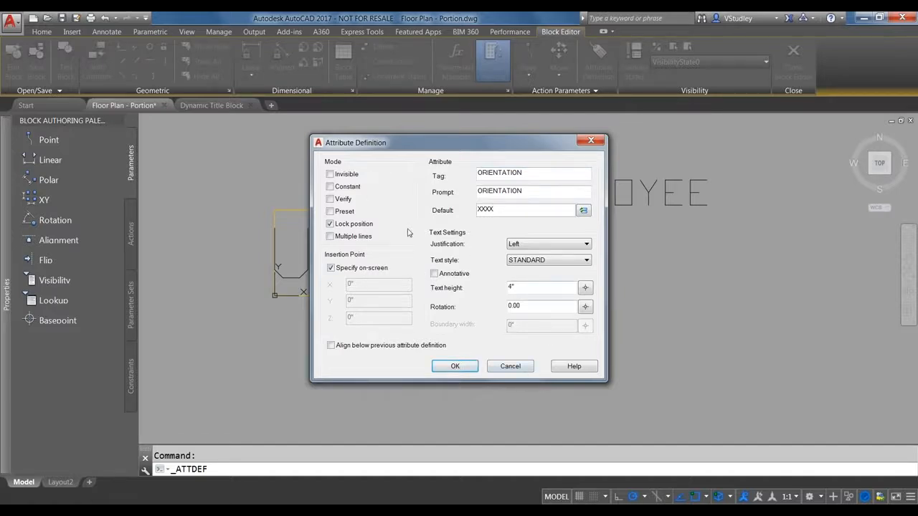
pyautogui.doubleClick(486, 209)
pyautogui.write('PER PLAN')
# - Try to place the 4" ORIENTATION attribute just below the rectangle's lower-left corner, and cancel the command
pyautogui.click(455, 366)
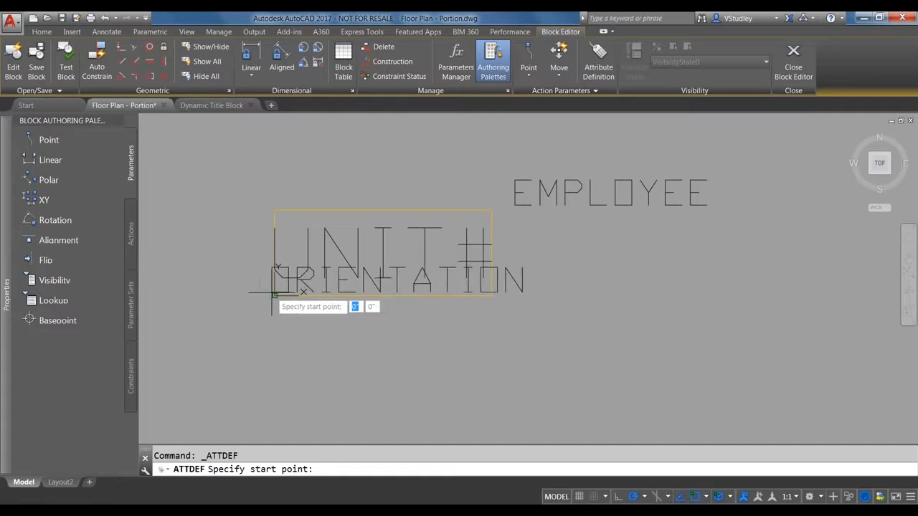
pyautogui.click(272, 347)
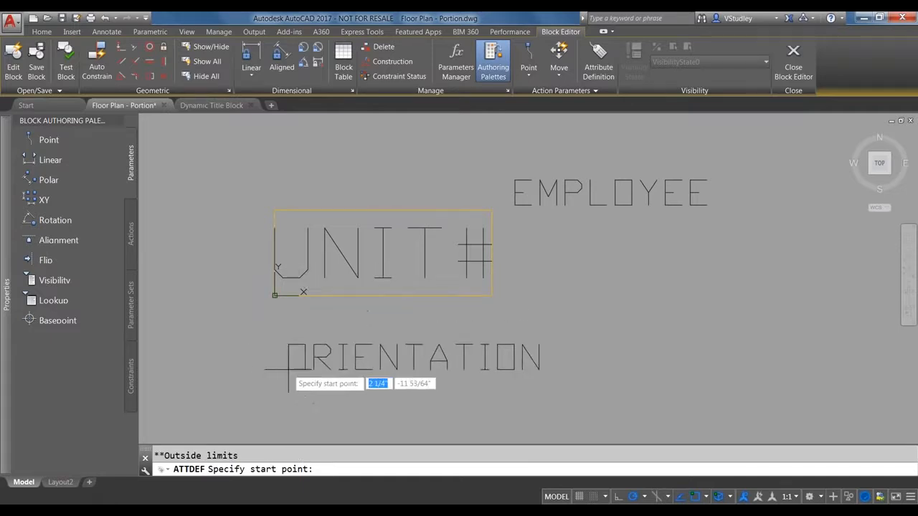
pyautogui.press('Return')
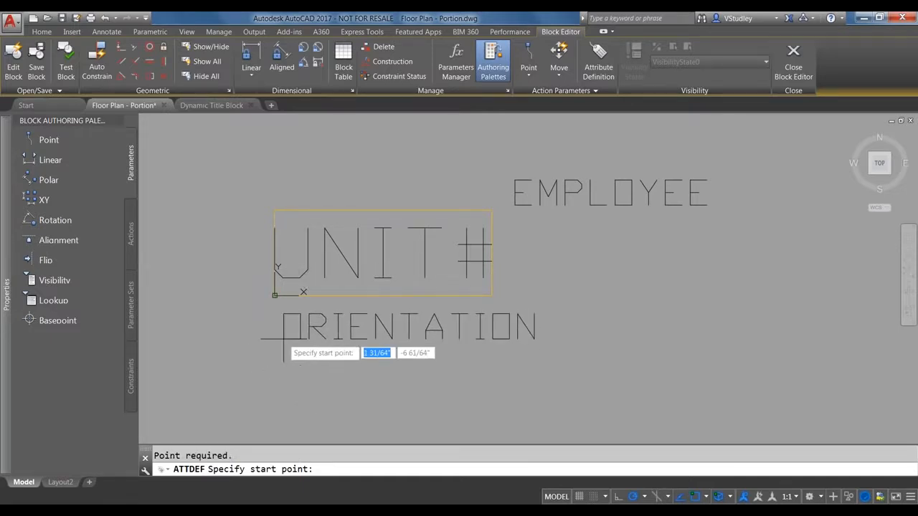
pyautogui.press('Escape')
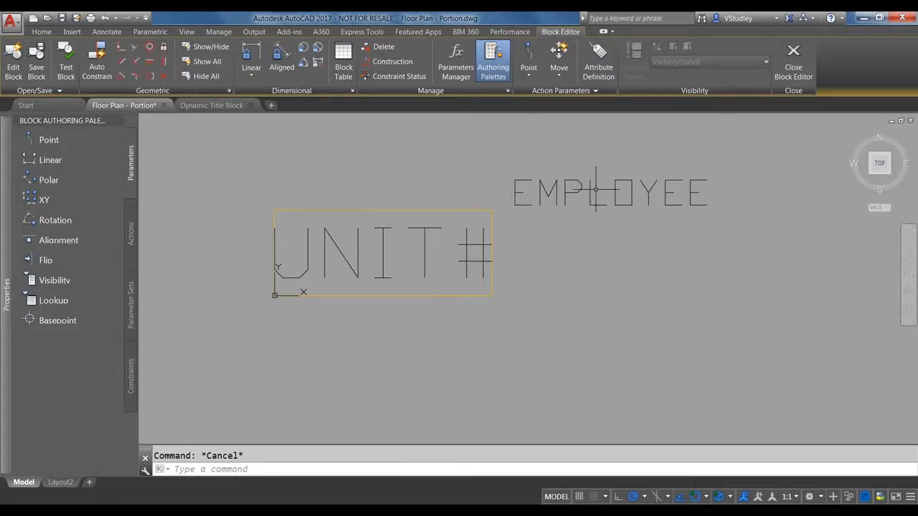
# - Start an attribute definition with text height 6, tag UNIT-TYPE, prompt UNIT-TYPE and default value UNIT A
pyautogui.click(598, 61)
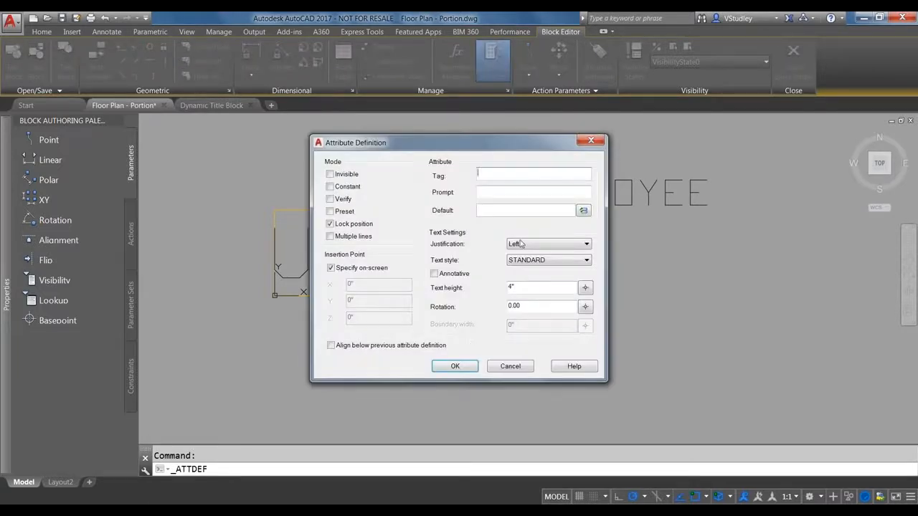
pyautogui.moveTo(520, 286); pyautogui.dragTo(502, 285)
pyautogui.write('6')
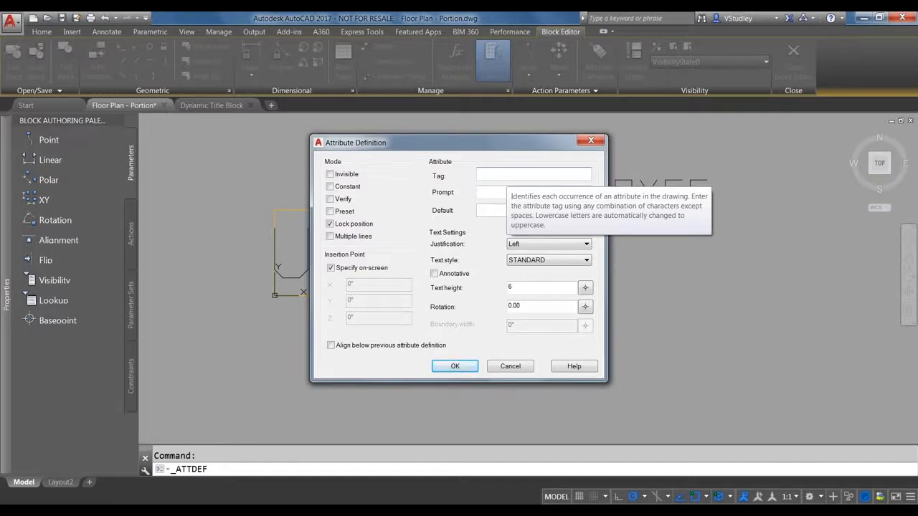
pyautogui.write('UNIT-TYPE')
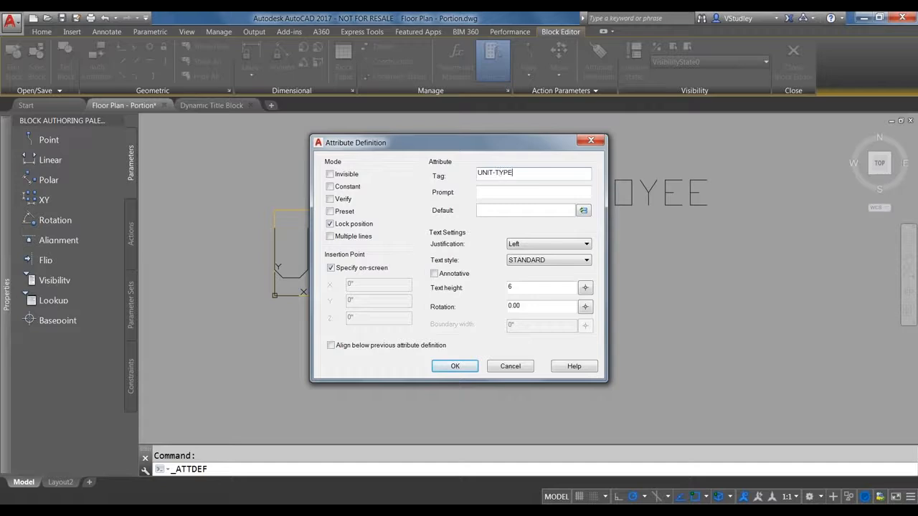
pyautogui.press('Tab')
pyautogui.write('UNIT-TYPE')
pyautogui.press('Tab')
pyautogui.write('UNIT A')
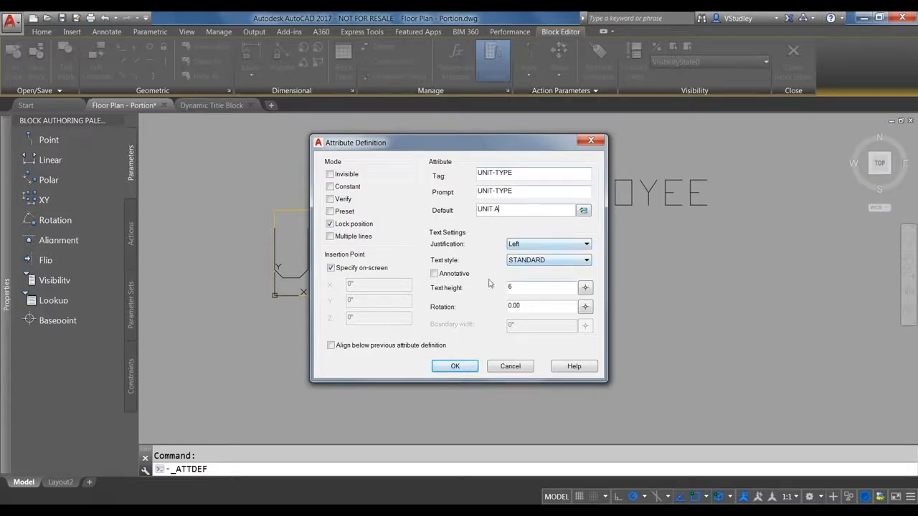
# - Place the UNIT-TYPE attribute with text height 6 so that it starts at the rectangle's lower-left corner
pyautogui.click(531, 288)
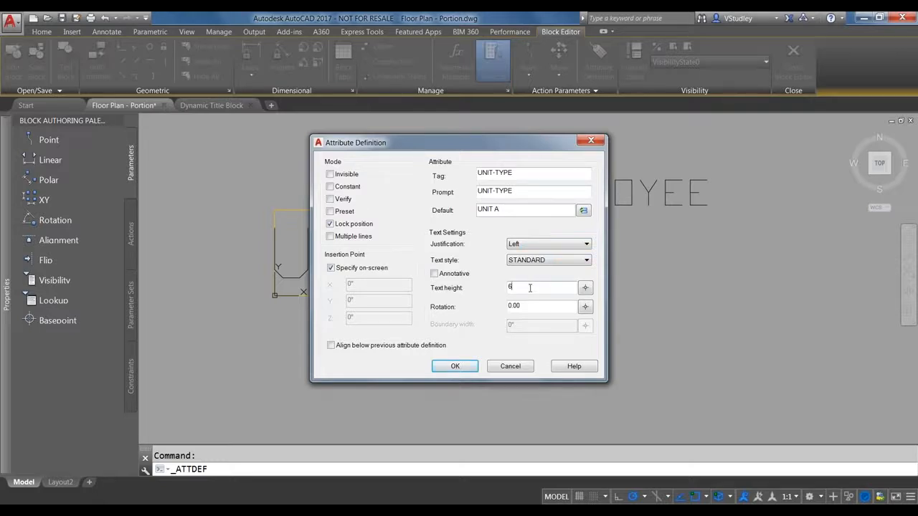
pyautogui.click(513, 287)
pyautogui.click(454, 366)
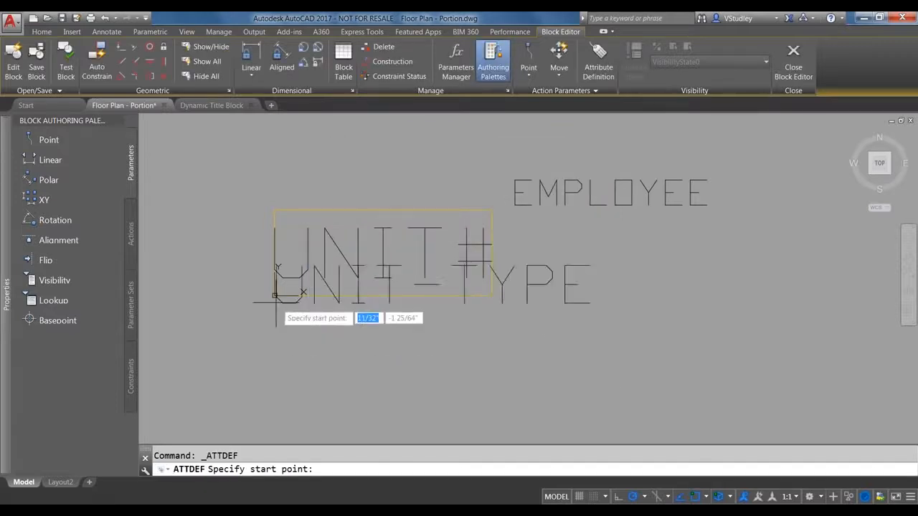
pyautogui.click(274, 376)
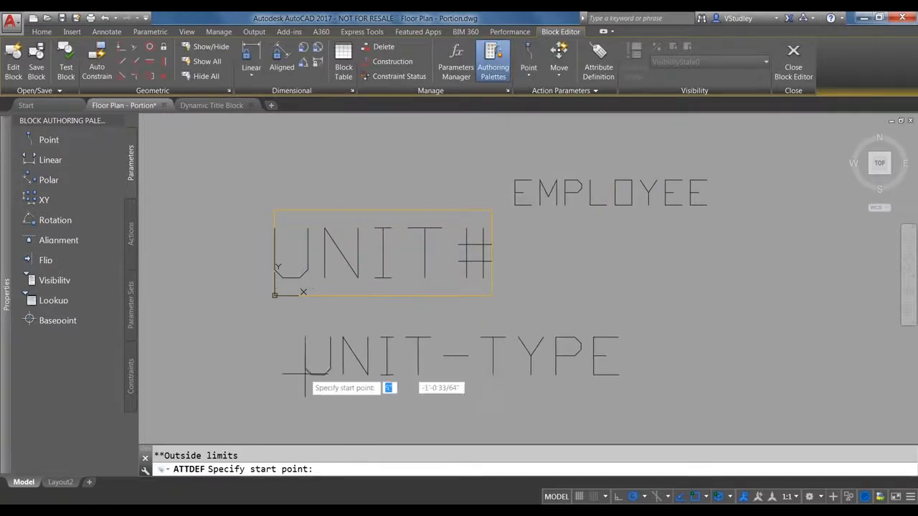
pyautogui.scroll(5, 384, 336)
pyautogui.scroll(-5, 385, 336)
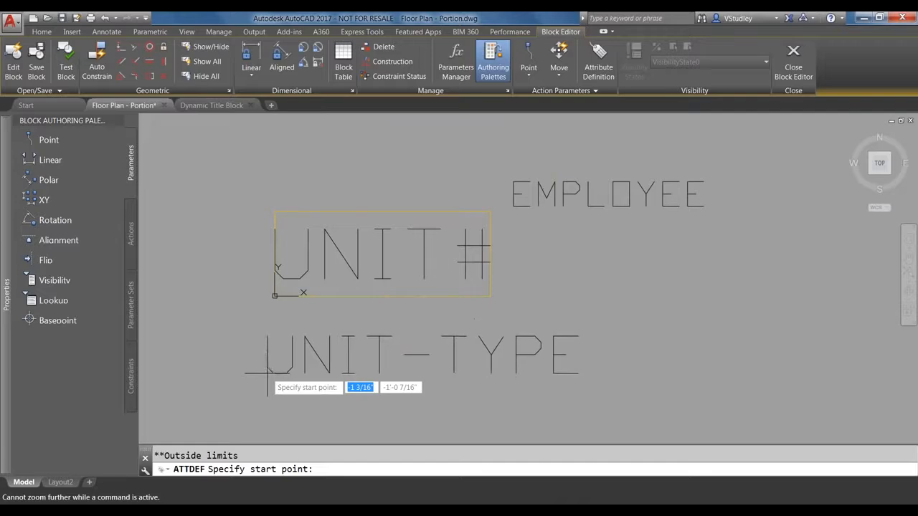
pyautogui.press('Return')
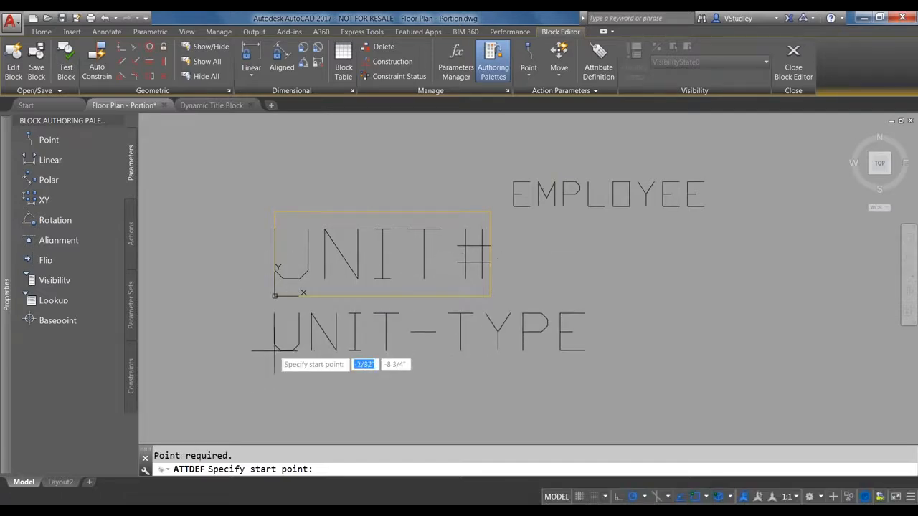
pyautogui.click(274, 296)
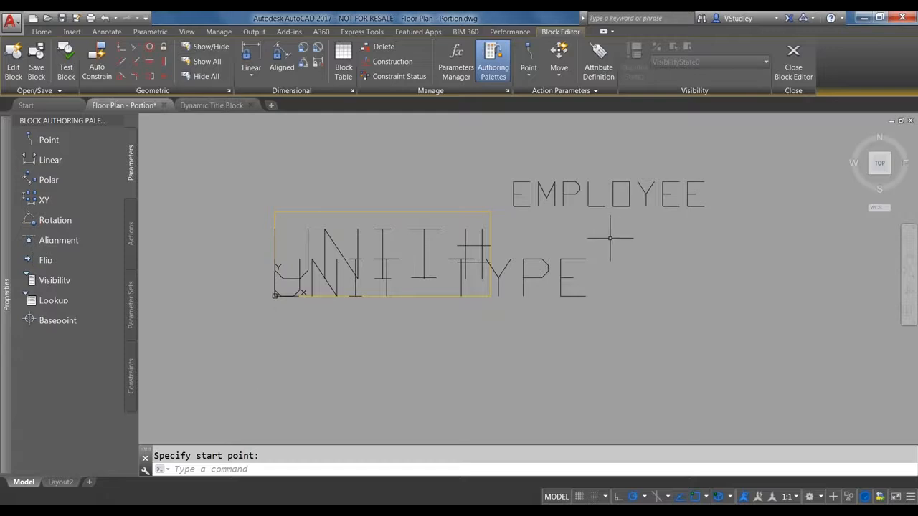
# - Move the UNIT-TYPE attribute straight down so that it sits just below the rectangle
pyautogui.click(550, 286)
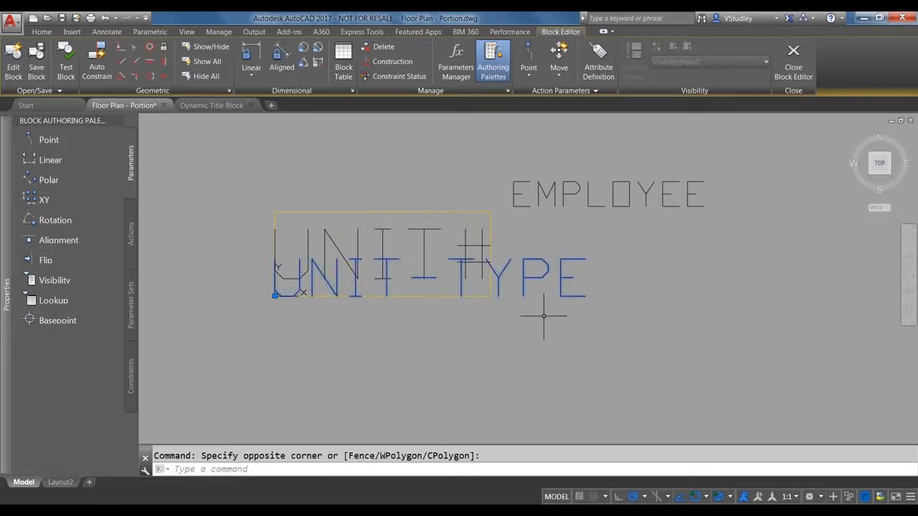
pyautogui.write('m')
pyautogui.press('Return')
pyautogui.click(645, 278)
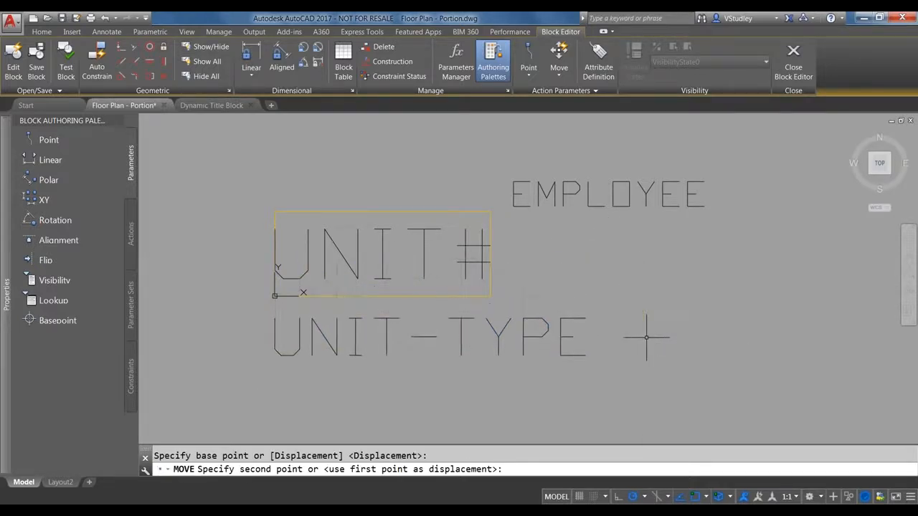
pyautogui.click(646, 337)
# - Define a new attribute with tag ORIENTATION, prompt ORIENTATION and default value PER PLAN, keeping the 6" text height
pyautogui.click(598, 59)
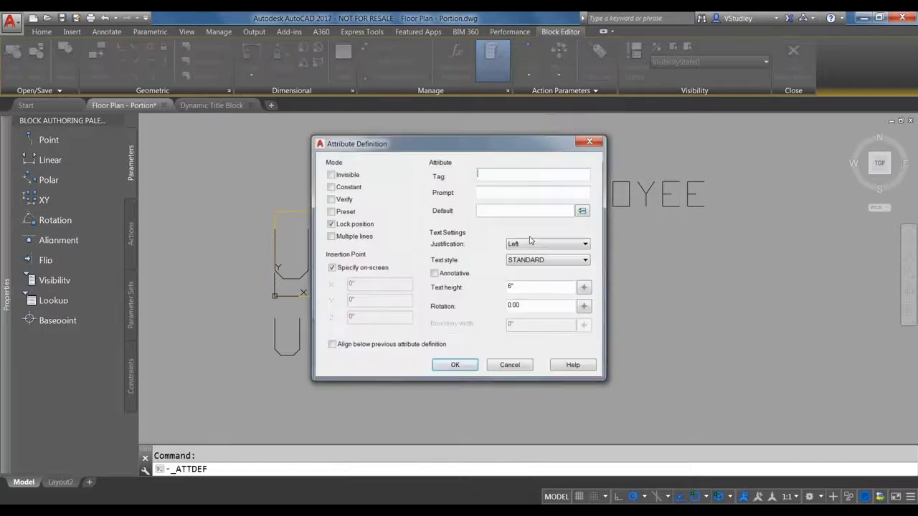
pyautogui.write('ORIENTATION')
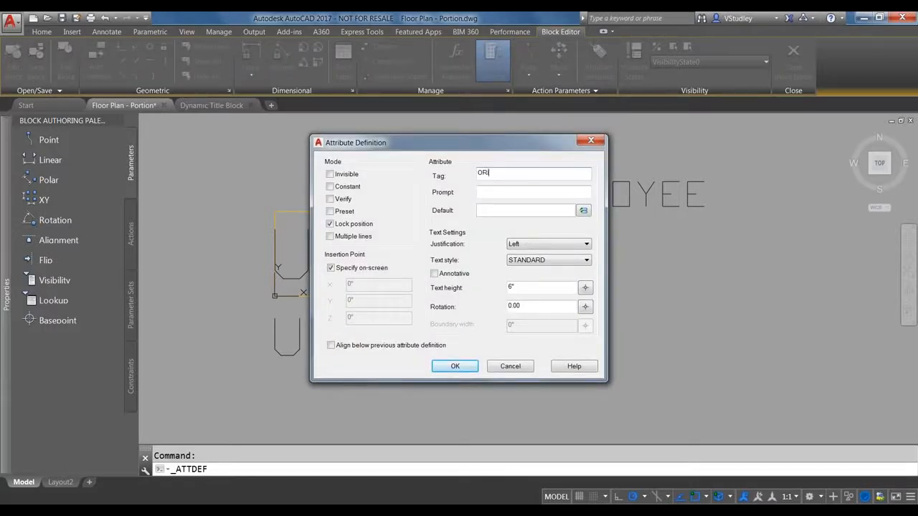
pyautogui.press('Tab')
pyautogui.write('ORIETNETAT')
pyautogui.press('BackSpace')
pyautogui.press('BackSpace')
pyautogui.press('BackSpace')
pyautogui.press('BackSpace')
pyautogui.press('BackSpace')
pyautogui.write('NTIE')
pyautogui.write('N')
pyautogui.write('ATION')
pyautogui.press('Tab')
pyautogui.write('PER PLAN')
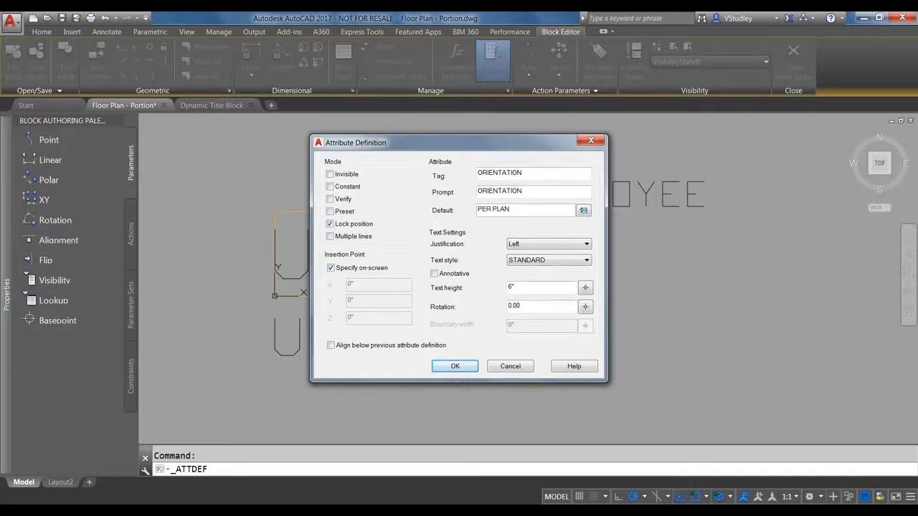
# - Place the ORIENTATION attribute with its start point at the rectangle's lower-left corner
pyautogui.click(463, 369)
pyautogui.click(275, 409)
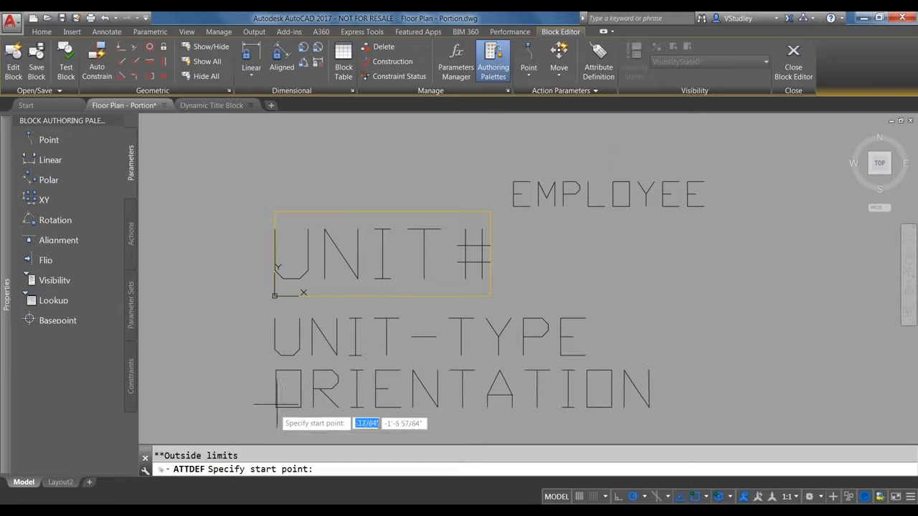
pyautogui.click(275, 295)
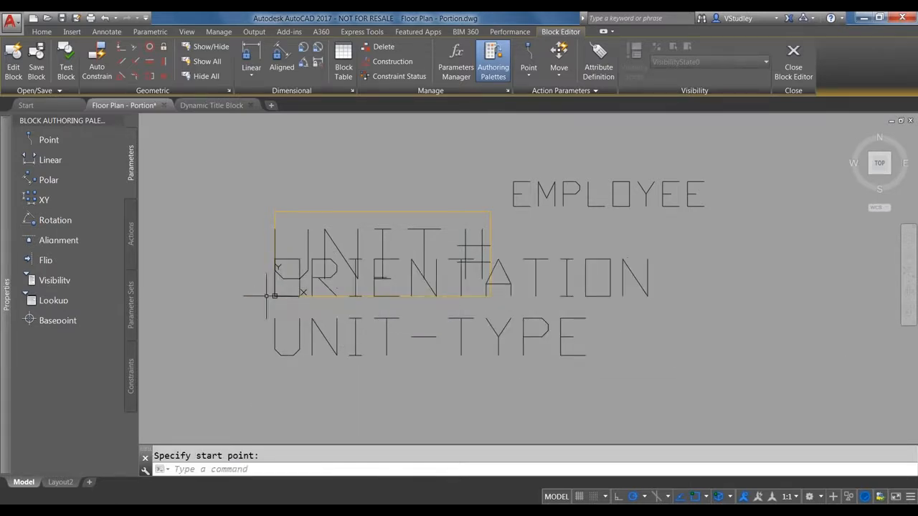
# - Move the ORIENTATION attribute straight down so that it sits below the UNIT-TYPE attribute
pyautogui.click(649, 298)
pyautogui.click(635, 262)
pyautogui.write('m')
pyautogui.press('Return')
pyautogui.click(731, 259)
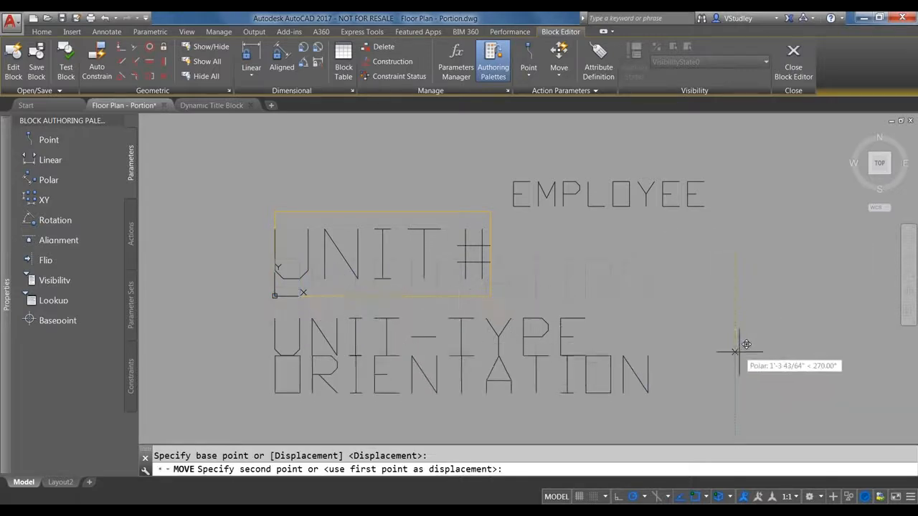
pyautogui.click(733, 379)
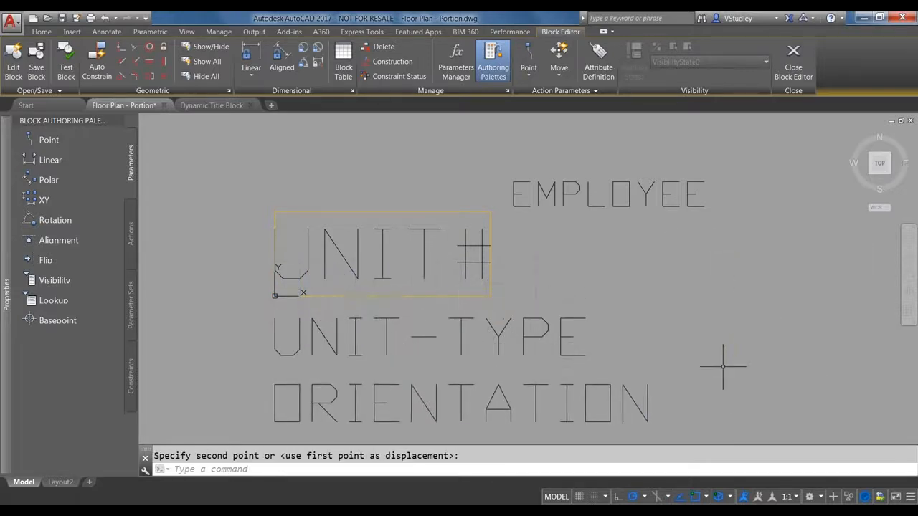
pyautogui.click(502, 216)
pyautogui.scroll(-2, 503, 215)
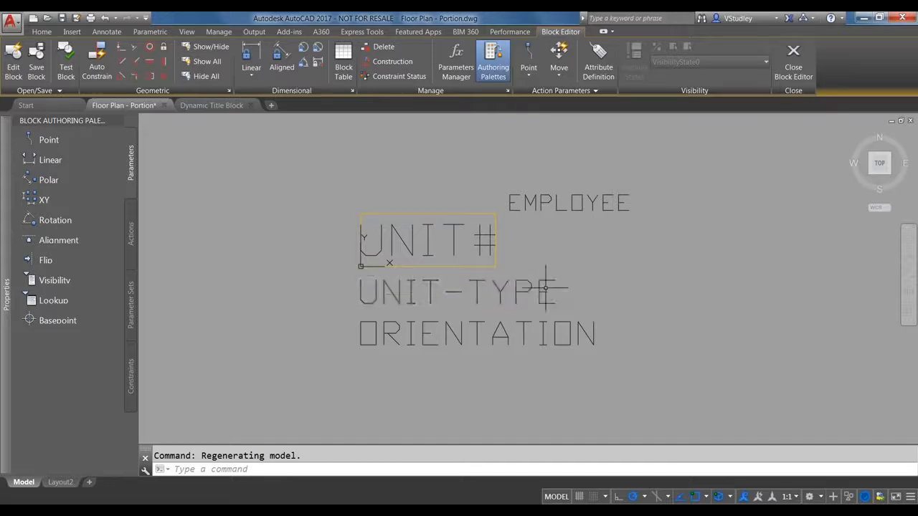
pyautogui.scroll(2, 545, 287)
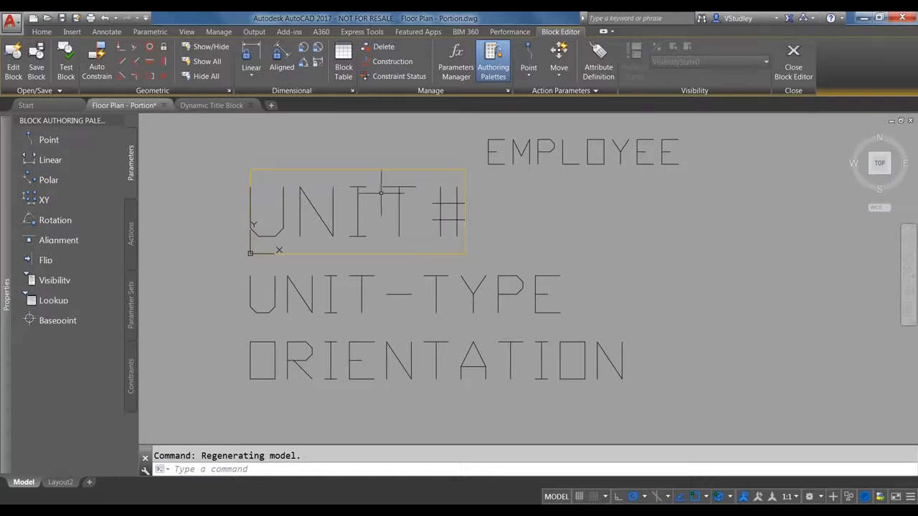
pyautogui.moveTo(437, 258)
pyautogui.mouseDown(button='middle')
pyautogui.moveTo(508, 283)
pyautogui.moveTo(523, 266)
pyautogui.mouseUp(button='middle')
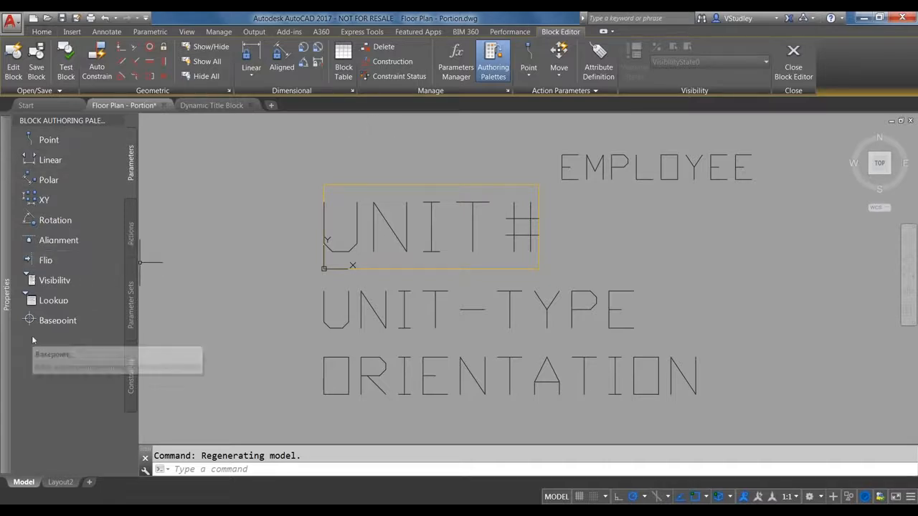
# - Add a Block Properties Table with one grip, locating its parameter at the rectangle's upper-left corner
pyautogui.click(130, 239)
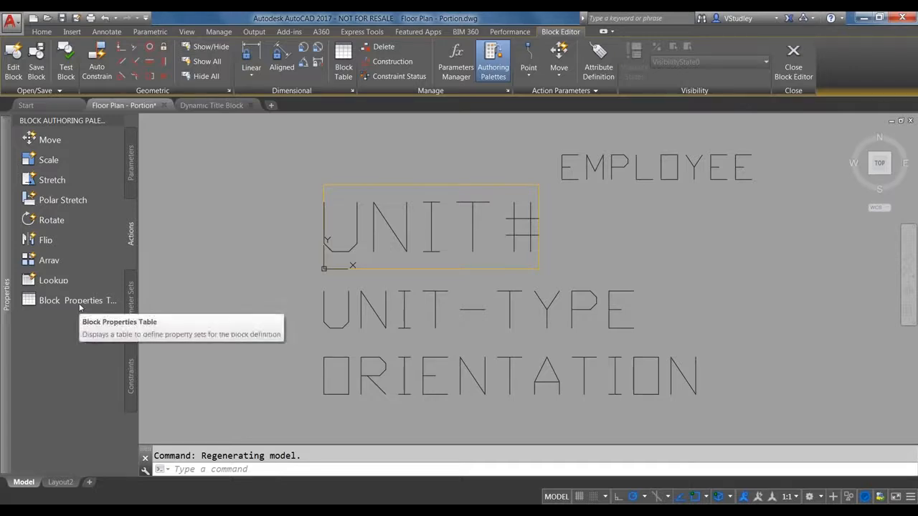
pyautogui.click(31, 301)
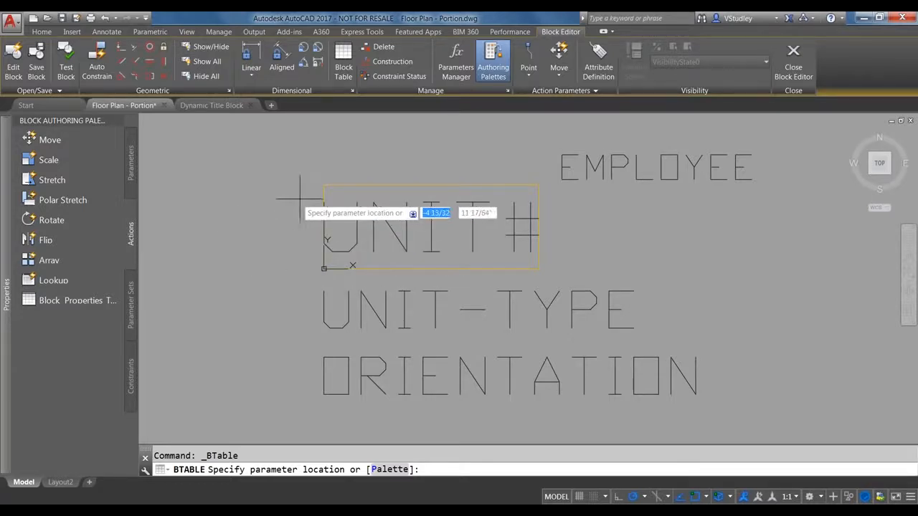
pyautogui.click(260, 205)
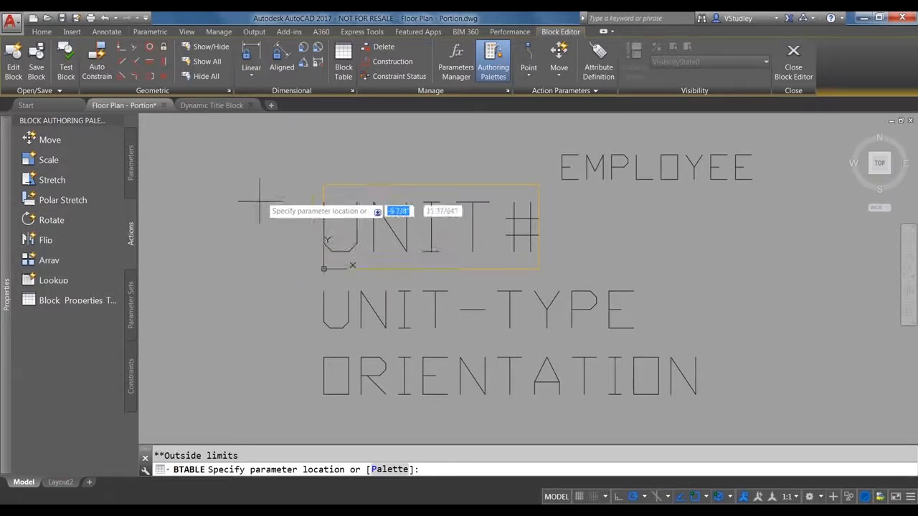
pyautogui.press('Return')
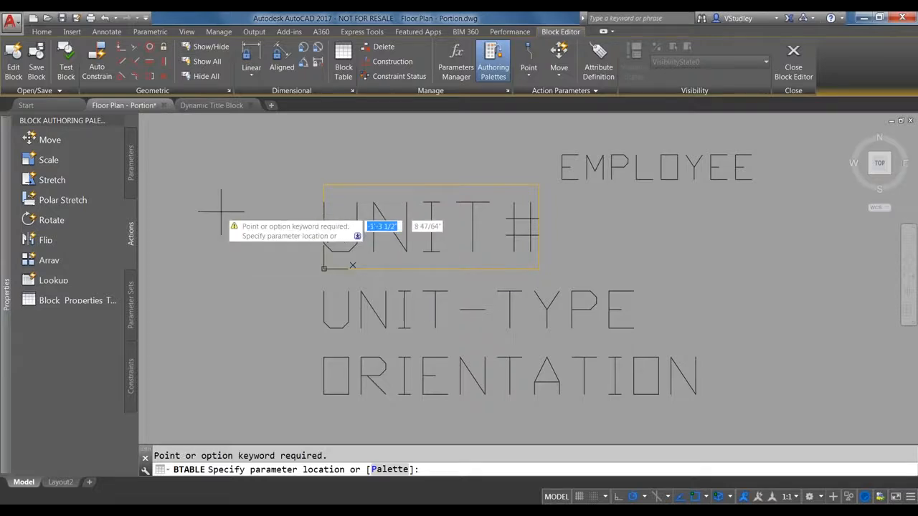
pyautogui.click(232, 205)
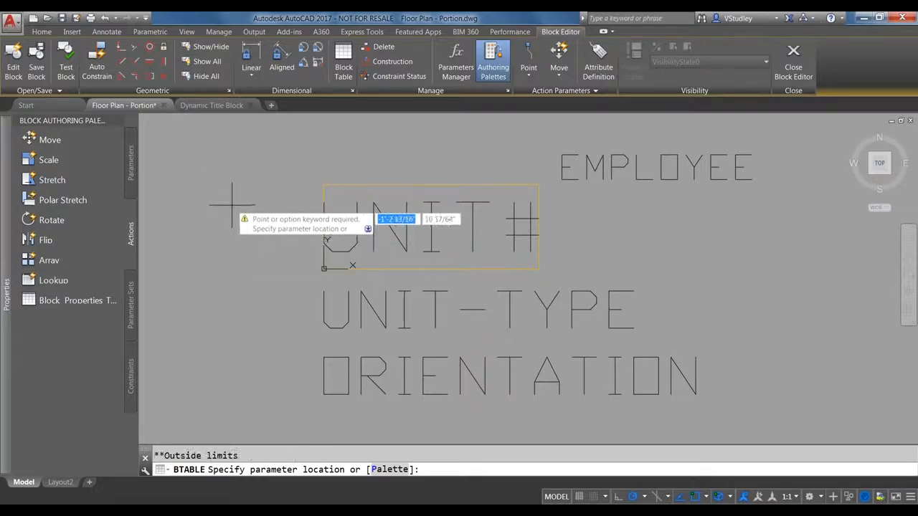
pyautogui.click(322, 183)
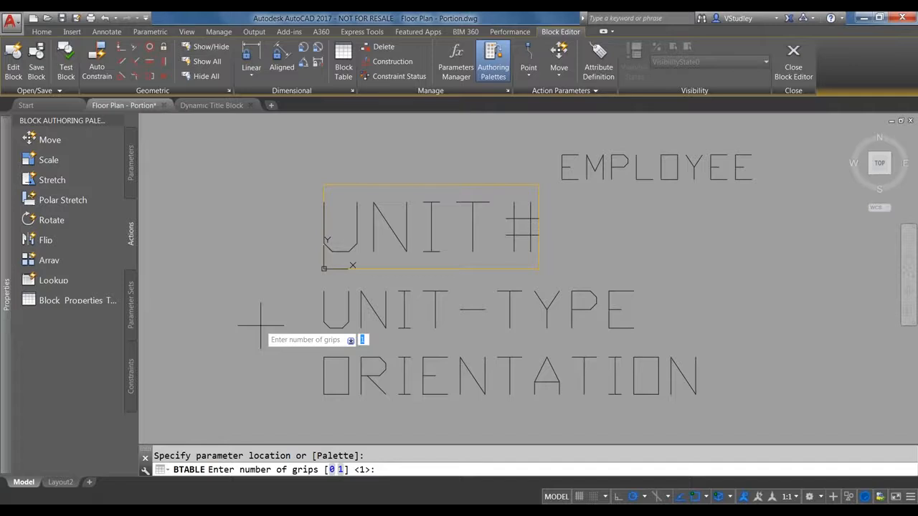
pyautogui.press('Return')
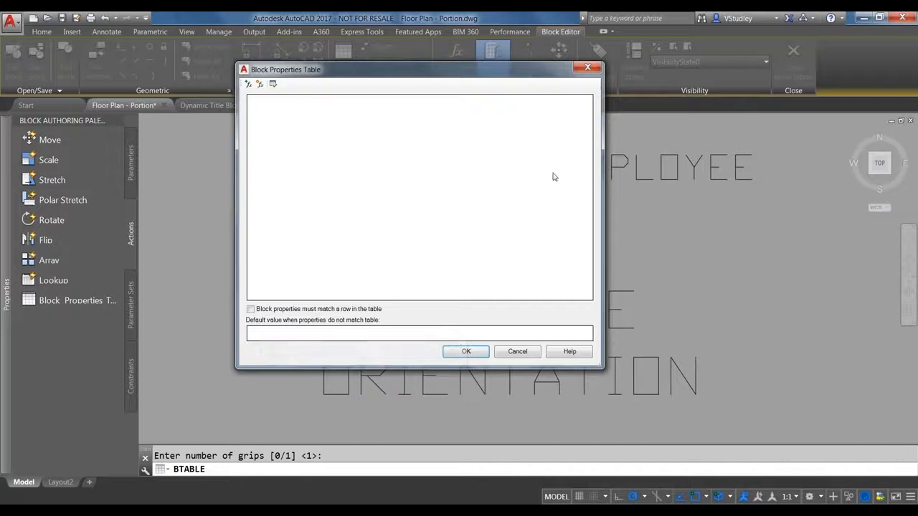
# - Add the UNIT#, EMPLOYEE, UNIT-TYPE and ORIENTATION attributes as columns of the block properties table
pyautogui.moveTo(526, 74); pyautogui.dragTo(563, 100)
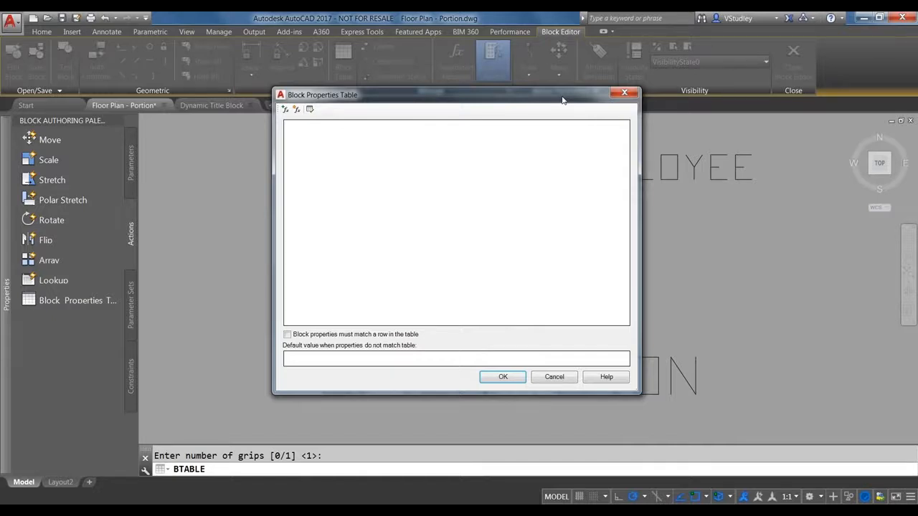
pyautogui.click(285, 110)
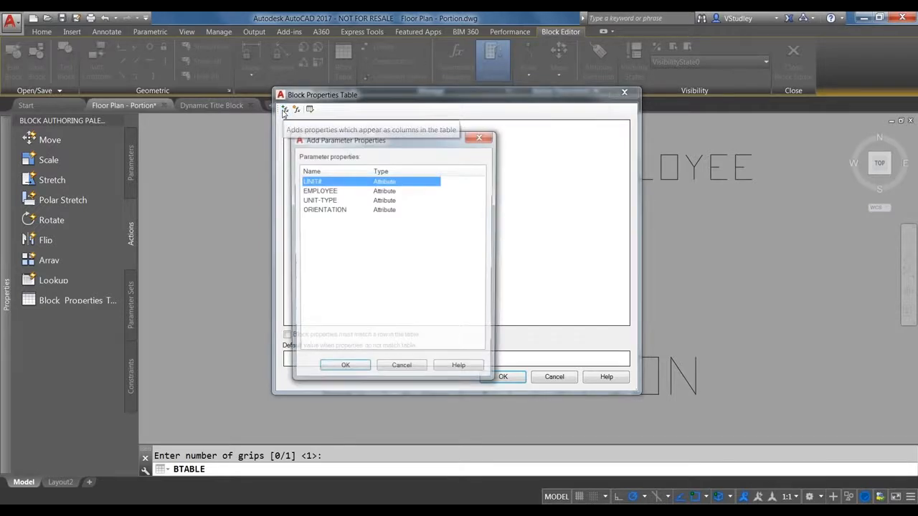
pyautogui.keyDown('shift'); pyautogui.click(326, 209); pyautogui.keyUp('shift')
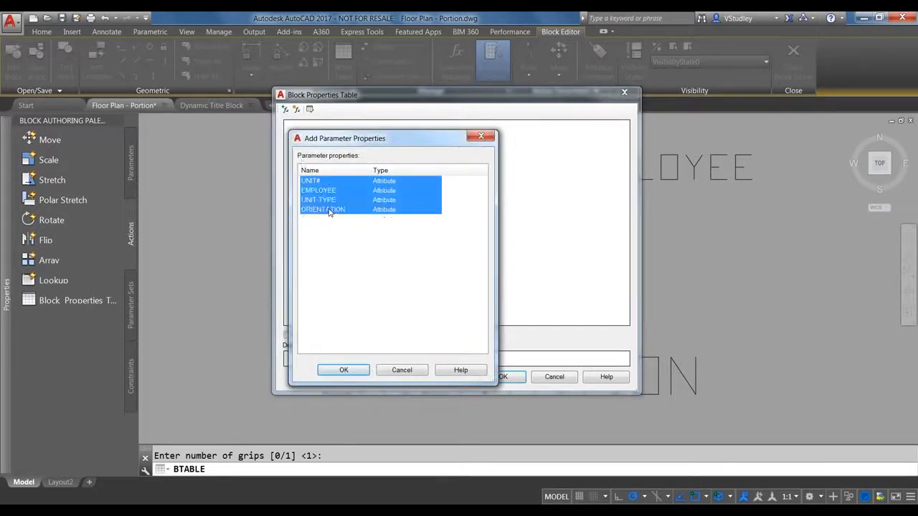
pyautogui.click(344, 370)
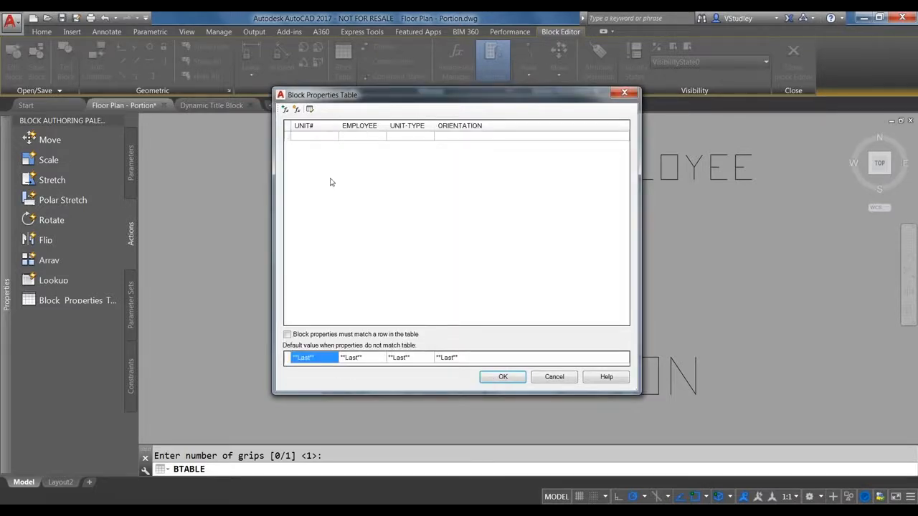
# - Fill the UNIT# column with the unit numbers 6000 through 6007, one per row
pyautogui.click(313, 137)
pyautogui.write('6000')
pyautogui.press('Return')
pyautogui.write('6001')
pyautogui.press('Return')
pyautogui.write('6002')
pyautogui.press('Return')
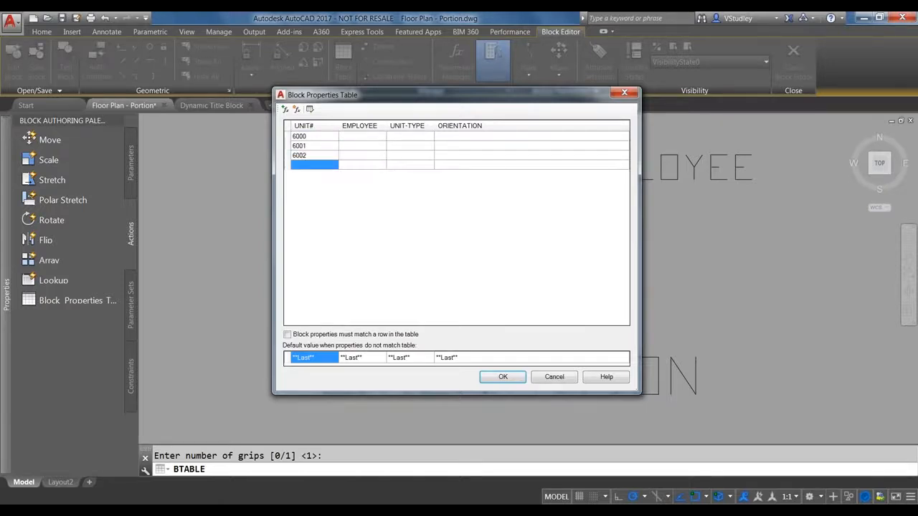
pyautogui.write('6003')
pyautogui.press('Return')
pyautogui.write('6004')
pyautogui.press('Return')
pyautogui.write('60')
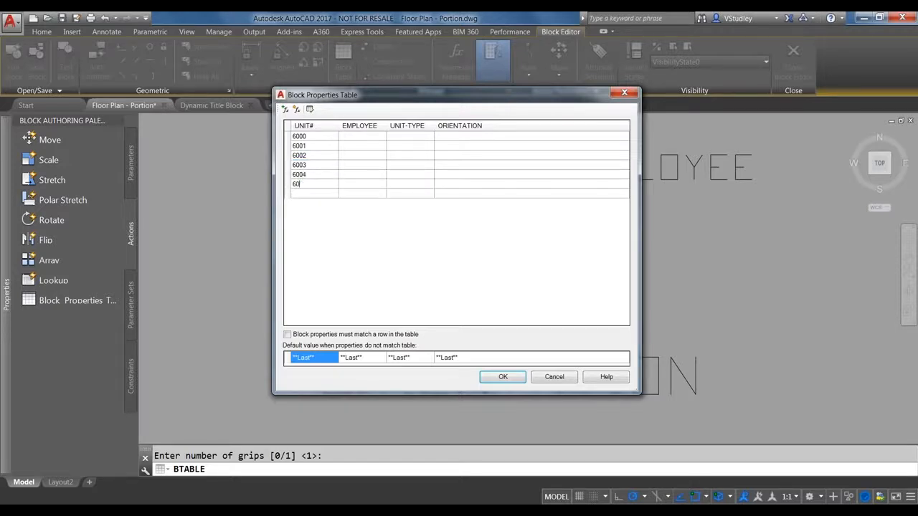
pyautogui.write('05')
pyautogui.press('Return')
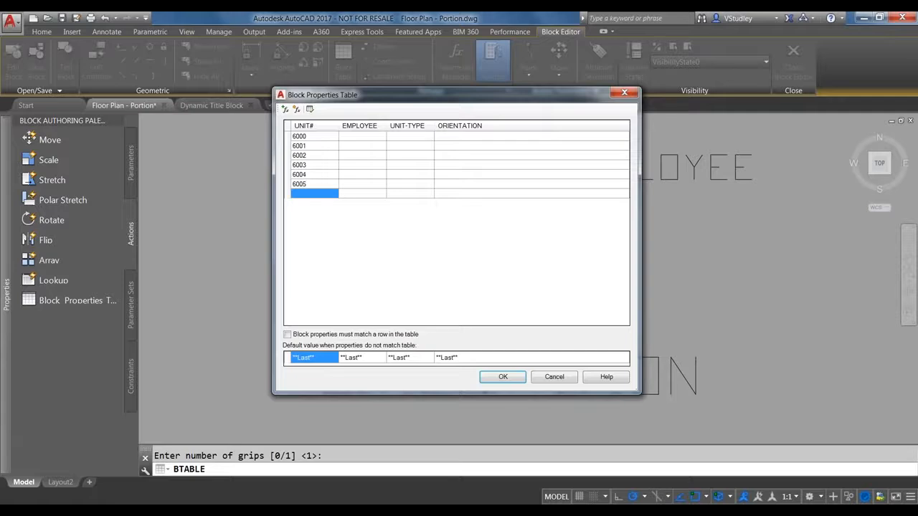
pyautogui.write('6006')
pyautogui.press('Return')
pyautogui.write('7')
pyautogui.write('600')
pyautogui.press('Tab')
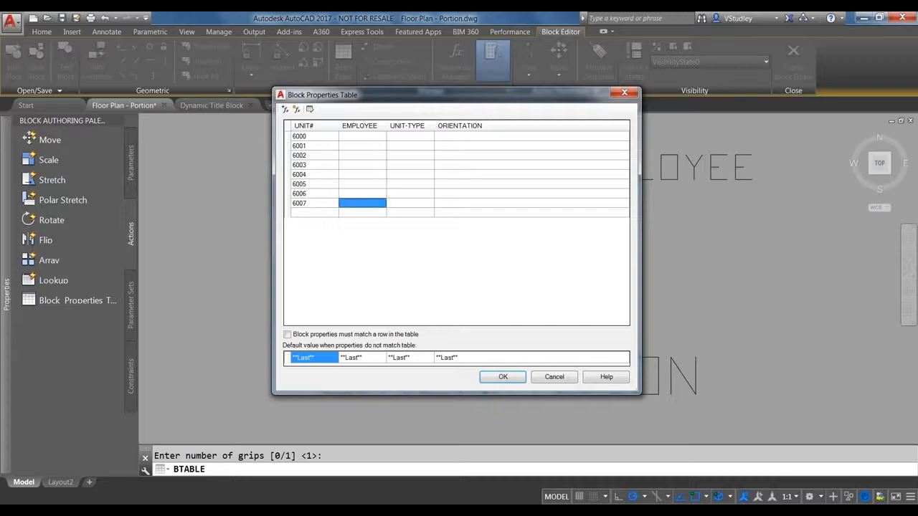
# - Enter the employees' first names in the EMPLOYEE column for units 6000 through 6004
pyautogui.click(362, 136)
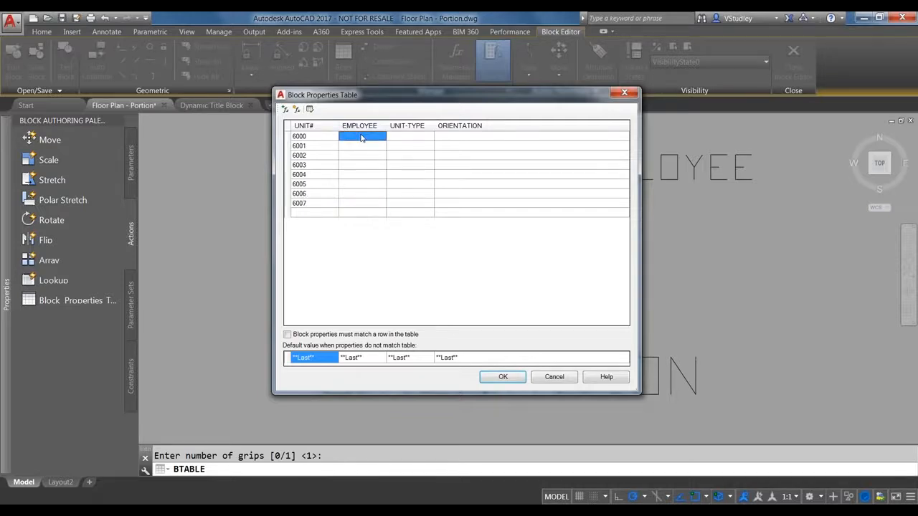
pyautogui.write('Sarah')
pyautogui.press('Return')
pyautogui.write('Ashley')
pyautogui.press('Return')
pyautogui.write('Bryce')
pyautogui.press('Return')
pyautogui.write('Victoria')
pyautogui.press('Return')
pyautogui.write('Volke')
pyautogui.press('Return')
pyautogui.press('Left')
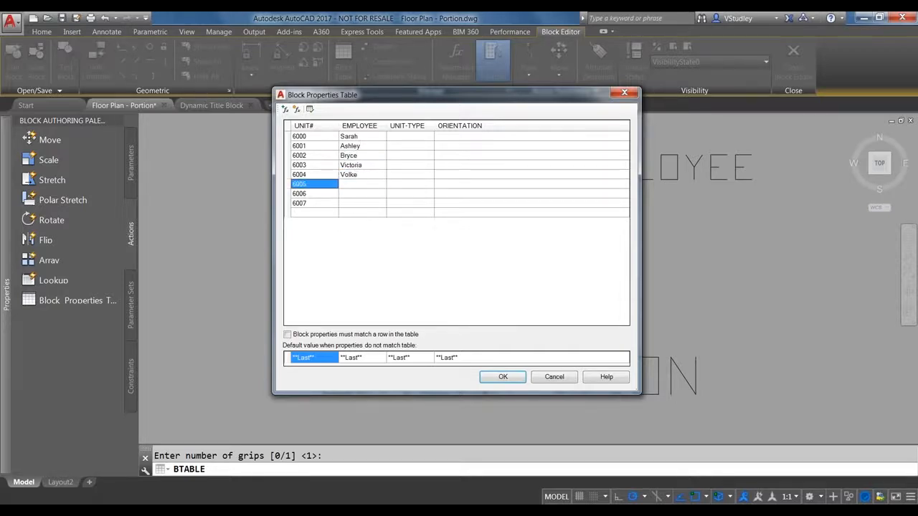
# - Correct the employee's first name for unit 6004 and enter the first names for units 6005 through 6007
pyautogui.click(356, 176)
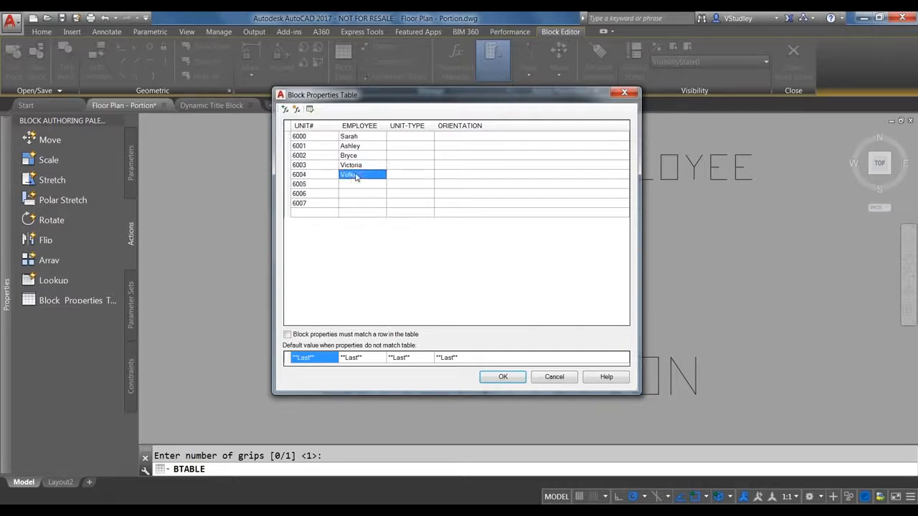
pyautogui.write('Vo')
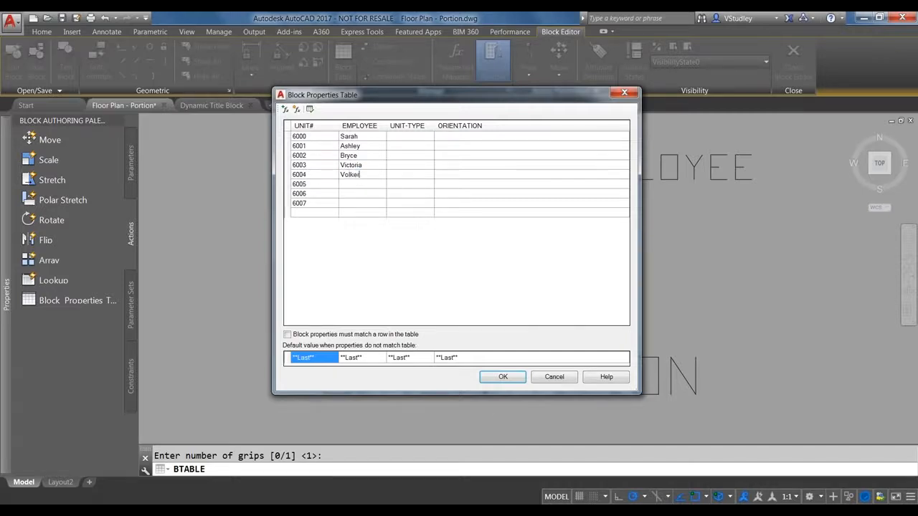
pyautogui.press('Return')
pyautogui.write('Zac')
pyautogui.press('Return')
pyautogui.write('Mike')
pyautogui.press('Return')
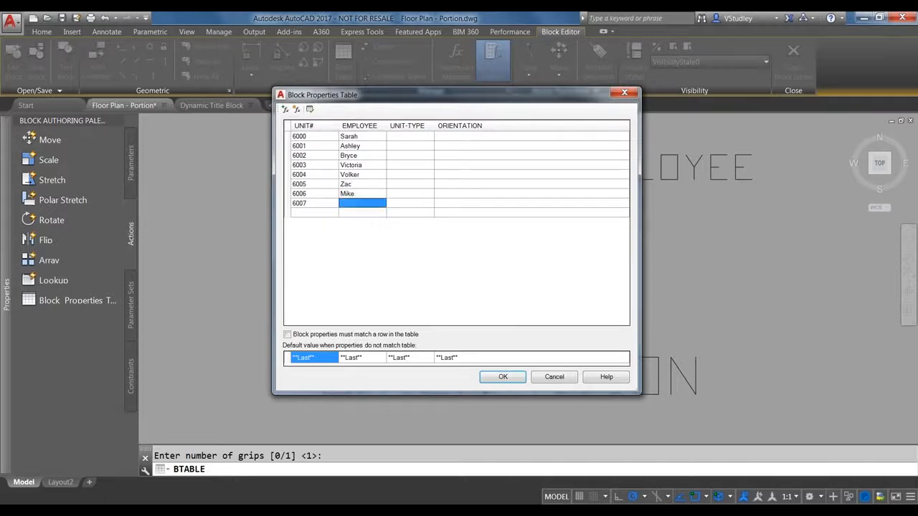
pyautogui.write('Nauman')
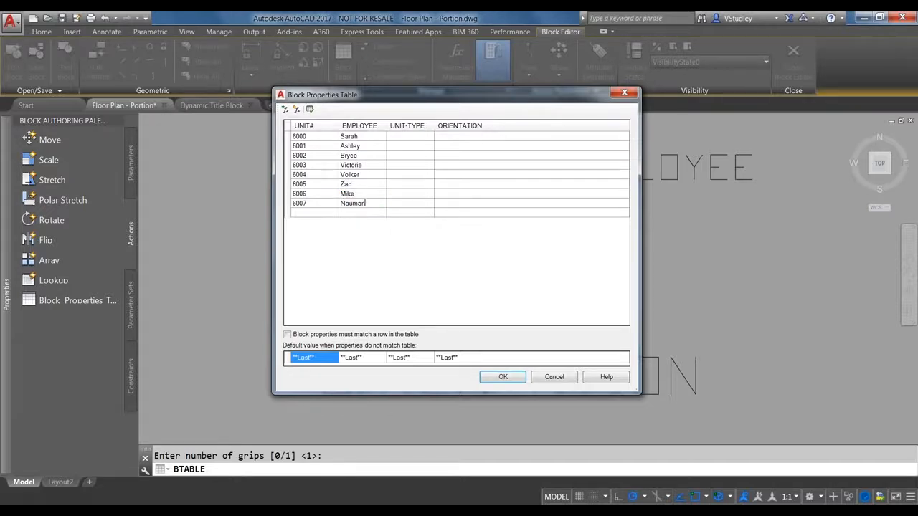
pyautogui.press('Tab')
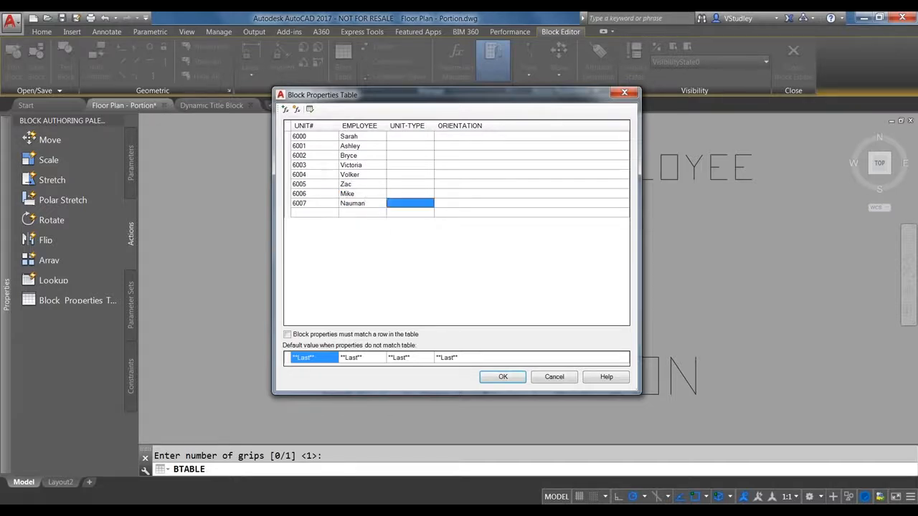
# - Set the UNIT-TYPE to UNIT A for units 6000 and 6001
pyautogui.click(414, 137)
pyautogui.write('UN')
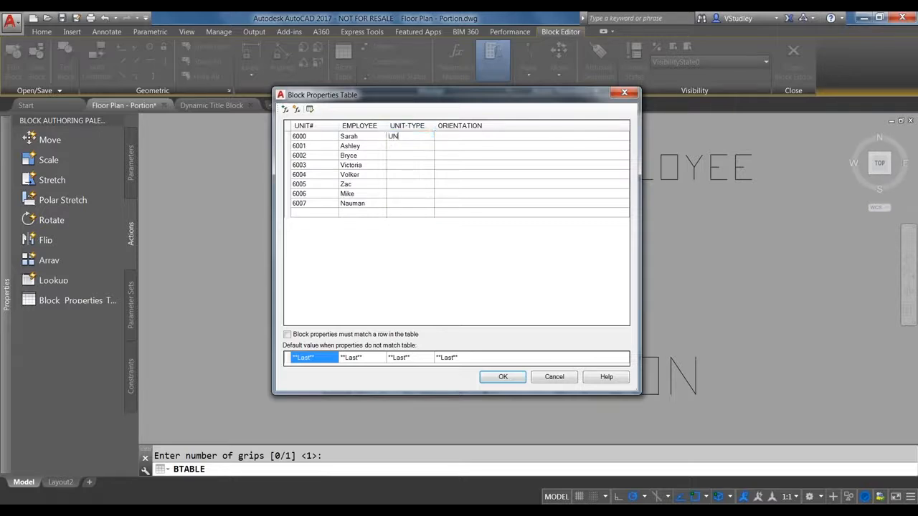
pyautogui.write('IT A')
pyautogui.press('Return')
pyautogui.write('UN')
pyautogui.press('Tab')
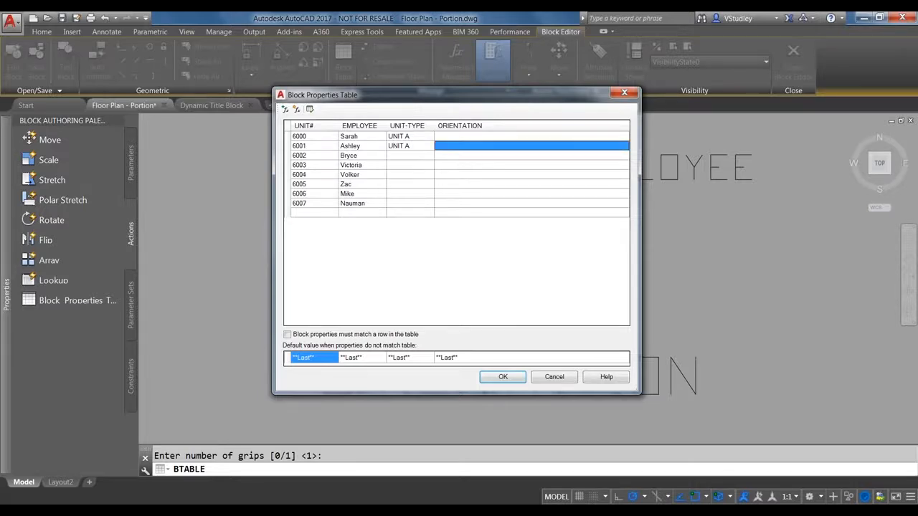
# - Set the ORIENTATION to PER PLAN for unit 6000 and REVERSE for unit 6001
pyautogui.press('Up')
pyautogui.write('PERPL')
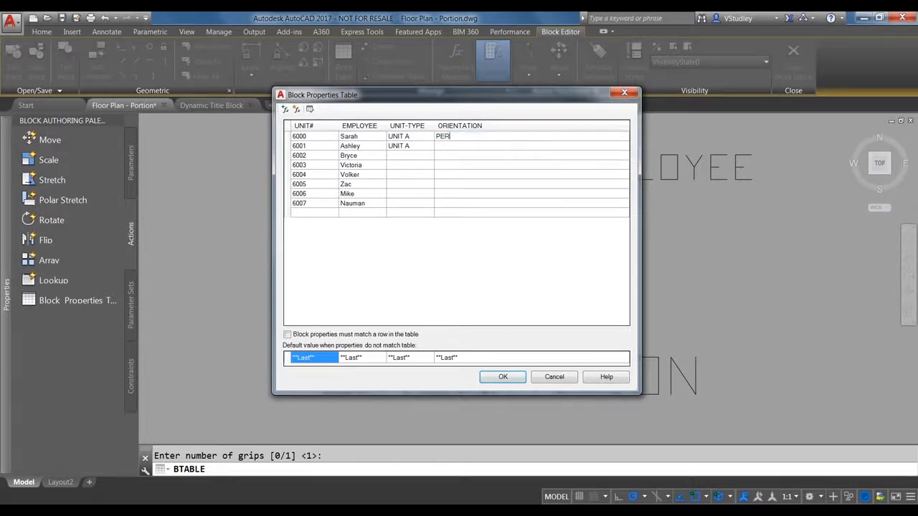
pyautogui.press('BackSpace')
pyautogui.write('PLA')
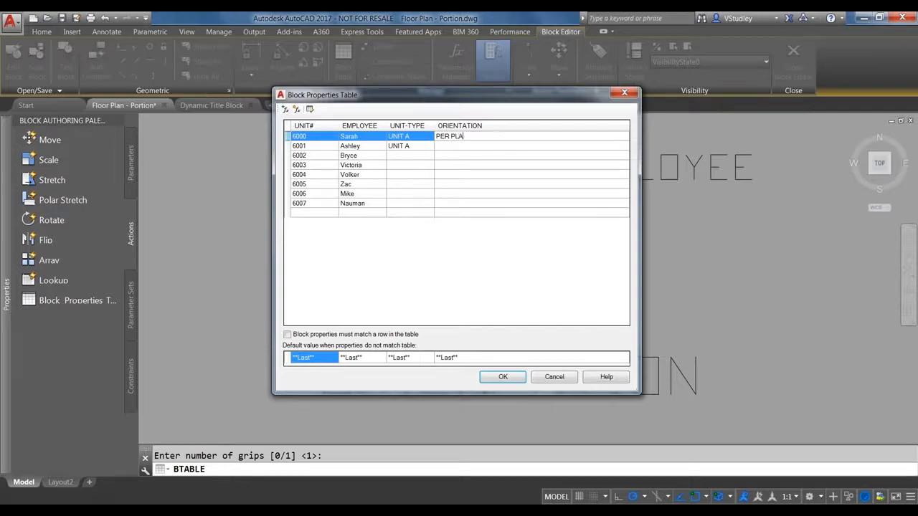
pyautogui.write('N')
pyautogui.press('Return')
pyautogui.write('REVERSE')
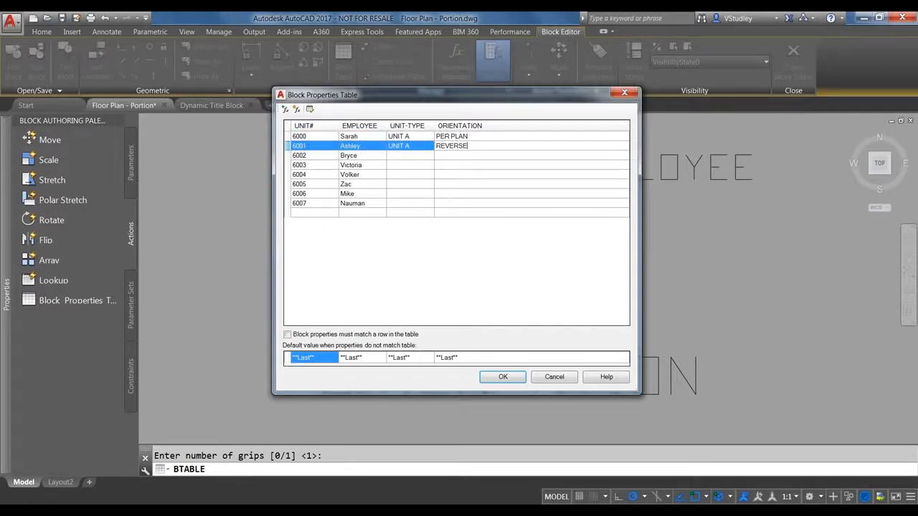
pyautogui.press('Return')
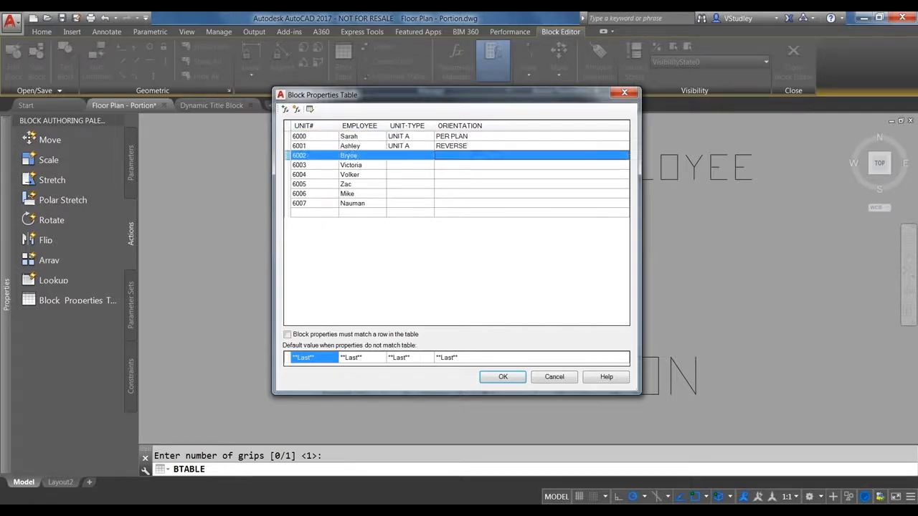
# - Set the UNIT-TYPE to UNIT B for units 6002 and 6003
pyautogui.click(403, 157)
pyautogui.write('UNIT B')
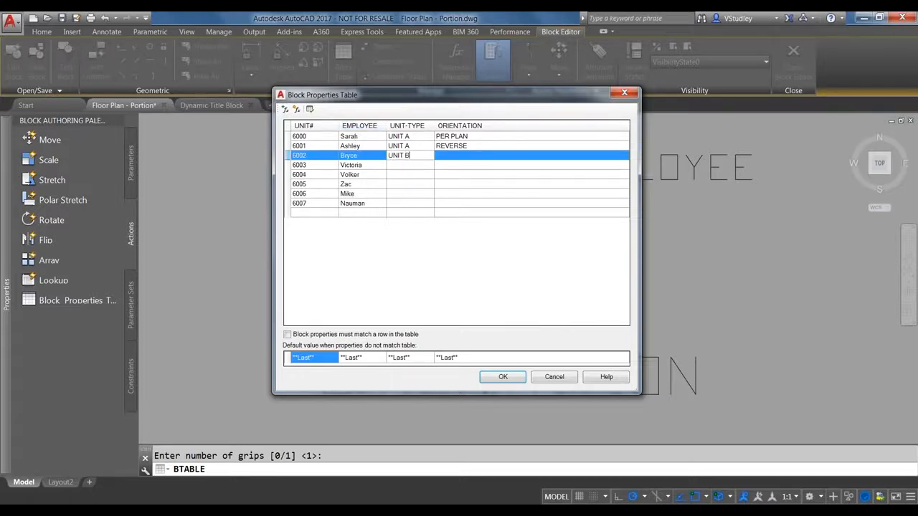
pyautogui.press('Return')
pyautogui.write('UNIT B')
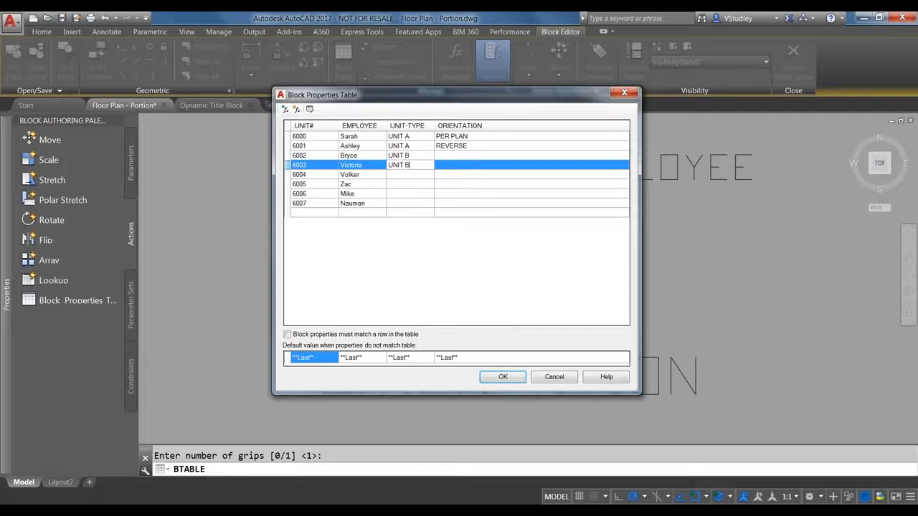
pyautogui.press('Return')
# - Set the UNIT-TYPE to UNIT C for units 6004 and 6005, and UNIT D for units 6006 and 6007
pyautogui.write('UNIT ')
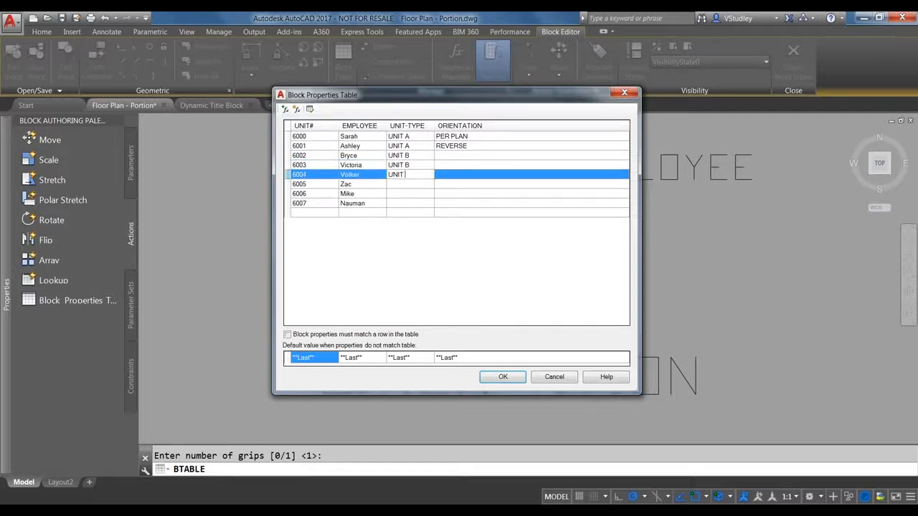
pyautogui.write('C')
pyautogui.press('Return')
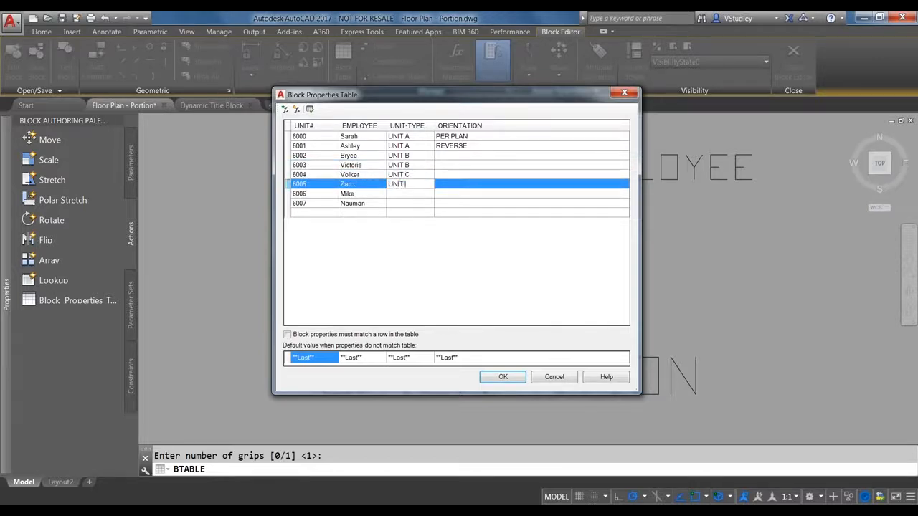
pyautogui.write('C')
pyautogui.press('Down')
pyautogui.write('UN')
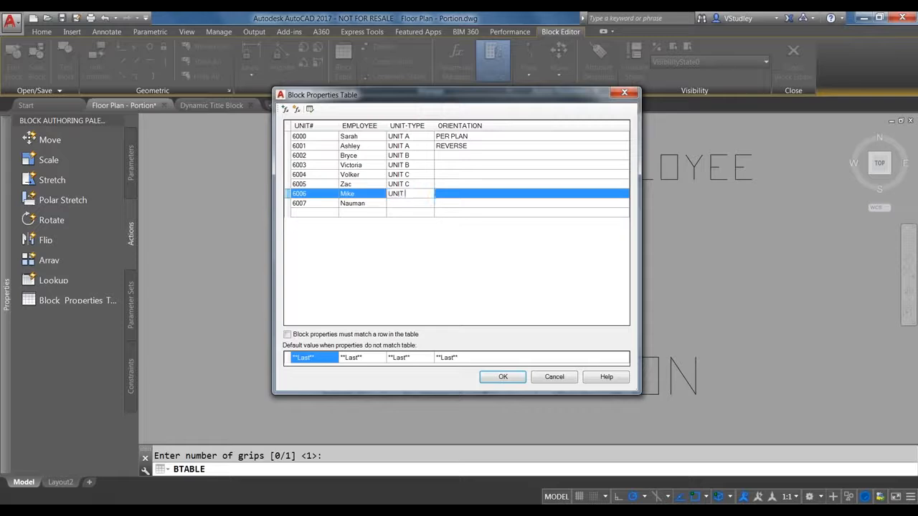
pyautogui.press('Down')
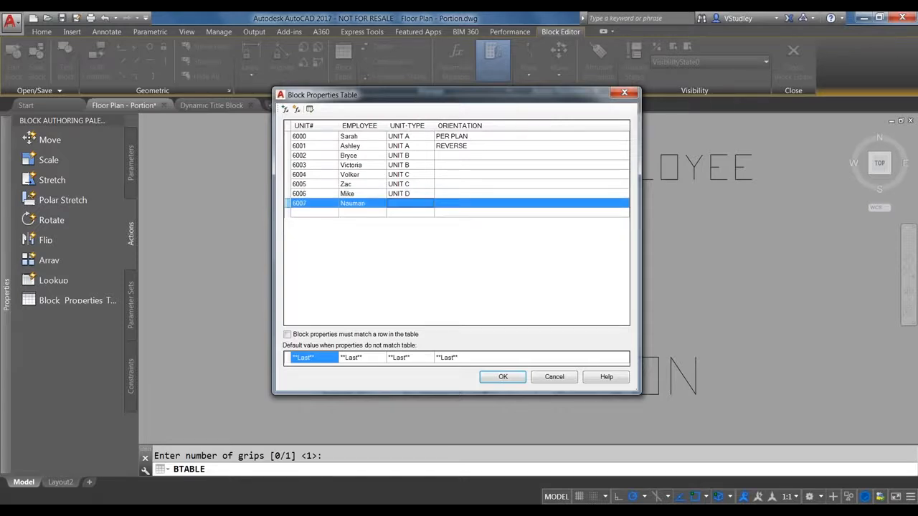
pyautogui.write('UNIT D')
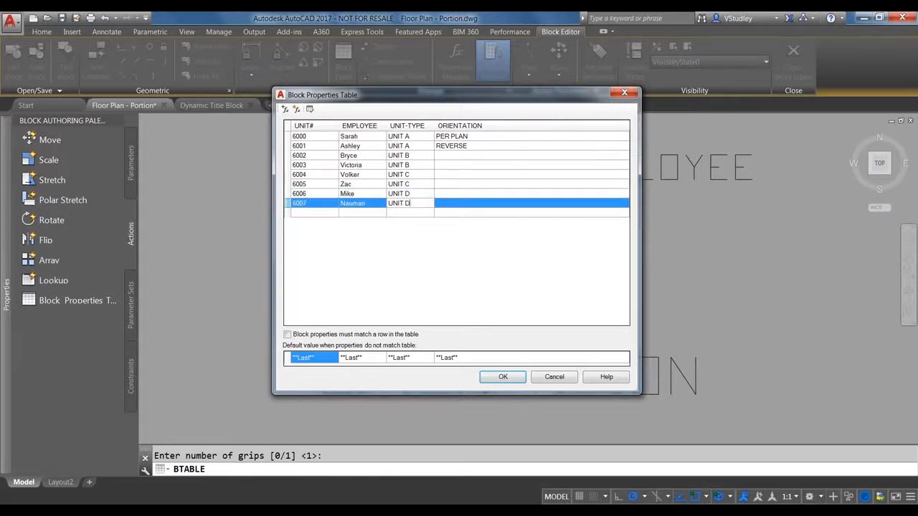
pyautogui.press('Tab')
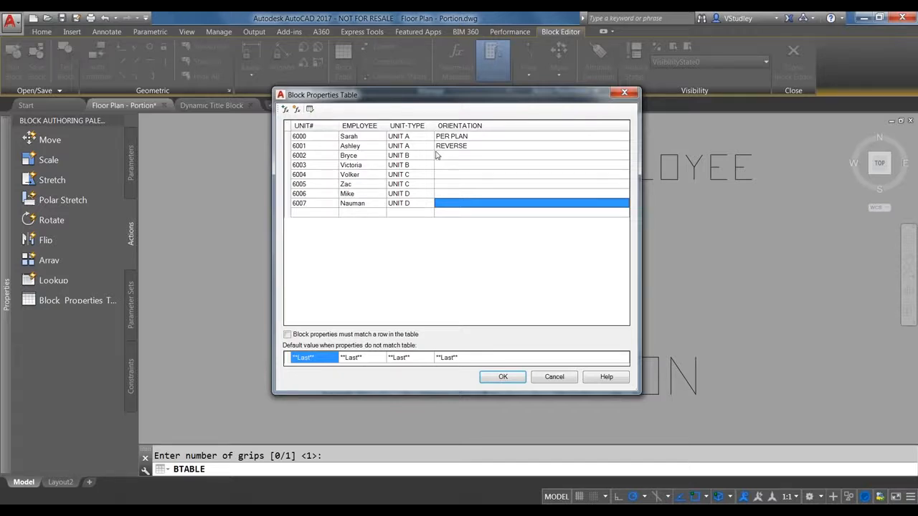
# - Copy the PER PLAN and REVERSE orientations of units 6000 and 6001 to units 6002 and 6003
pyautogui.click(452, 138)
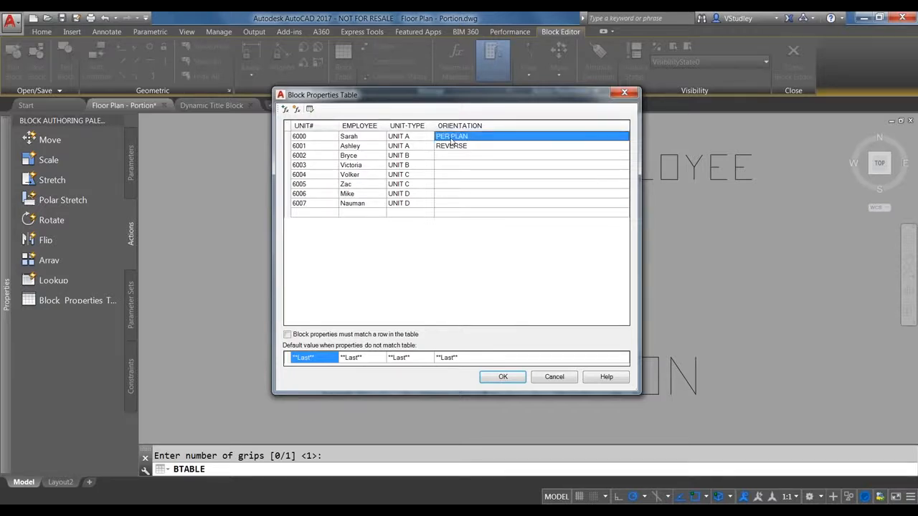
pyautogui.hotkey('shift', 'Down')
pyautogui.hotkey('ctrl', 'c')
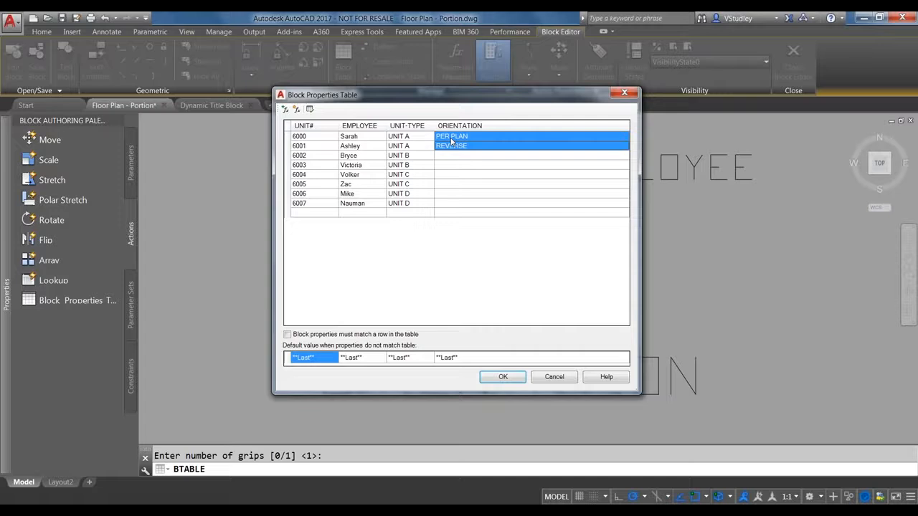
pyautogui.click(465, 156)
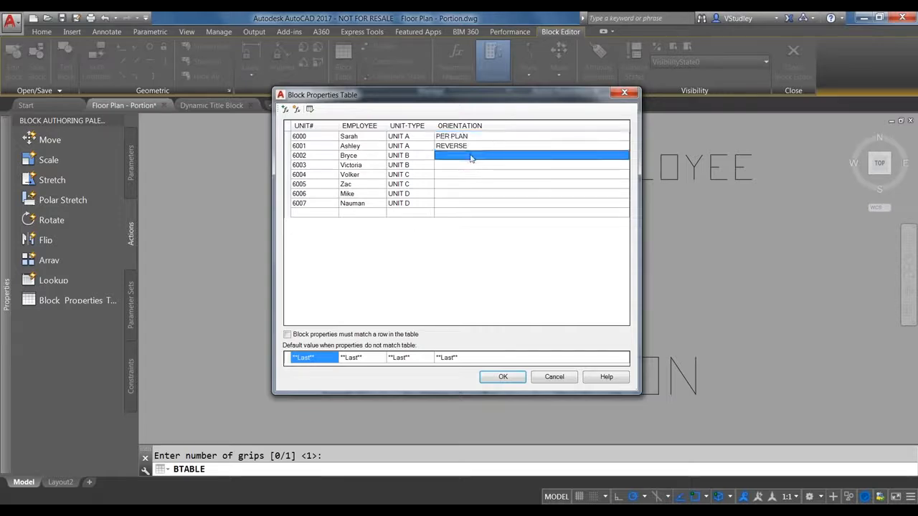
pyautogui.hotkey('ctrl', 'v')
pyautogui.press('Down')
pyautogui.hotkey('ctrl', 'v')
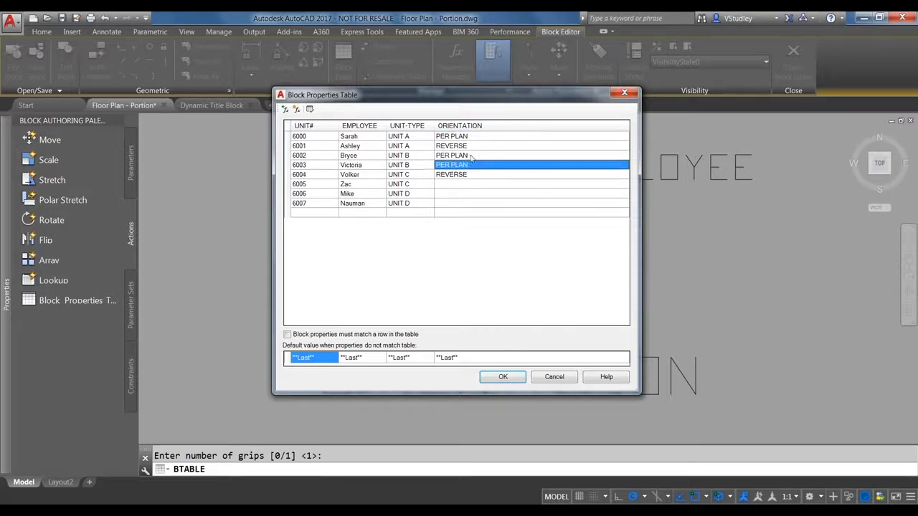
pyautogui.press('Up')
pyautogui.press('Up')
pyautogui.press('Down')
pyautogui.hotkey('ctrl', 'v')
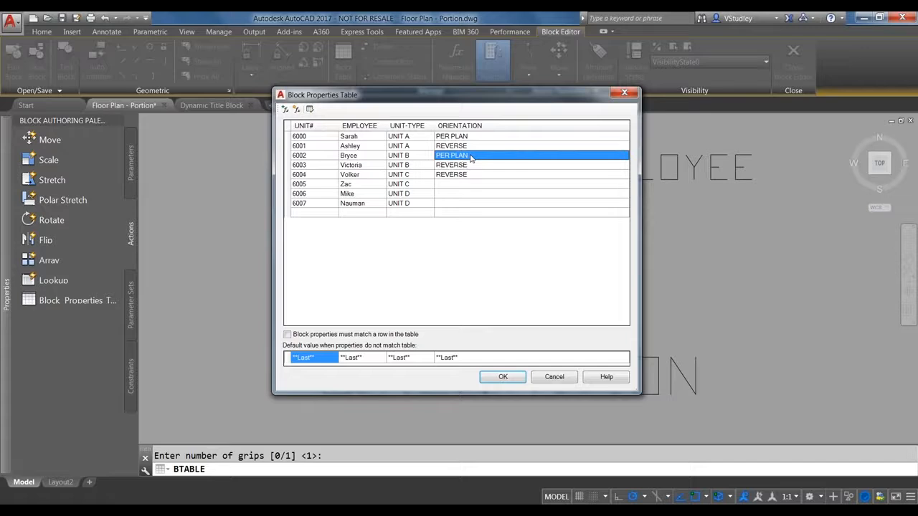
# - Paste the PER PLAN and REVERSE pair into the ORIENTATION cells of units 6004 through 6007 and accept the table
pyautogui.press('Down')
pyautogui.press('Down')
pyautogui.hotkey('ctrl', 'v')
pyautogui.press('Down')
pyautogui.press('Down')
pyautogui.hotkey('ctrl', 'v')
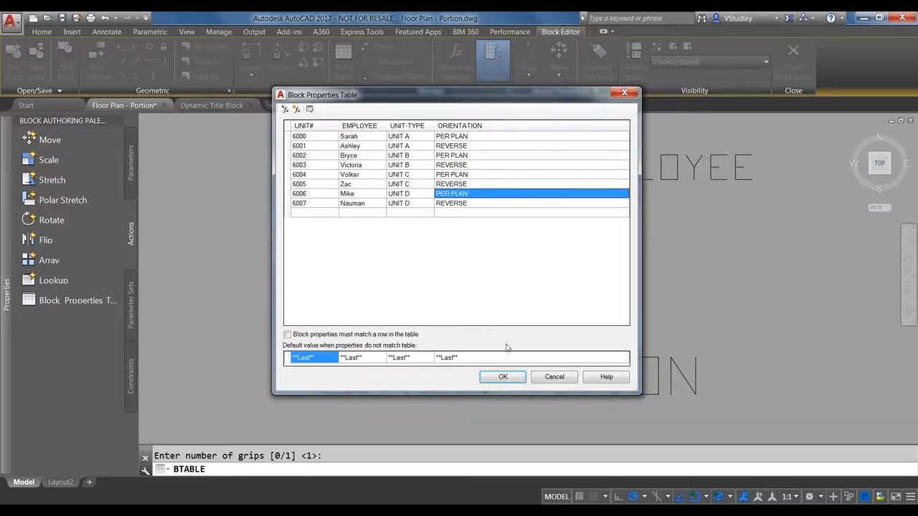
pyautogui.click(503, 376)
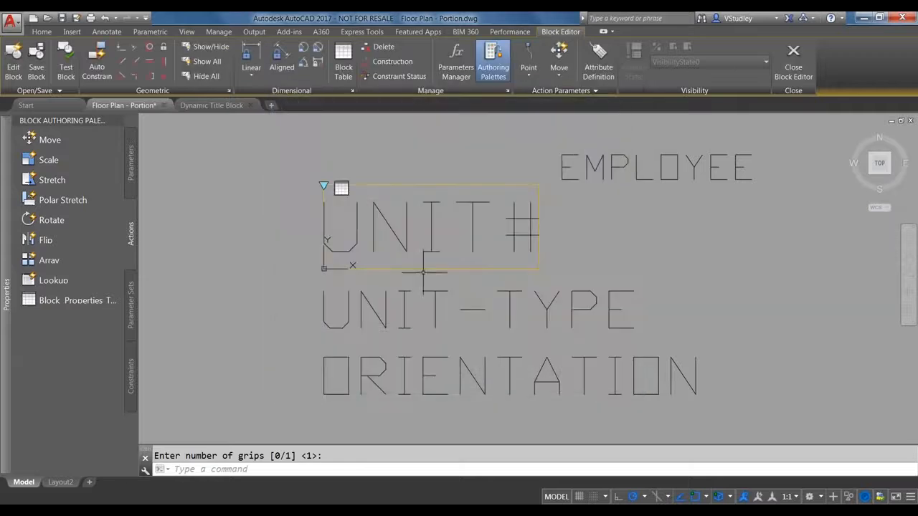
# - Reopen the block properties table to review its rows and the option requiring properties to match a row
pyautogui.doubleClick(340, 188)
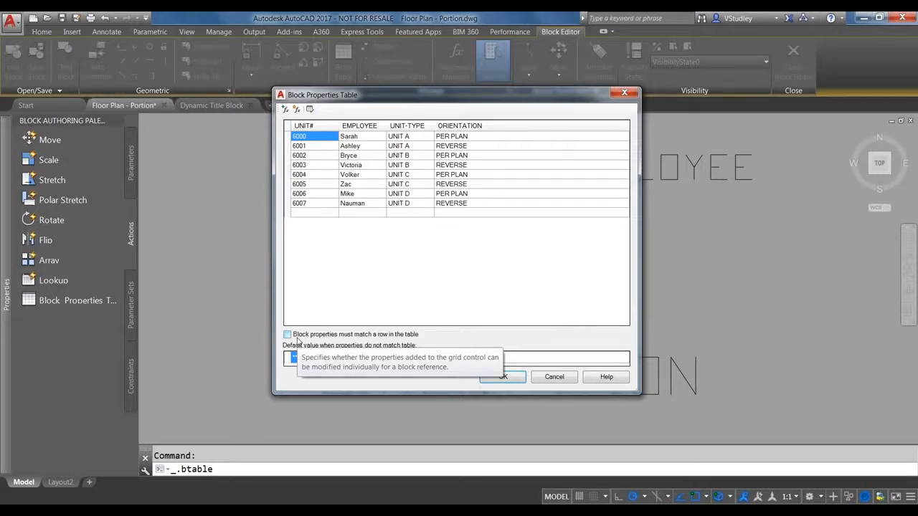
pyautogui.click(502, 378)
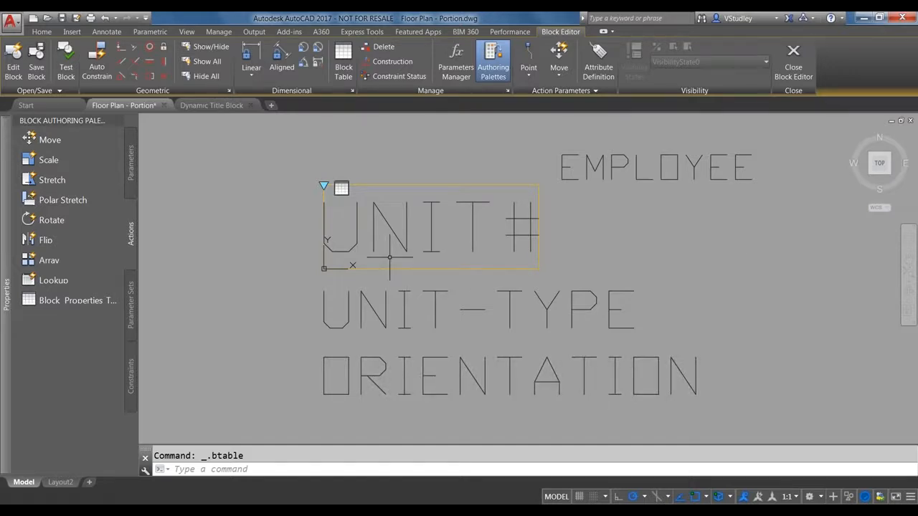
pyautogui.scroll(-2, 399, 237)
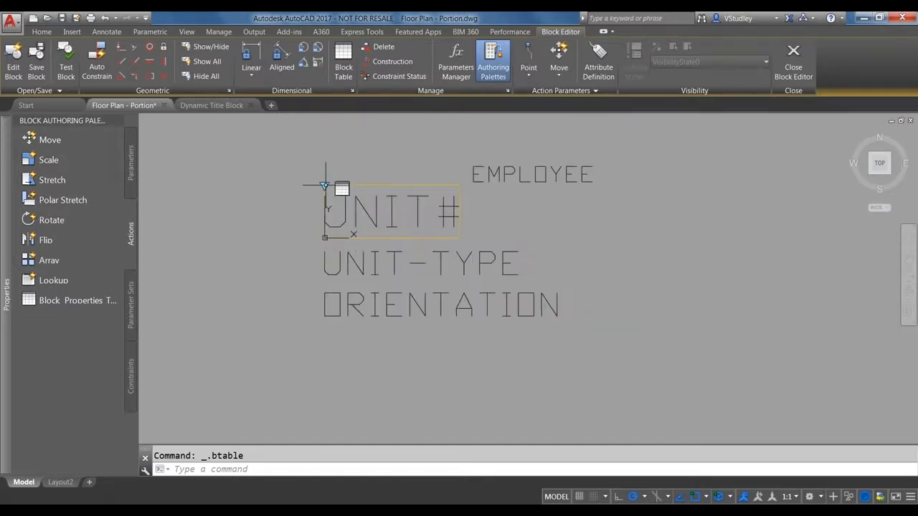
pyautogui.scroll(2, 431, 185)
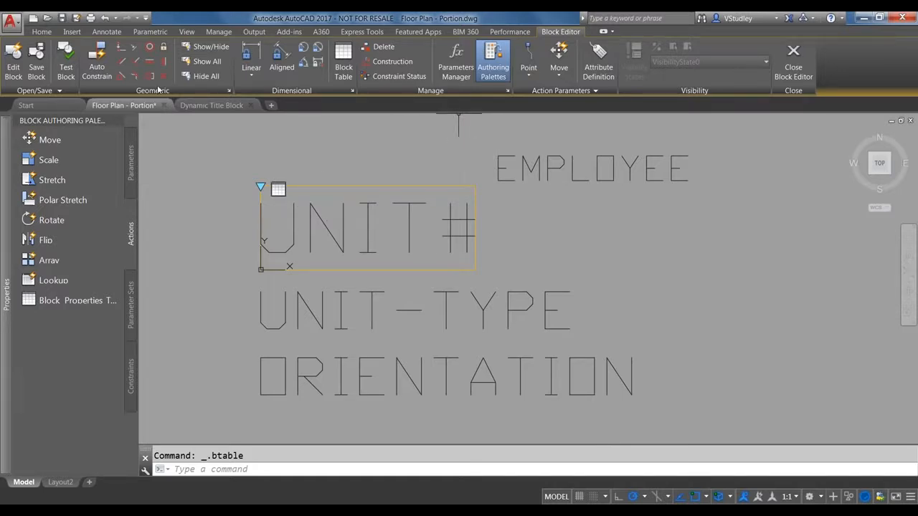
# - Move the EMPLOYEE attribute to the EMPLOYEE layer
pyautogui.click(42, 31)
pyautogui.click(622, 193)
pyautogui.click(553, 127)
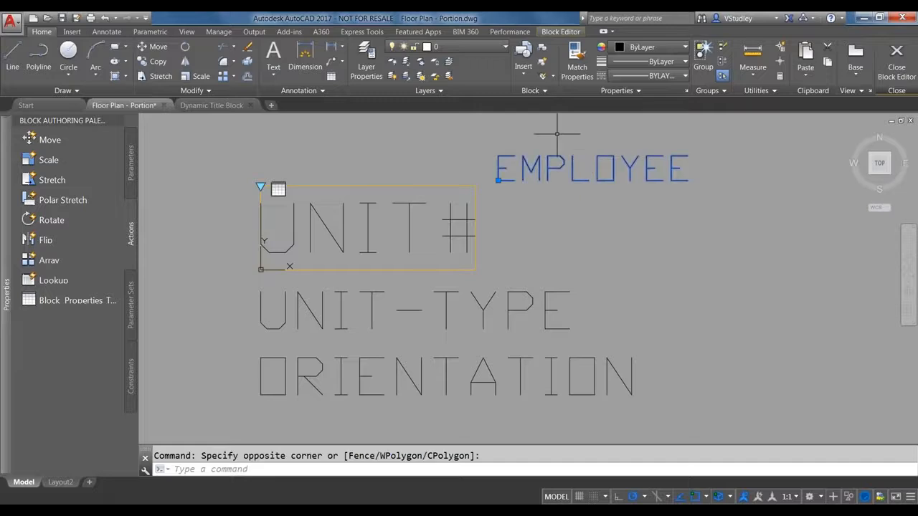
pyautogui.click(480, 47)
pyautogui.click(462, 104)
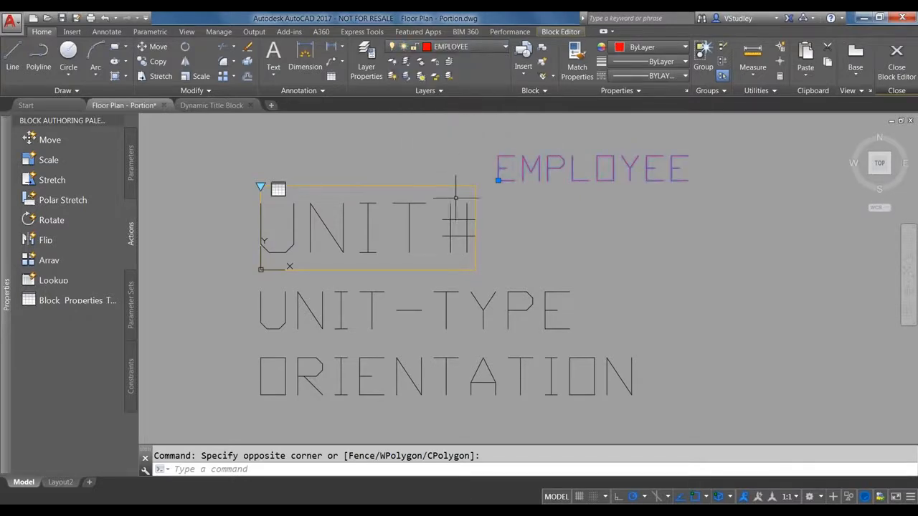
pyautogui.press('Escape')
# - Move the UNIT# attribute to the RMNUM layer
pyautogui.click(452, 235)
pyautogui.click(466, 47)
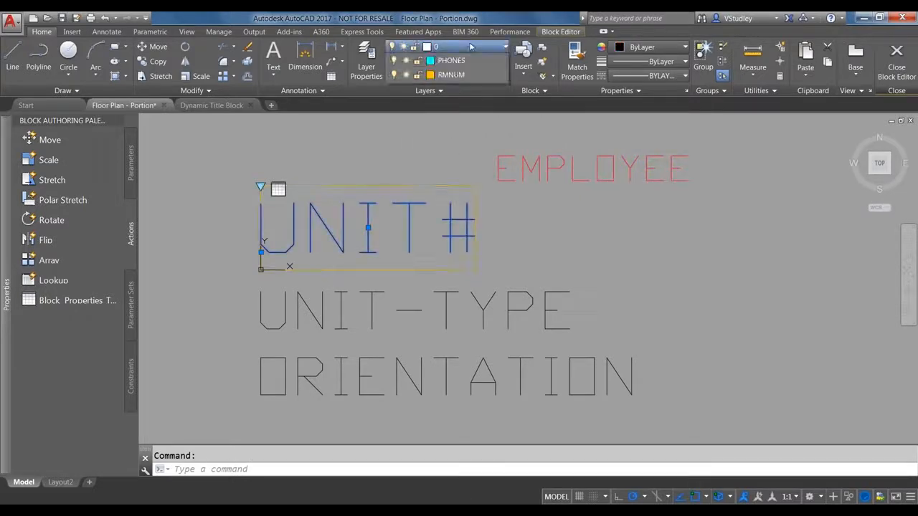
pyautogui.click(451, 161)
pyautogui.press('Escape')
# - Move the UNIT-TYPE and ORIENTATION attributes to the RMNUM layer
pyautogui.click(650, 388)
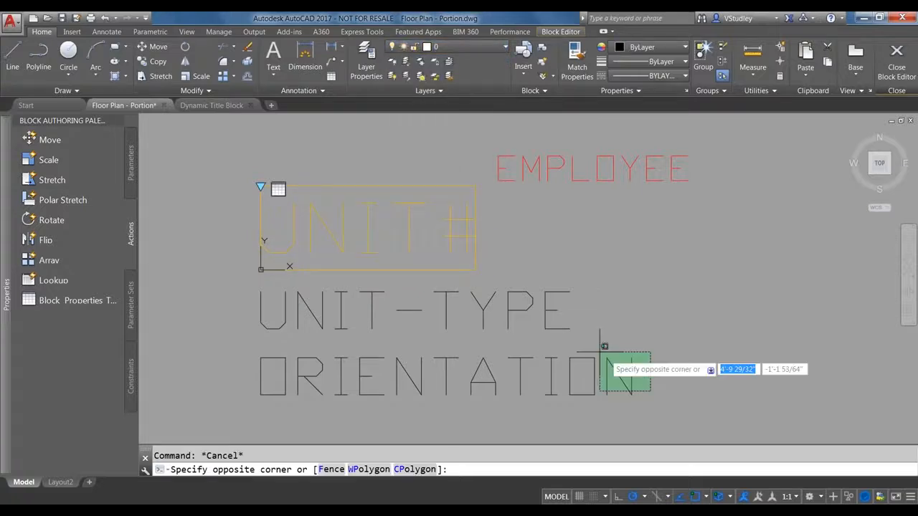
pyautogui.click(483, 184)
pyautogui.click(459, 47)
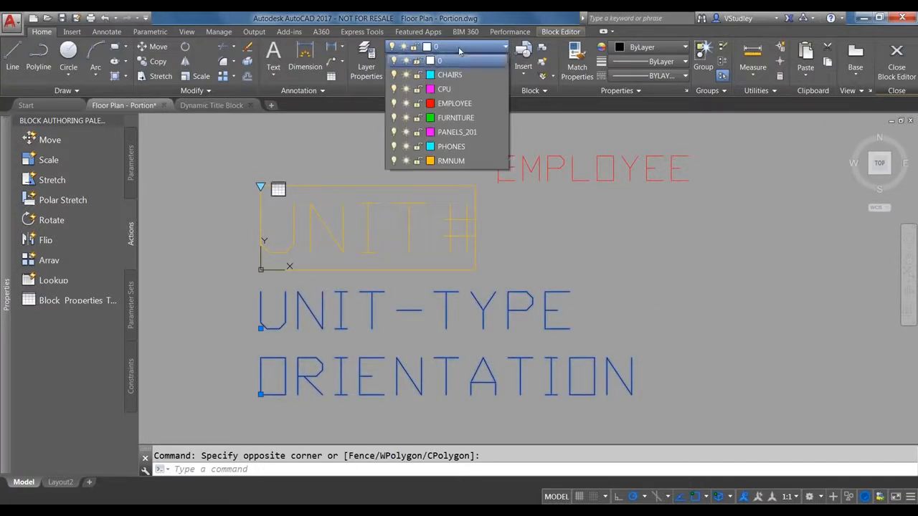
pyautogui.click(474, 161)
pyautogui.press('Escape')
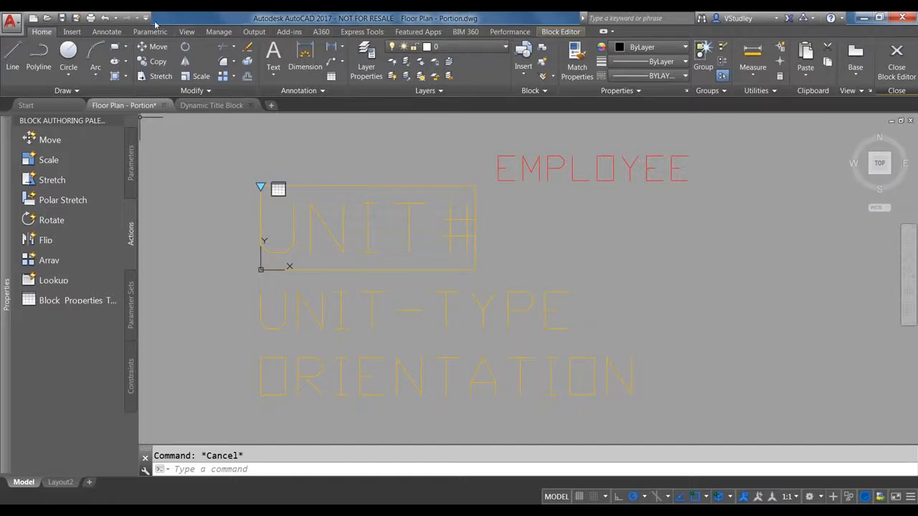
# - Test the ROOMINFO block and set its tag to unit 6000 from the unit number list
pyautogui.click(561, 32)
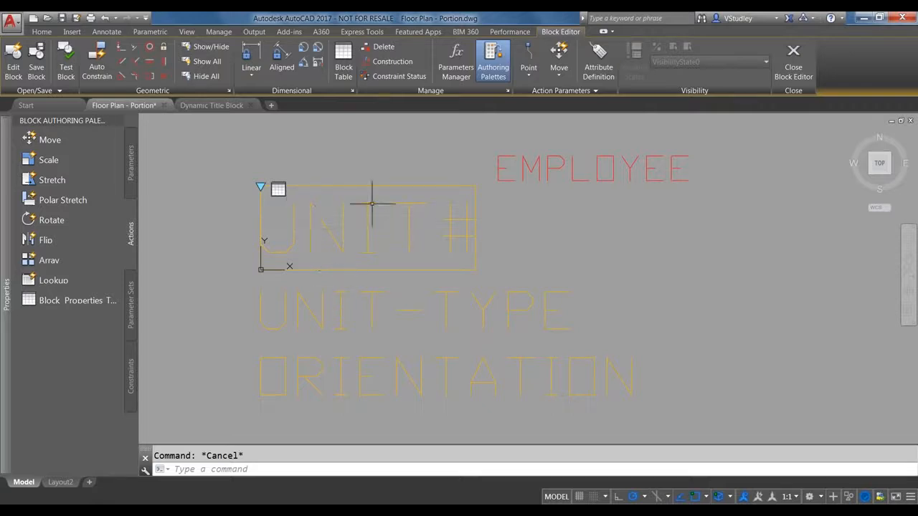
pyautogui.click(66, 65)
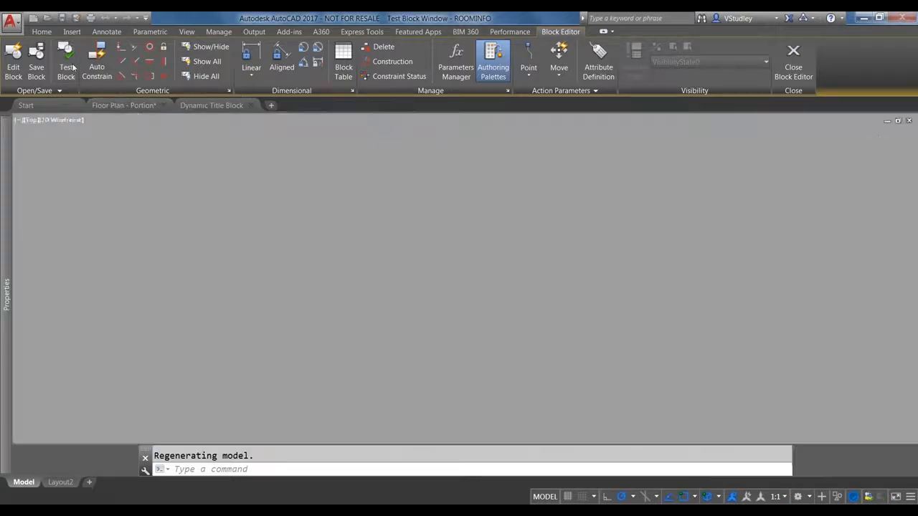
pyautogui.click(434, 276)
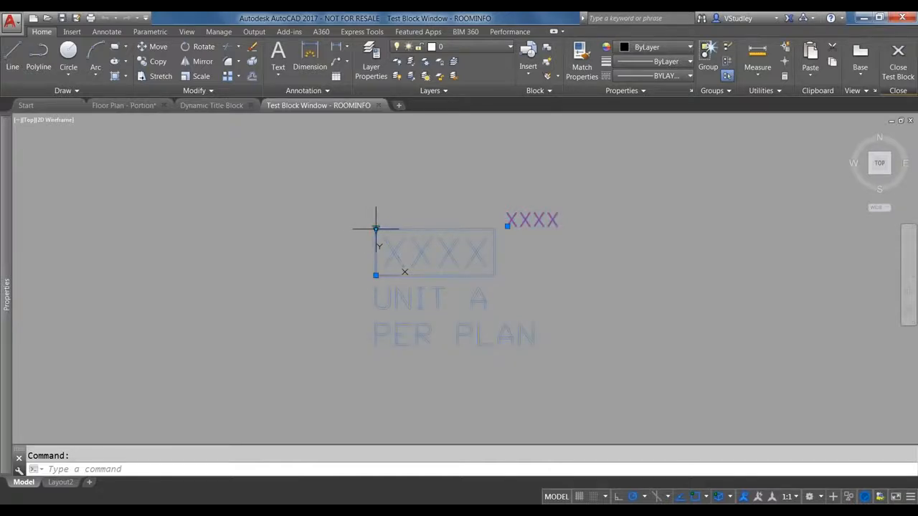
pyautogui.click(375, 228)
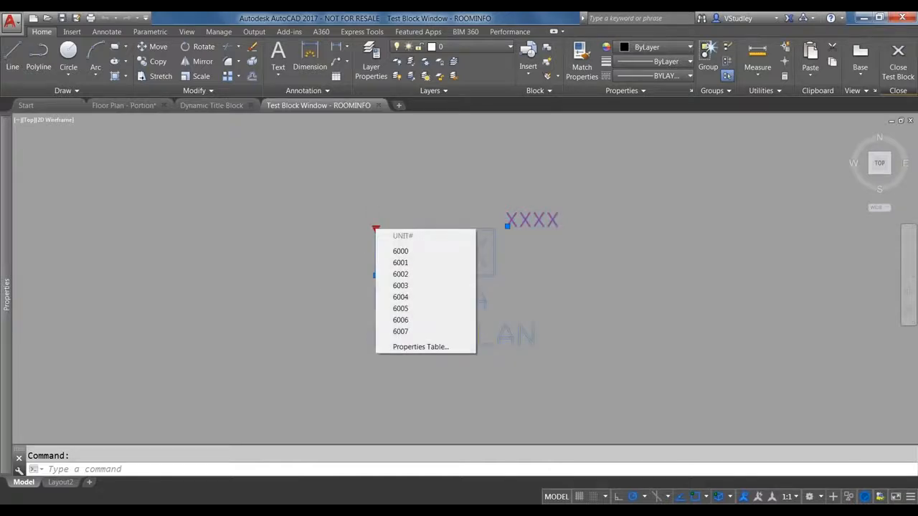
pyautogui.click(400, 252)
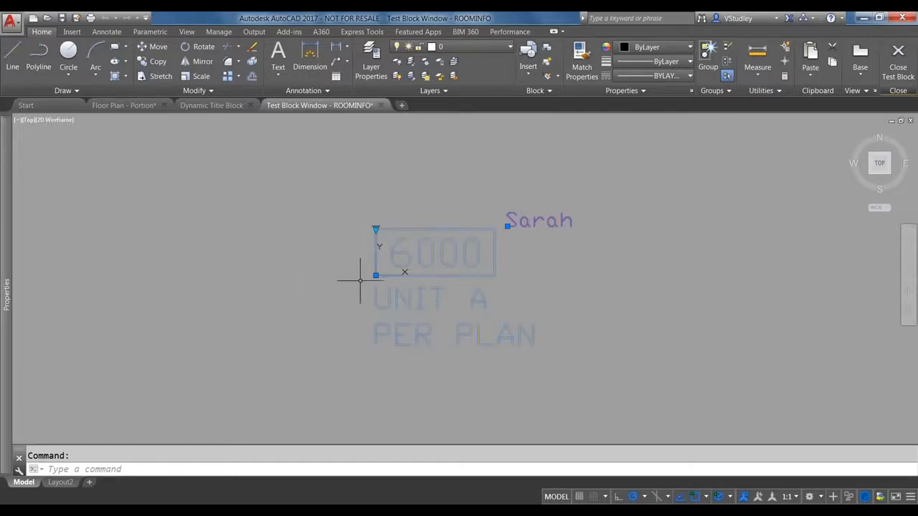
# - Switch the tested tag to unit 6001, show its properties, and close the test block window
pyautogui.scroll(2, 418, 335)
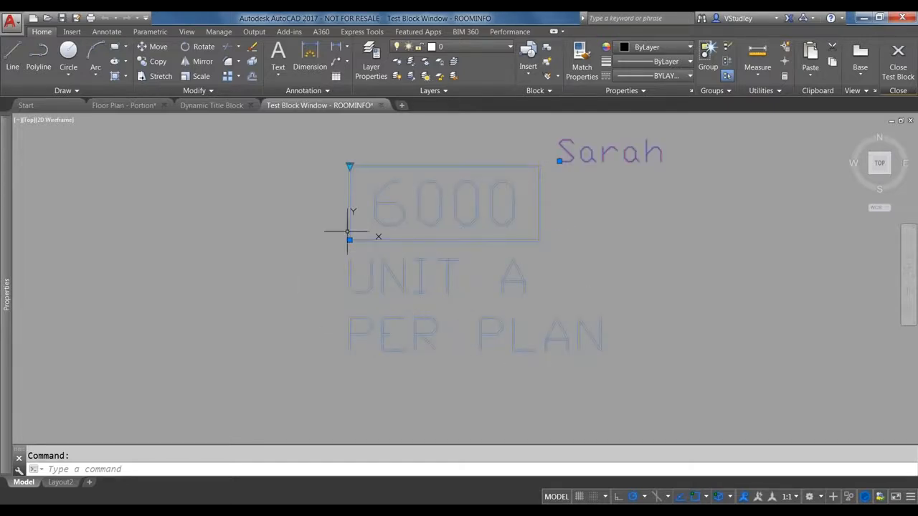
pyautogui.click(350, 165)
pyautogui.click(374, 201)
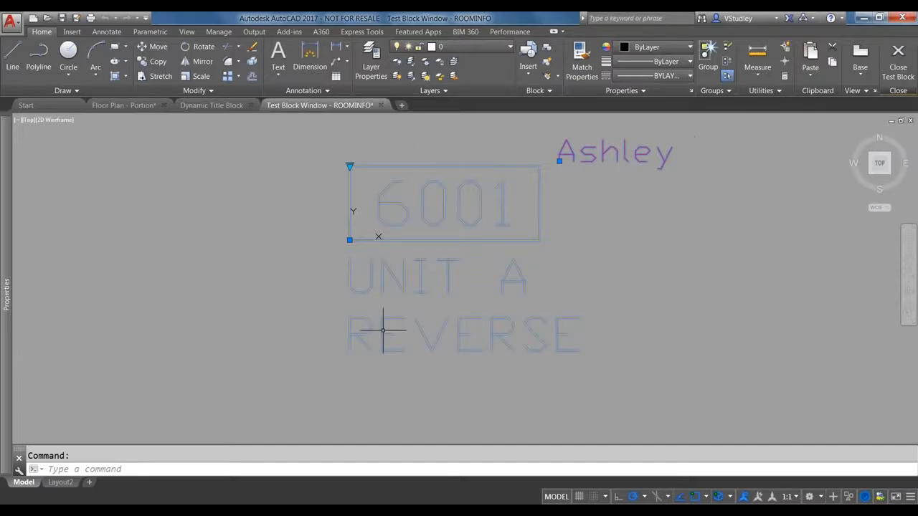
pyautogui.hotkey('ctrl', '1')
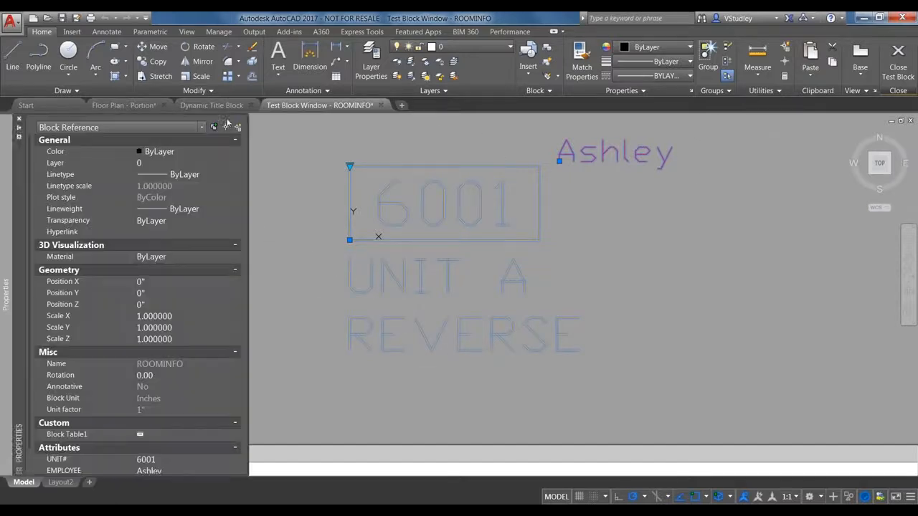
pyautogui.click(899, 57)
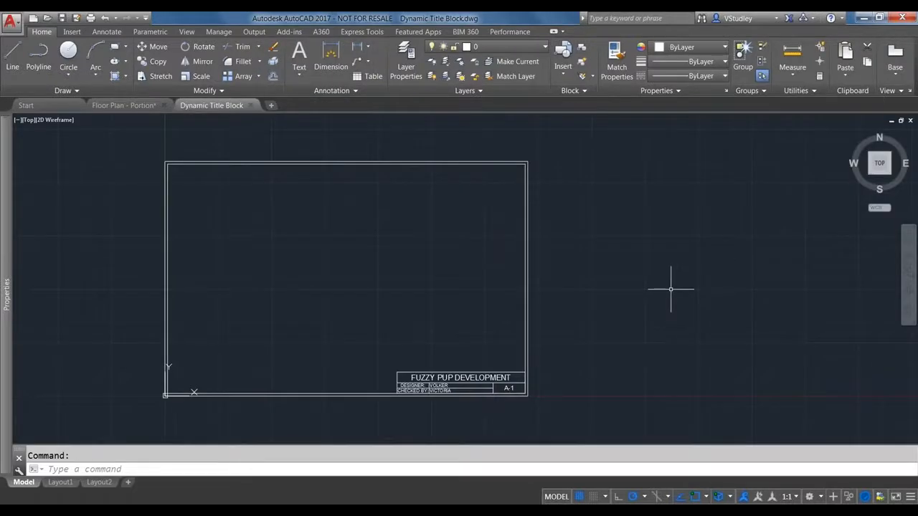
# - Return to the Floor Plan - Portion drawing and close the Block Editor, saving the changes to ROOMINFO
pyautogui.click(120, 104)
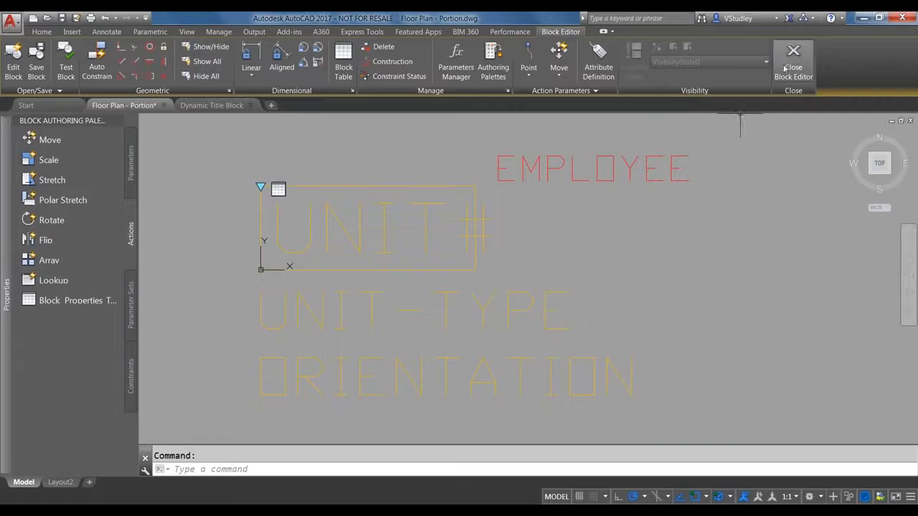
pyautogui.click(789, 63)
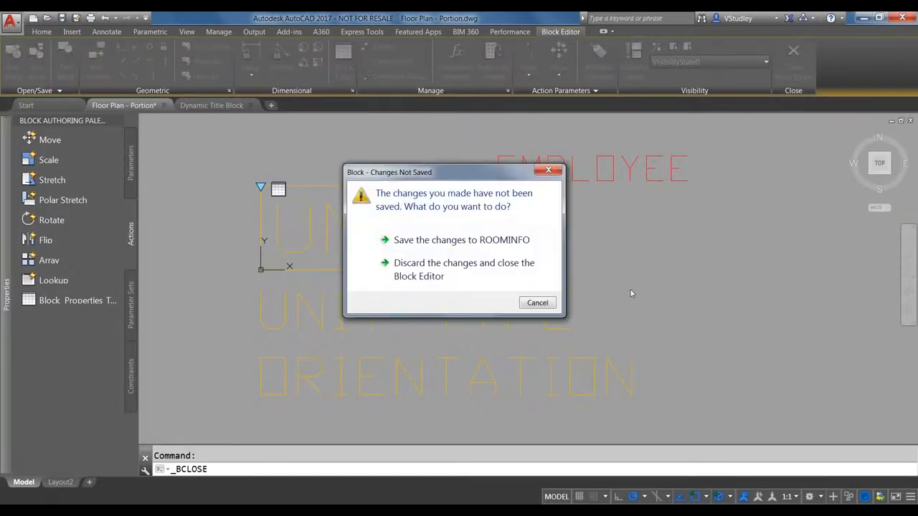
pyautogui.click(452, 241)
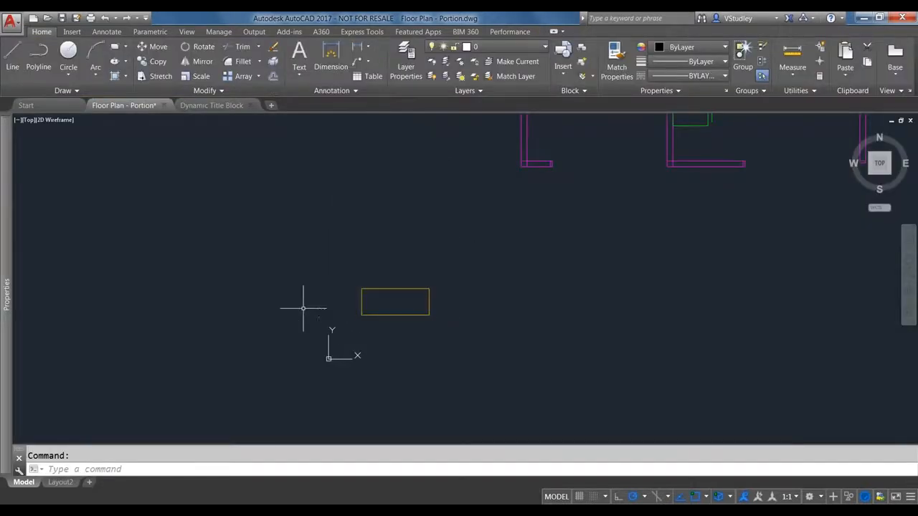
pyautogui.scroll(-1, 303, 309)
pyautogui.click(416, 338)
pyautogui.click(308, 254)
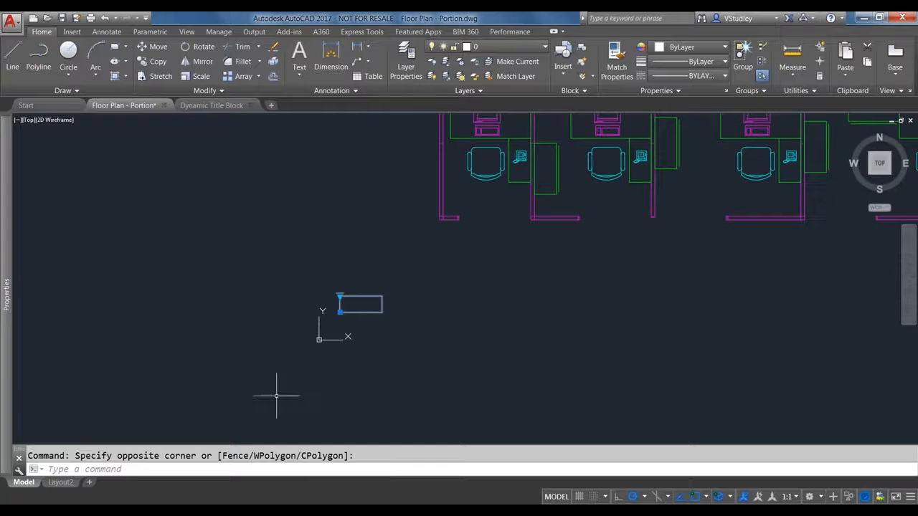
pyautogui.press('Escape')
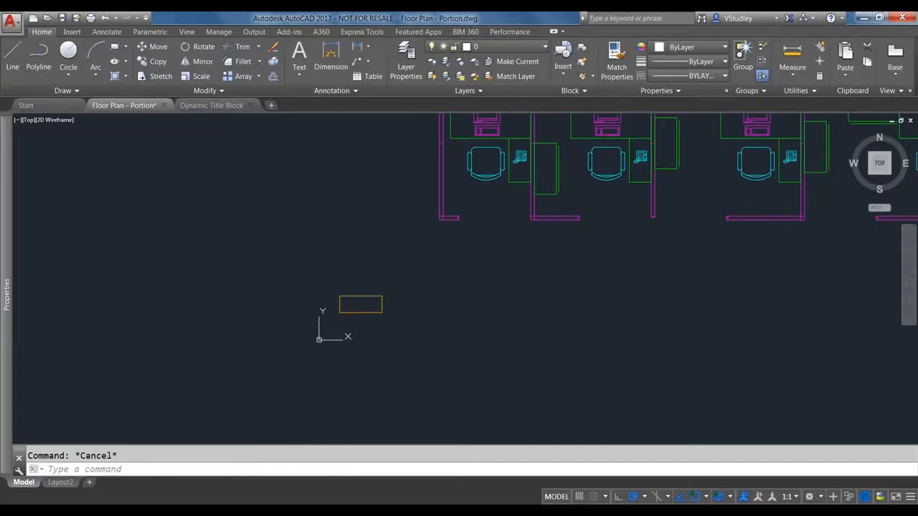
# - Insert the ROOMINFO block at scale 1 near the entrance of the lower-left cubicle, accepting the default attribute values
pyautogui.write('i')
pyautogui.press('Return')
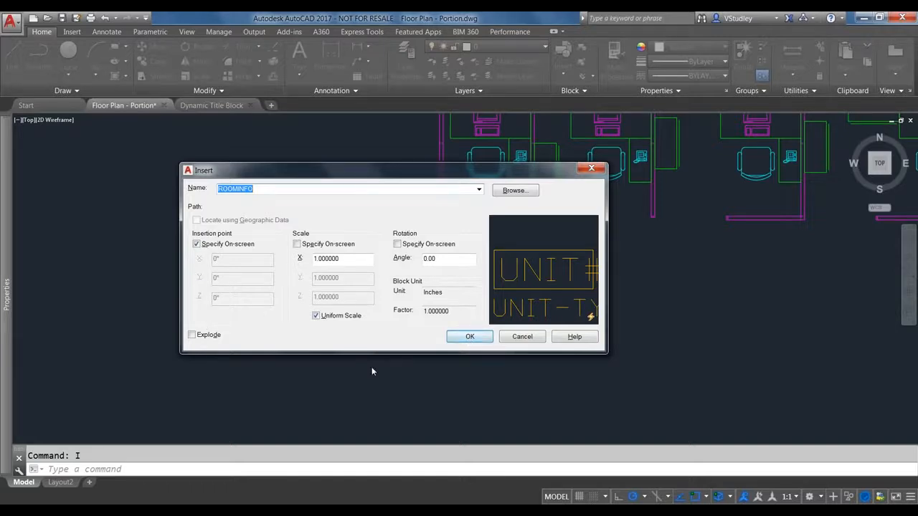
pyautogui.click(467, 336)
pyautogui.scroll(2, 474, 222)
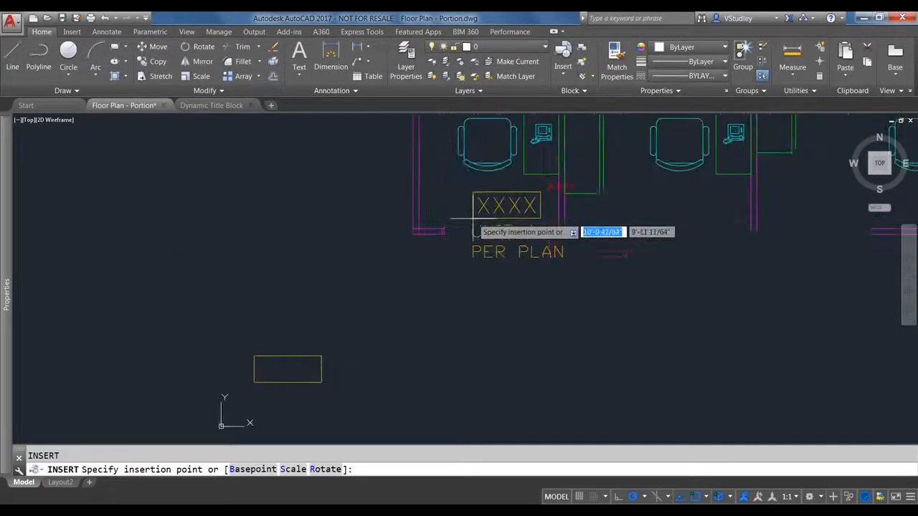
pyautogui.scroll(2, 450, 219)
pyautogui.click(450, 219)
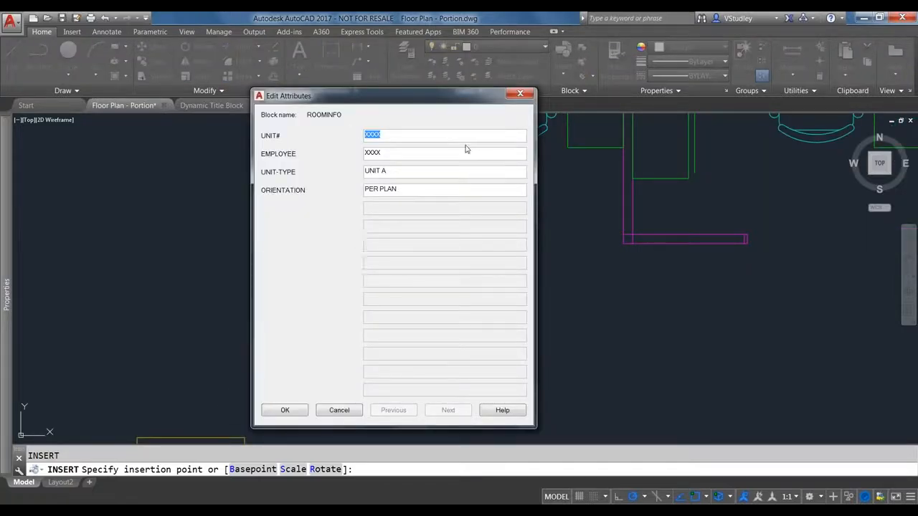
pyautogui.click(285, 410)
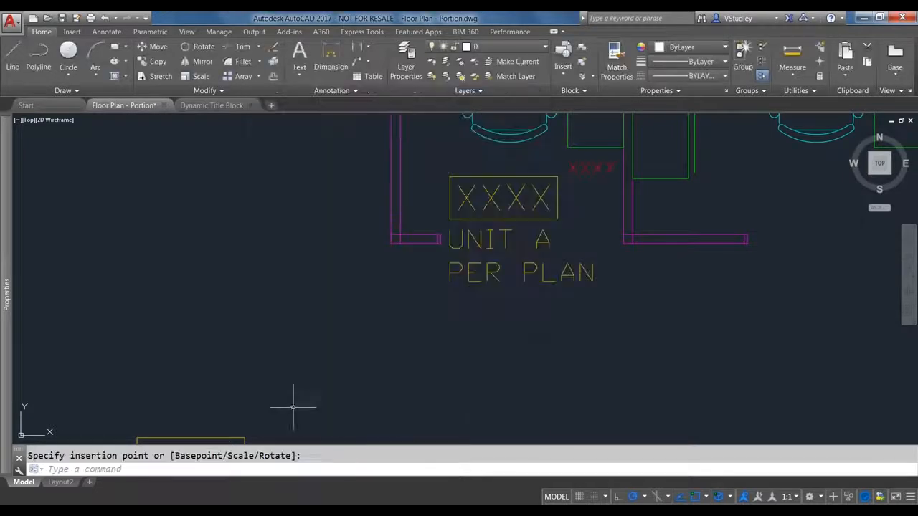
# - Copy the room tag from the lower-left cubicle straight up into the cubicle above it
pyautogui.click(531, 176)
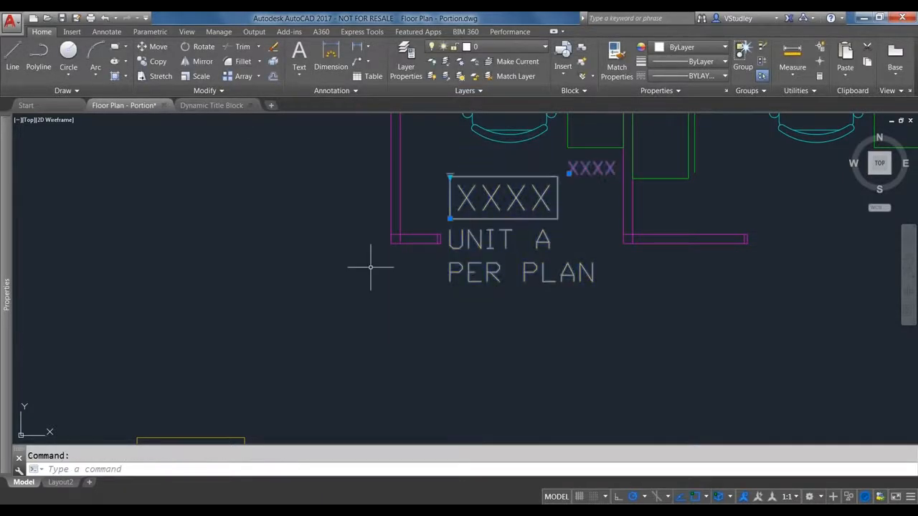
pyautogui.write('co')
pyautogui.press('Return')
pyautogui.scroll(-4, 420, 331)
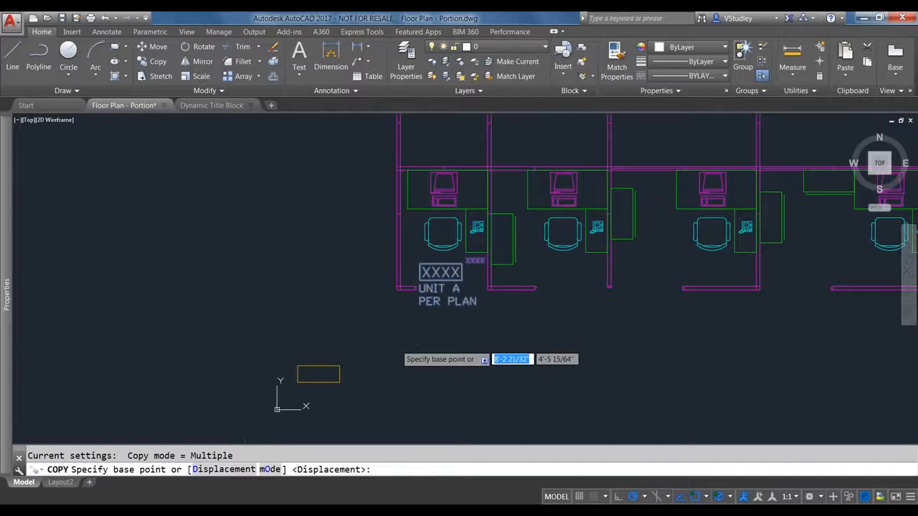
pyautogui.click(397, 344)
pyautogui.scroll(-2, 397, 344)
pyautogui.scroll(3, 399, 236)
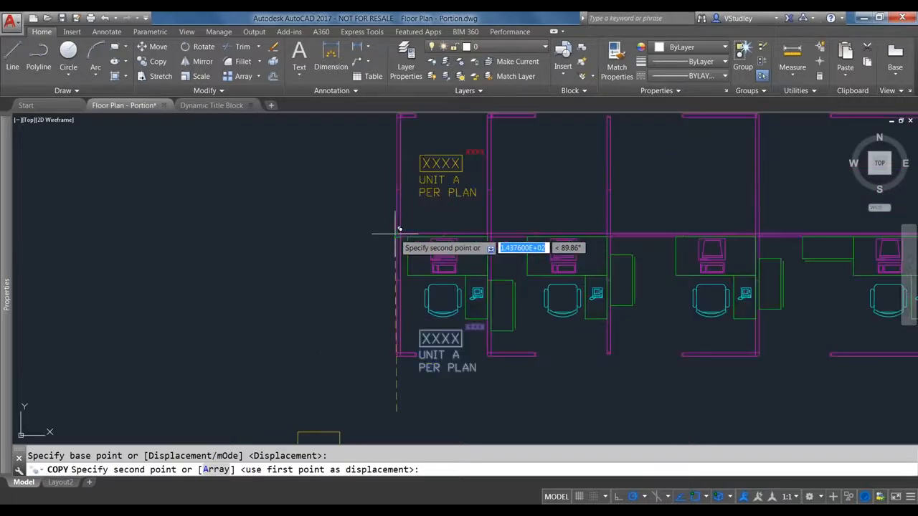
pyautogui.click(399, 234)
pyautogui.scroll(-3, 398, 234)
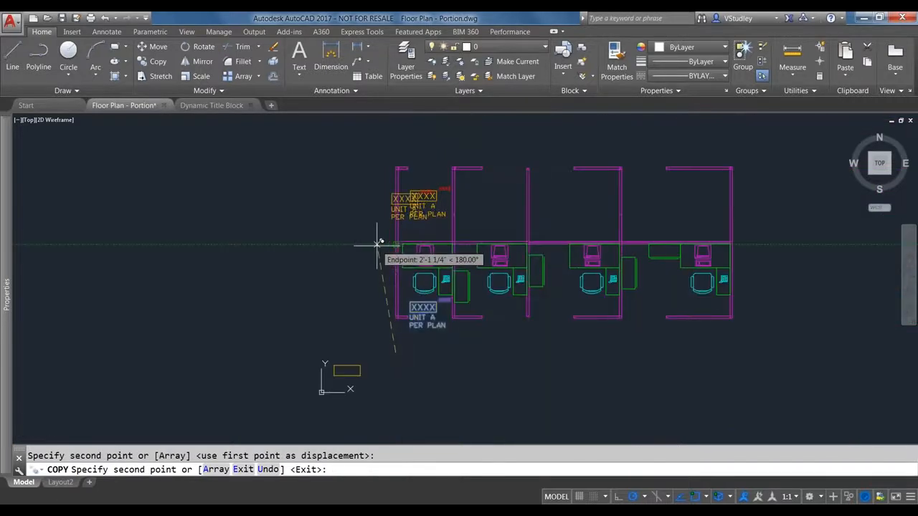
pyautogui.press('Return')
# - Copy both room tags horizontally into the other three cubicle columns
pyautogui.click(442, 308)
pyautogui.click(433, 298)
pyautogui.click(434, 193)
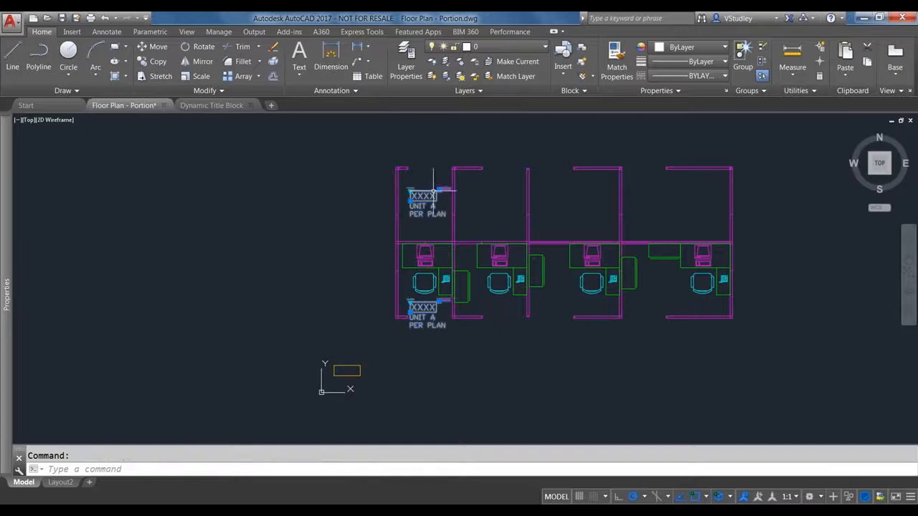
pyautogui.write('mi')
pyautogui.press('Return')
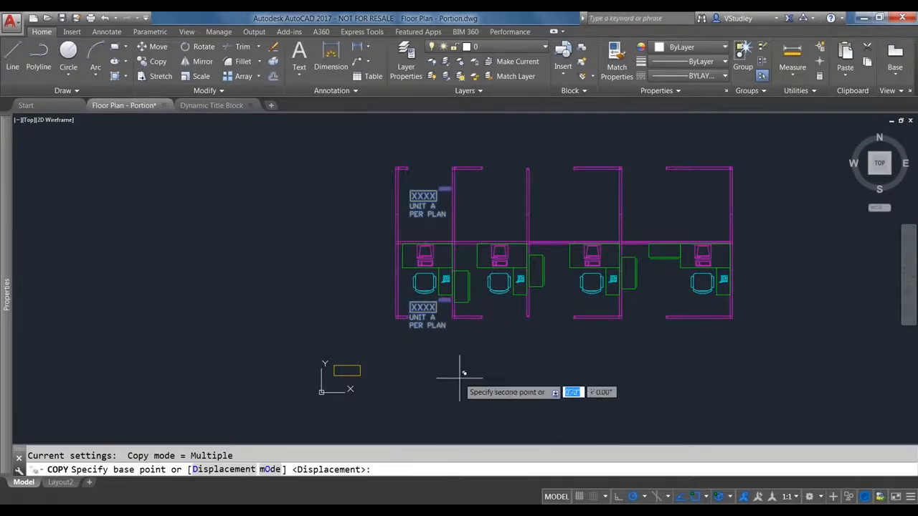
pyautogui.click(461, 377)
pyautogui.click(536, 376)
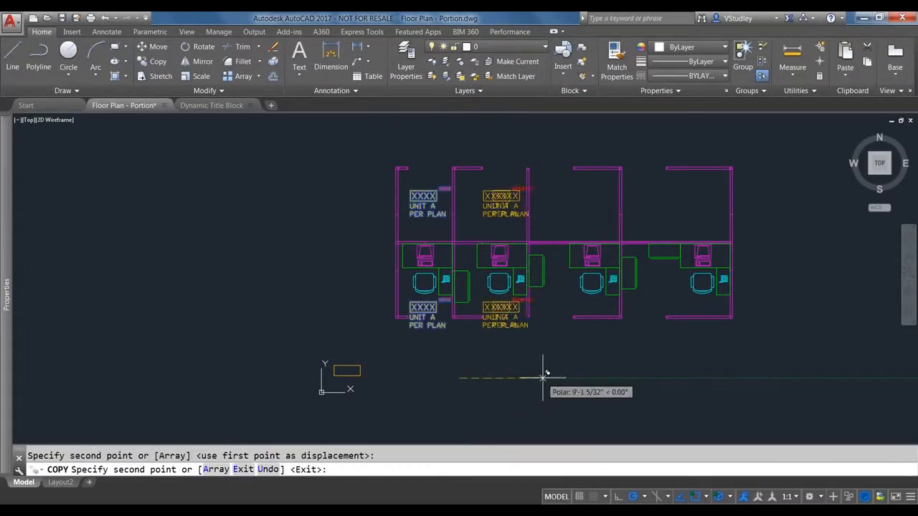
pyautogui.click(683, 378)
pyautogui.press('Return')
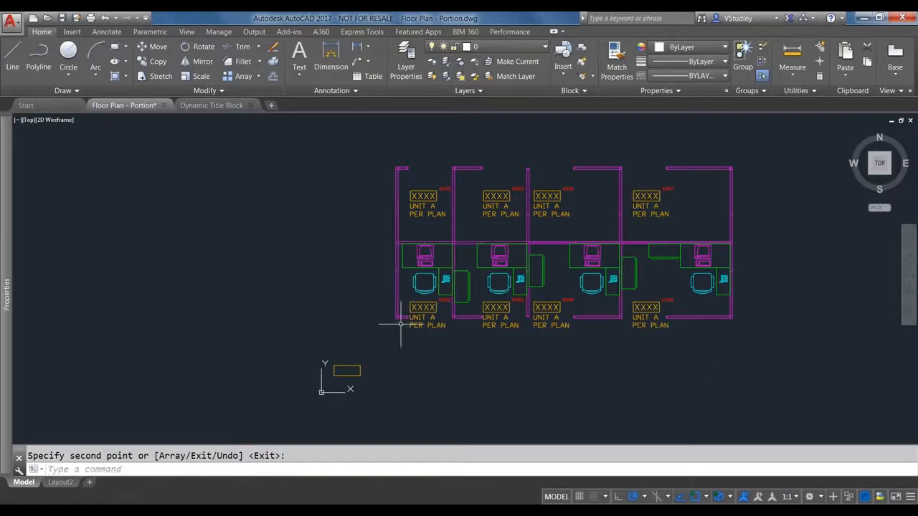
# - Set the room tag in the lower-left cubicle to unit 6000
pyautogui.scroll(3, 427, 320)
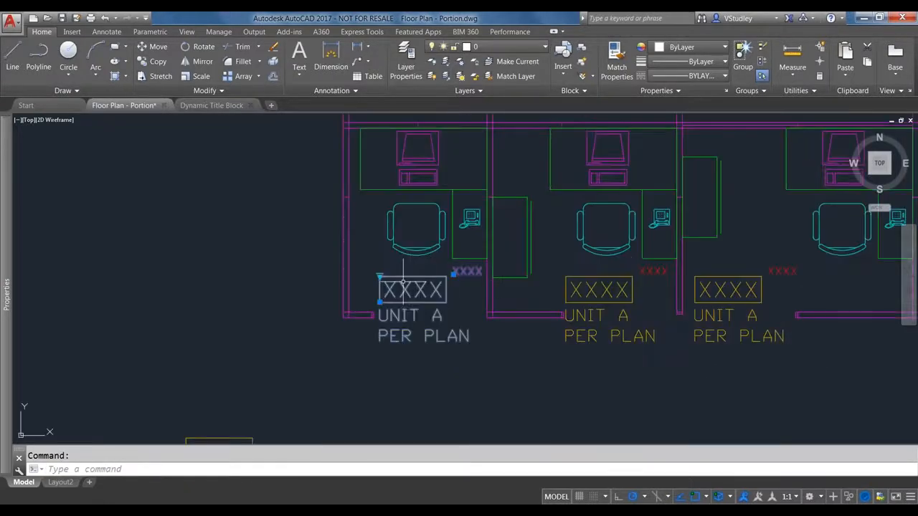
pyautogui.click(384, 302)
pyautogui.scroll(1, 380, 319)
pyautogui.scroll(2, 380, 323)
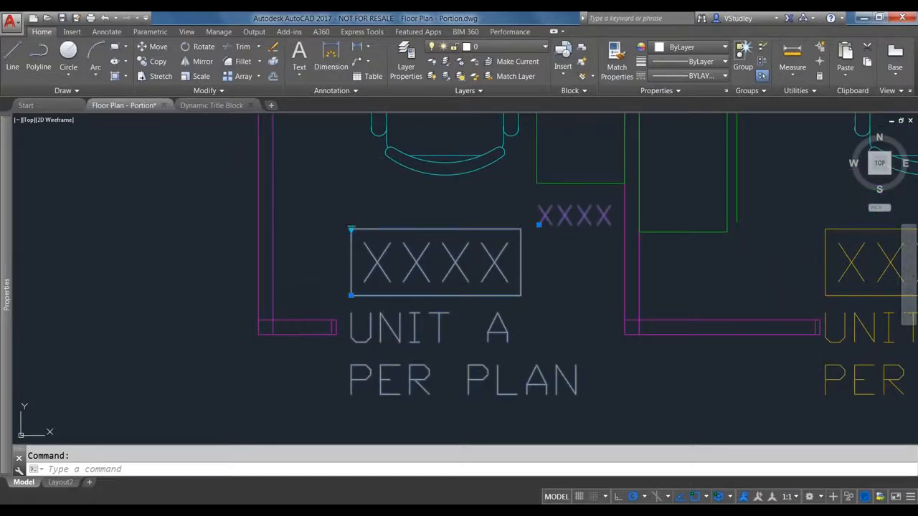
pyautogui.click(350, 229)
pyautogui.click(380, 251)
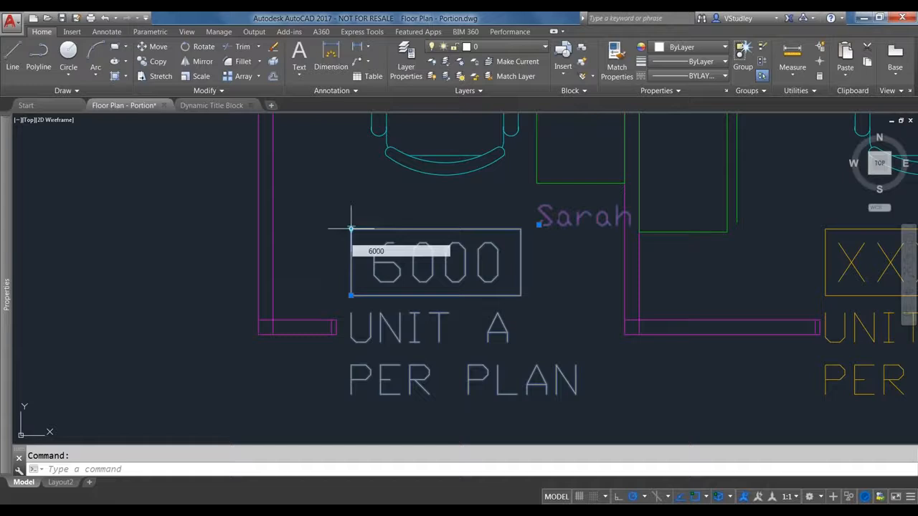
# - Set the room tag in the upper-left cubicle to unit 6001
pyautogui.scroll(-4, 366, 221)
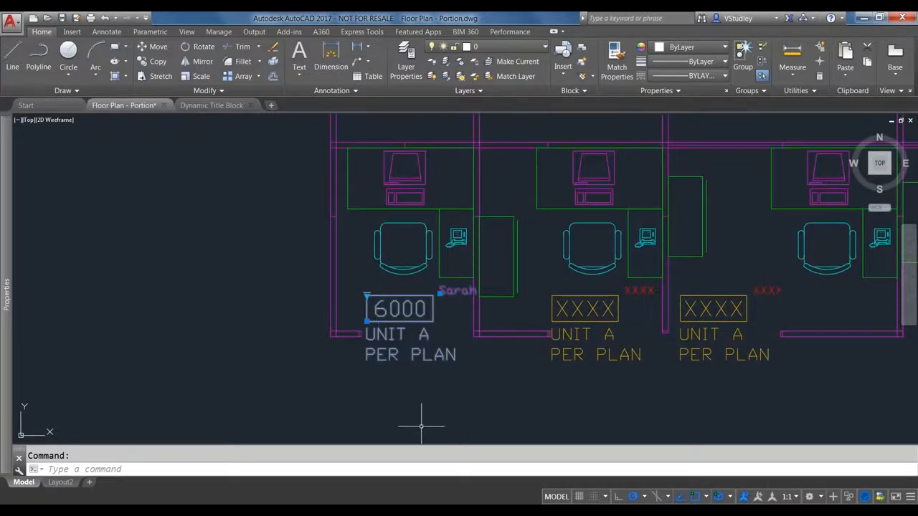
pyautogui.scroll(-2, 421, 424)
pyautogui.scroll(5, 404, 154)
pyautogui.click(406, 163)
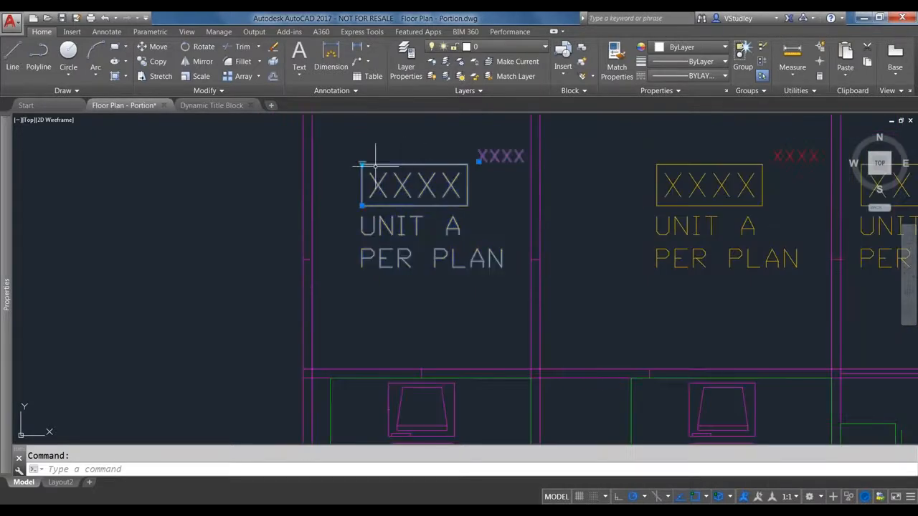
pyautogui.click(363, 165)
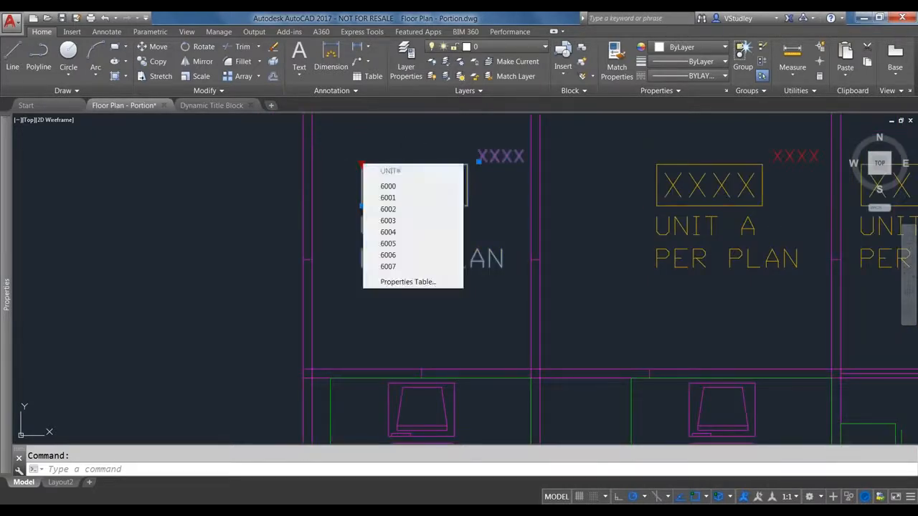
pyautogui.click(388, 198)
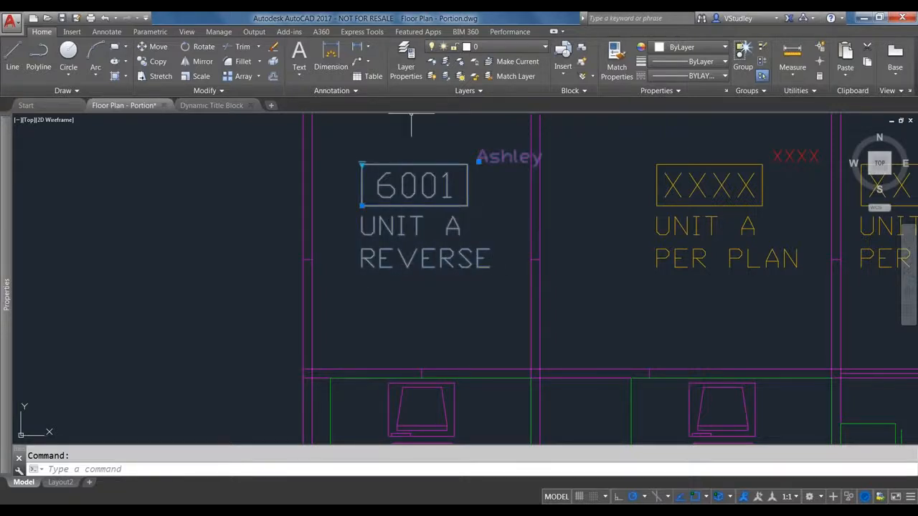
pyautogui.scroll(-3, 408, 124)
pyautogui.press('Escape')
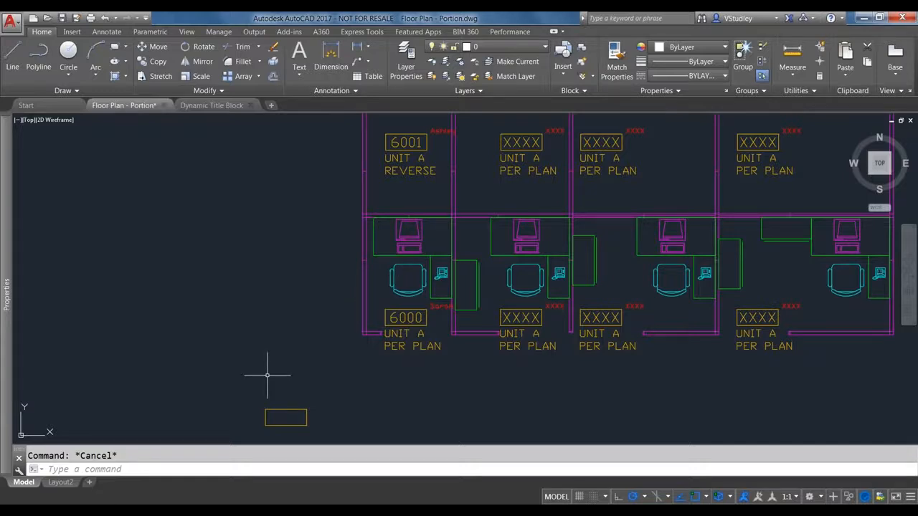
# - Move the occupant name of room tag 6000 to just above its number box, clear of the cubicle wall
pyautogui.scroll(5, 405, 337)
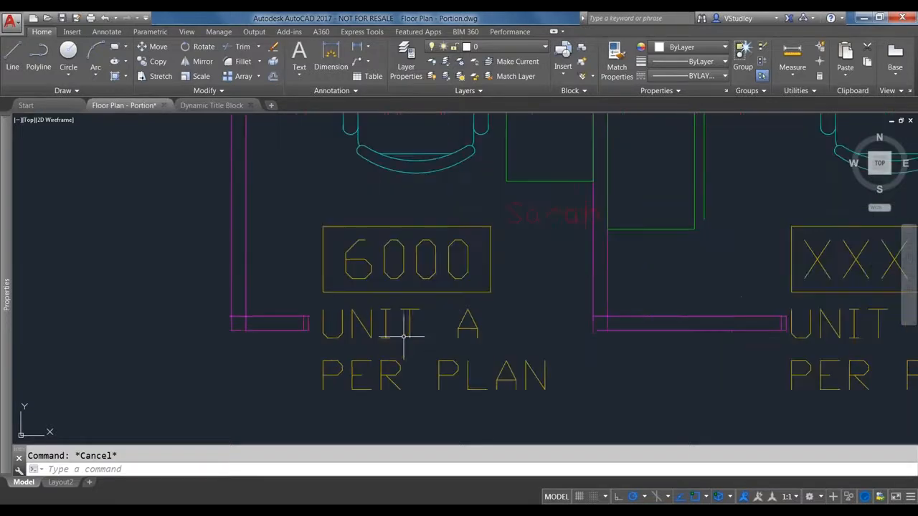
pyautogui.click(547, 216)
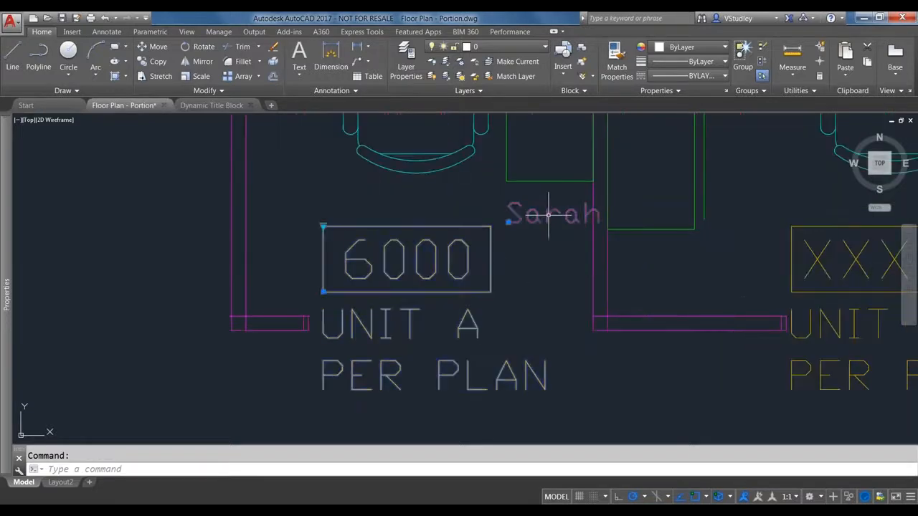
pyautogui.click(508, 222)
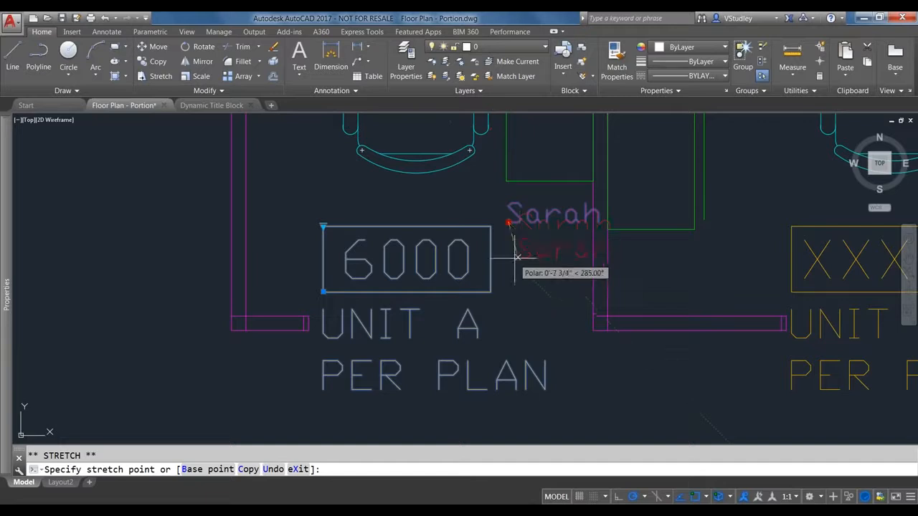
pyautogui.click(351, 202)
# - Move the occupant name of room tag 6001 to just above its number box, clear of the cubicle wall
pyautogui.scroll(-6, 442, 352)
pyautogui.scroll(2, 468, 134)
pyautogui.scroll(4, 468, 134)
pyautogui.click(461, 167)
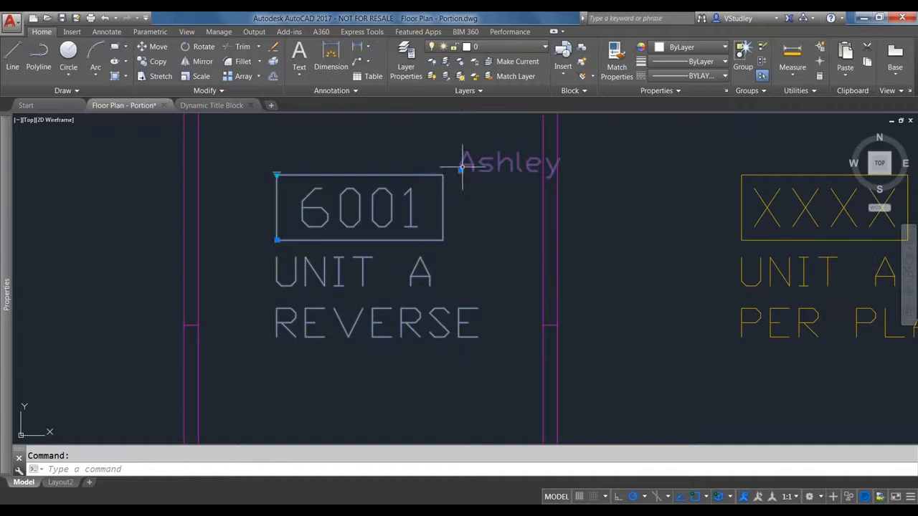
pyautogui.click(461, 167)
pyautogui.scroll(-5, 359, 134)
pyautogui.click(345, 185)
# - Set the second column's room tags to unit 6002 in the lower cubicle and 6003 in the upper one
pyautogui.click(451, 320)
pyautogui.click(438, 316)
pyautogui.click(460, 361)
pyautogui.click(457, 151)
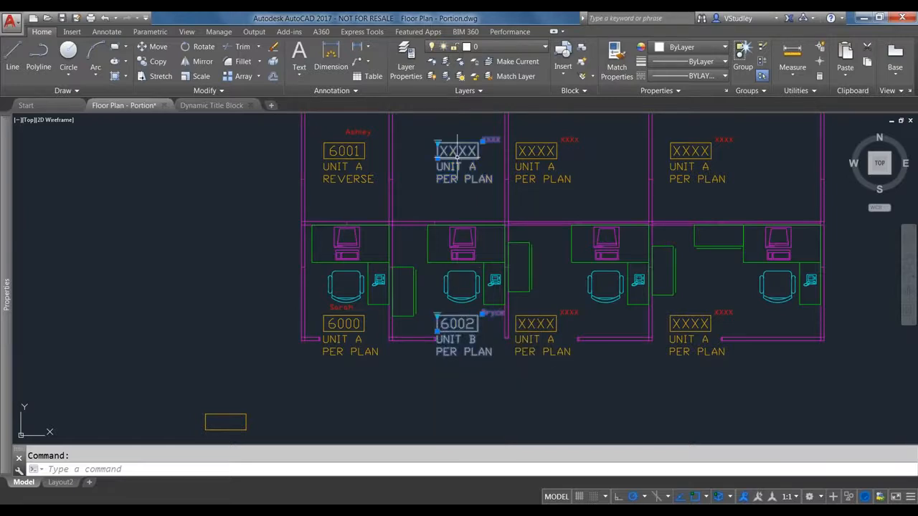
pyautogui.click(438, 144)
pyautogui.click(463, 200)
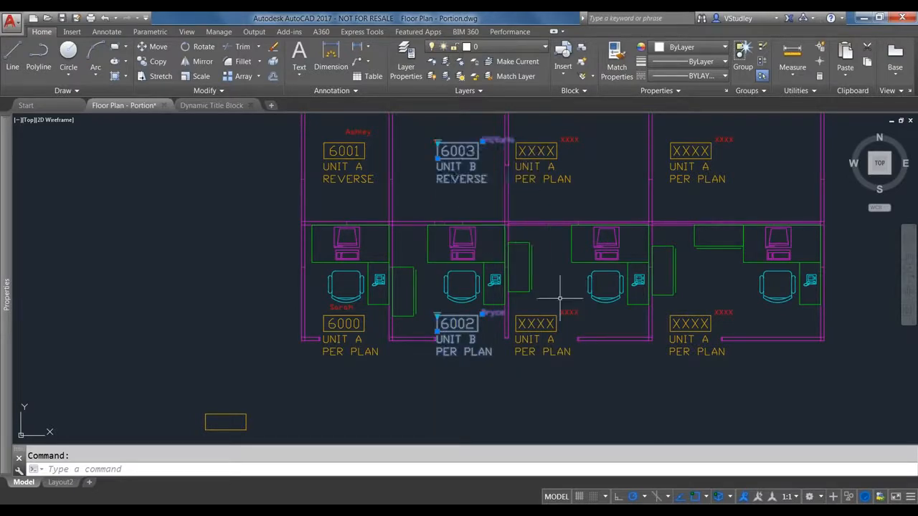
# - Set the third column's room tags to unit 6004 in the lower cubicle and 6005 in the upper one
pyautogui.click(557, 313)
pyautogui.click(534, 324)
pyautogui.click(516, 315)
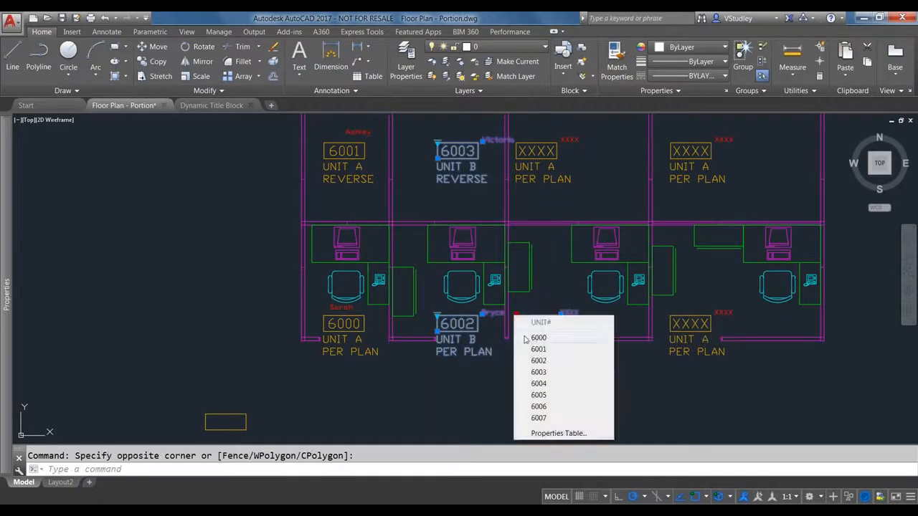
pyautogui.click(539, 384)
pyautogui.click(536, 161)
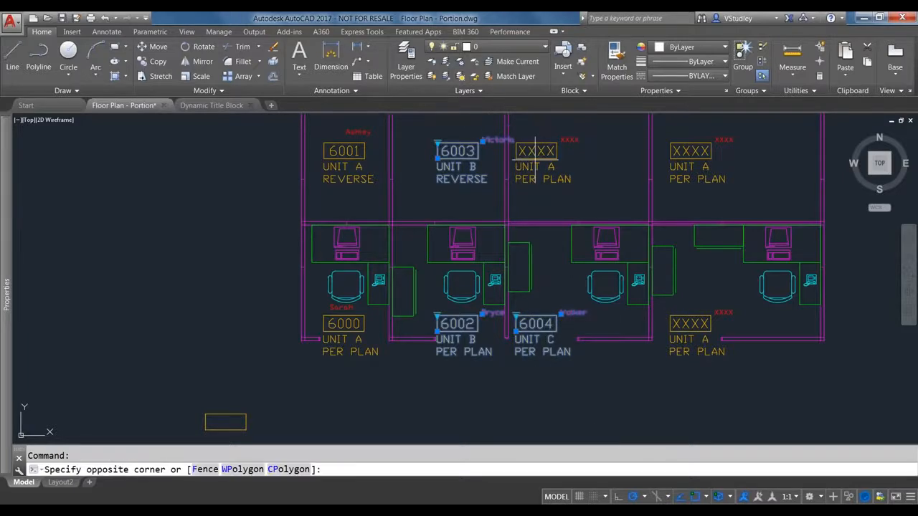
pyautogui.click(497, 127)
pyautogui.click(517, 143)
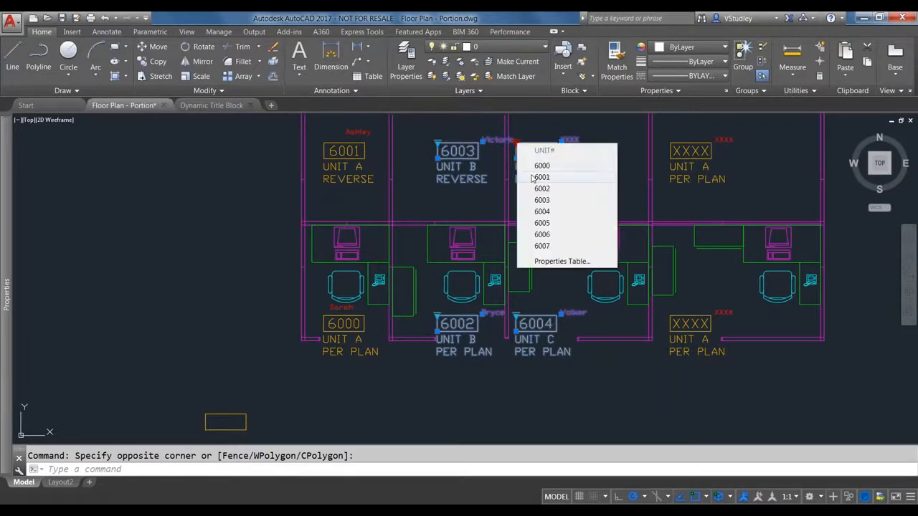
pyautogui.click(555, 222)
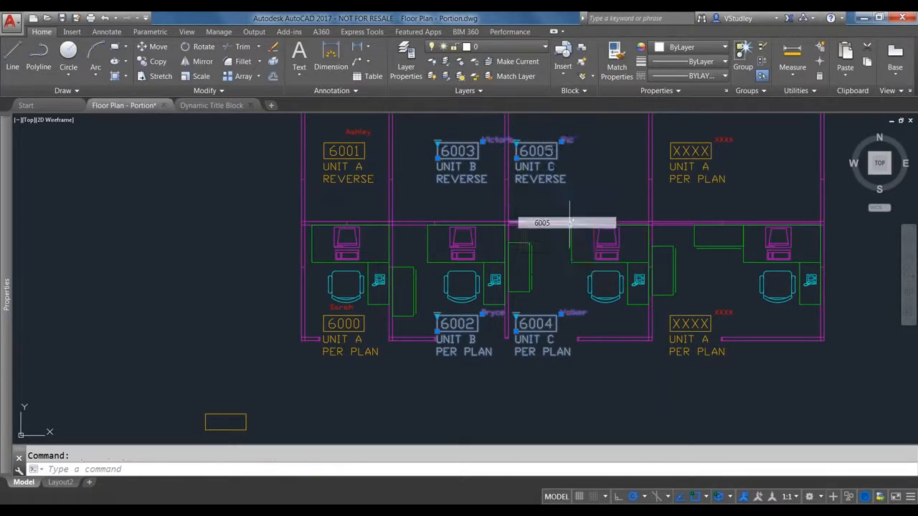
# - Set the fourth column's room tags to unit 6006 in the lower cubicle and 6007 in the upper one
pyautogui.click(715, 326)
pyautogui.click(669, 317)
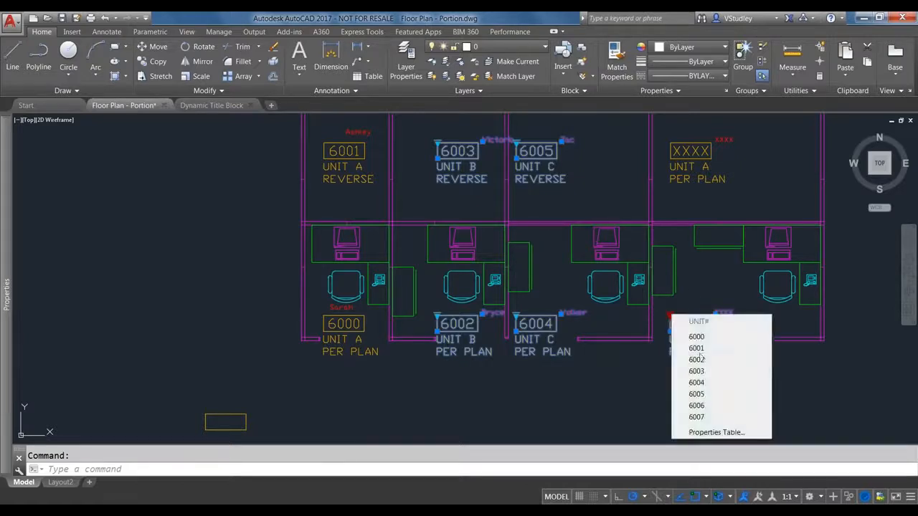
pyautogui.click(697, 405)
pyautogui.click(676, 151)
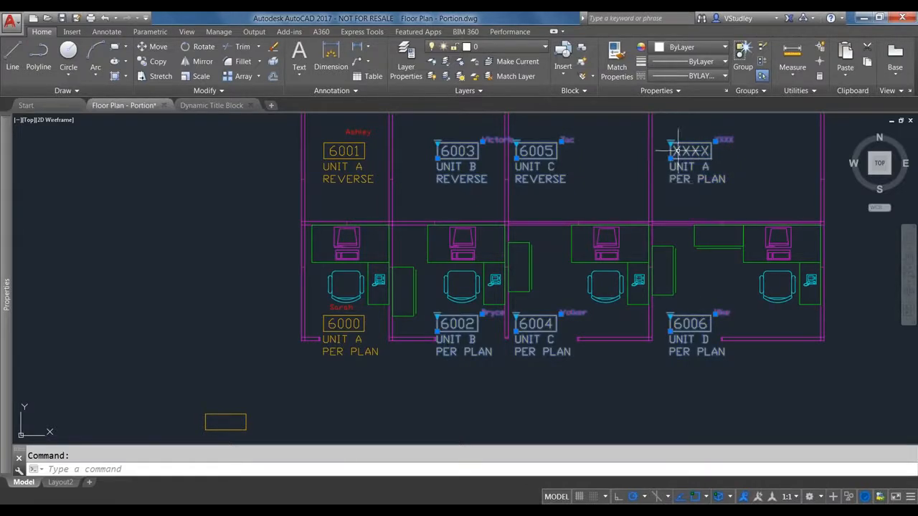
pyautogui.click(669, 142)
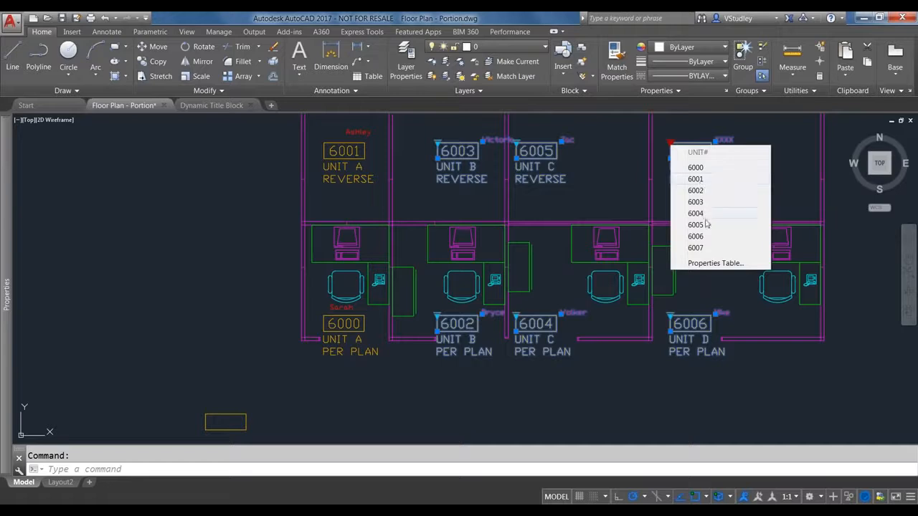
pyautogui.click(699, 248)
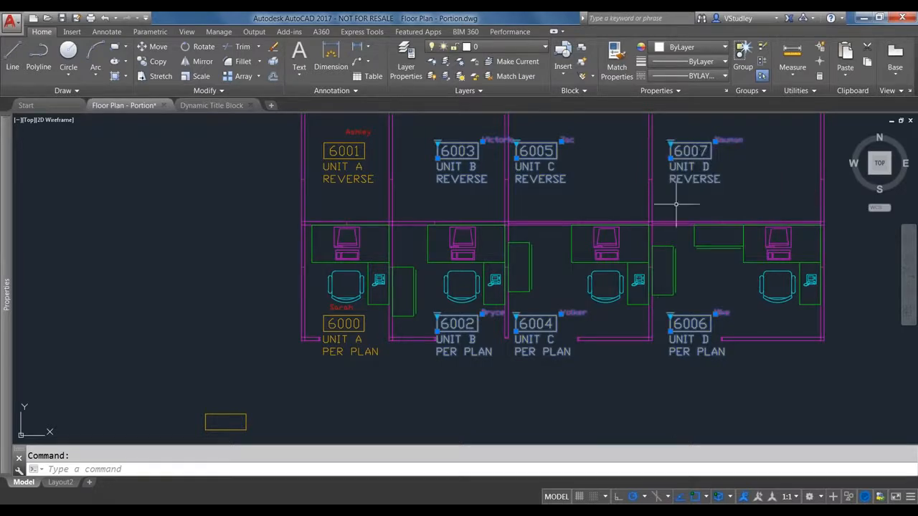
pyautogui.press('Escape')
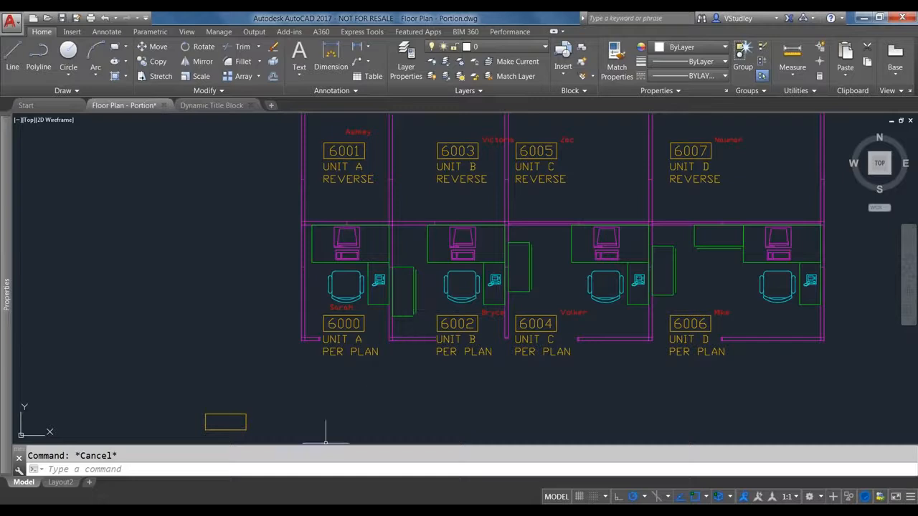
# - Save the floor plan drawing and switch to the Dynamic Title Block drawing
pyautogui.scroll(-3, 534, 189)
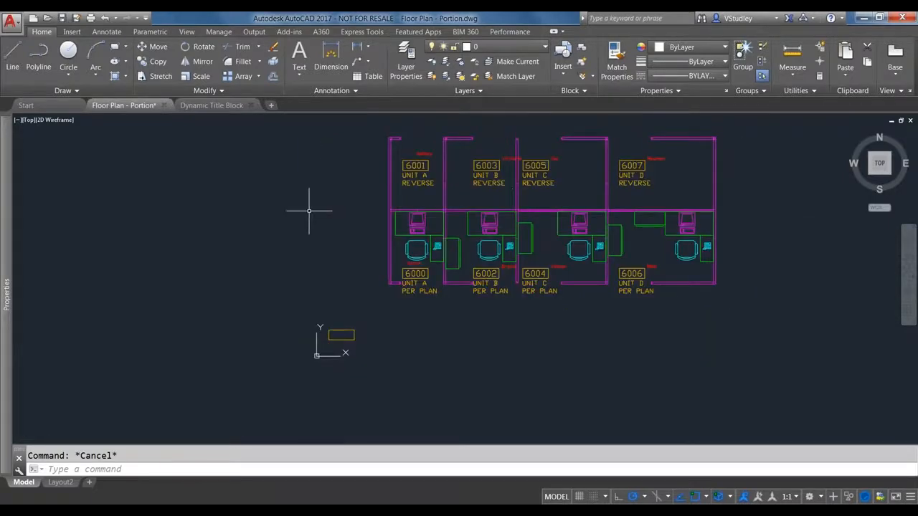
pyautogui.hotkey('ctrl', 's')
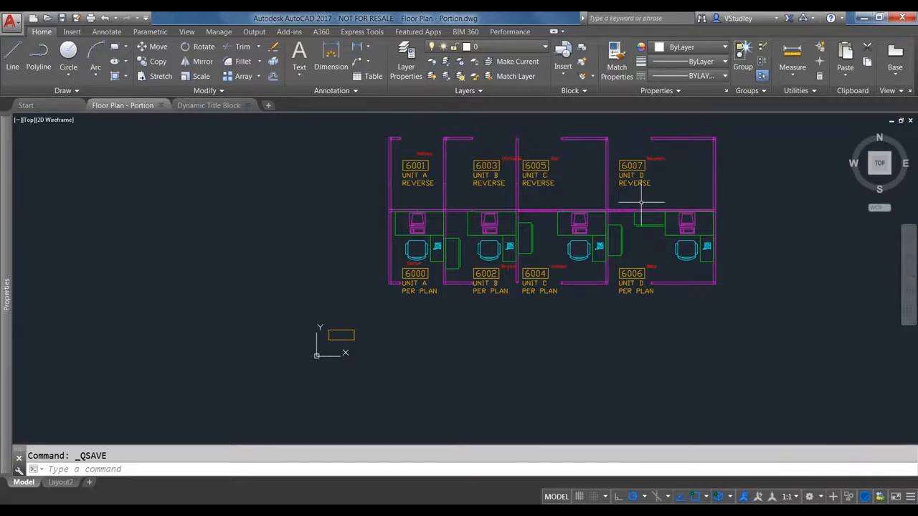
pyautogui.scroll(2, 727, 132)
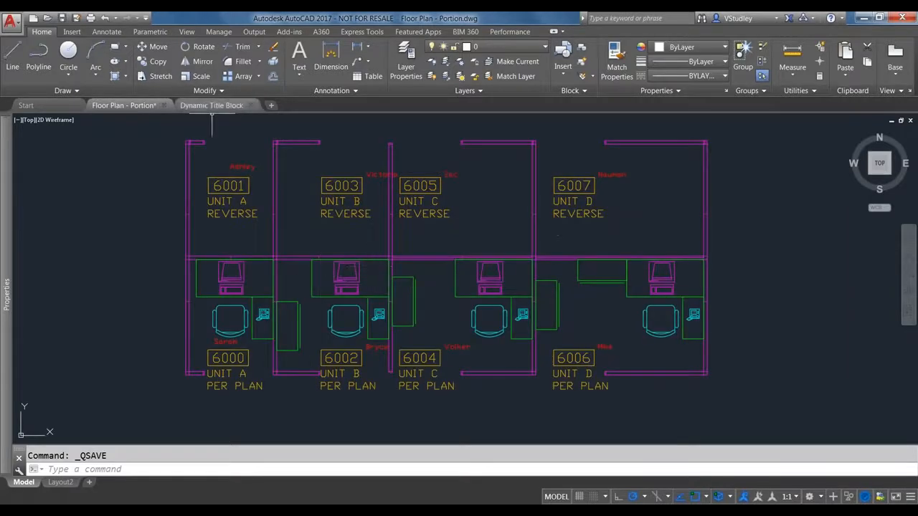
pyautogui.moveTo(211, 108)
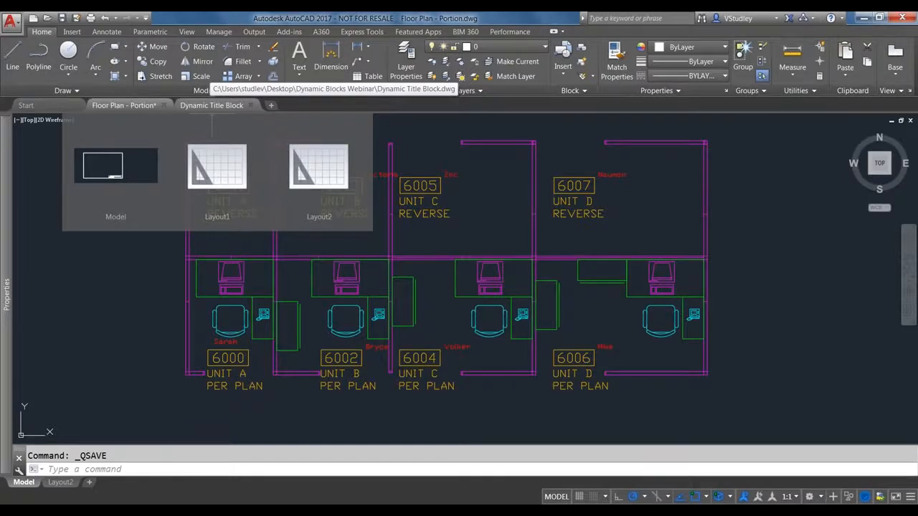
pyautogui.click(212, 106)
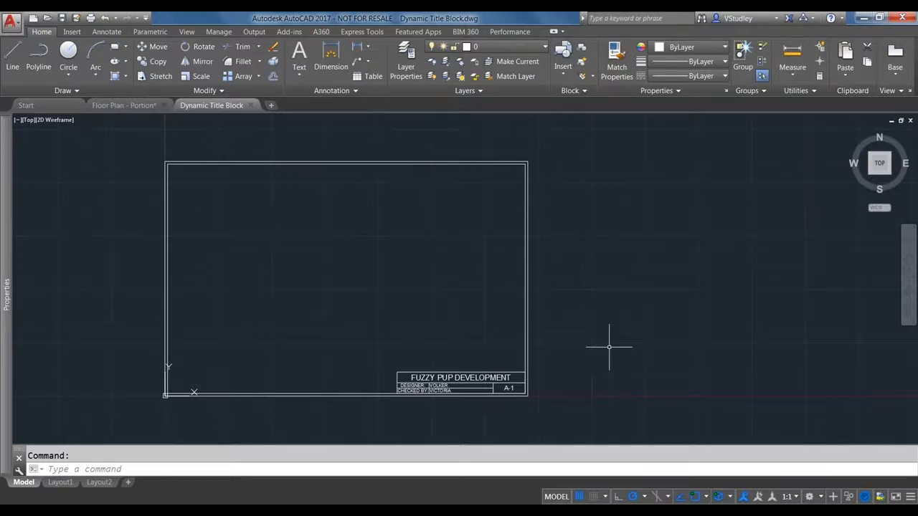
# - Set the title block's project title to EVERGREEN CONDOS using its lookup list
pyautogui.click(523, 284)
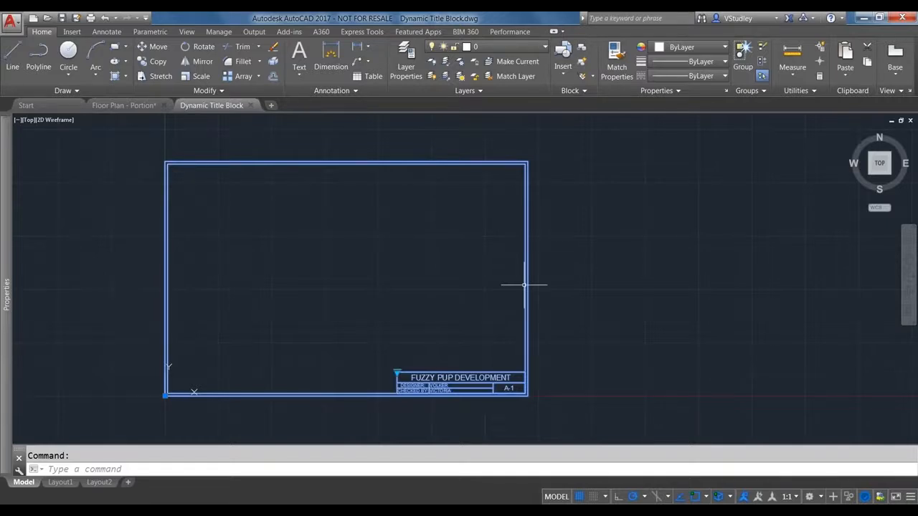
pyautogui.scroll(4, 451, 419)
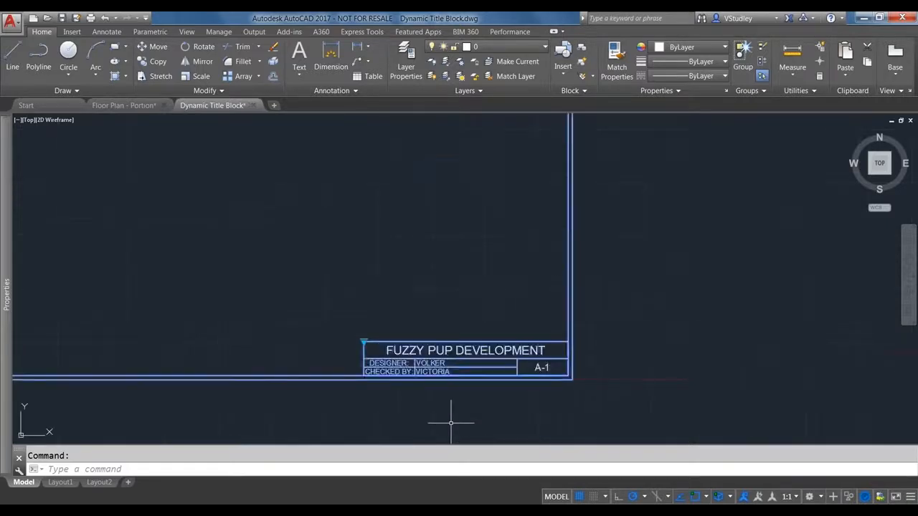
pyautogui.scroll(2, 351, 316)
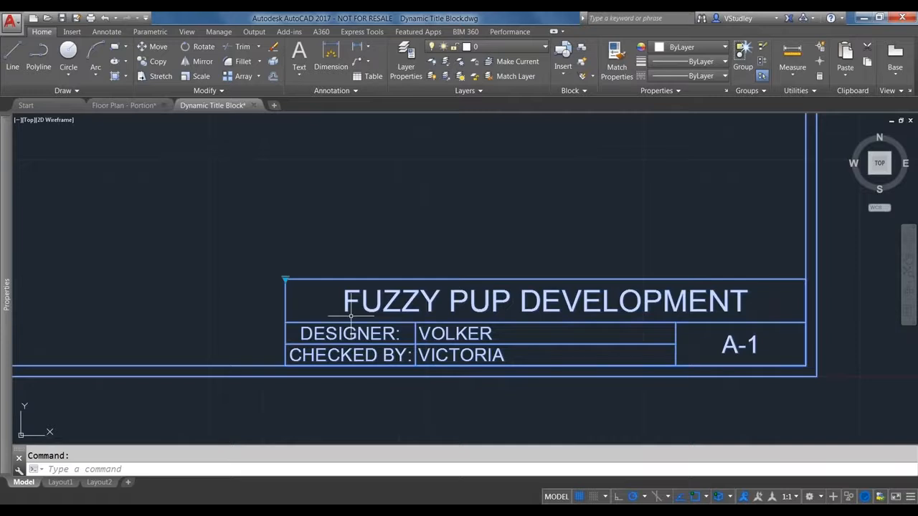
pyautogui.click(285, 279)
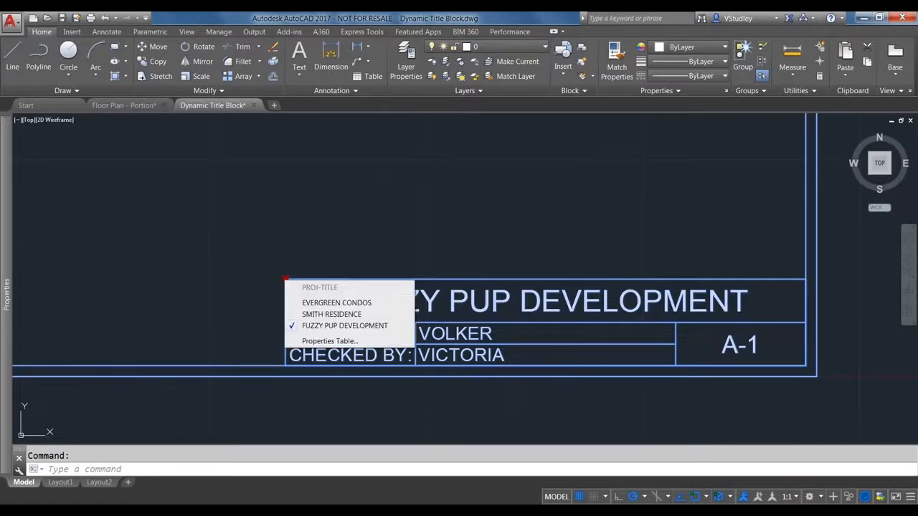
pyautogui.click(334, 305)
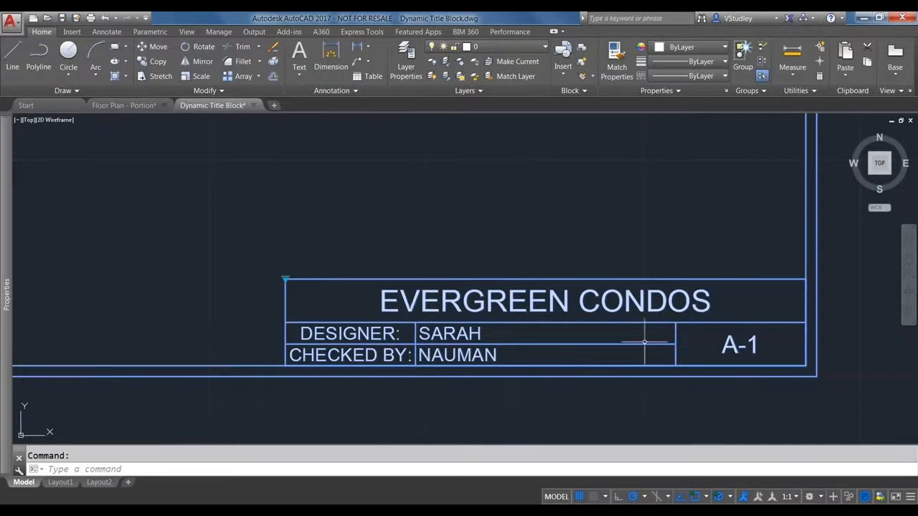
# - Switch the title block's project title to SMITH RESIDENCE and back to FUZZY PUP DEVELOPMENT, and deselect the block
pyautogui.click(286, 279)
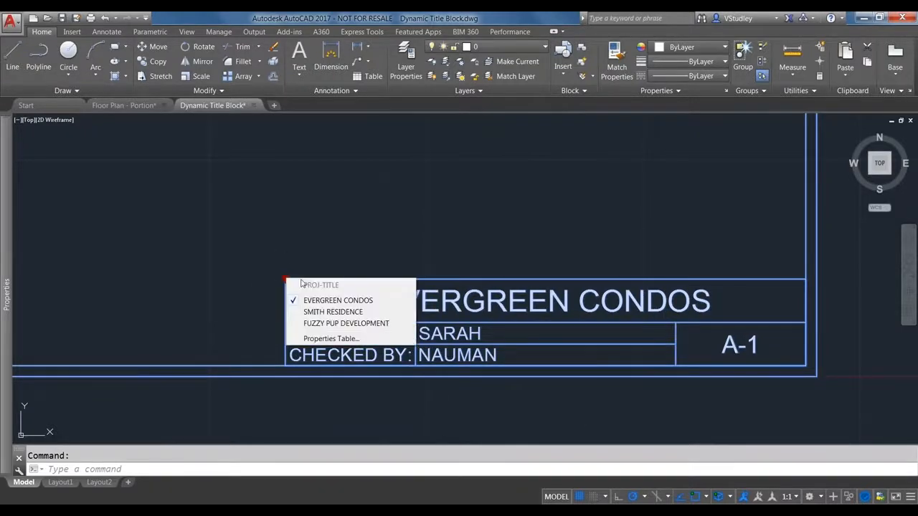
pyautogui.click(324, 311)
pyautogui.click(286, 279)
pyautogui.click(305, 325)
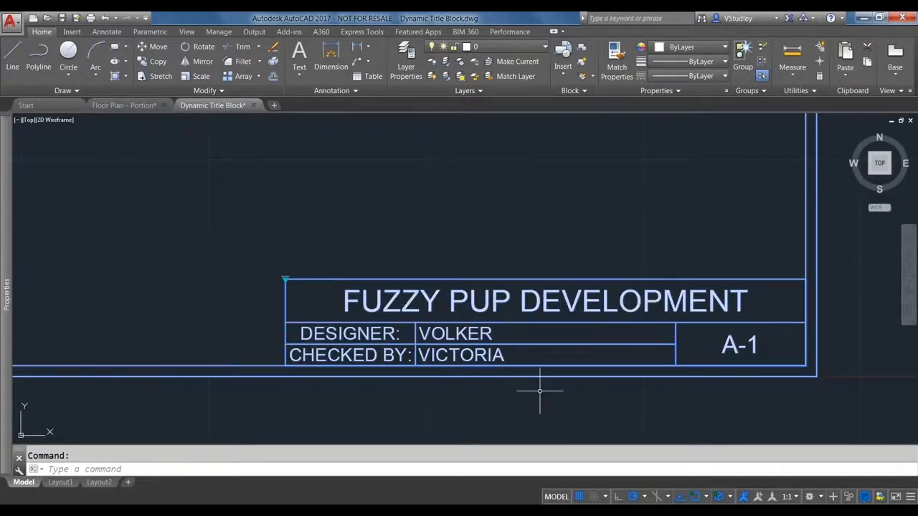
pyautogui.scroll(-5, 539, 389)
pyautogui.press('Escape')
pyautogui.scroll(-2, 543, 392)
pyautogui.scroll(2, 467, 369)
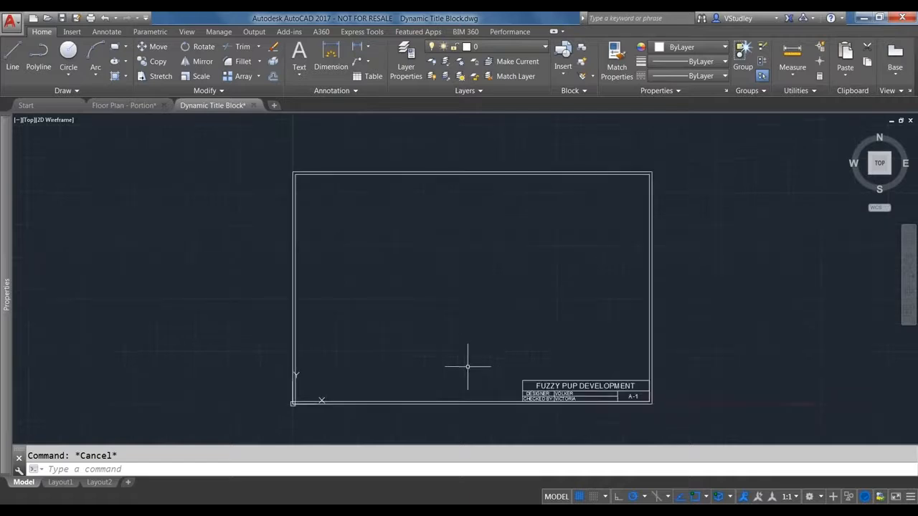
# - Open the title block in the Block Editor
pyautogui.click(651, 266)
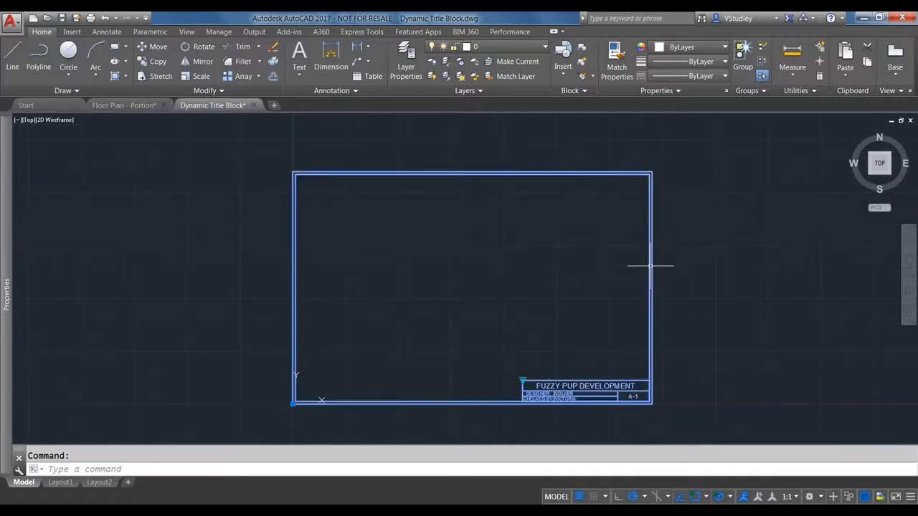
pyautogui.rightClick(651, 265)
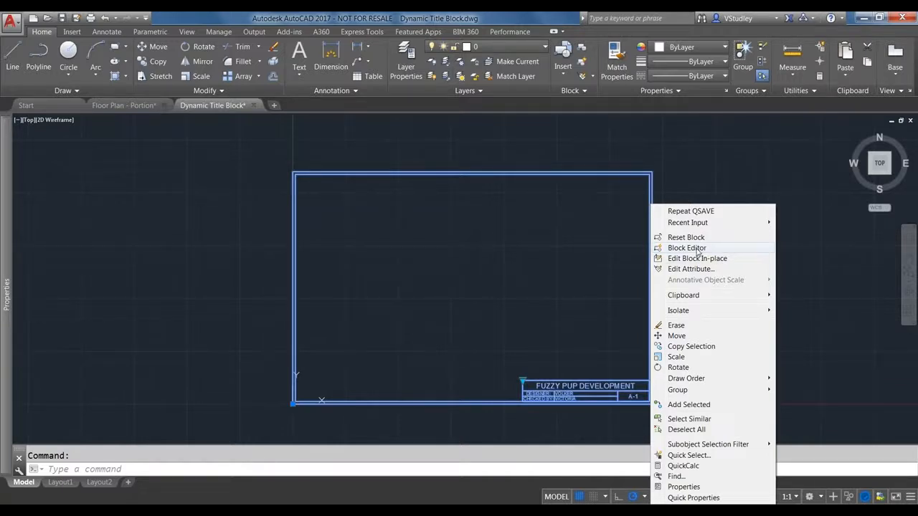
pyautogui.click(696, 249)
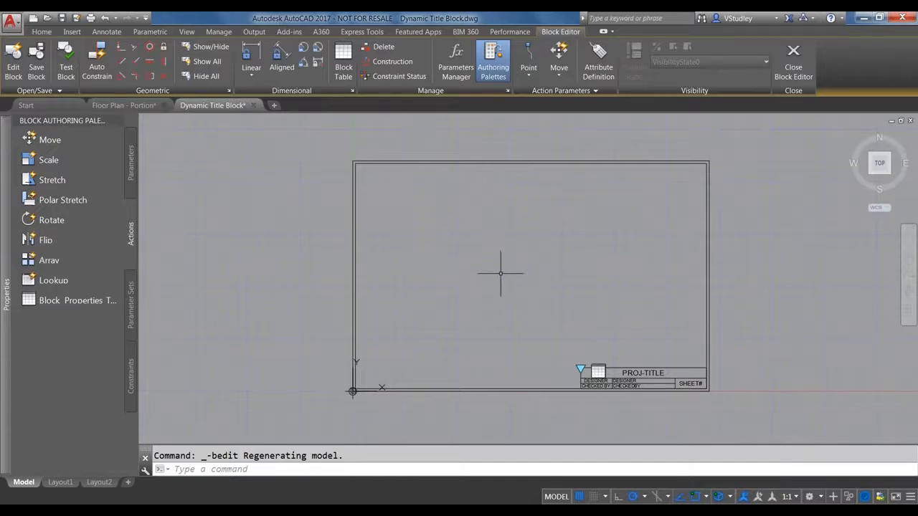
# - Add multiline text reading NOT FOR CONSTRUCTION inside the sheet border
pyautogui.write('mt')
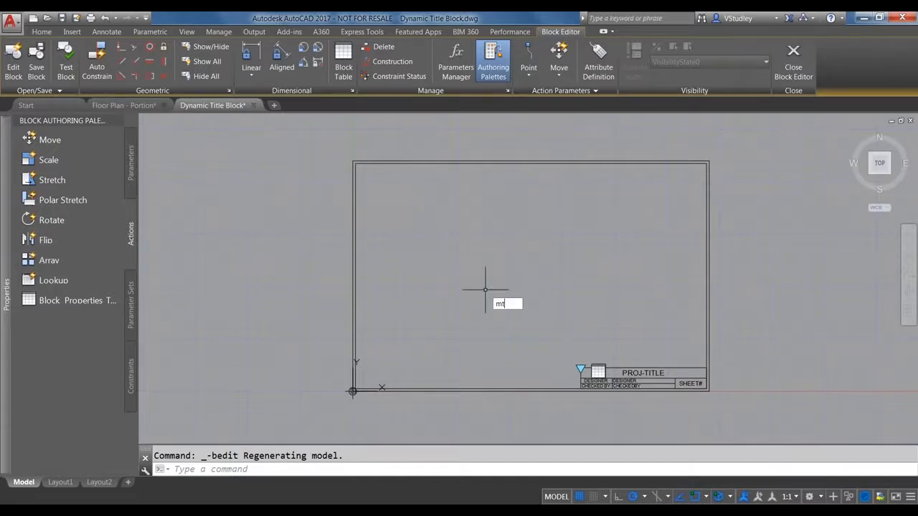
pyautogui.press('Return')
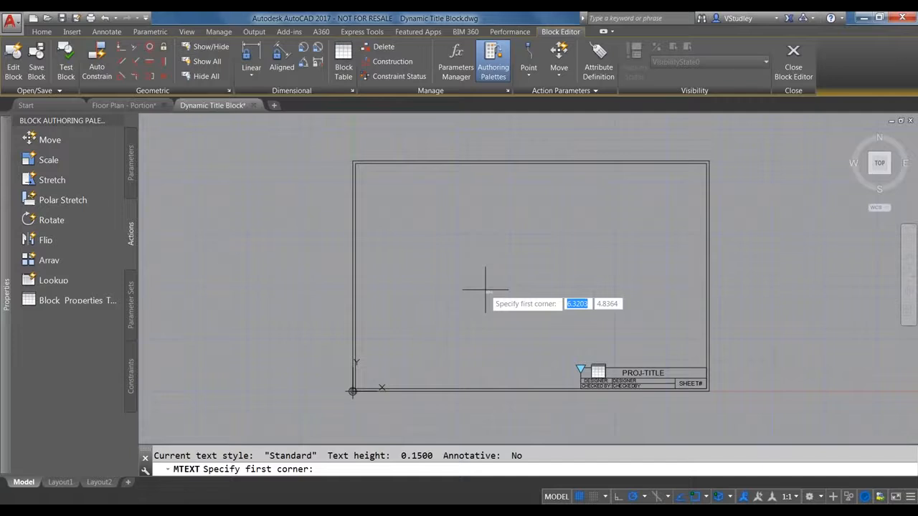
pyautogui.click(486, 255)
pyautogui.click(644, 308)
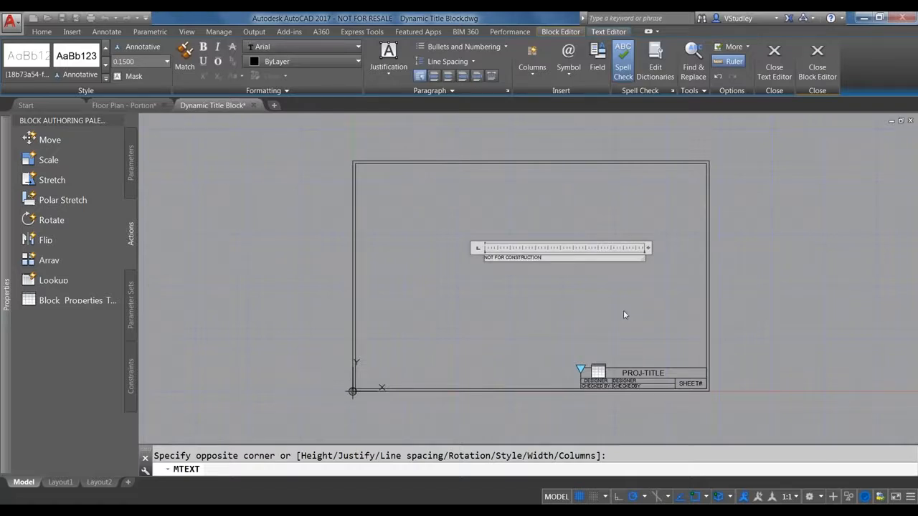
# - Set the NOT FOR CONSTRUCTION text height to 1 and widen its text box so the words fit on one line
pyautogui.hotkey('ctrl', 'a')
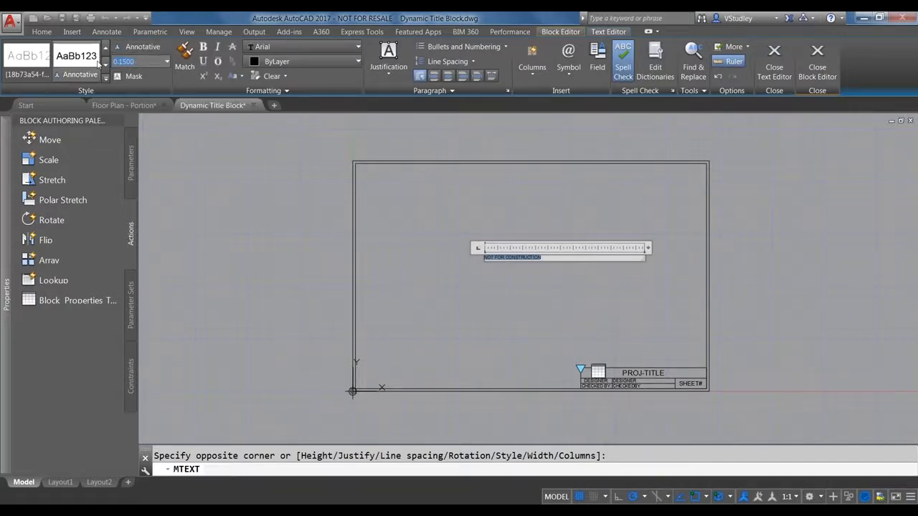
pyautogui.write('6')
pyautogui.press('Return')
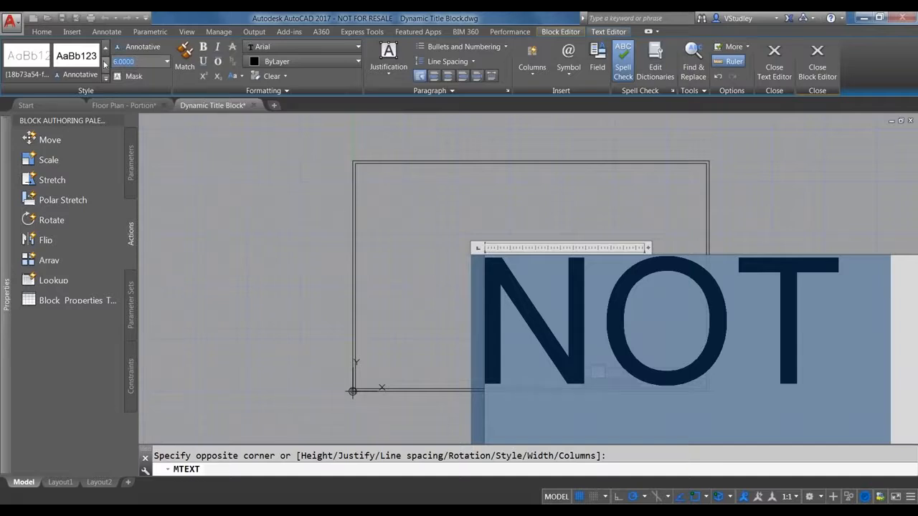
pyautogui.write('3')
pyautogui.press('Return')
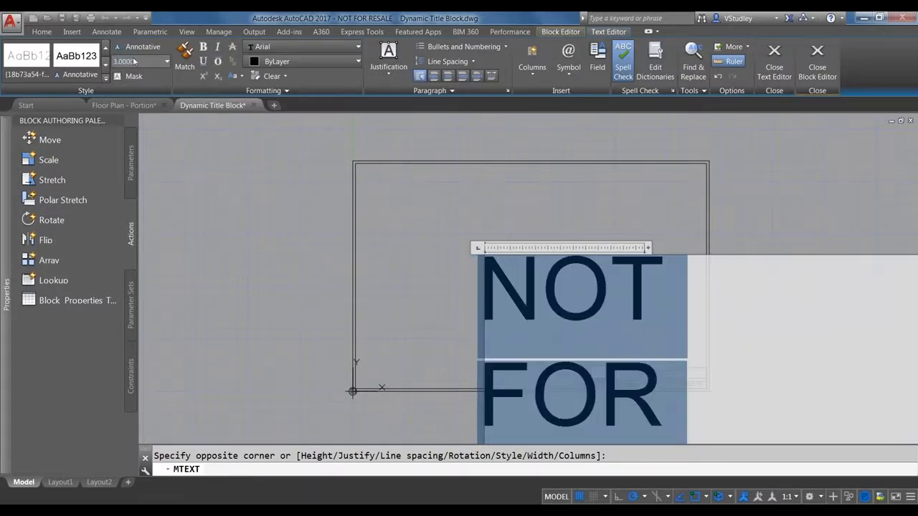
pyautogui.write('2')
pyautogui.press('Return')
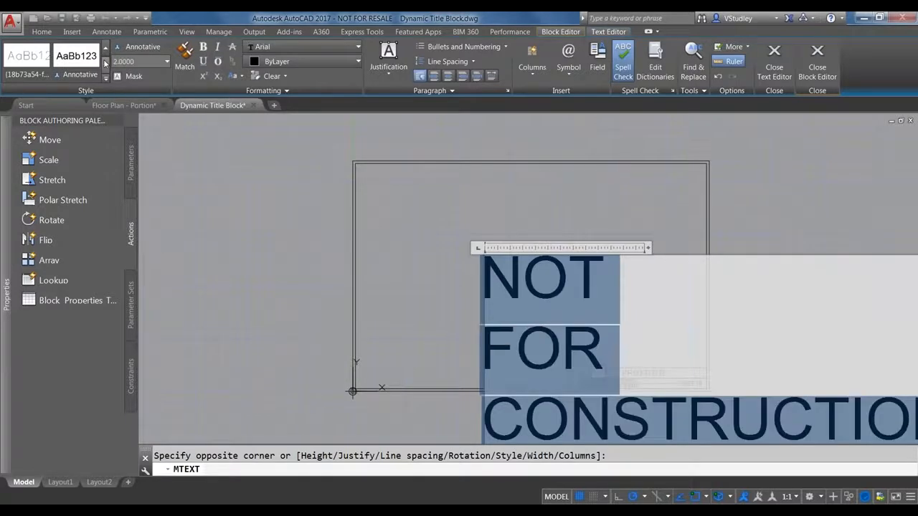
pyautogui.write('1')
pyautogui.press('Return')
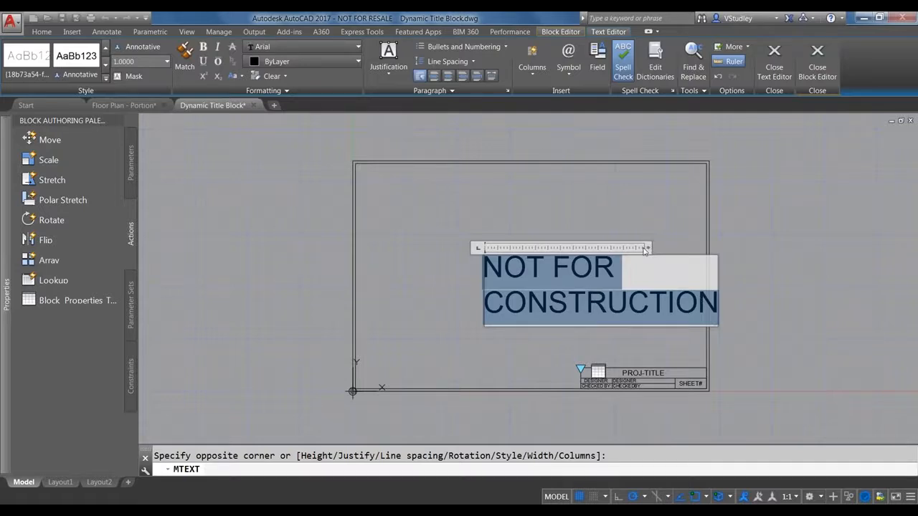
pyautogui.moveTo(646, 249); pyautogui.dragTo(875, 231)
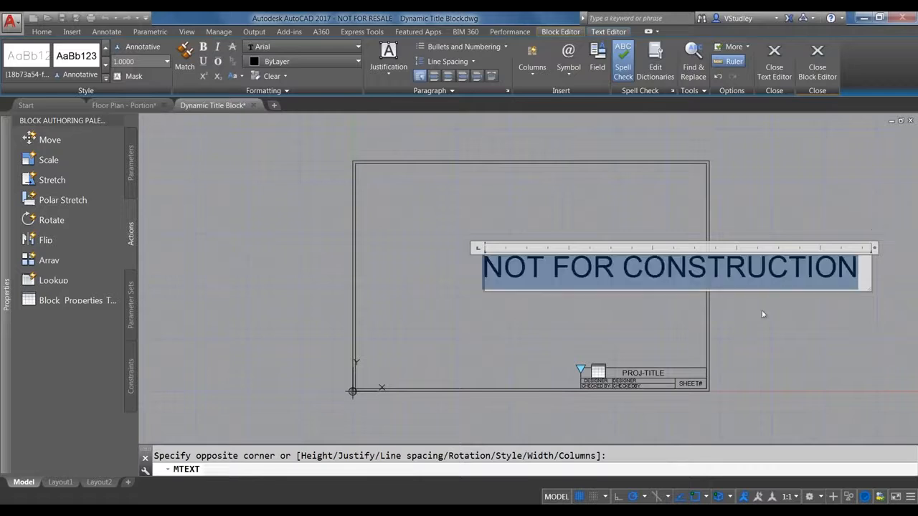
pyautogui.click(757, 334)
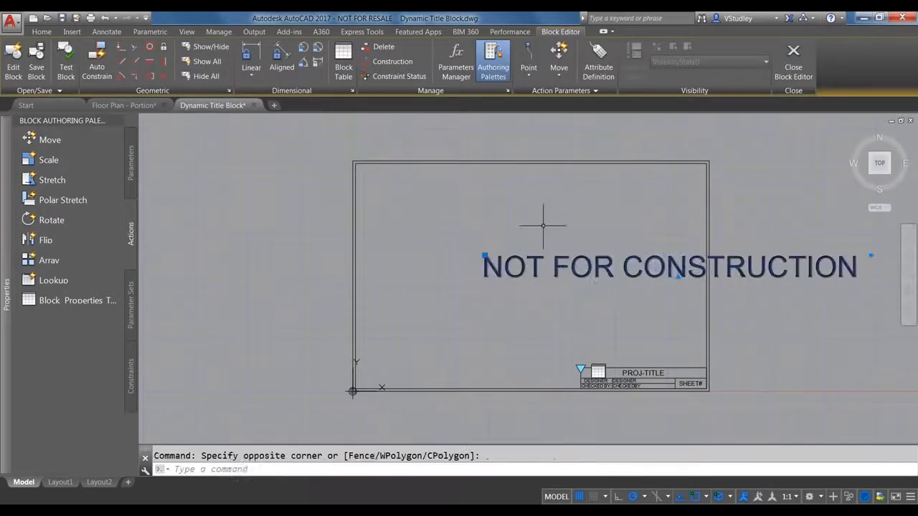
# - Rotate the NOT FOR CONSTRUCTION text about its left end so it slants diagonally upward to the right
pyautogui.write('ro')
pyautogui.press('Return')
pyautogui.click(493, 273)
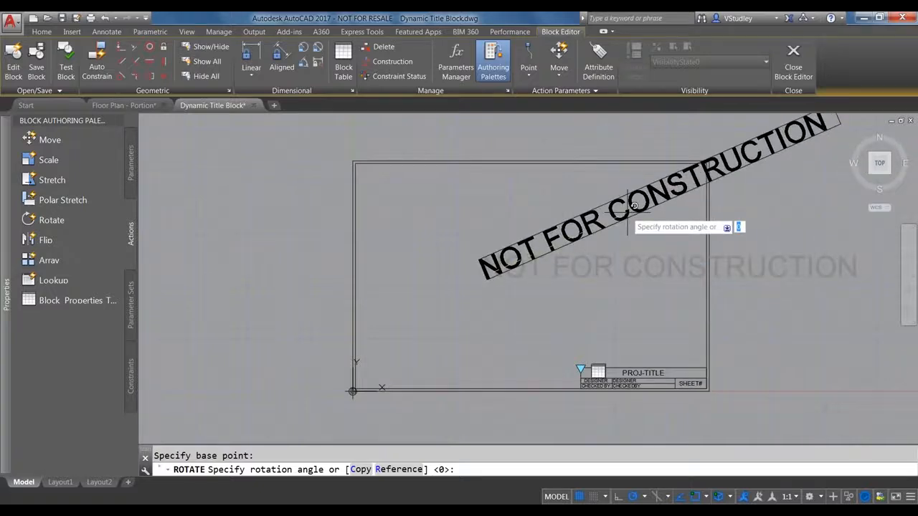
pyautogui.click(629, 204)
# - Move the slanted NOT FOR CONSTRUCTION text so it runs diagonally across the sheet within the border
pyautogui.click(588, 174)
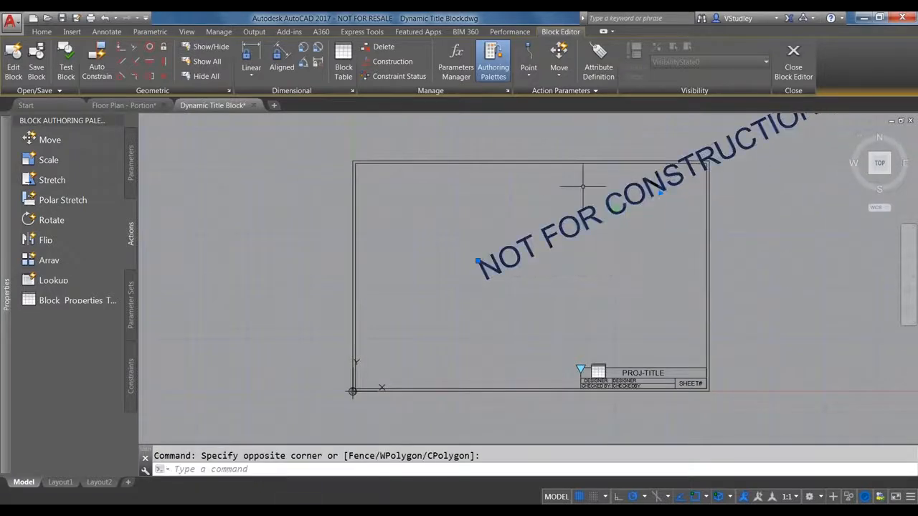
pyautogui.click(582, 245)
pyautogui.write('m')
pyautogui.press('Return')
pyautogui.click(657, 233)
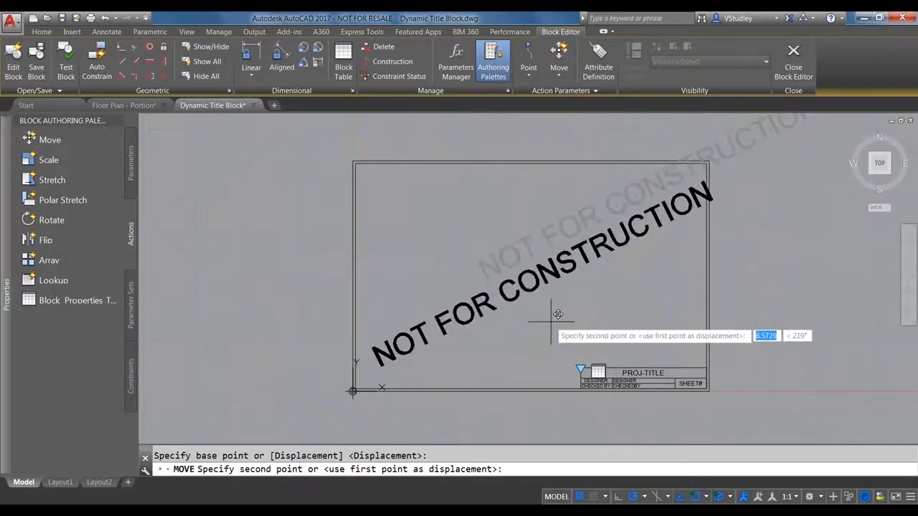
pyautogui.click(542, 323)
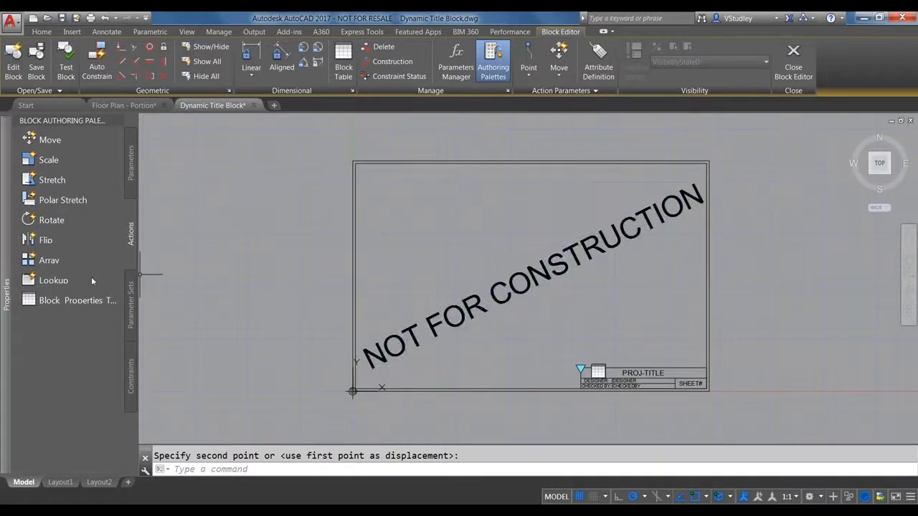
# - Place a visibility parameter at the upper-right corner of the title area
pyautogui.click(130, 154)
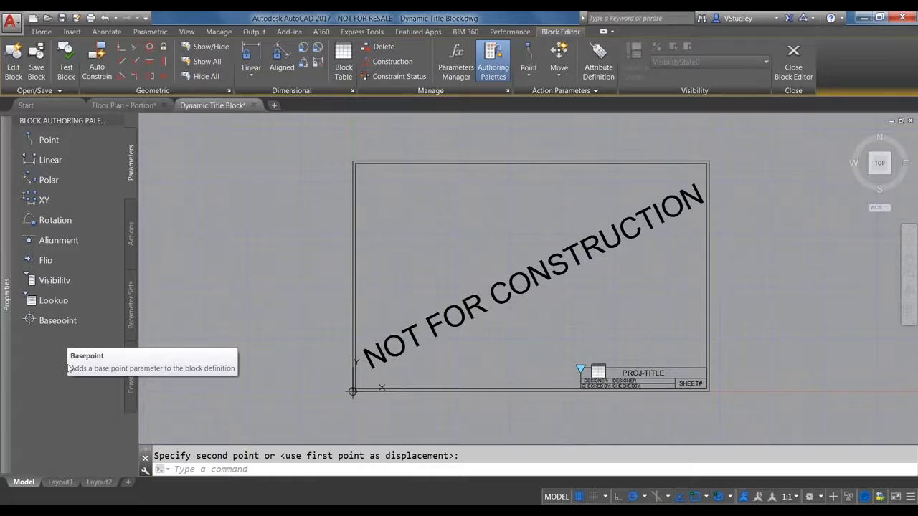
pyautogui.click(47, 281)
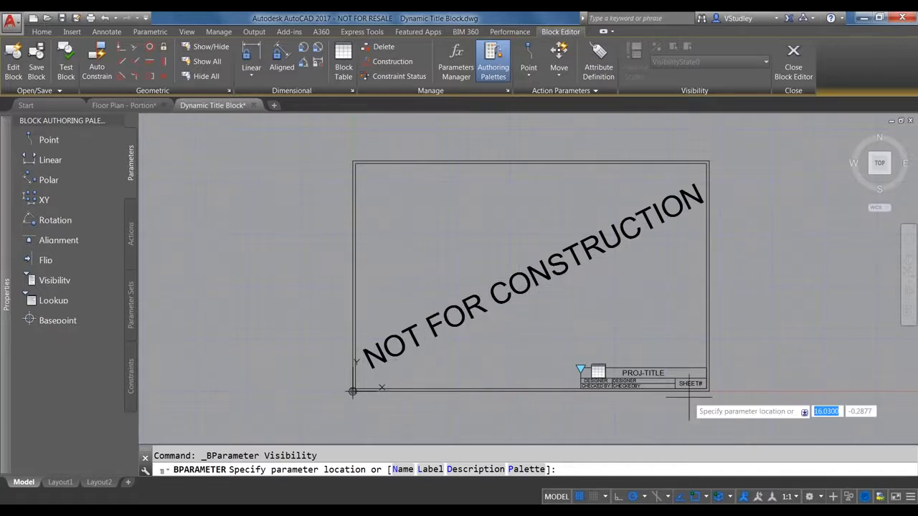
pyautogui.click(707, 367)
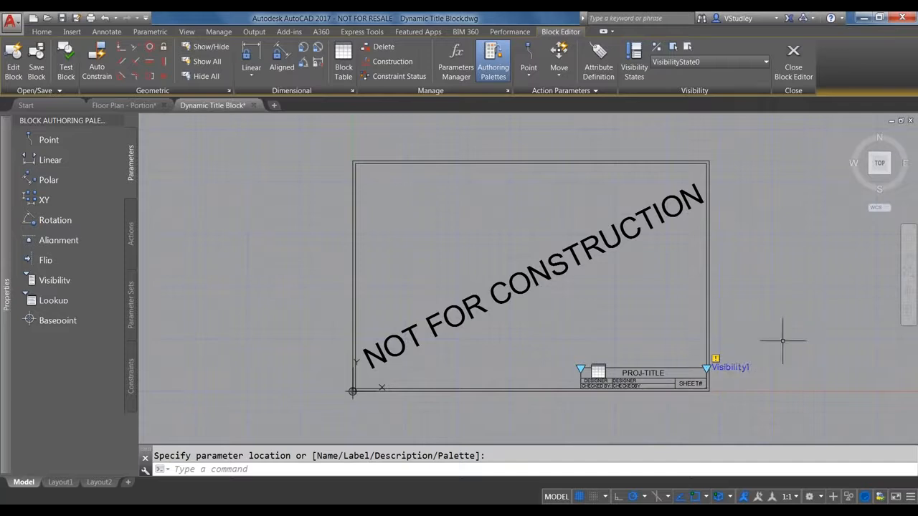
pyautogui.click(731, 367)
pyautogui.press('Escape')
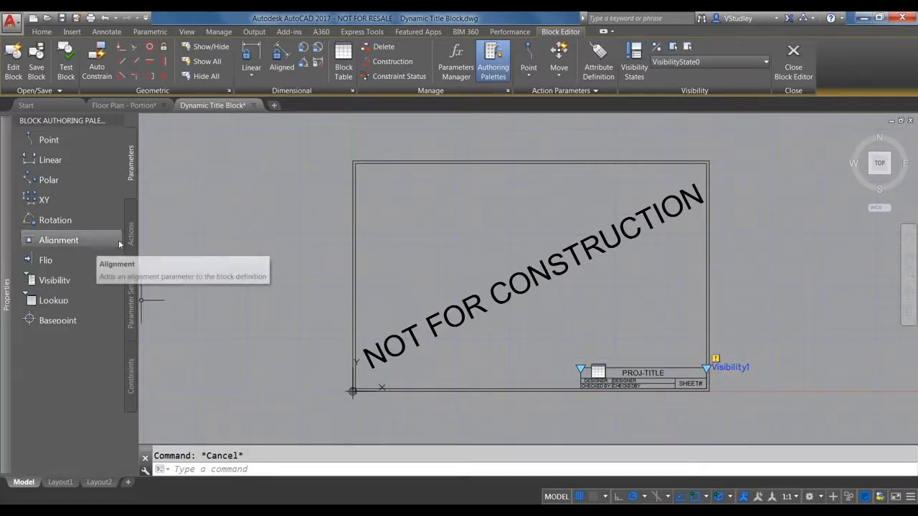
# - Delete the visibility parameter from the title block
pyautogui.click(132, 243)
pyautogui.click(131, 176)
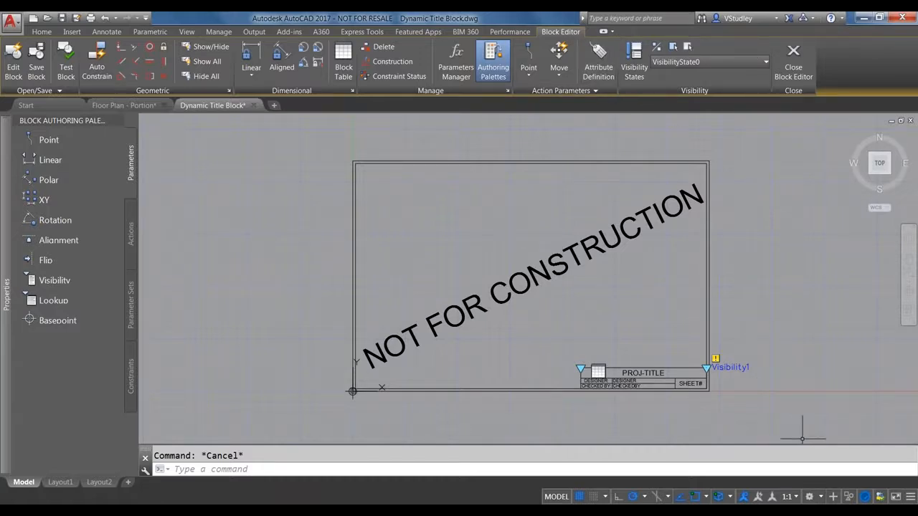
pyautogui.click(787, 372)
pyautogui.click(715, 306)
pyautogui.press('Delete')
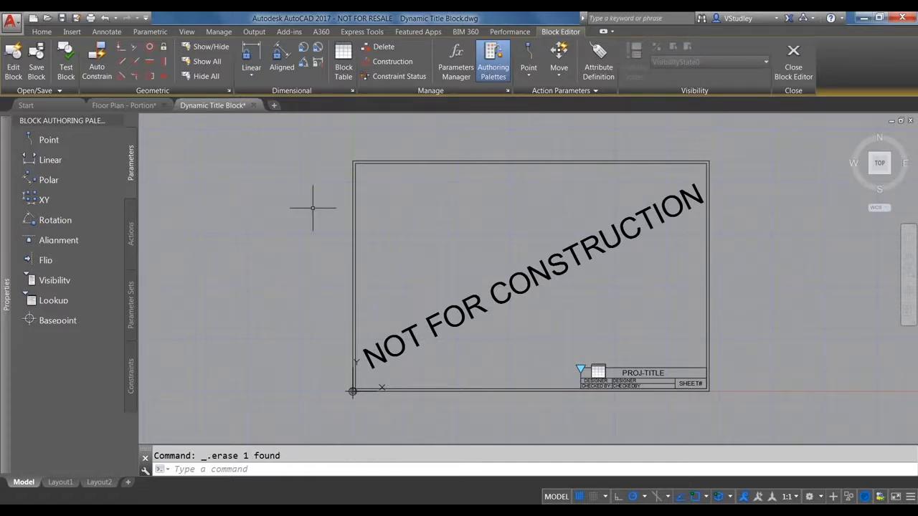
# - Place a visibility parameter at the title area's upper-right corner and create a Not For Construction visibility state that leaves existing objects' visibility unchanged
pyautogui.click(45, 283)
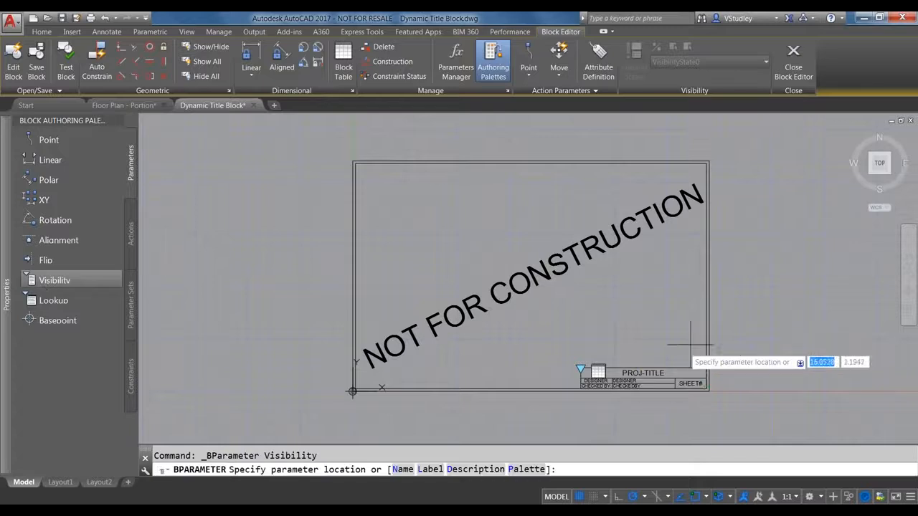
pyautogui.click(707, 368)
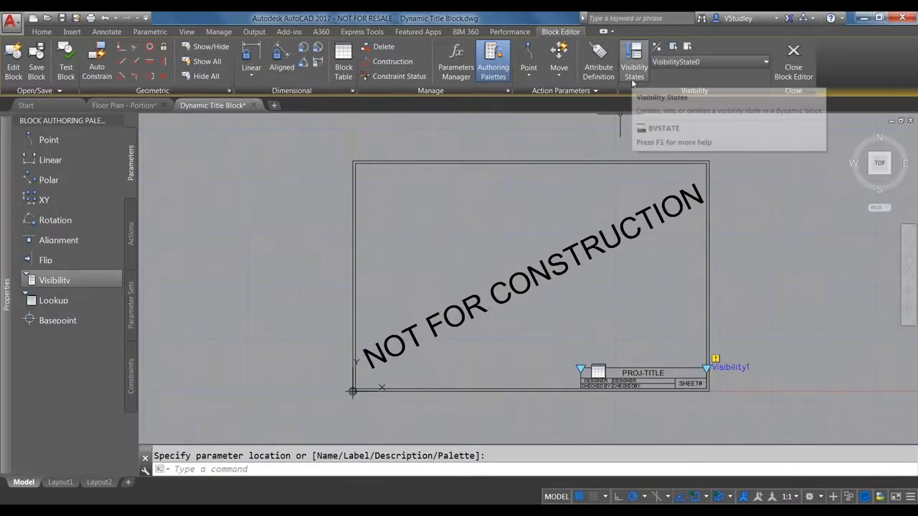
pyautogui.click(633, 65)
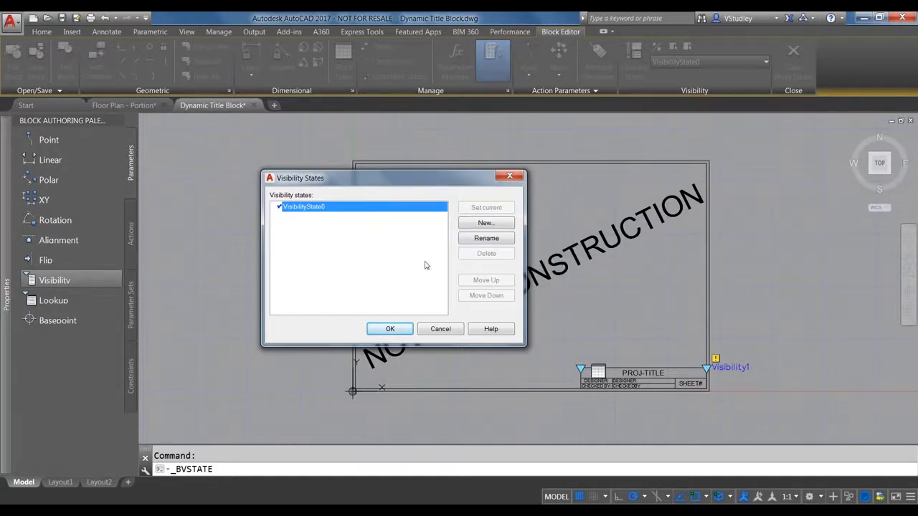
pyautogui.click(485, 223)
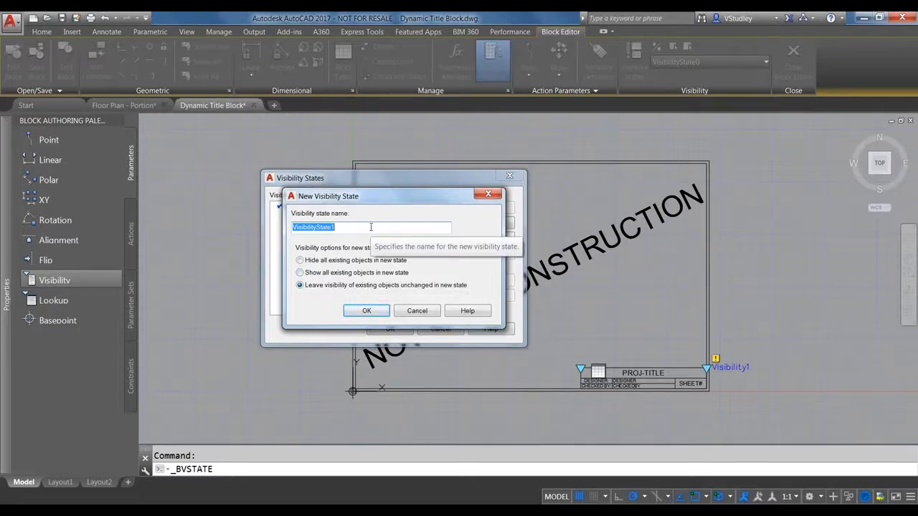
pyautogui.write('Not')
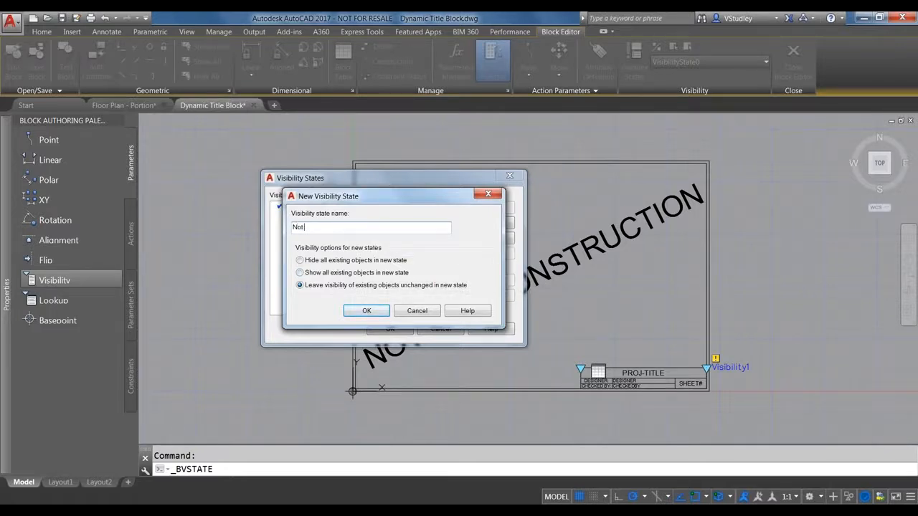
pyautogui.write(' For Con')
pyautogui.press('BackSpace')
pyautogui.press('BackSpace')
pyautogui.write('onstruction')
pyautogui.click(367, 311)
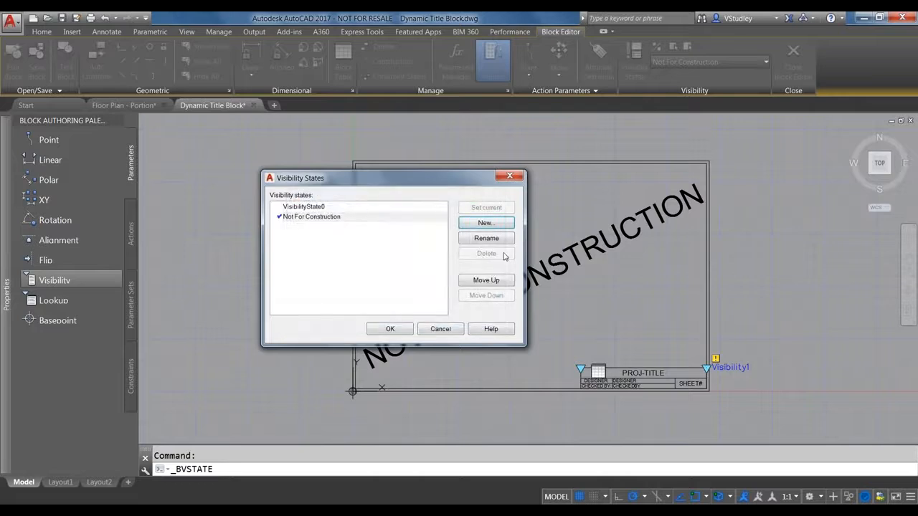
pyautogui.click(391, 329)
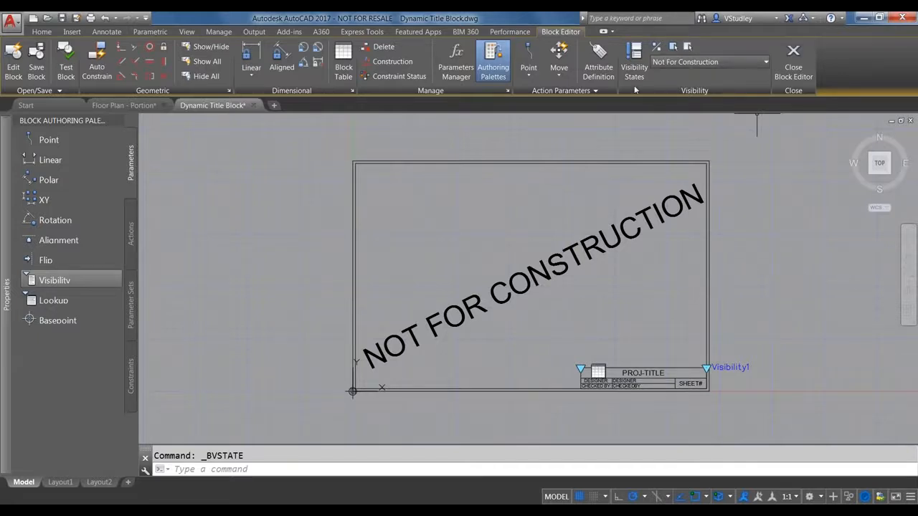
# - Make VisibilityState0 current and hide the NOT FOR CONSTRUCTION text in that state only
pyautogui.click(671, 63)
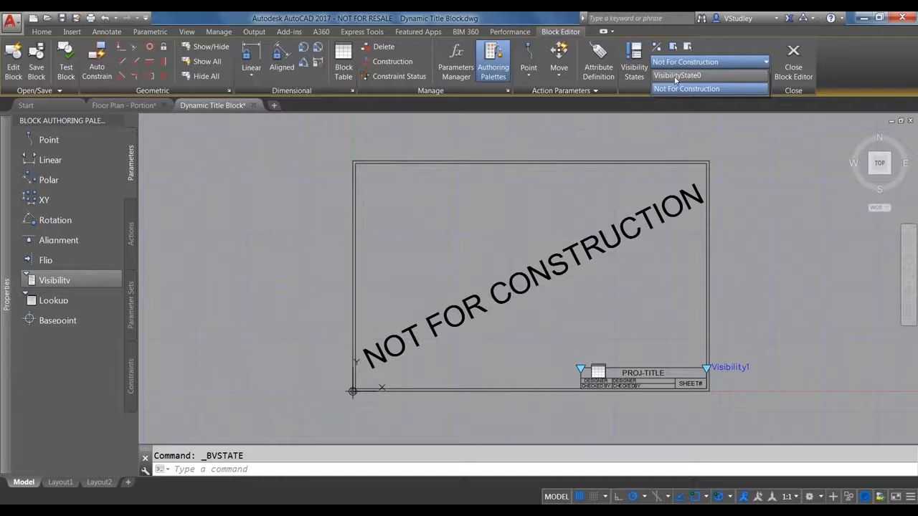
pyautogui.click(676, 75)
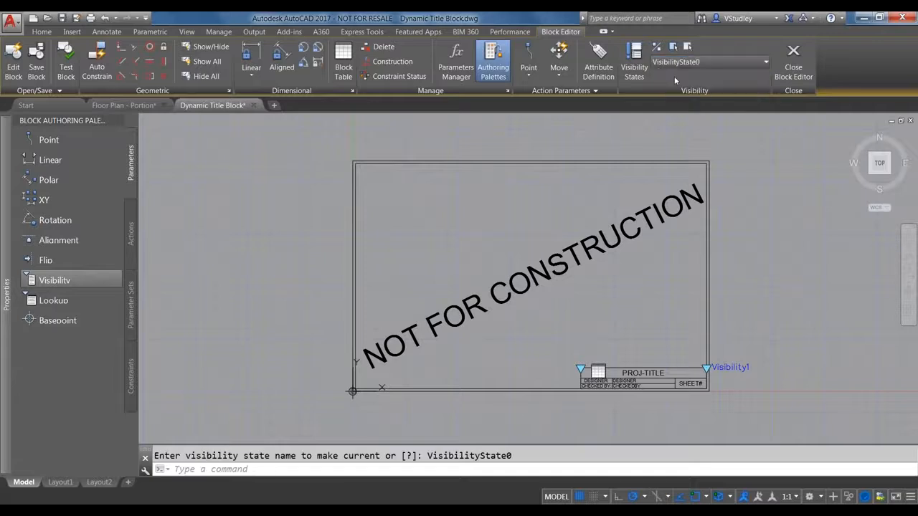
pyautogui.click(646, 219)
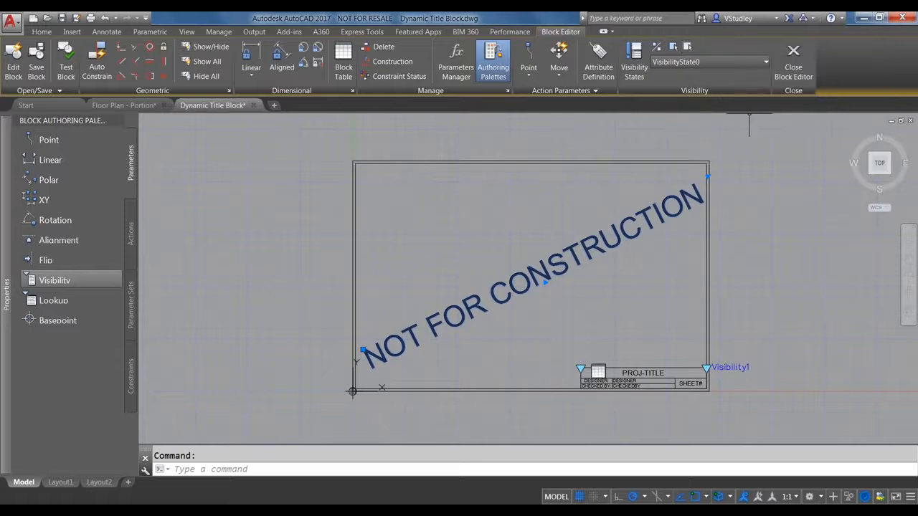
pyautogui.click(690, 49)
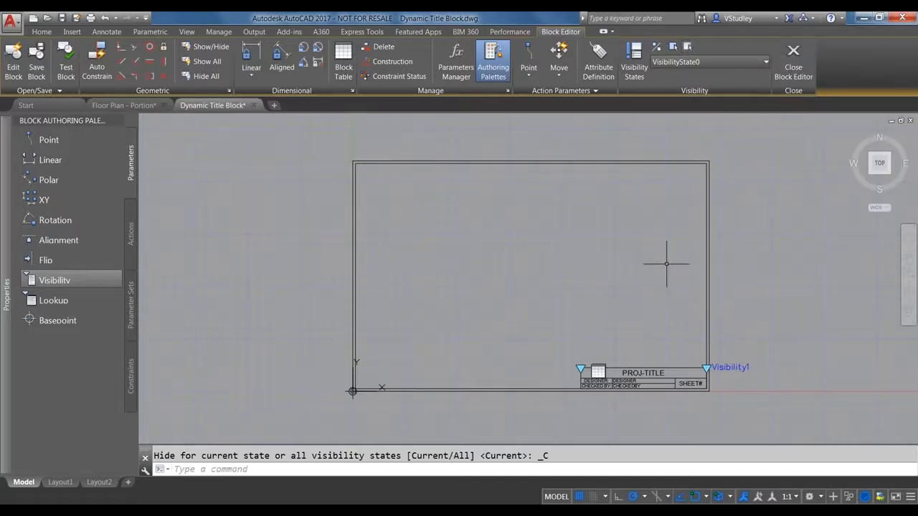
# - Preview the title block in the Not For Construction visibility state and return to VisibilityState0
pyautogui.click(756, 61)
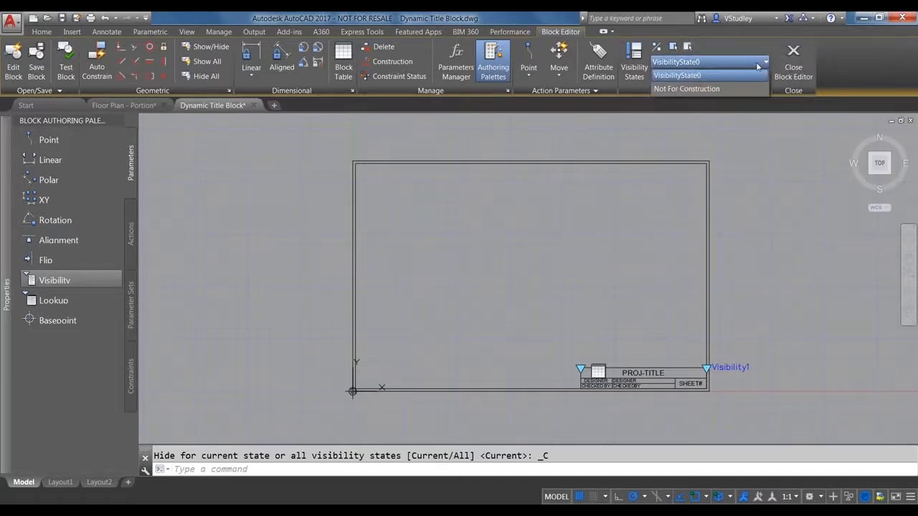
pyautogui.click(703, 89)
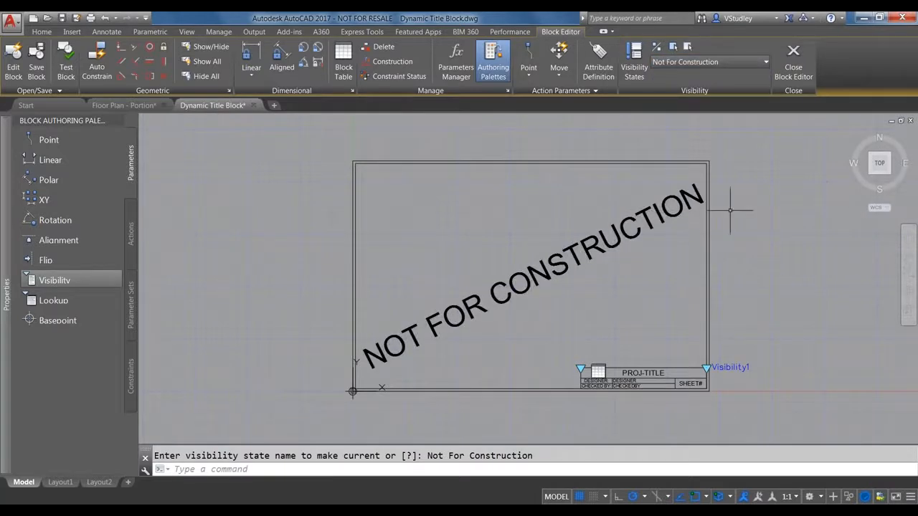
pyautogui.click(692, 62)
pyautogui.click(694, 74)
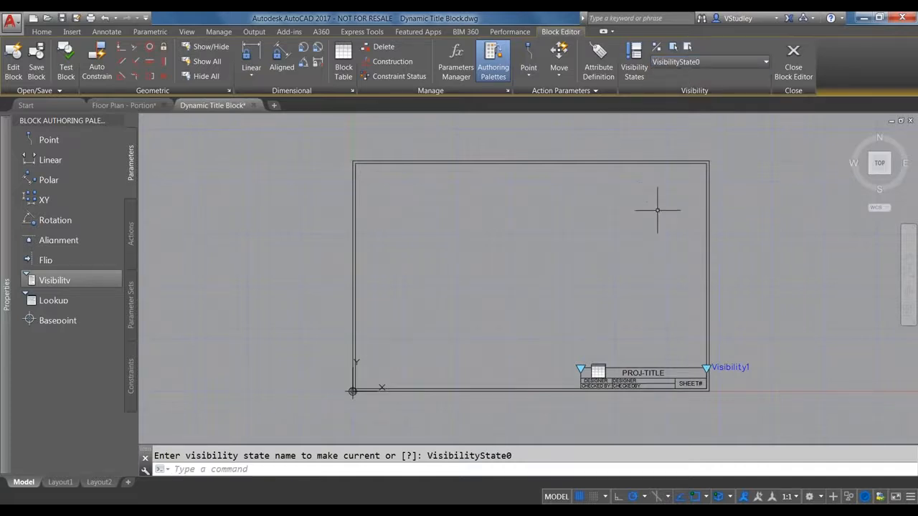
# - Set BVMODE to 1 so hidden objects display dimmed, and compare the two visibility states, ending on VisibilityState0
pyautogui.click(657, 49)
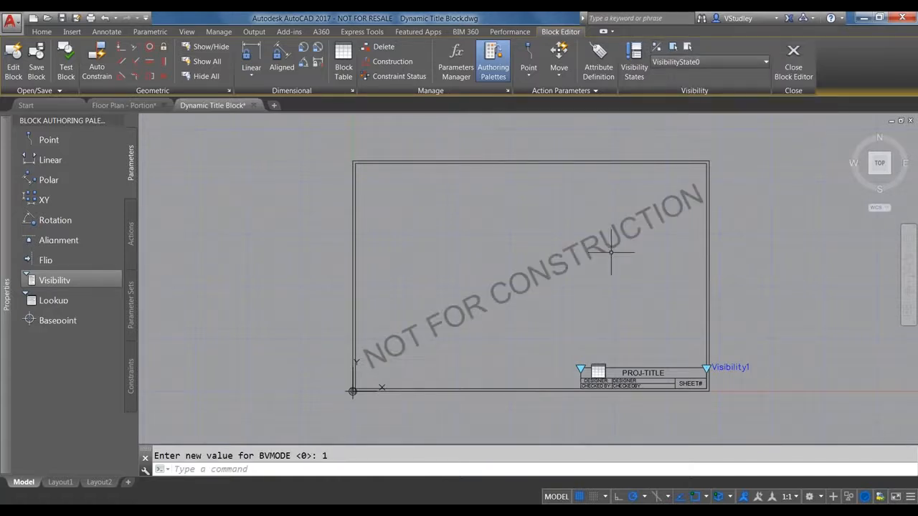
pyautogui.click(726, 62)
pyautogui.click(726, 85)
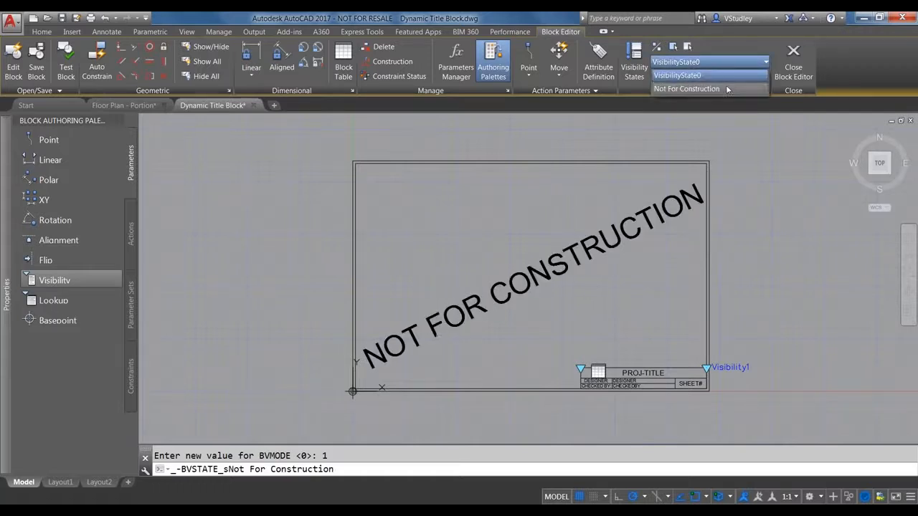
pyautogui.click(726, 63)
pyautogui.click(727, 75)
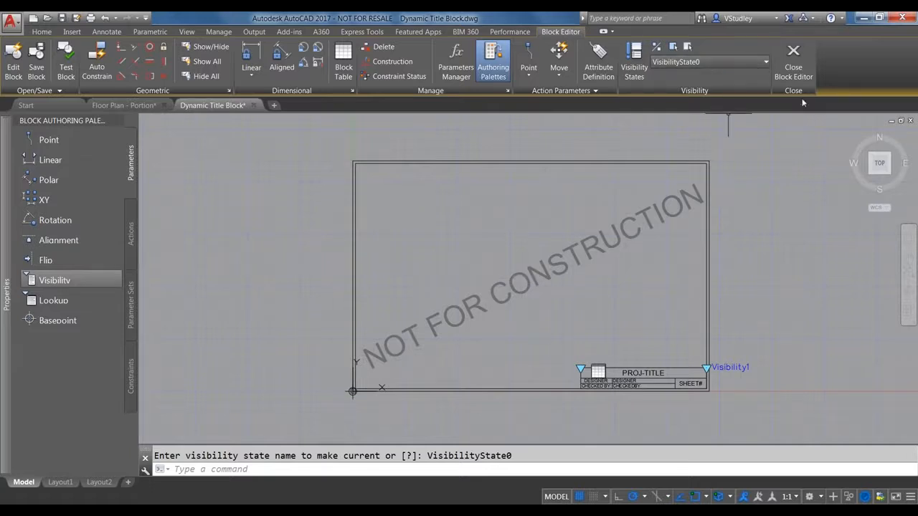
# - Close the Block Editor saving the parameter changes, and set the inserted title block's visibility to Not For Construction
pyautogui.click(804, 61)
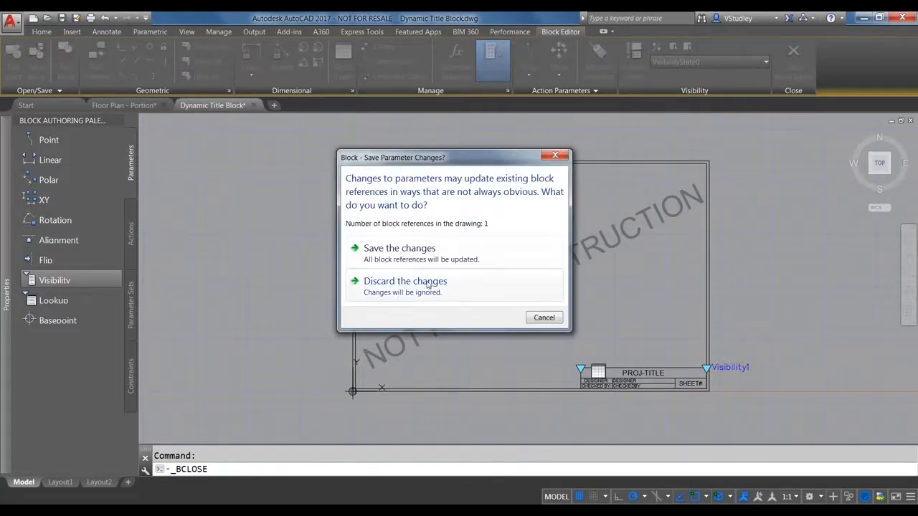
pyautogui.click(405, 253)
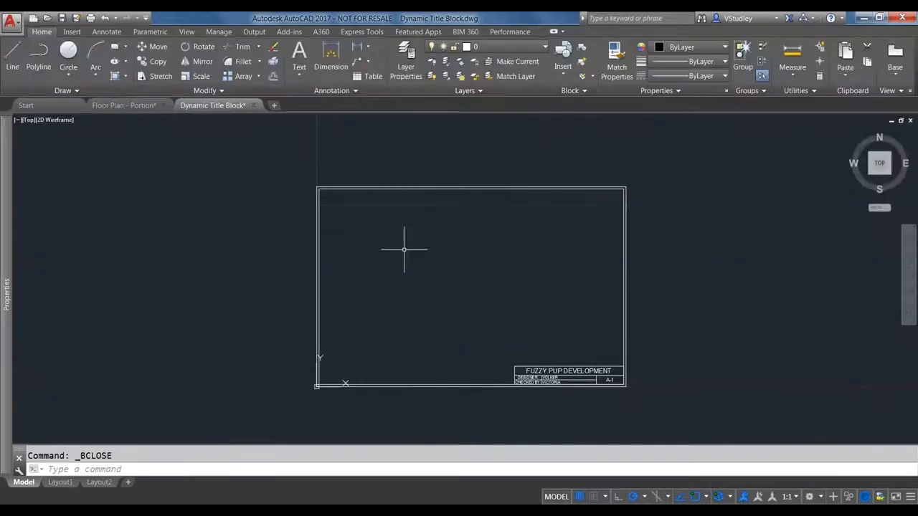
pyautogui.click(623, 243)
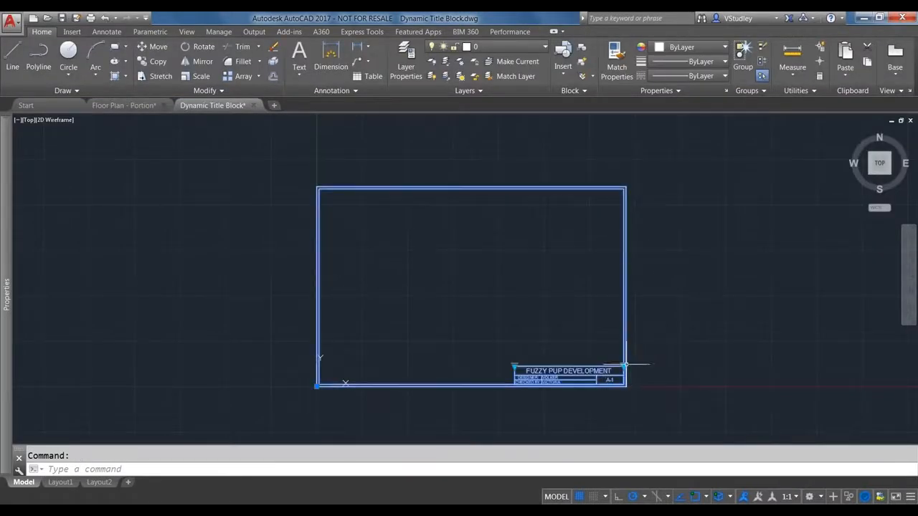
pyautogui.scroll(2, 541, 388)
pyautogui.scroll(1, 541, 387)
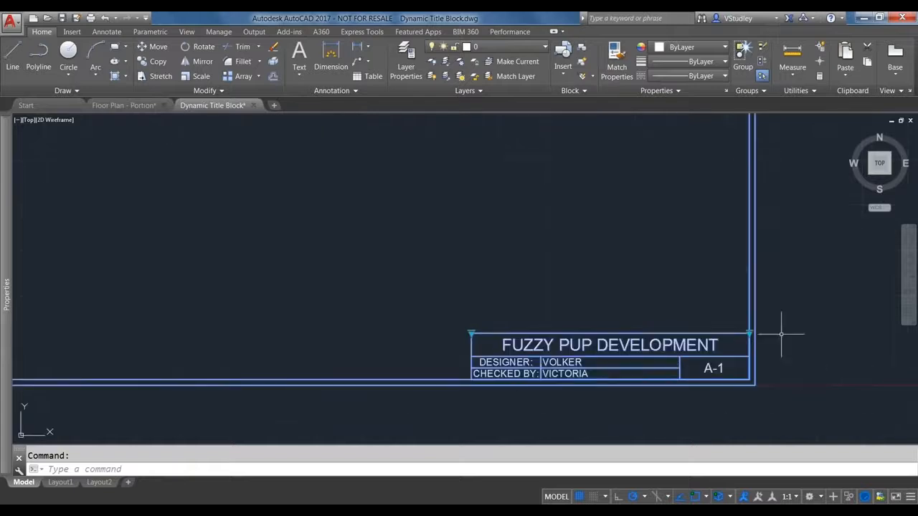
pyautogui.scroll(-4, 749, 333)
pyautogui.click(721, 359)
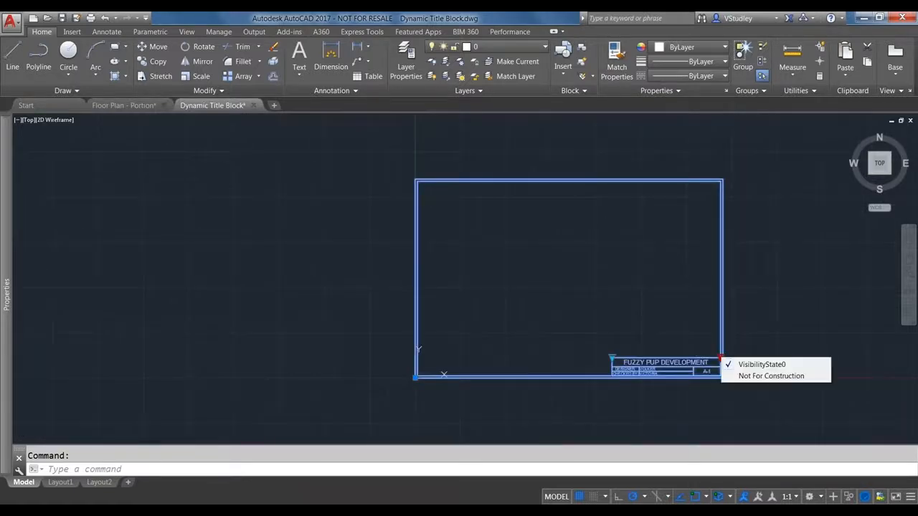
pyautogui.click(799, 377)
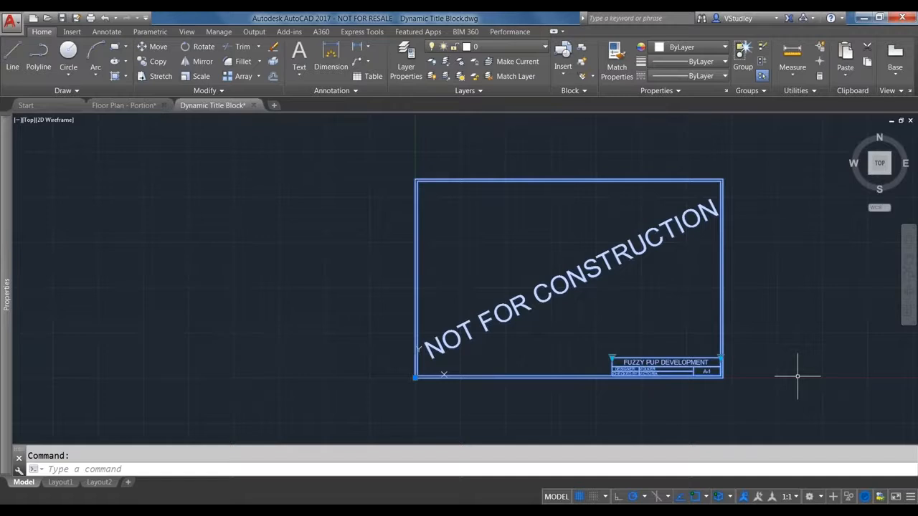
# - Toggle the title block to VisibilityState0 and back to Not For Construction, and save the drawing
pyautogui.click(721, 358)
pyautogui.click(753, 365)
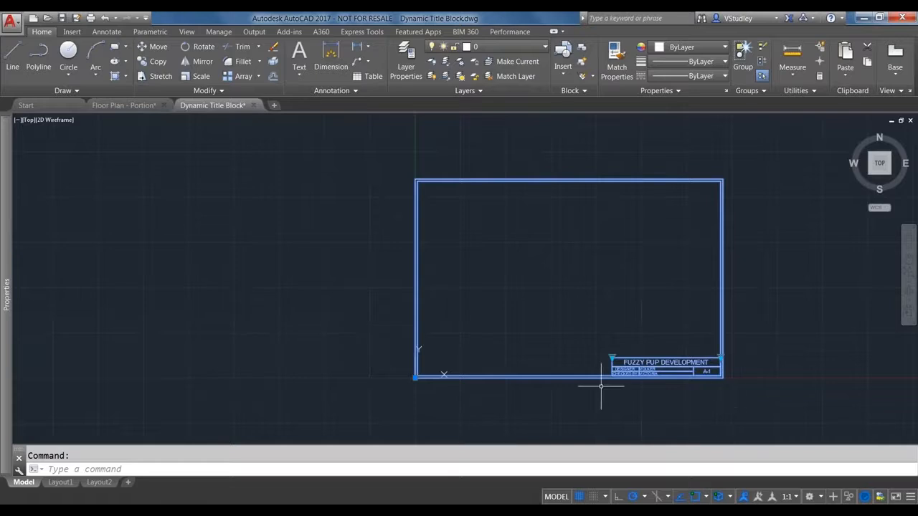
pyautogui.click(721, 358)
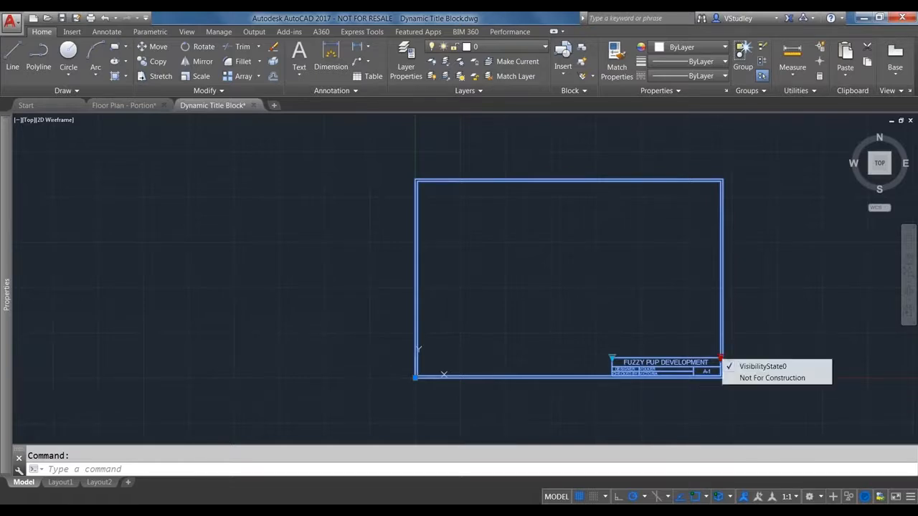
pyautogui.click(759, 380)
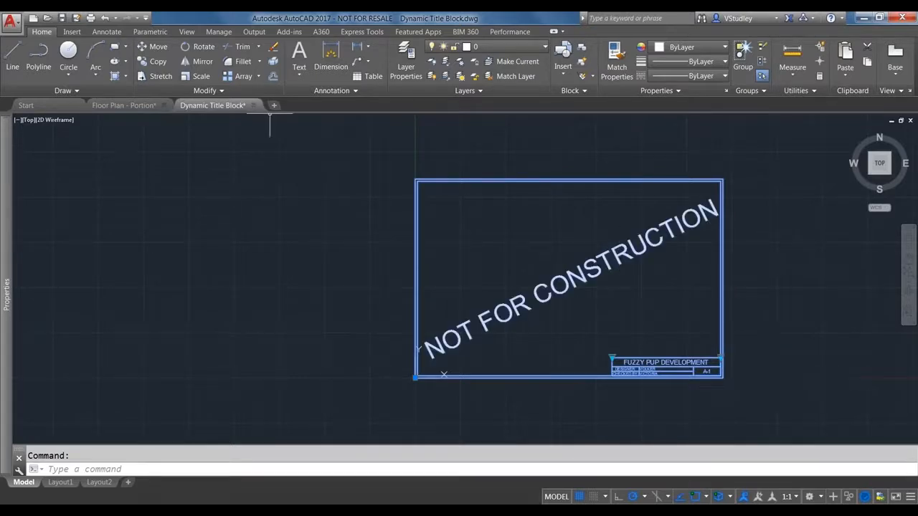
pyautogui.click(62, 17)
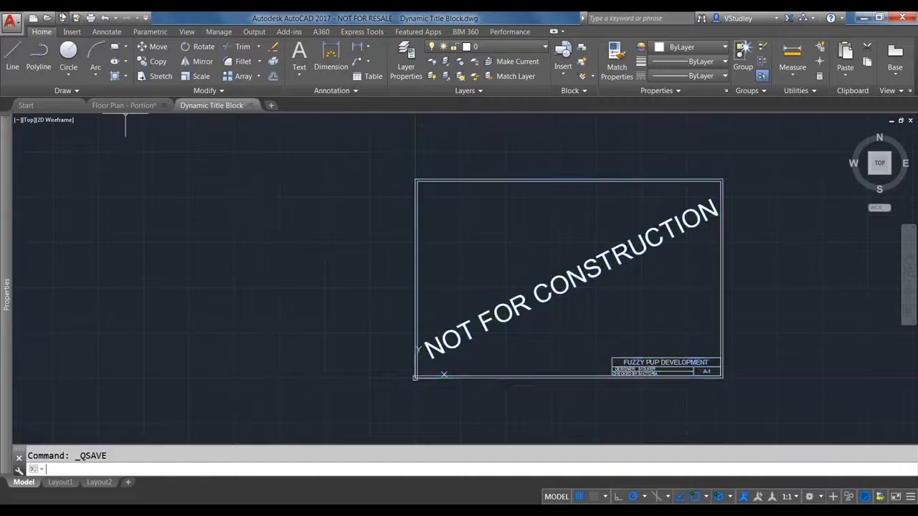
# - Switch to the PowerPoint presentation and run the slide show from the beginning through to the Additional Resources slide
pyautogui.click(448, 506)
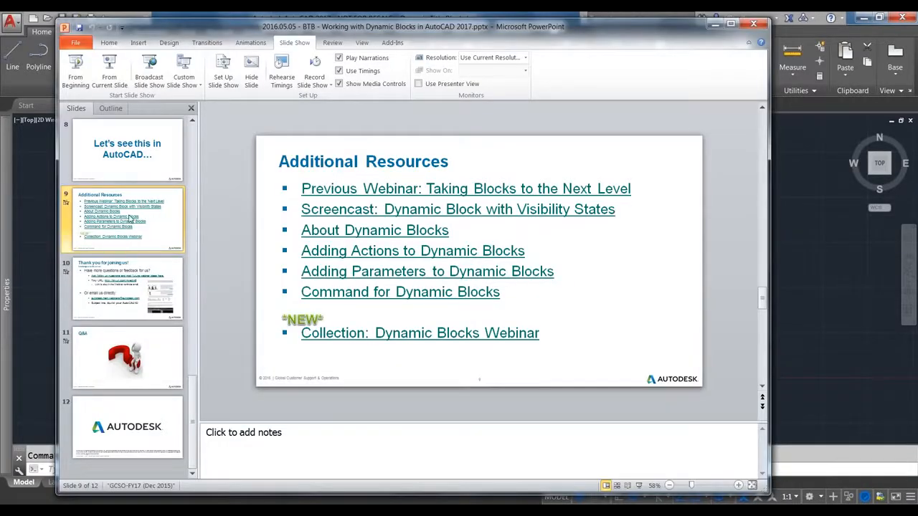
pyautogui.click(74, 71)
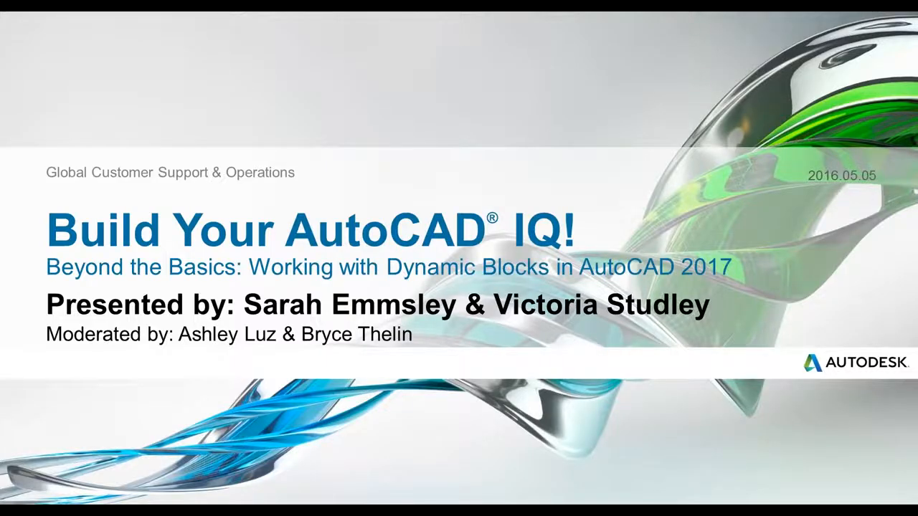
pyautogui.click(408, 174)
pyautogui.click(408, 175)
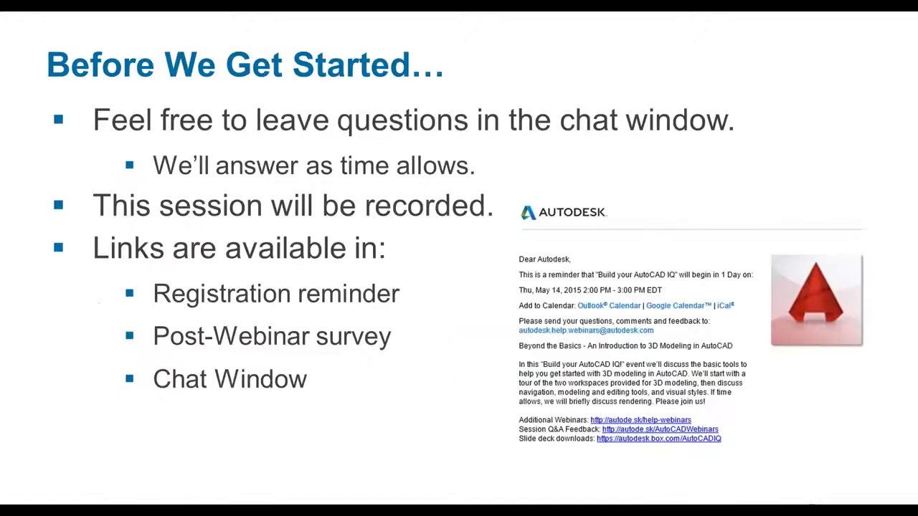
pyautogui.click(400, 173)
pyautogui.click(400, 173)
pyautogui.click(400, 173)
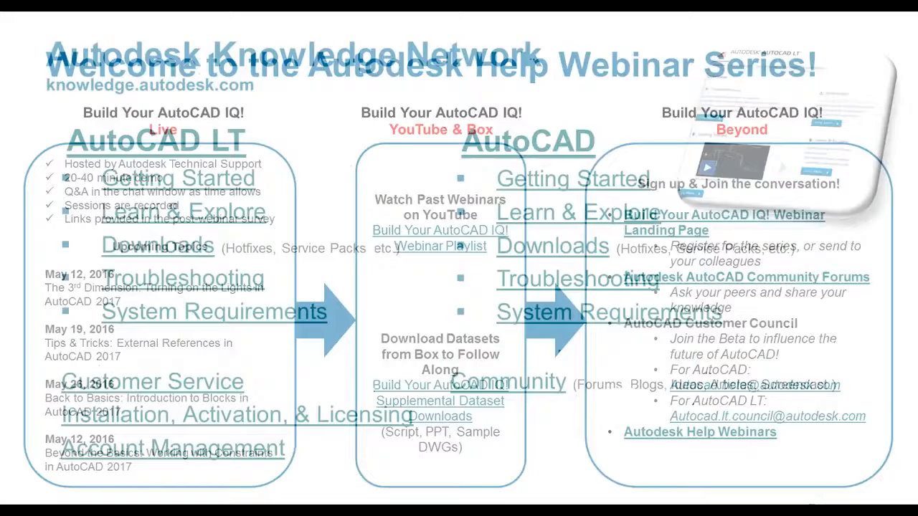
pyautogui.press('Right')
pyautogui.press('Right')
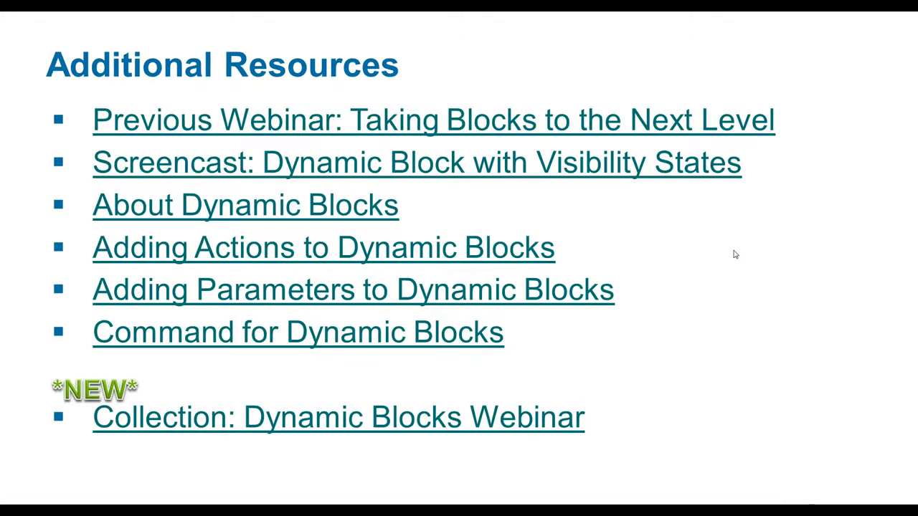
pyautogui.press('Right')
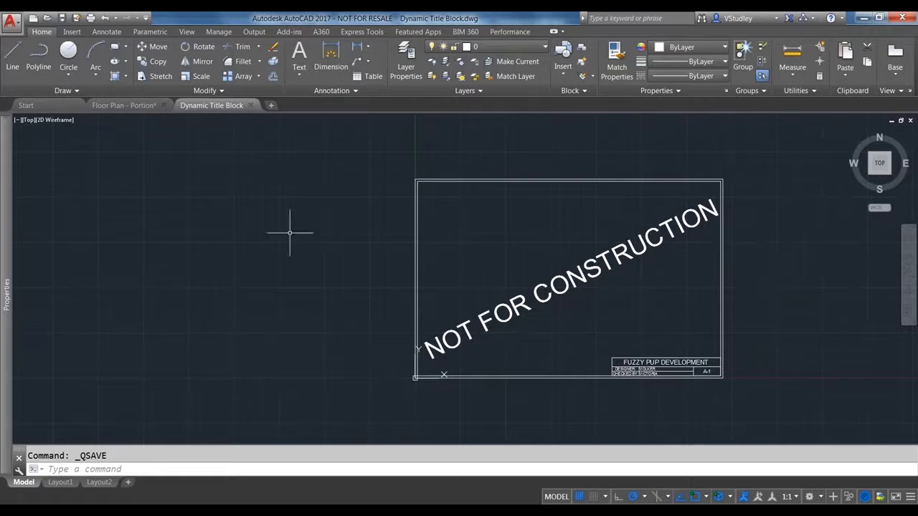
# - Start a new data extraction in the Floor Plan - Portion drawing and save it to the Desktop as test
pyautogui.click(122, 105)
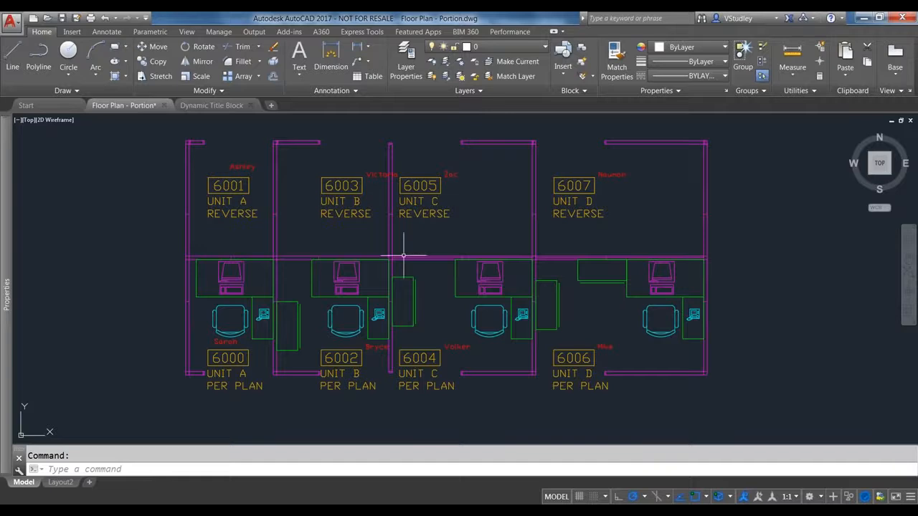
pyautogui.scroll(-2, 387, 258)
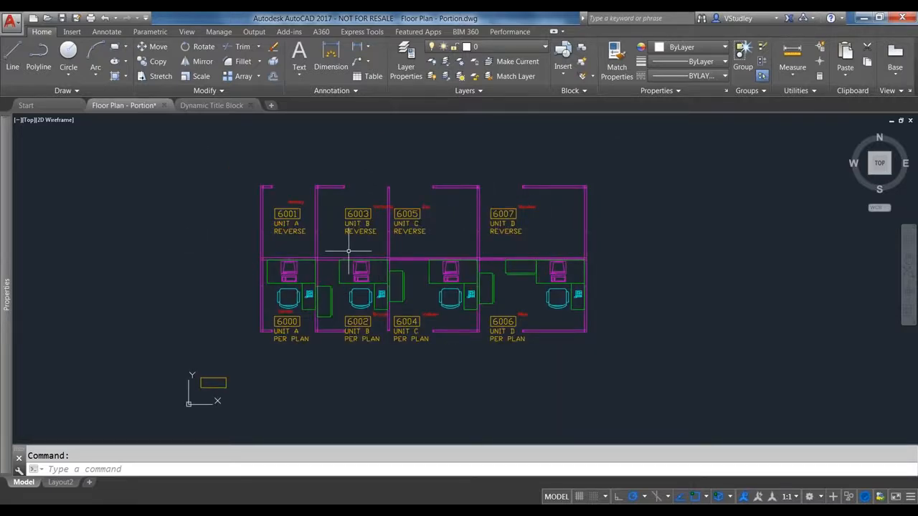
pyautogui.write('DATAEXTRACTION')
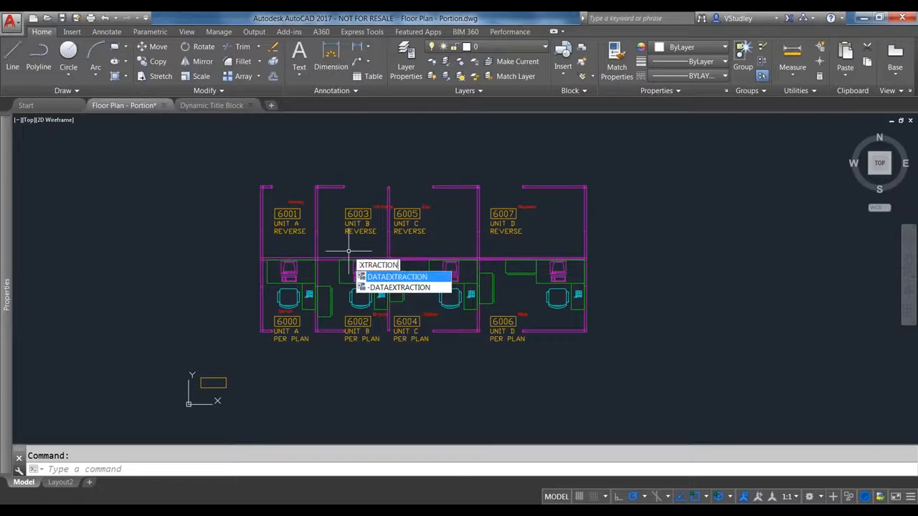
pyautogui.press('Return')
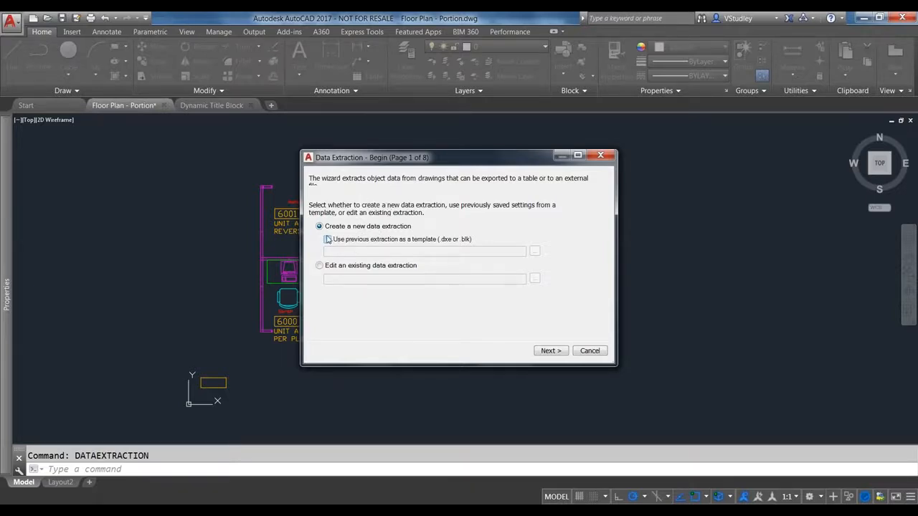
pyautogui.click(547, 351)
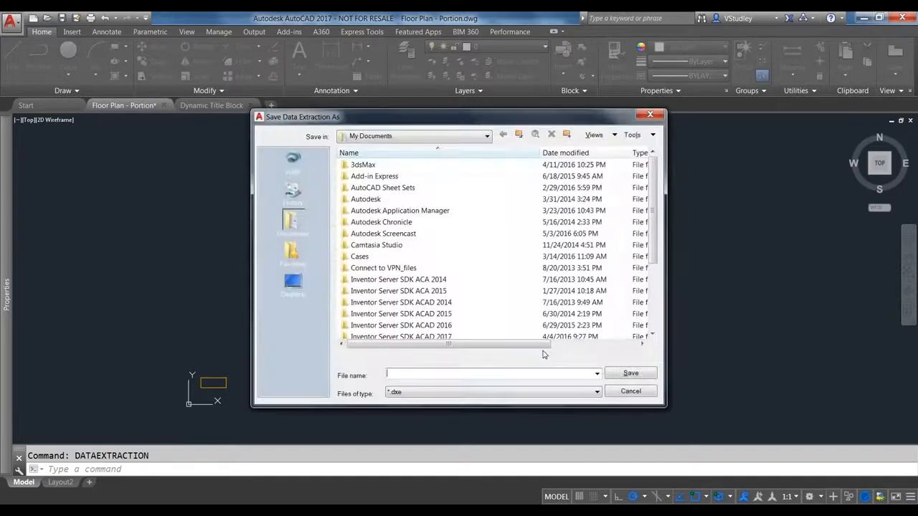
pyautogui.click(293, 283)
pyautogui.write('test')
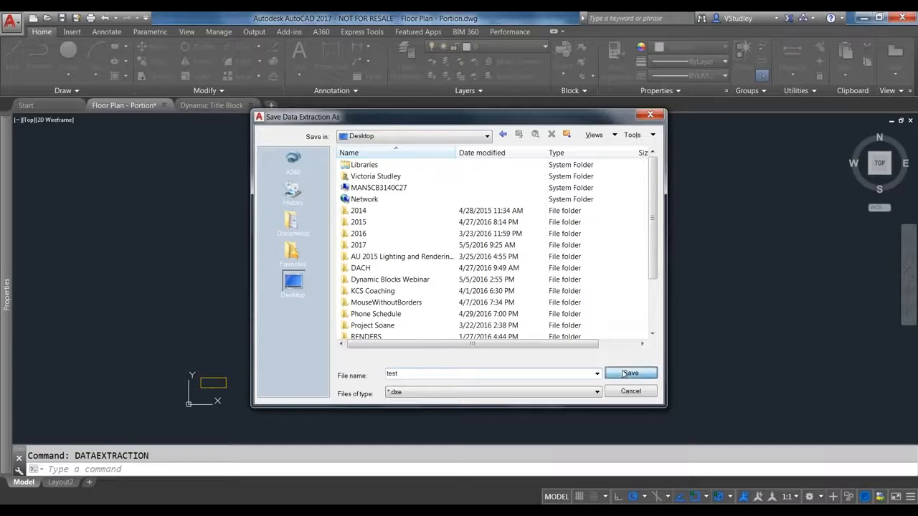
pyautogui.click(624, 374)
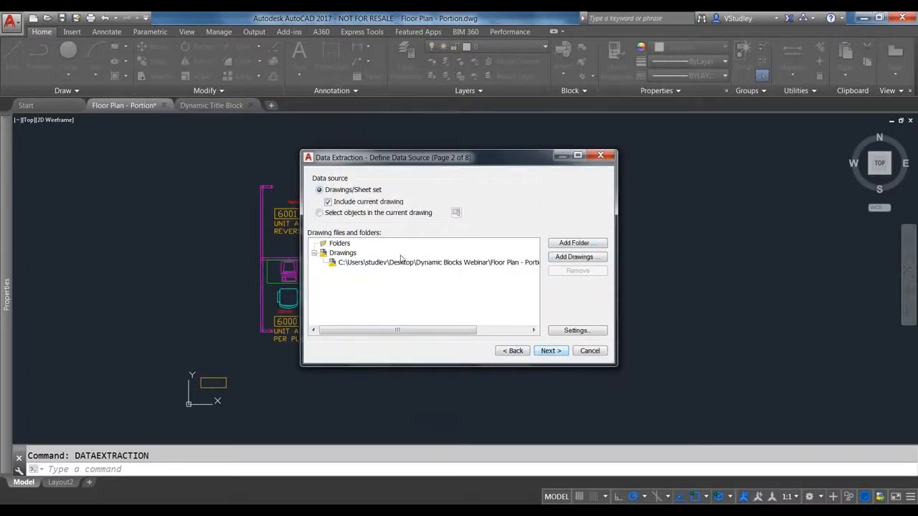
# - Use only the 6001 and 6000 room tags in the current drawing as data source, and accept all listed objects for extraction
pyautogui.click(321, 214)
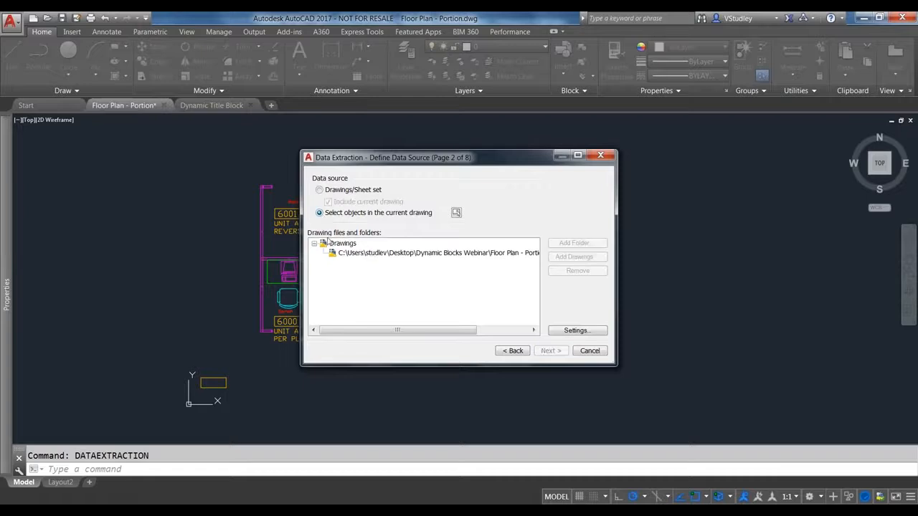
pyautogui.click(456, 213)
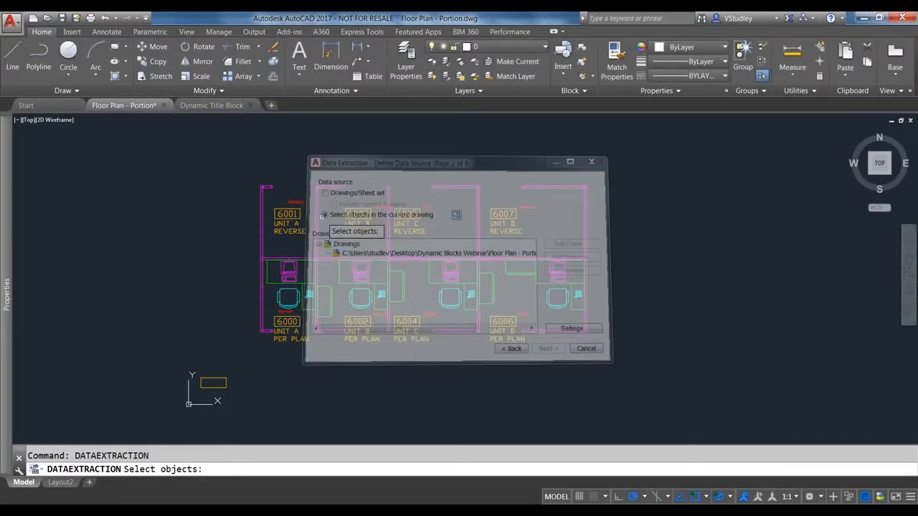
pyautogui.click(292, 212)
pyautogui.click(297, 330)
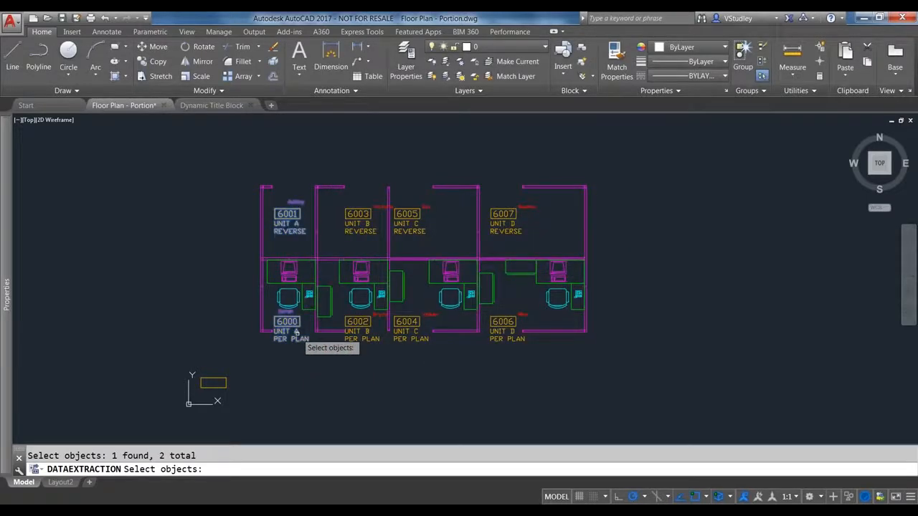
pyautogui.press('Return')
pyautogui.click(551, 351)
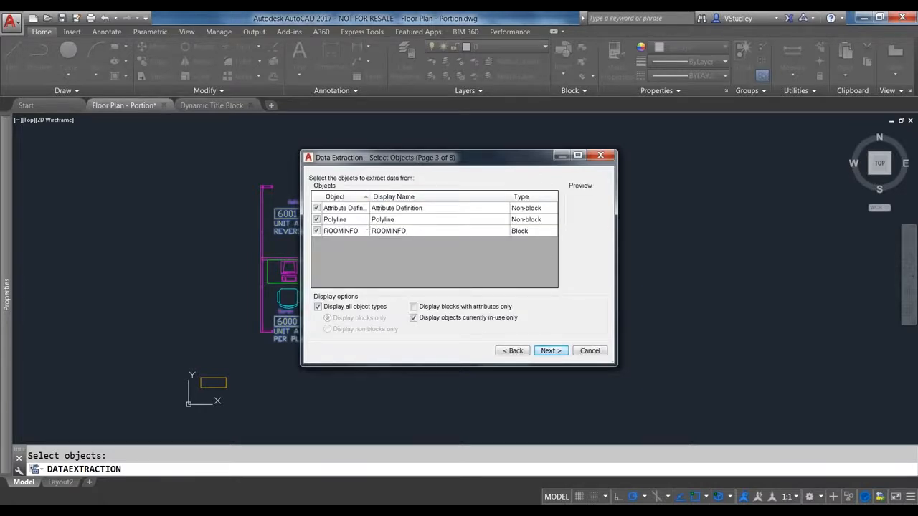
pyautogui.moveTo(617, 209); pyautogui.dragTo(739, 210)
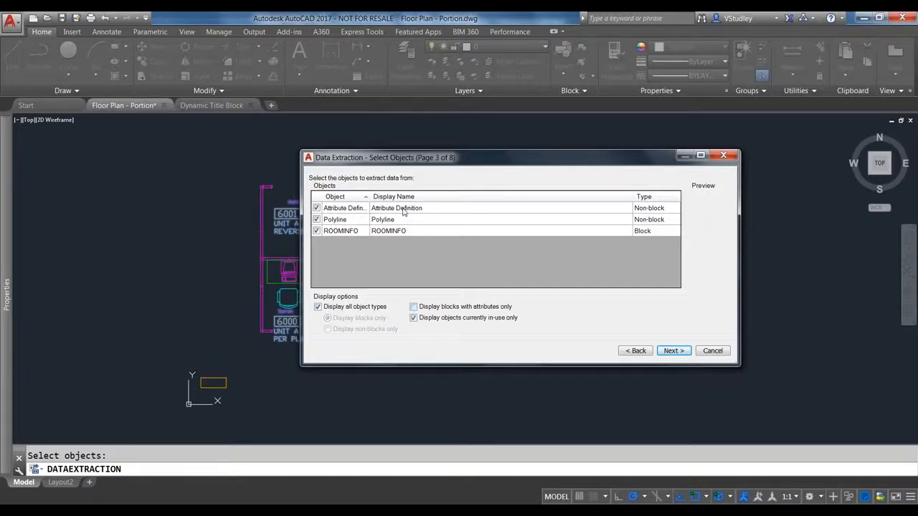
pyautogui.click(674, 351)
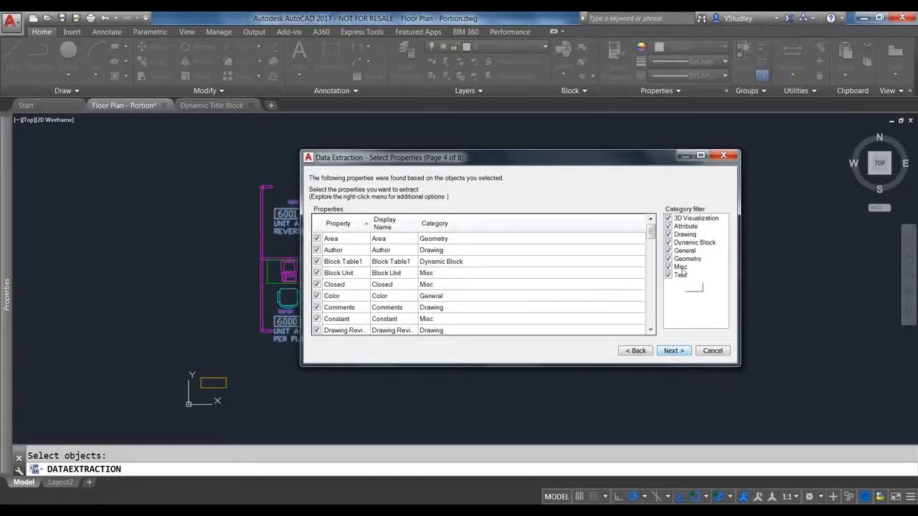
# - Limit the properties for extraction to the Attribute category by excluding 3D Visualization, Drawing, Dynamic Block, General, Geometry, Misc and Text
pyautogui.click(669, 218)
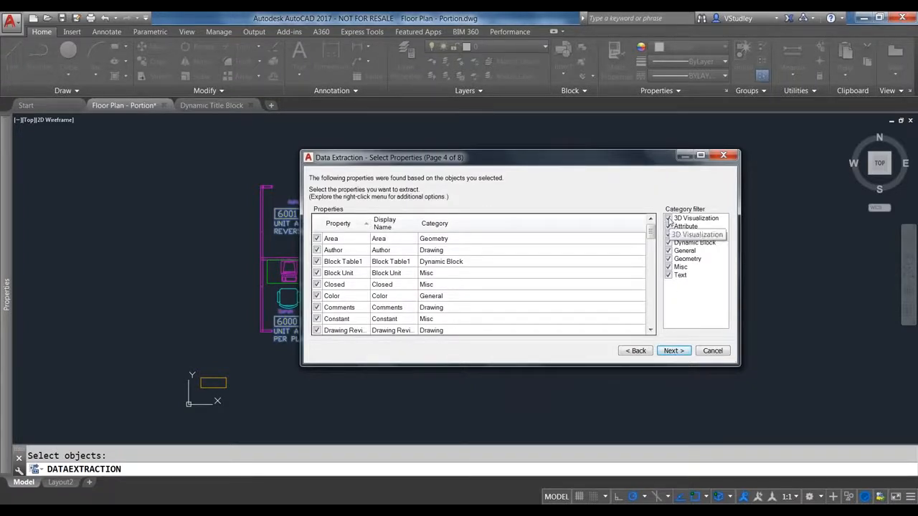
pyautogui.click(669, 235)
pyautogui.click(668, 242)
pyautogui.click(669, 250)
pyautogui.click(668, 259)
pyautogui.click(668, 266)
pyautogui.click(669, 275)
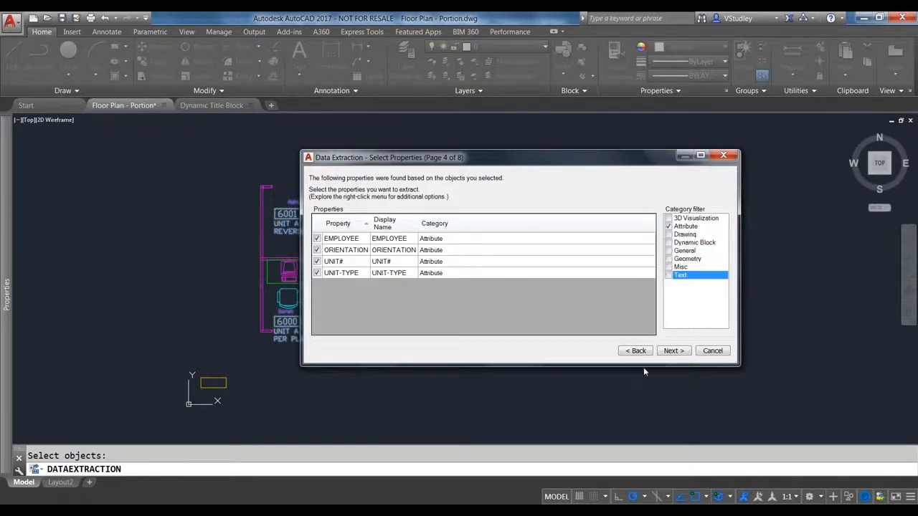
pyautogui.click(673, 350)
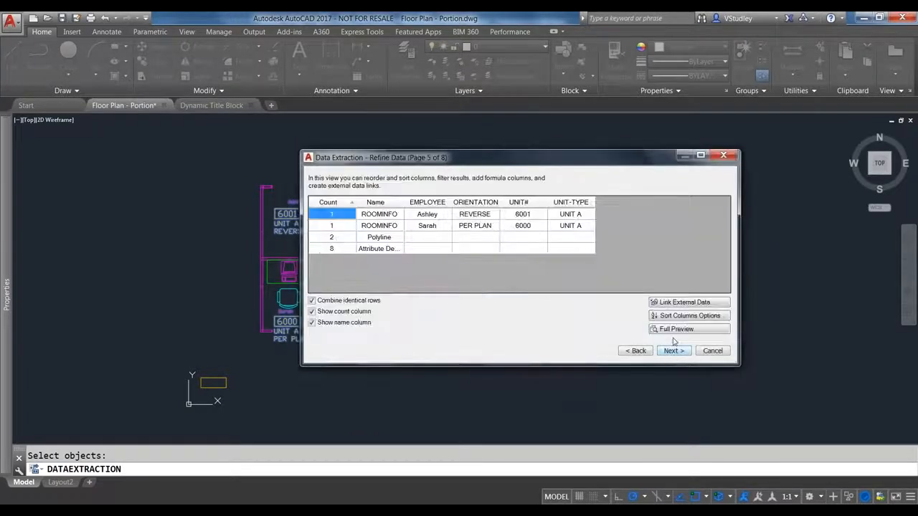
# - Output the extracted data as a table in the drawing using the Standard table style, and place it in model space
pyautogui.click(673, 351)
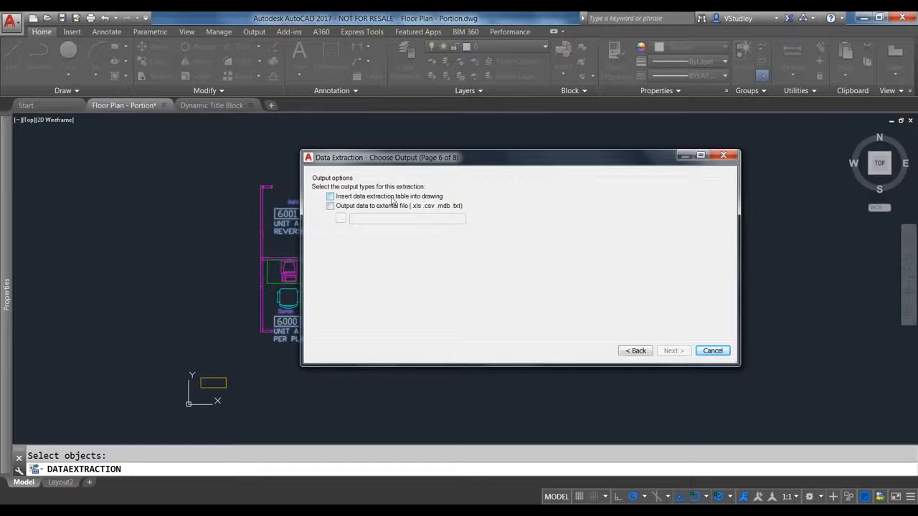
pyautogui.click(330, 196)
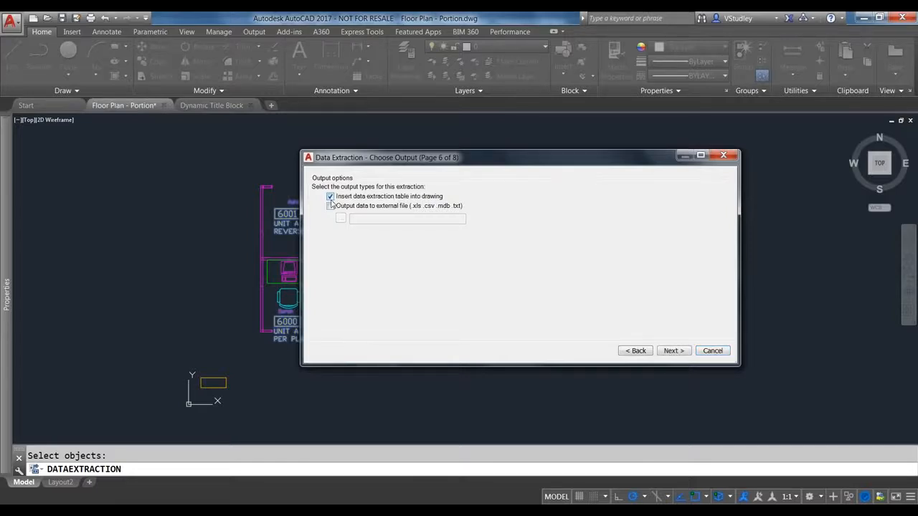
pyautogui.click(672, 352)
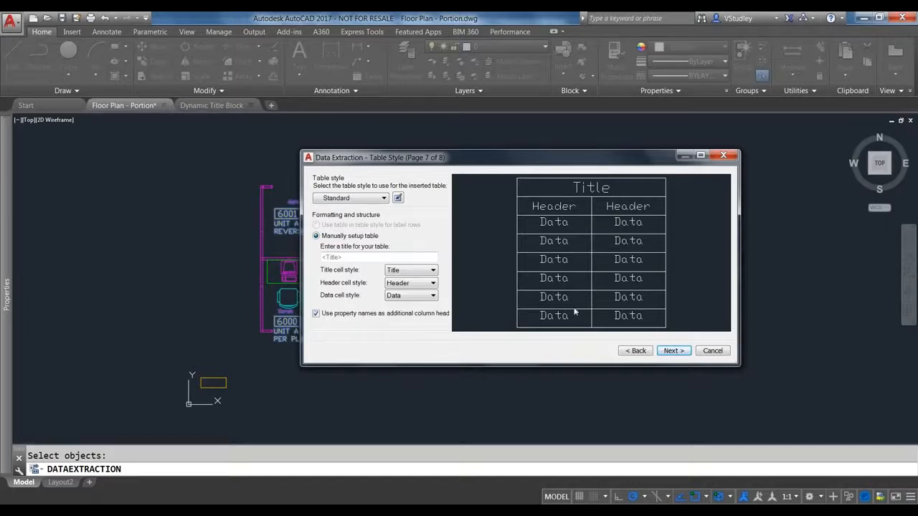
pyautogui.click(673, 351)
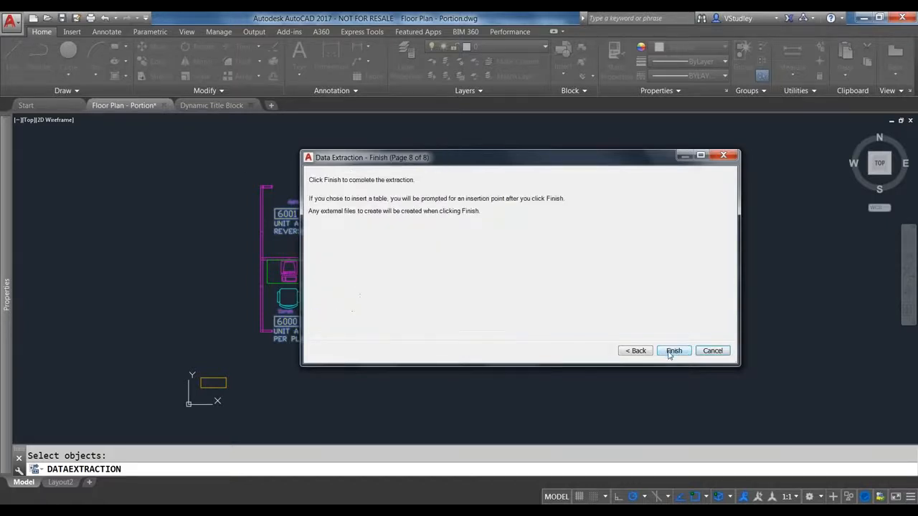
pyautogui.click(679, 352)
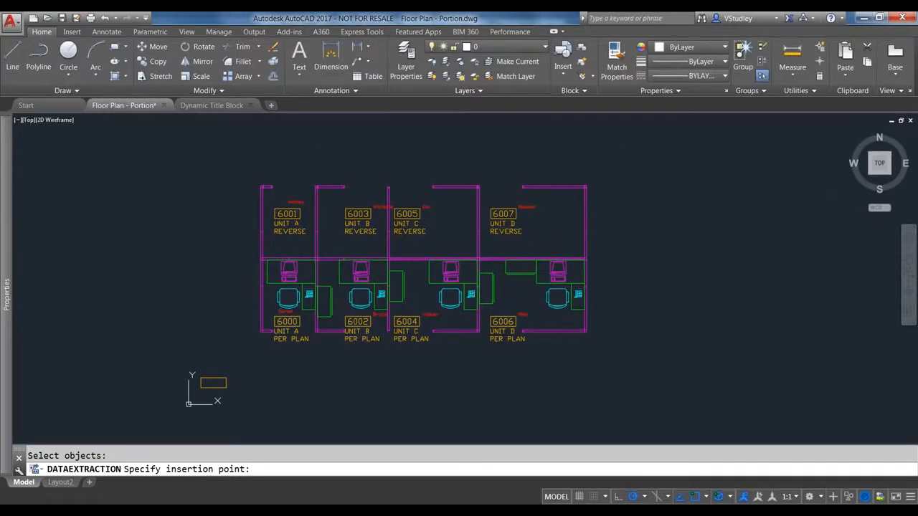
pyautogui.scroll(18, 687, 193)
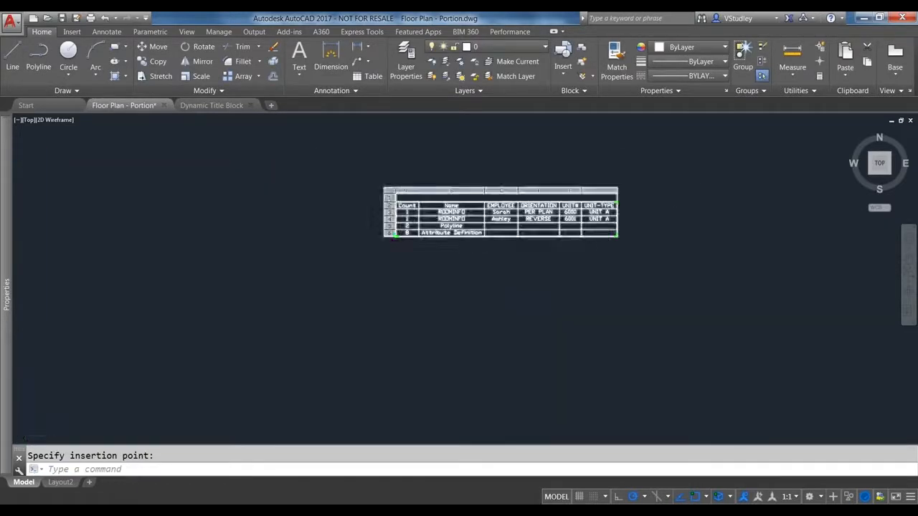
pyautogui.scroll(2, 174, 198)
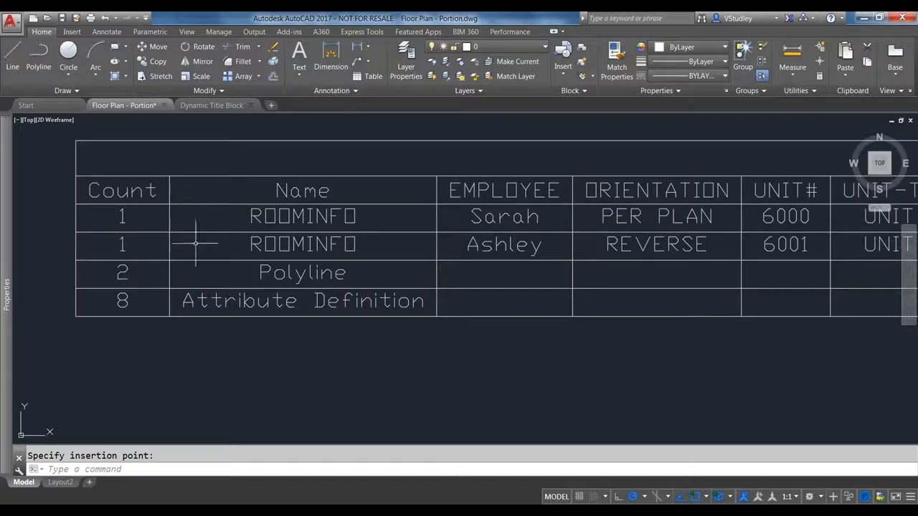
pyautogui.moveTo(456, 242); pyautogui.dragTo(375, 256, button='middle')
pyautogui.scroll(-2, 387, 201)
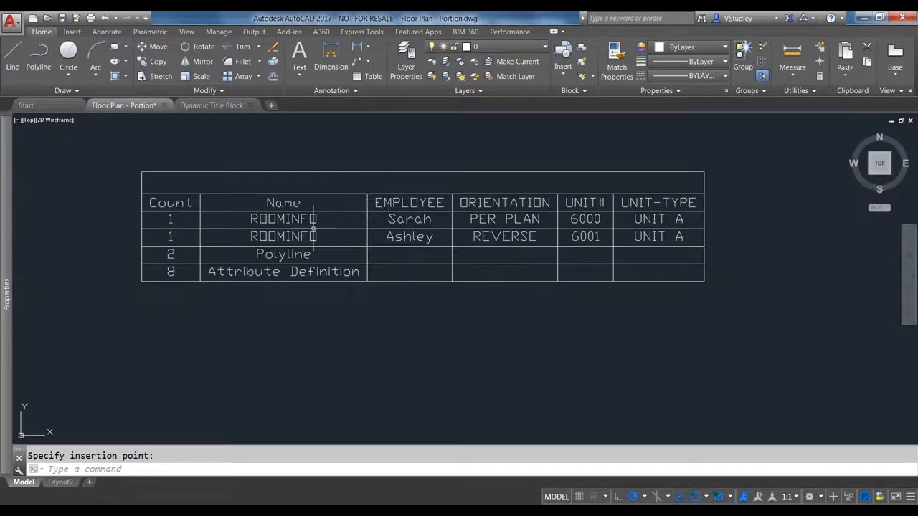